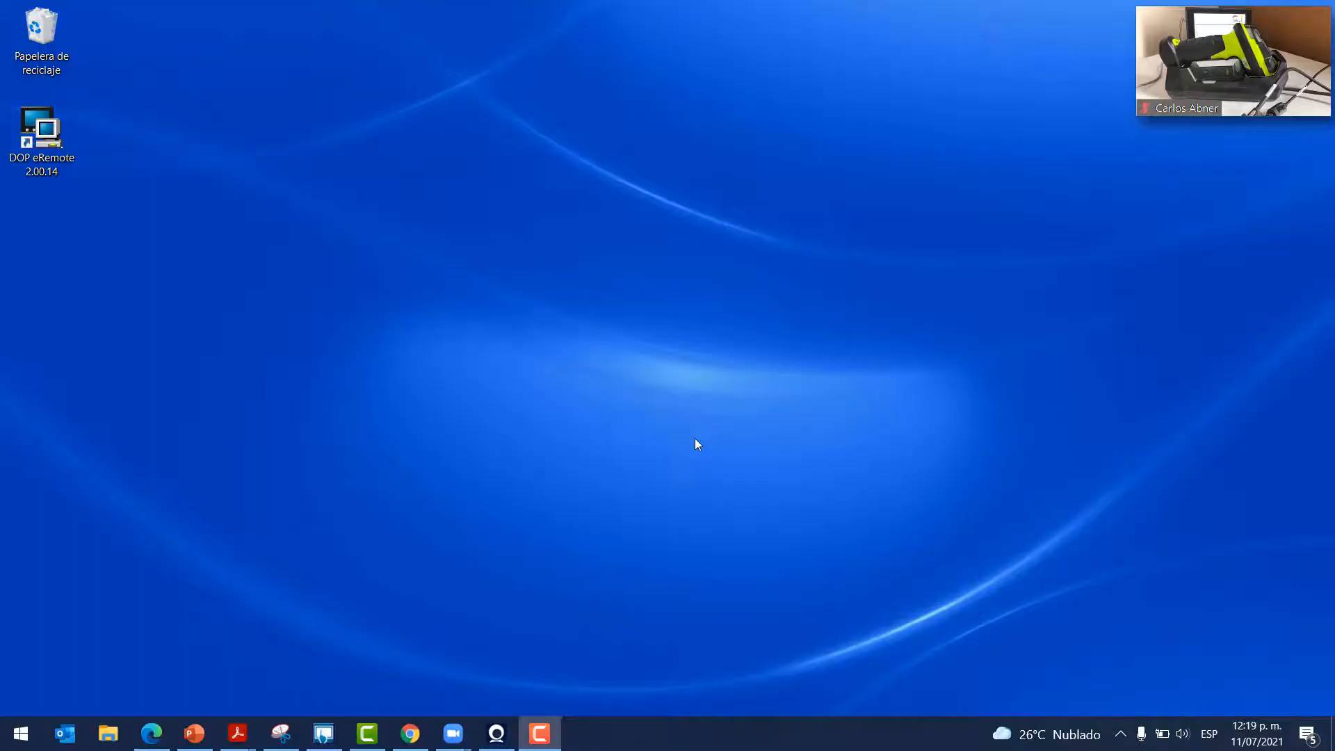
Launch the Hercules SETUP utility (hercules_3-2-8.exe) from a Start search for HERC
click(20, 734)
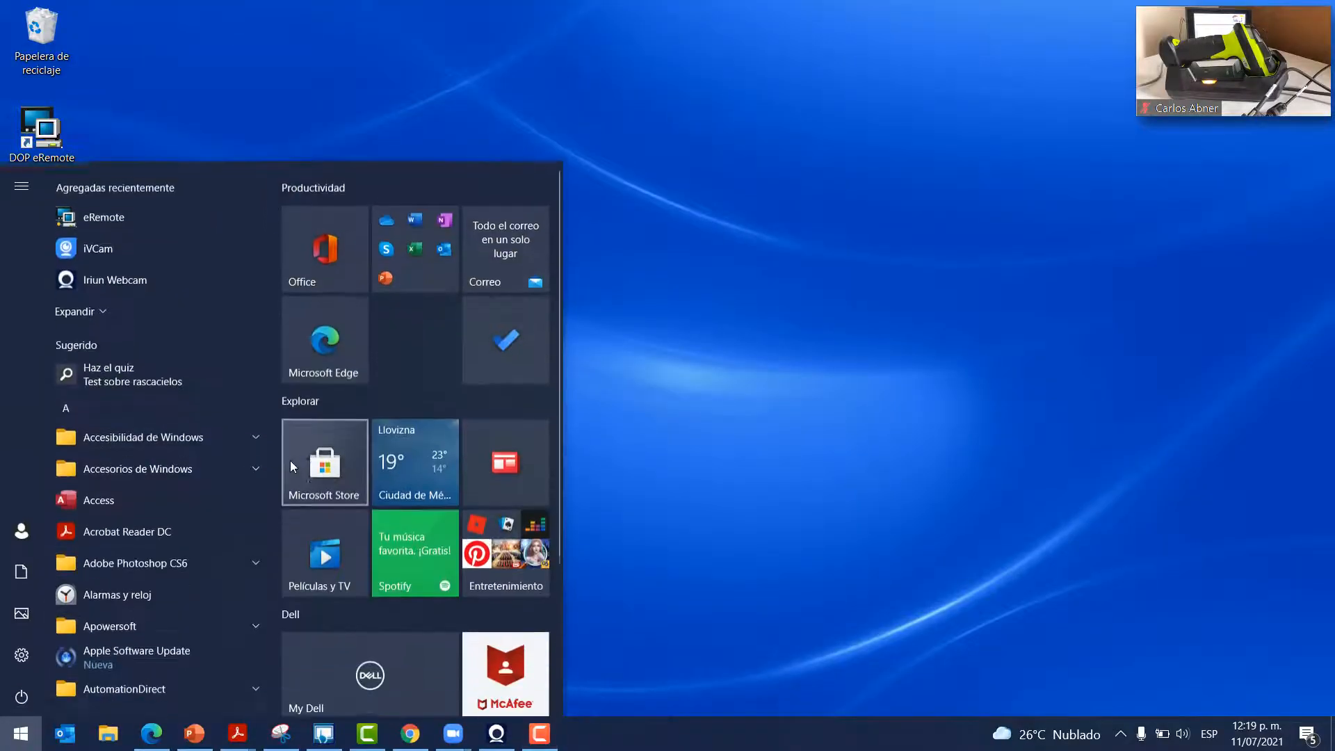
text(HERC)
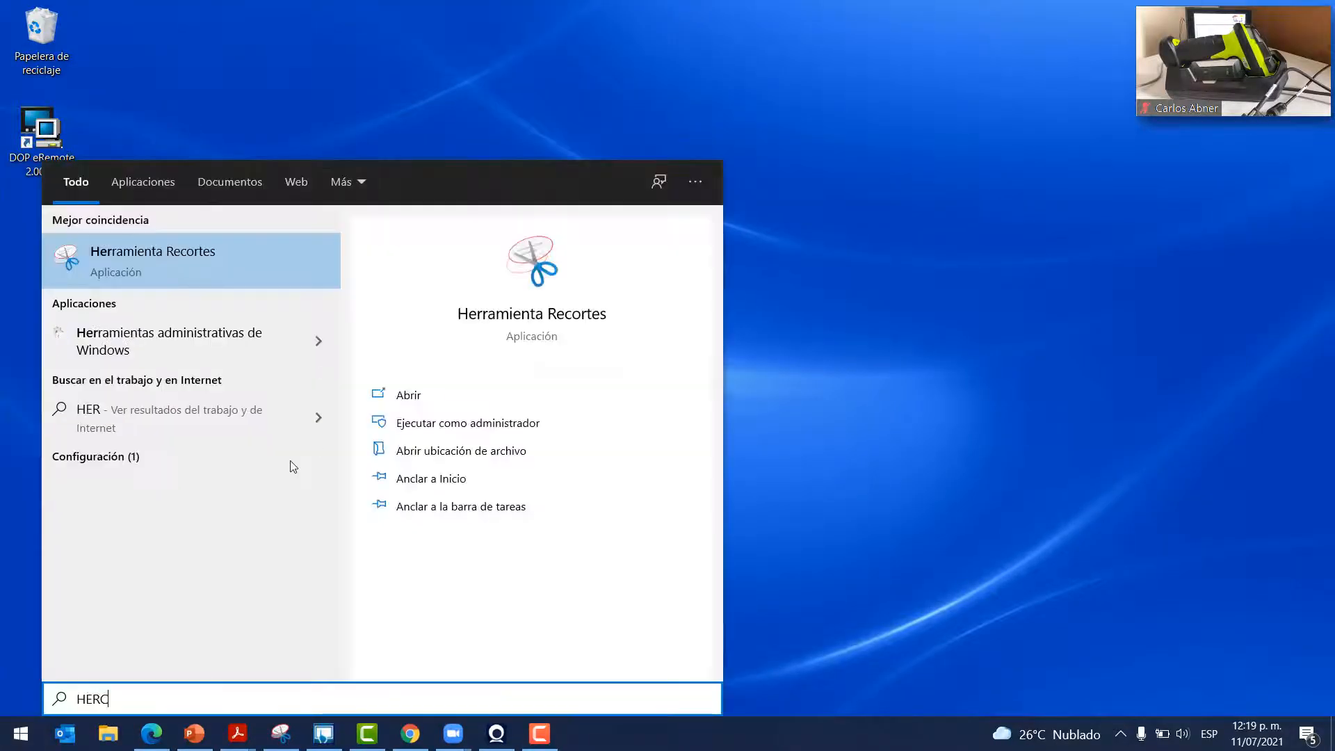
click(171, 264)
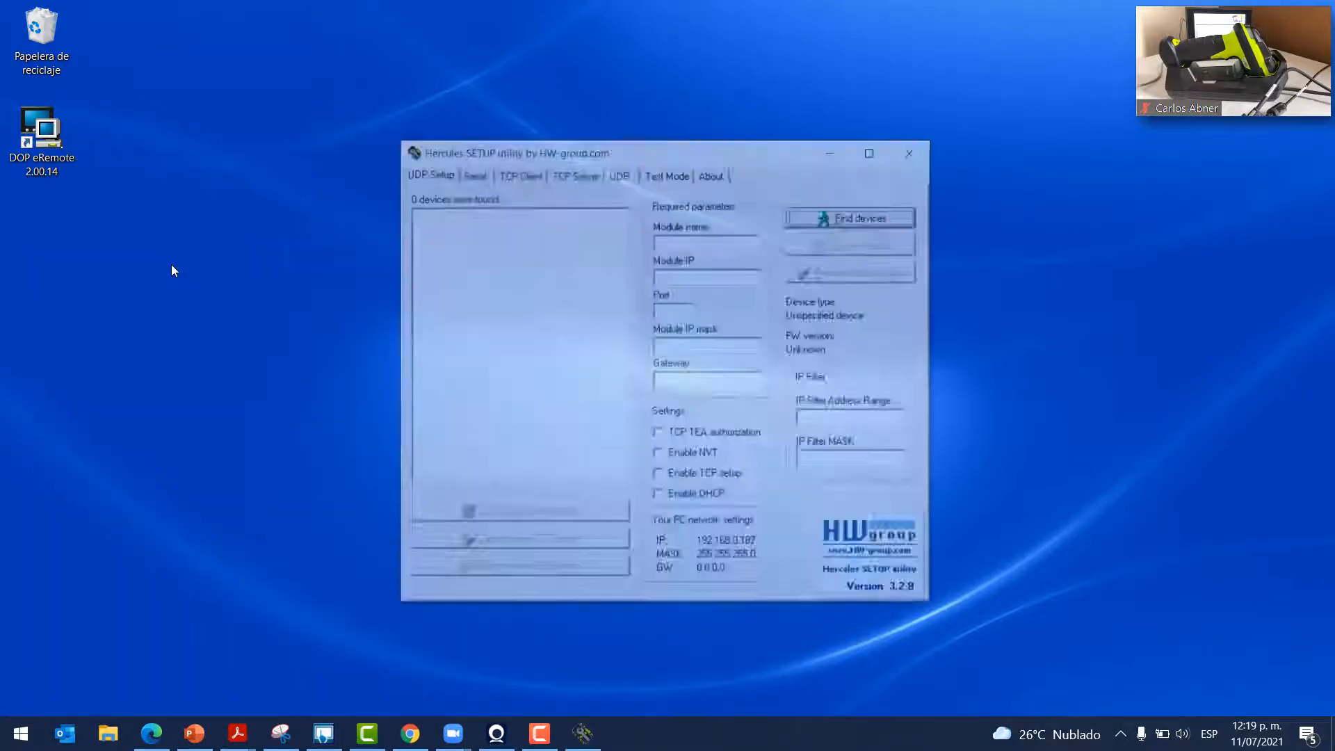
On the Serial tab, keep COM10 at 9600 baud, 8 data bits, no parity, handshake off
click(474, 175)
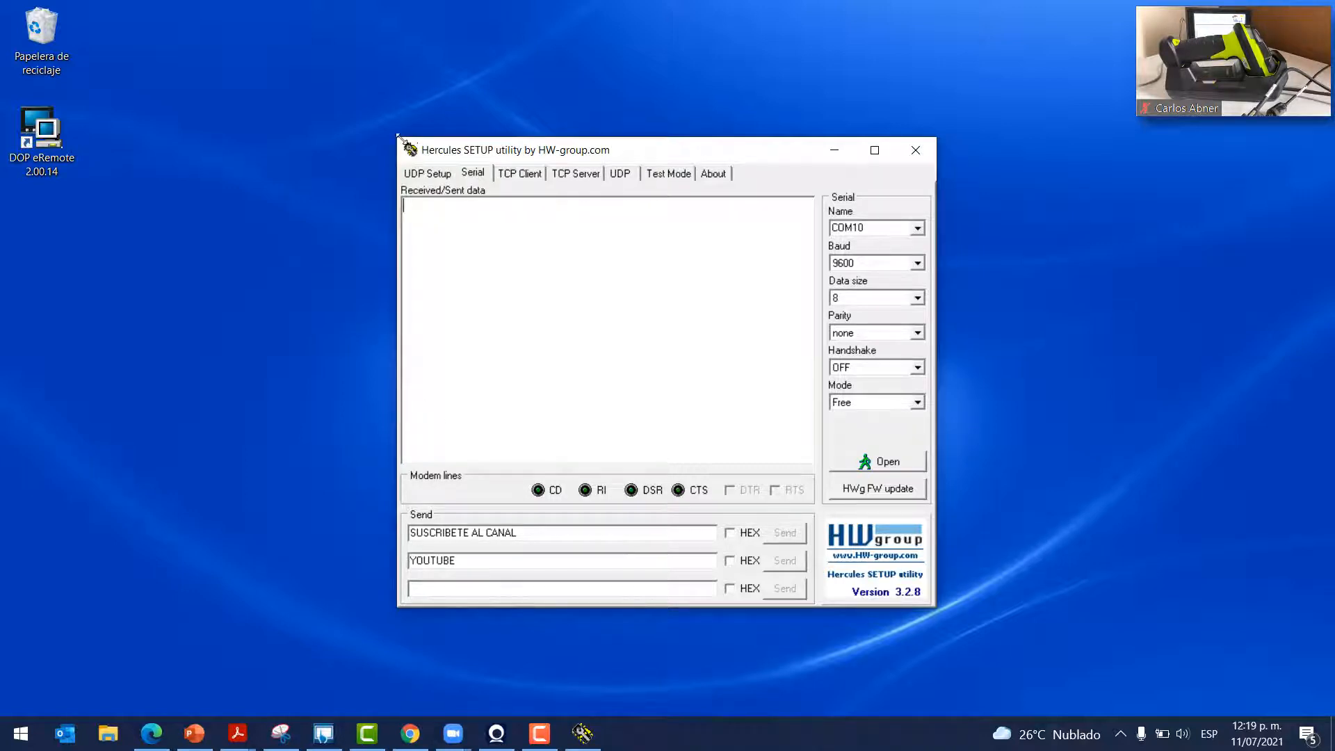
drag(580, 159, 576, 112)
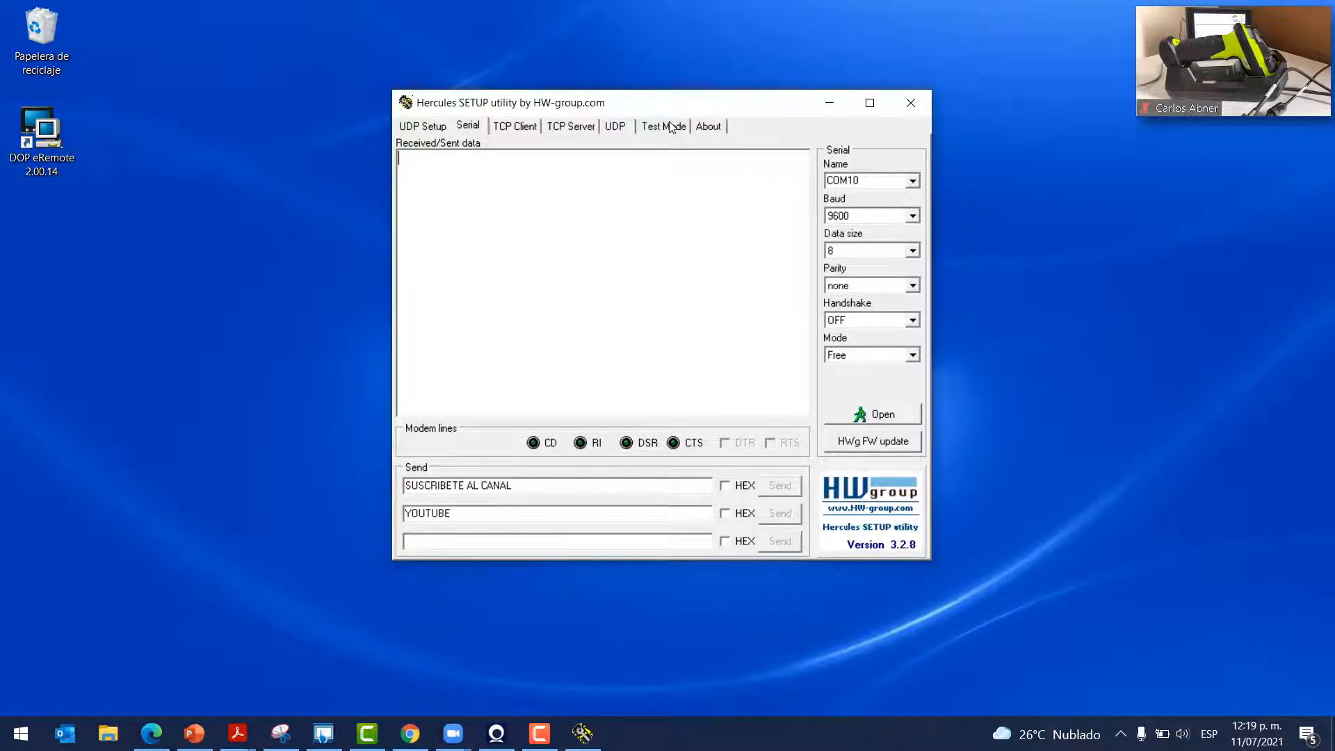
click(469, 127)
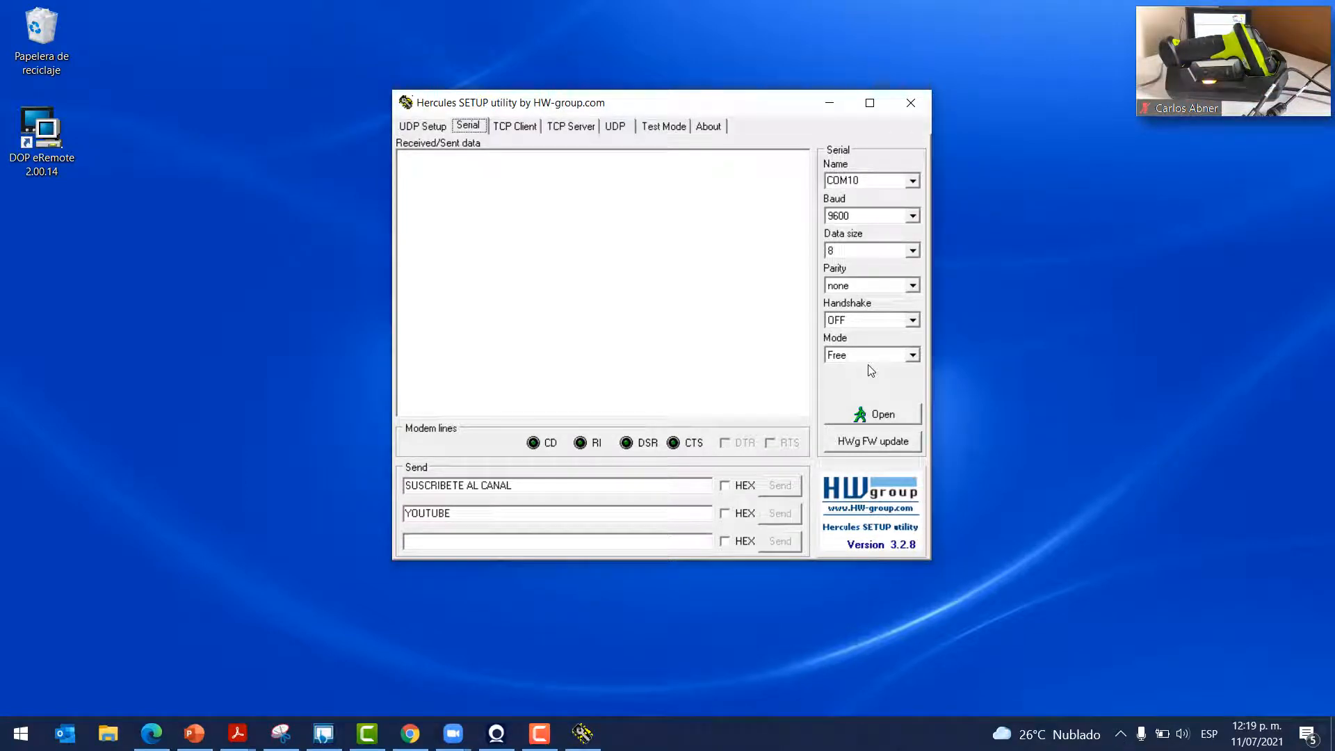
click(913, 180)
click(914, 183)
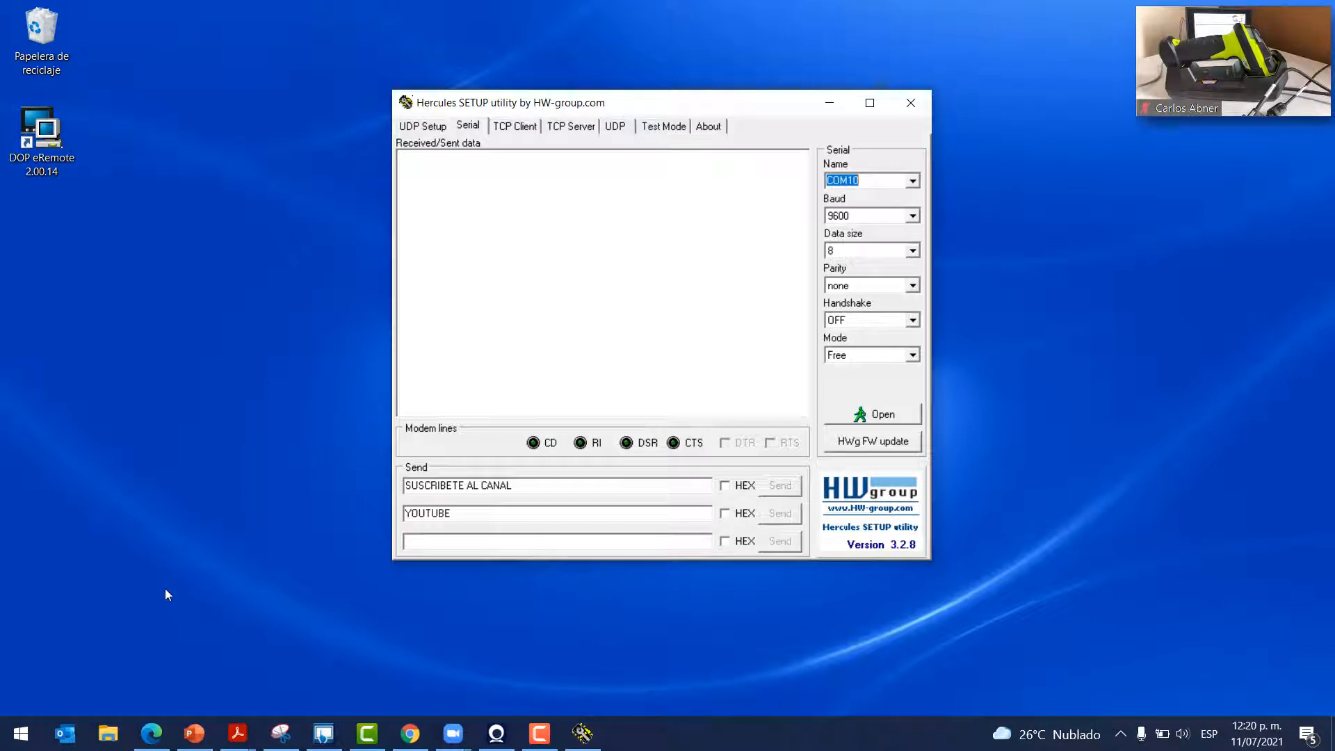
key(super+x)
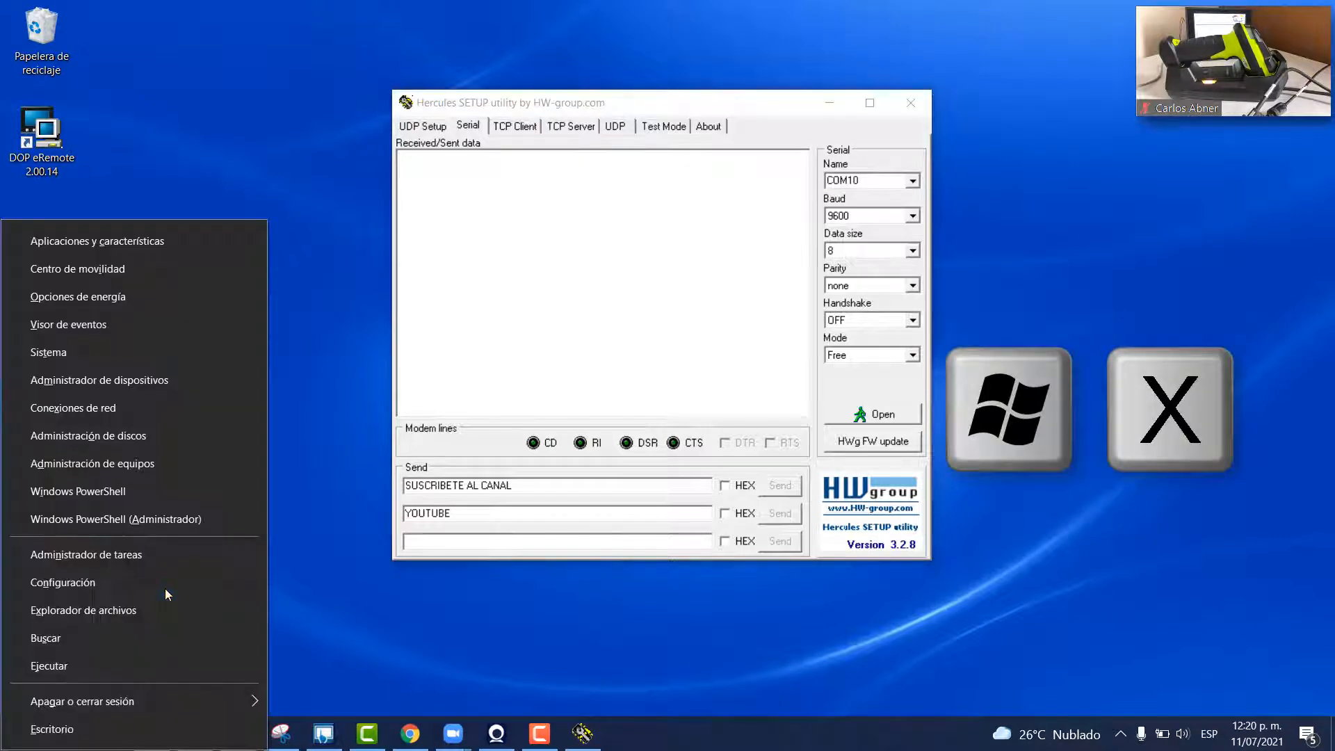
In Device Manager, confirm the Prolific USB-to-Serial port is COM10, 9600 bits/s, driver 3.8.39.0
click(141, 381)
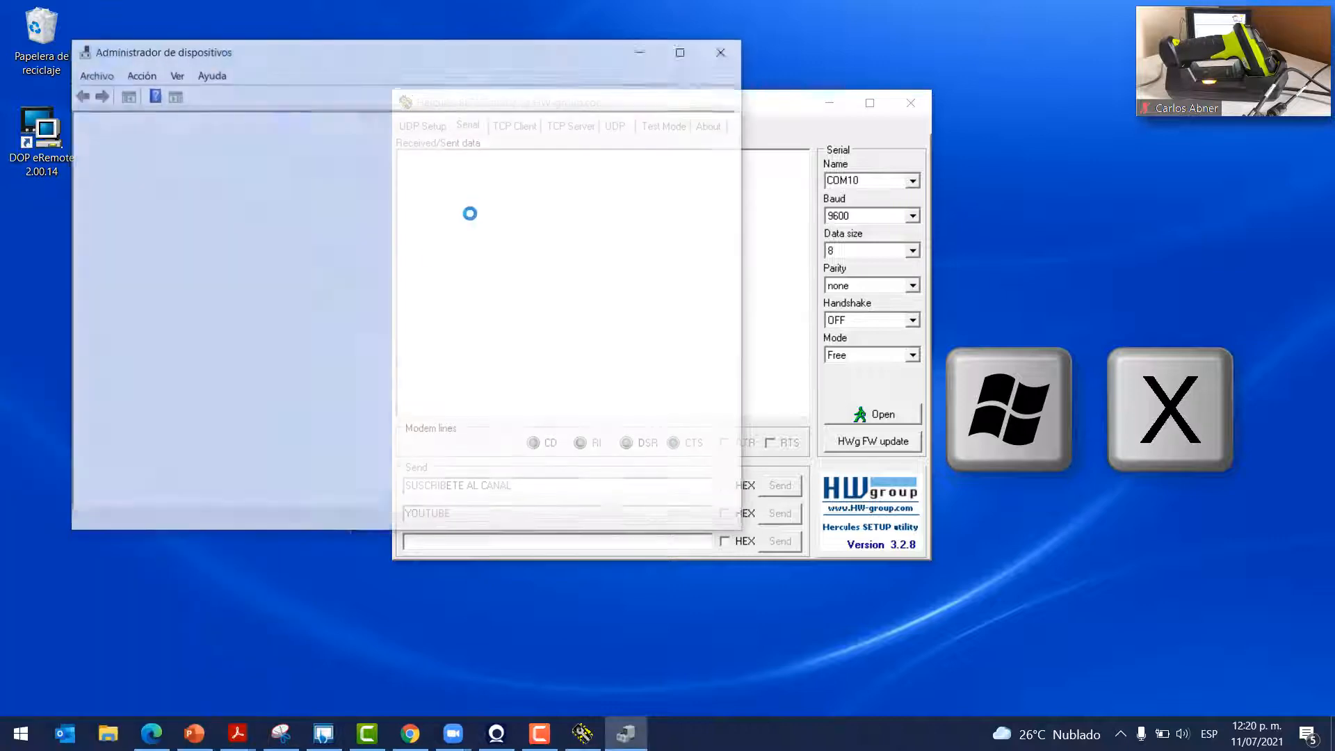
scroll(115, 439, down, 1)
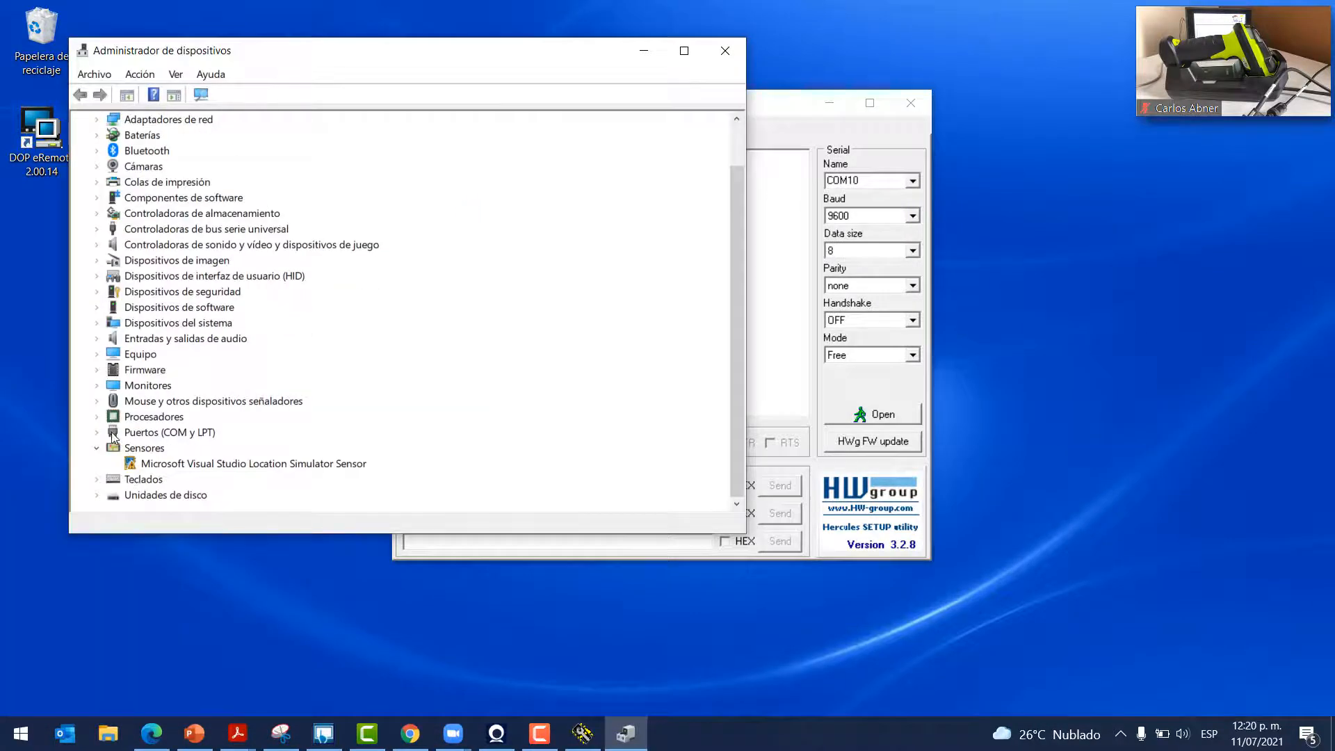
click(98, 433)
click(157, 448)
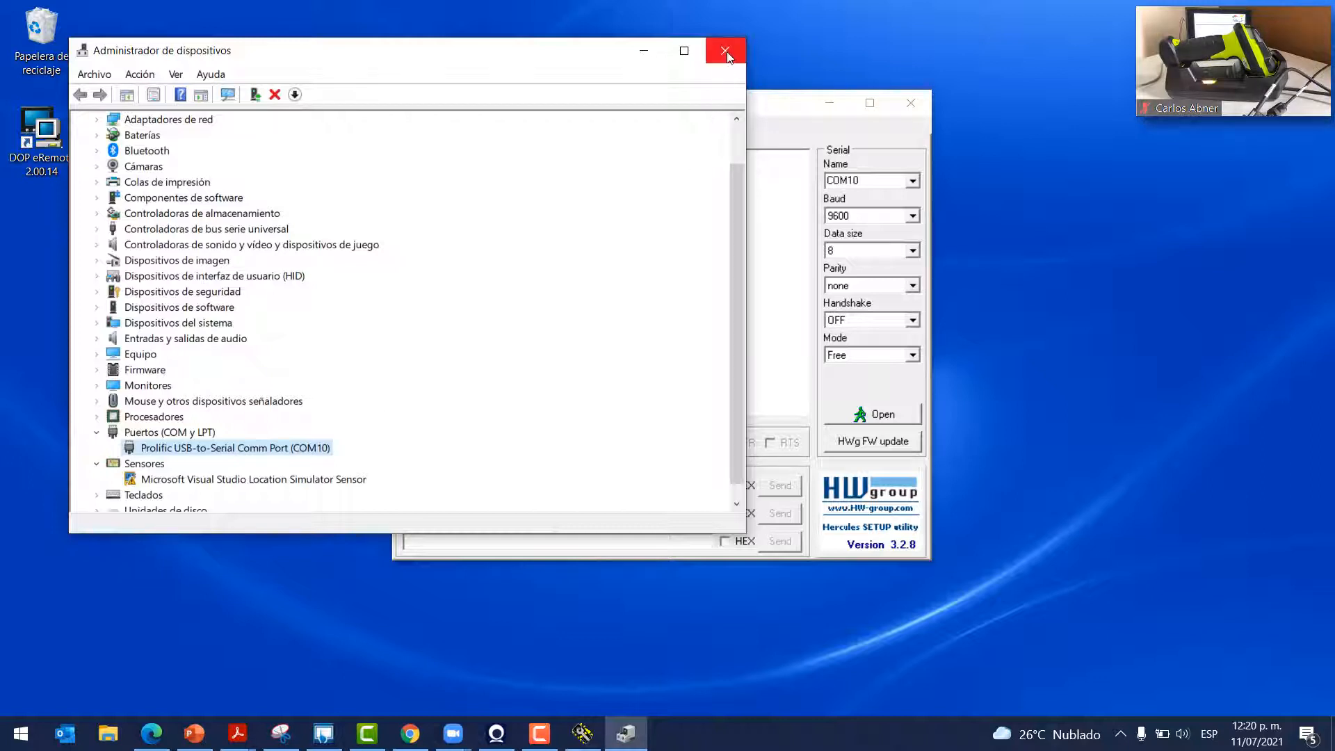
double_click(207, 449)
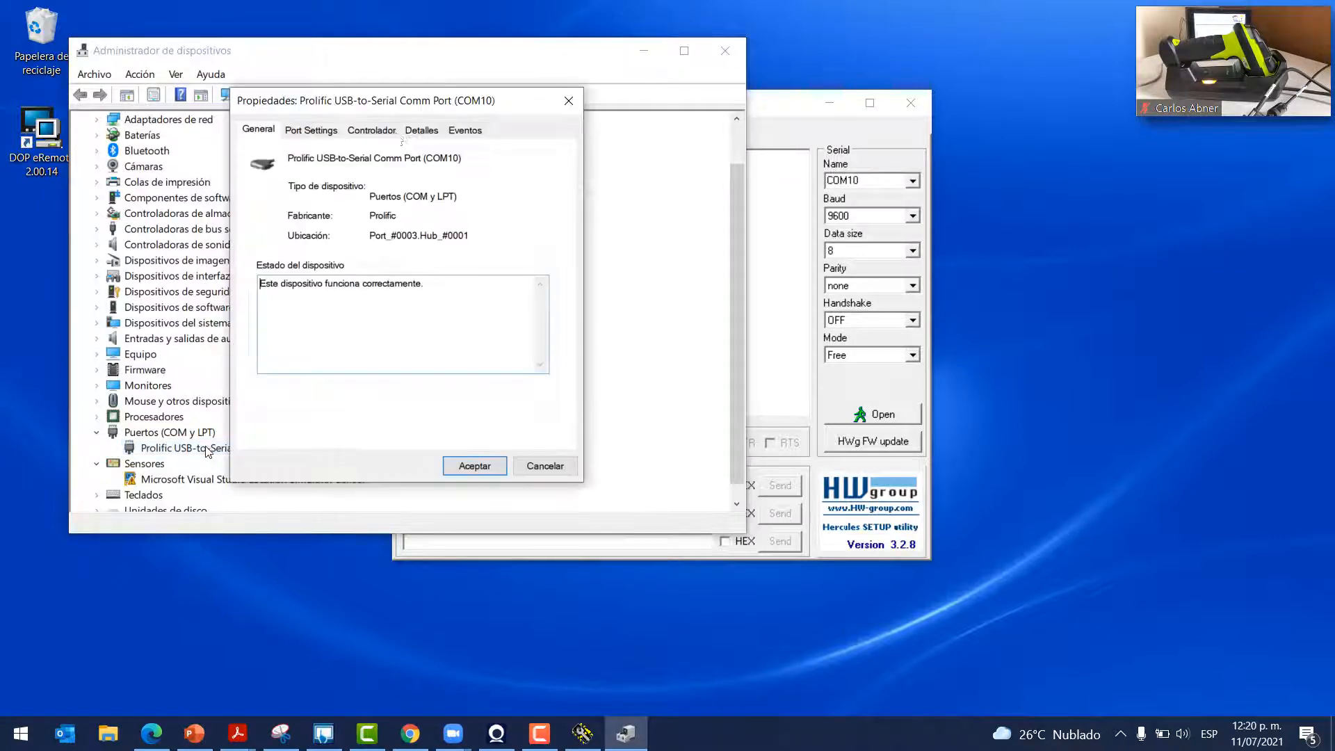
click(311, 137)
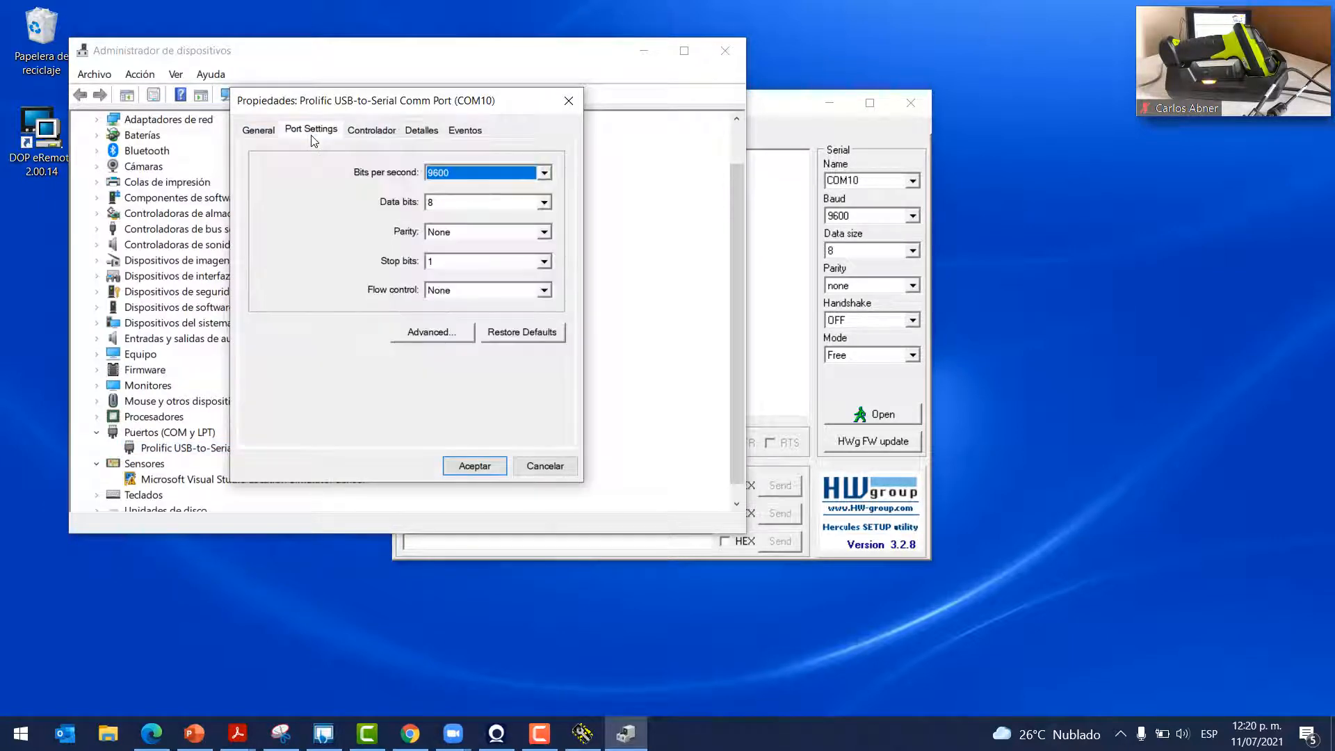
click(368, 132)
Look into the driver update wizard, then close it, the port properties and Device Manager
click(306, 323)
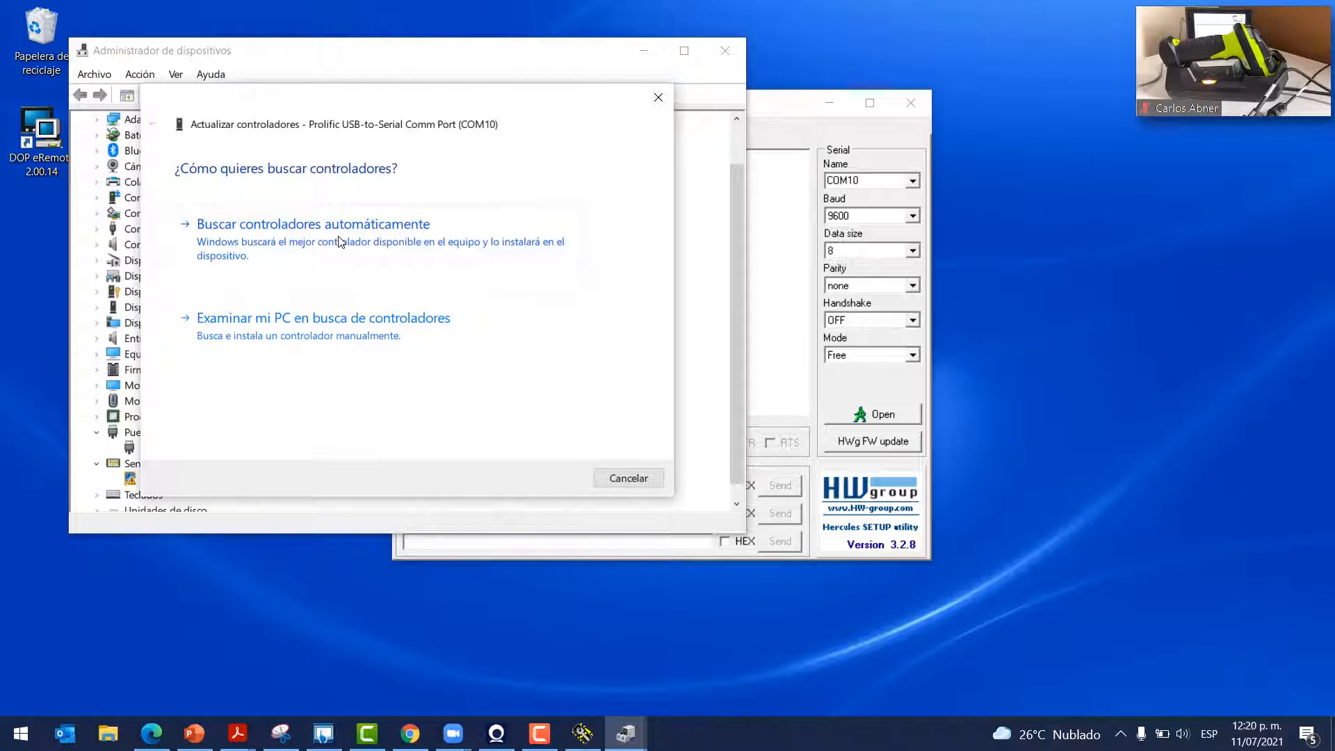
click(347, 327)
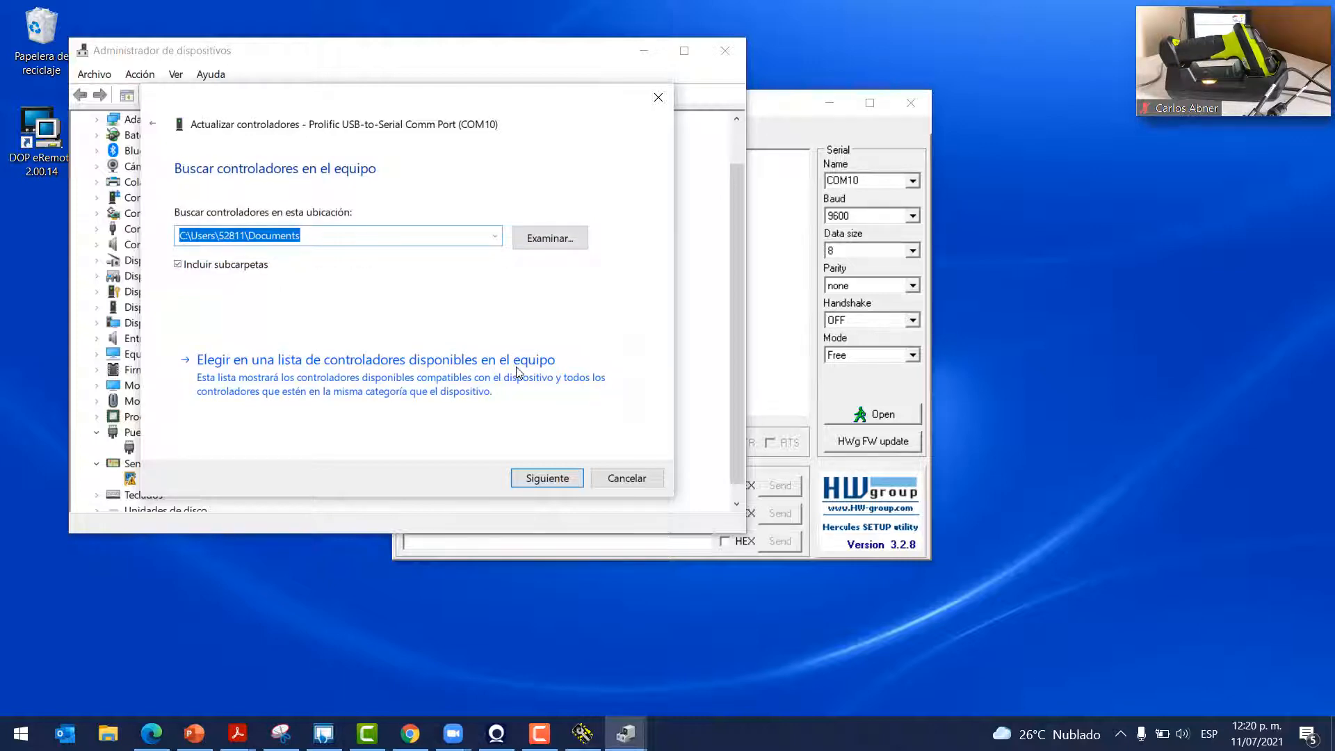
click(658, 98)
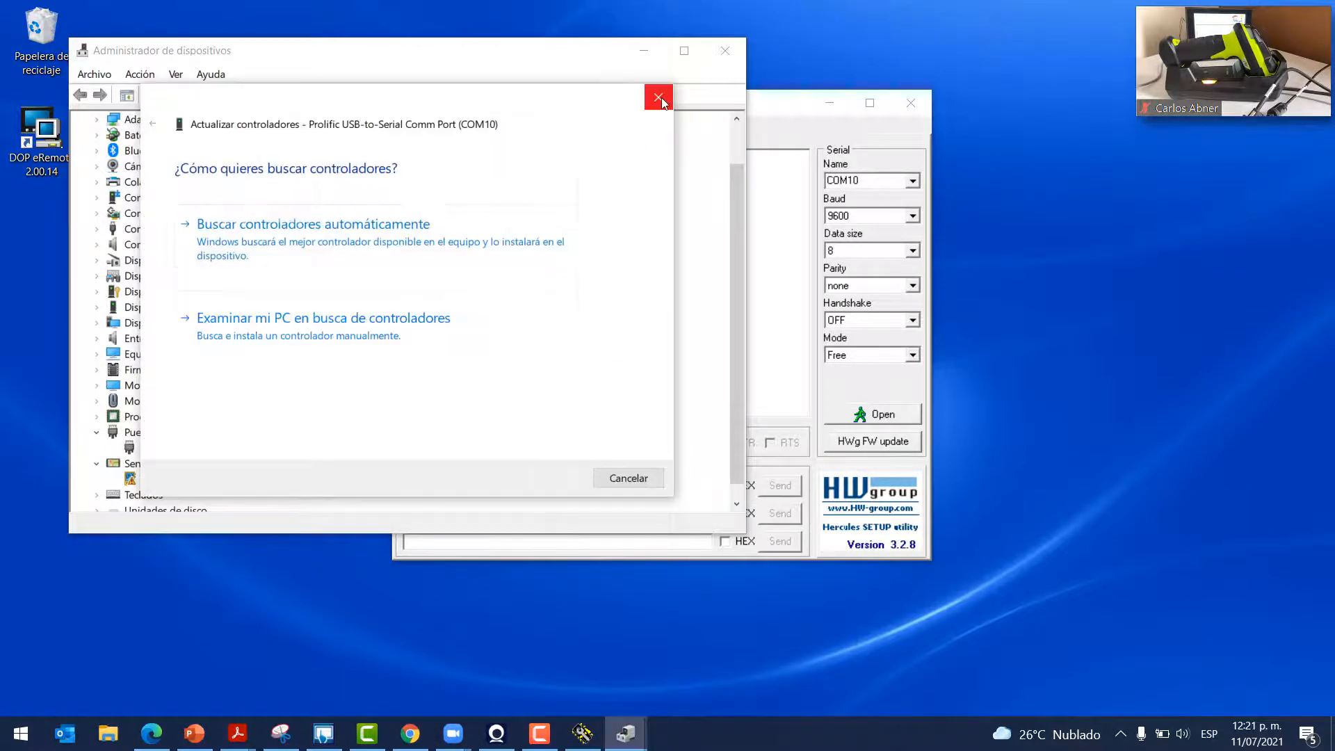
click(658, 98)
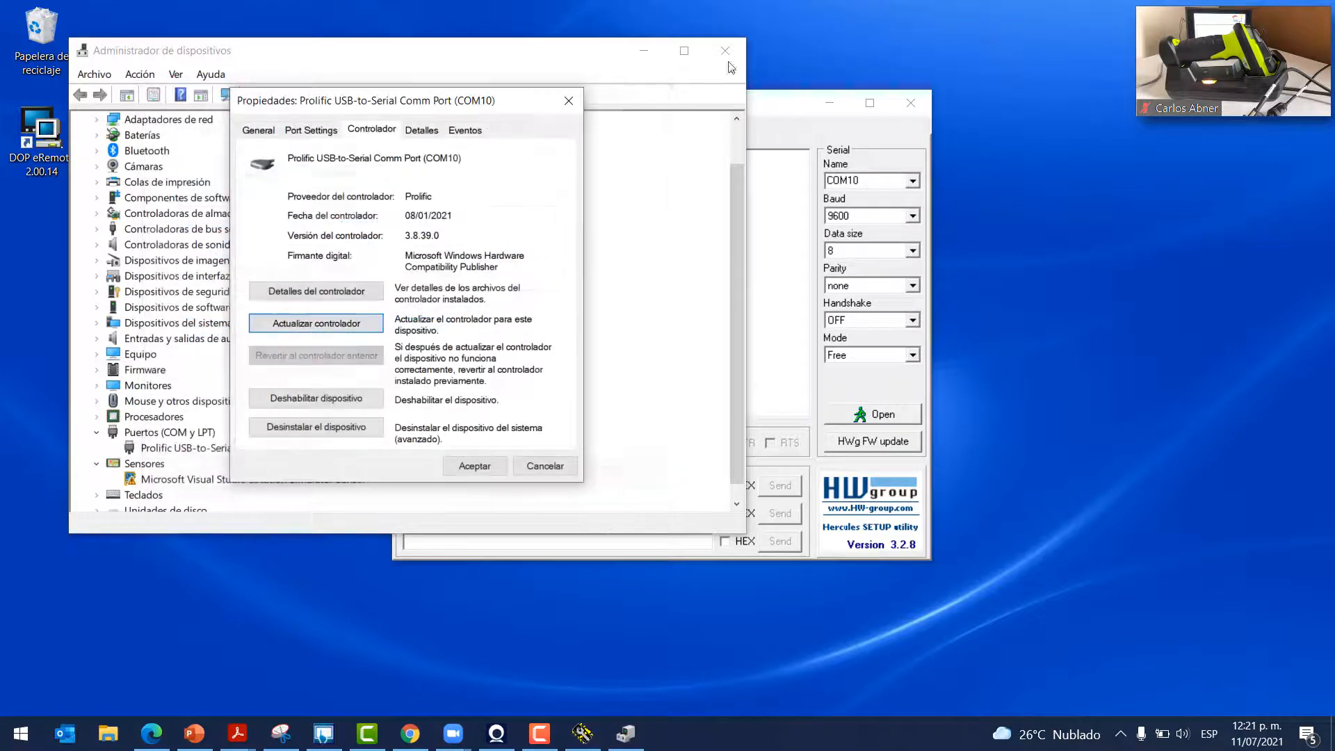
click(570, 100)
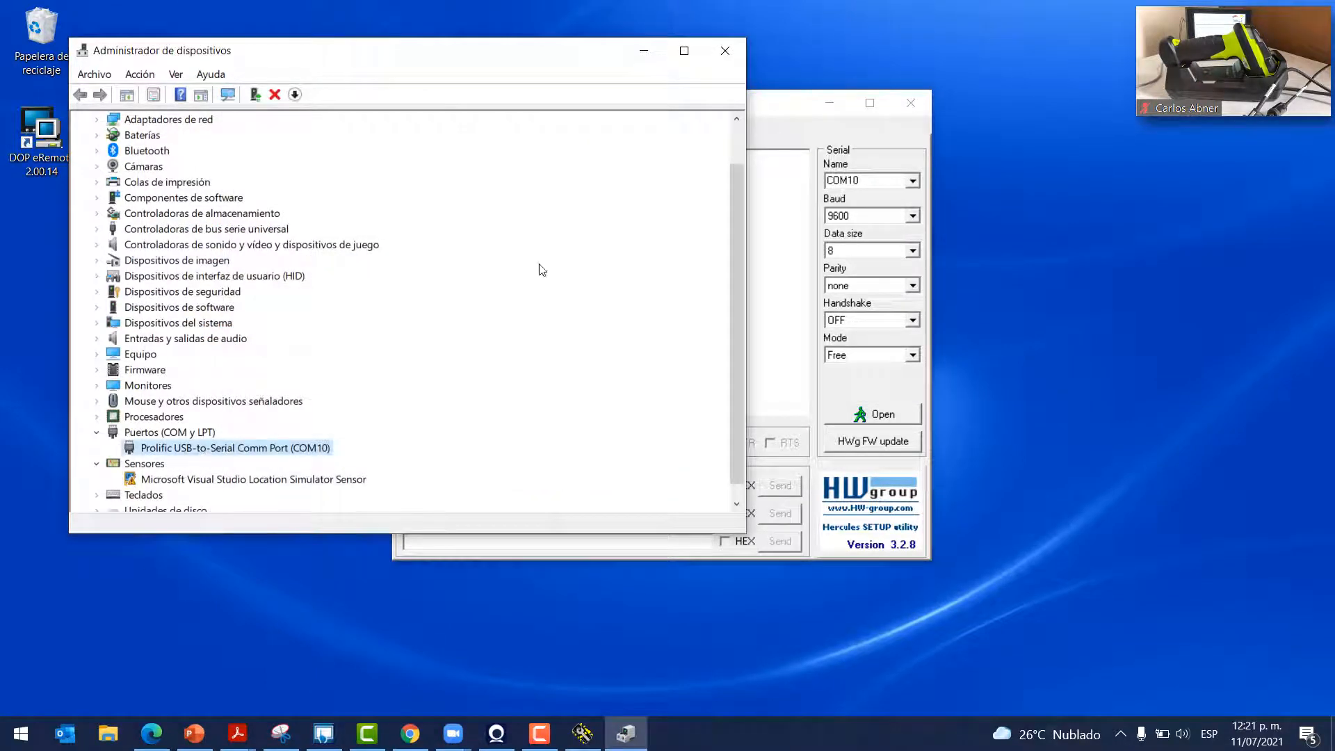
click(725, 50)
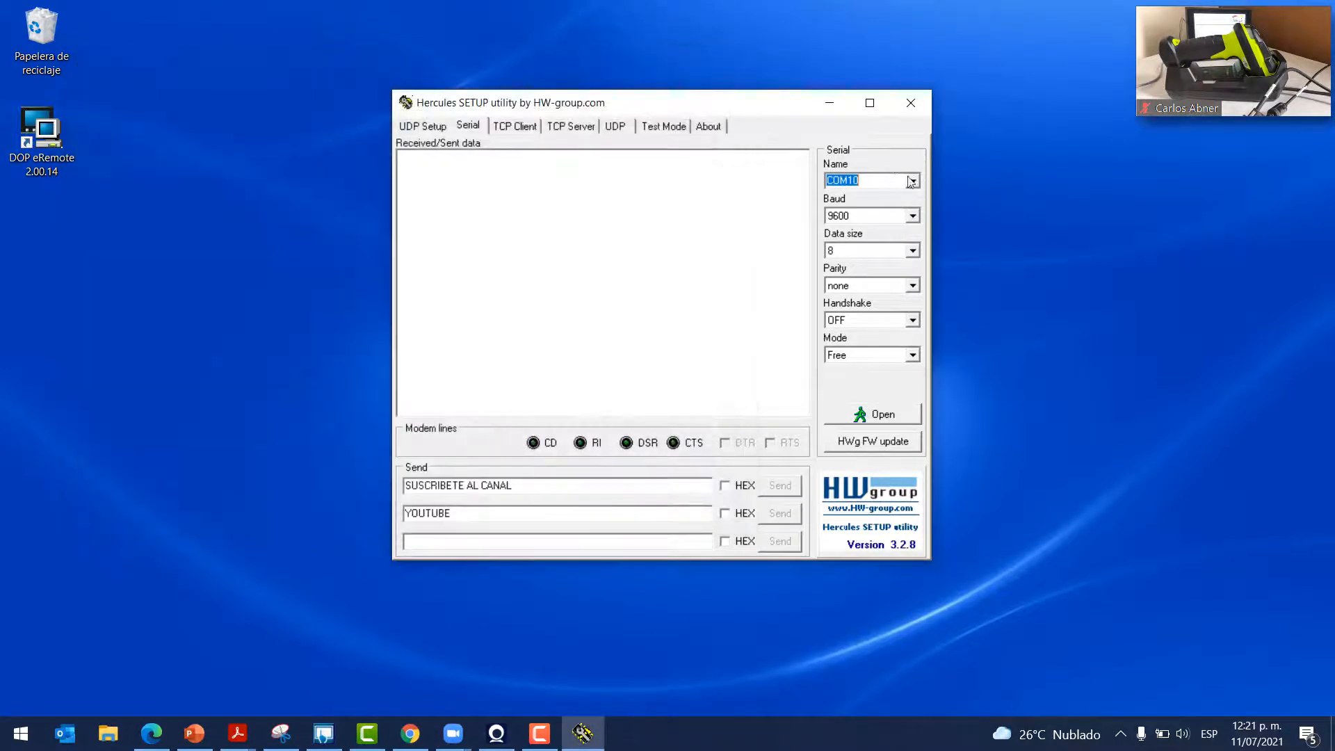
click(913, 179)
click(913, 178)
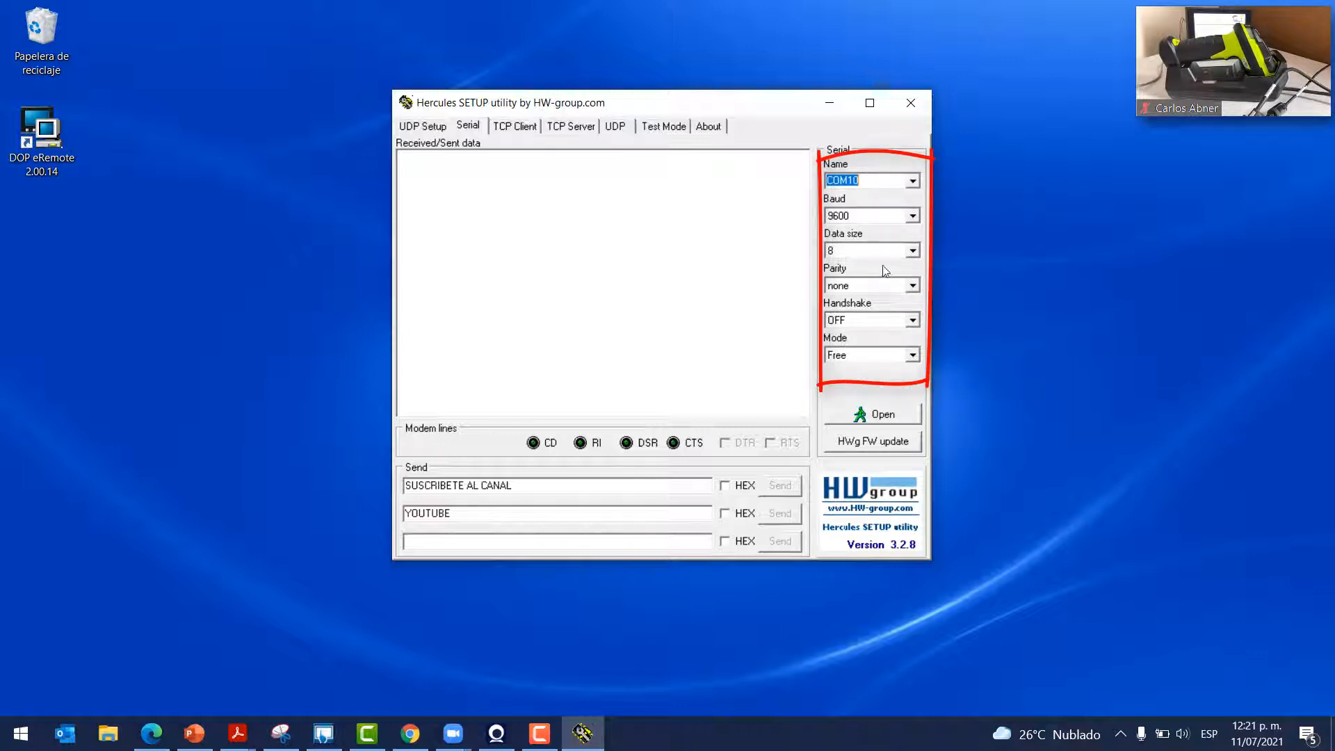
mouse_move(711, 104)
mouse_down()
mouse_move(771, 89)
mouse_move(725, 94)
mouse_up()
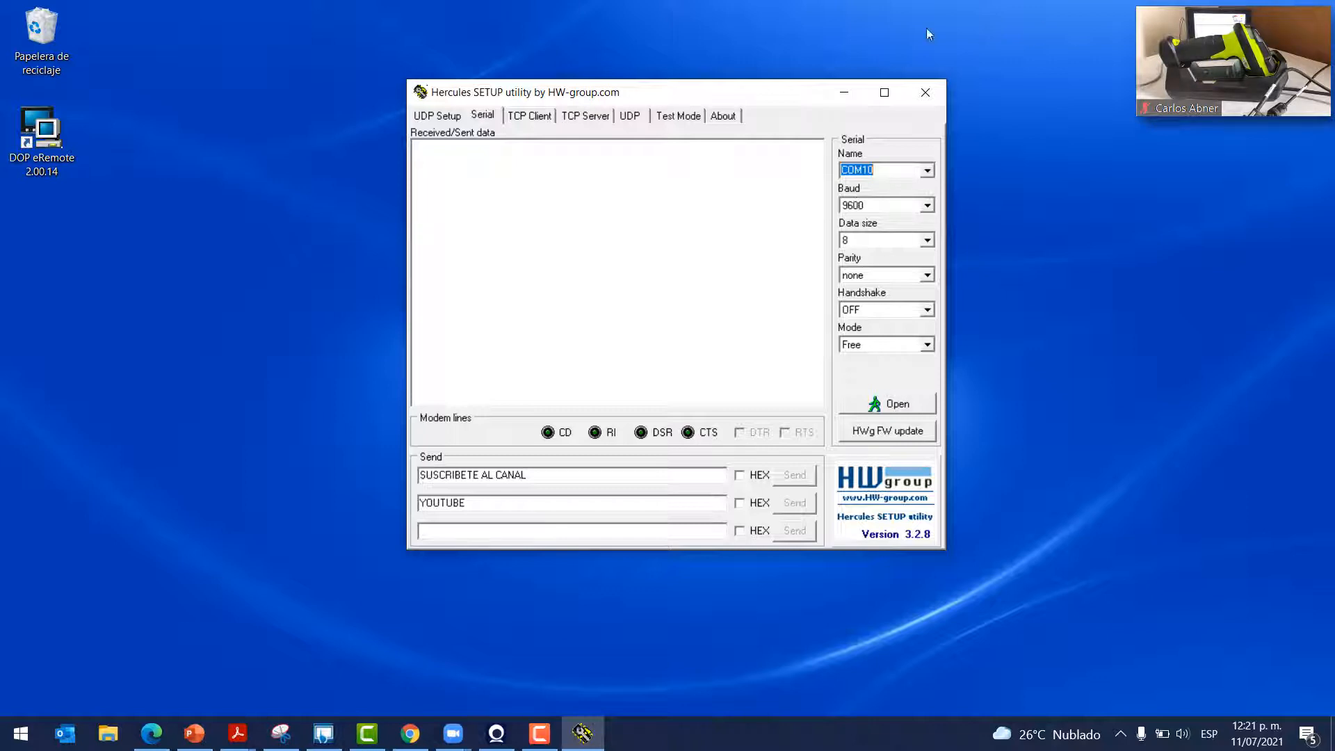
drag(751, 103, 760, 110)
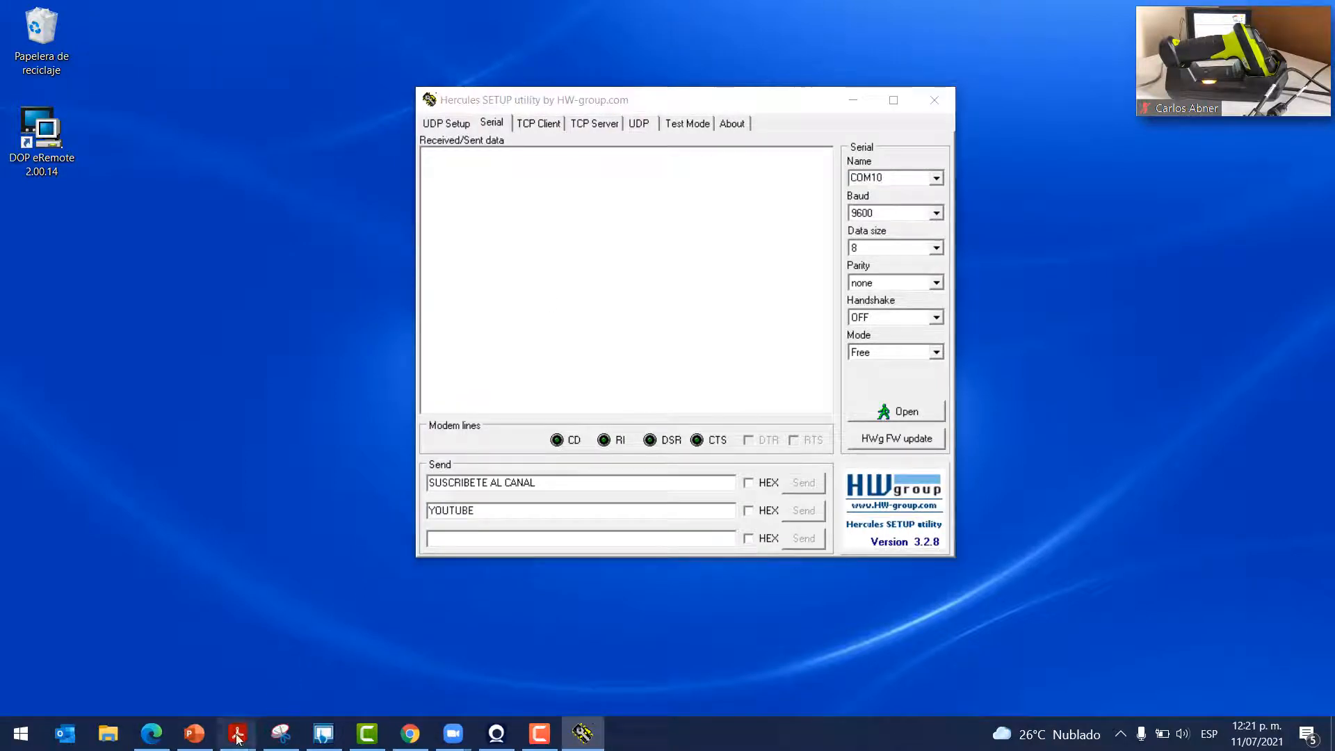
Scroll the ds36x8-prg-en.pdf manual to the Standard RS-232 barcode, highlighting RS-232 in the heading
mouse_move(237, 730)
click(139, 661)
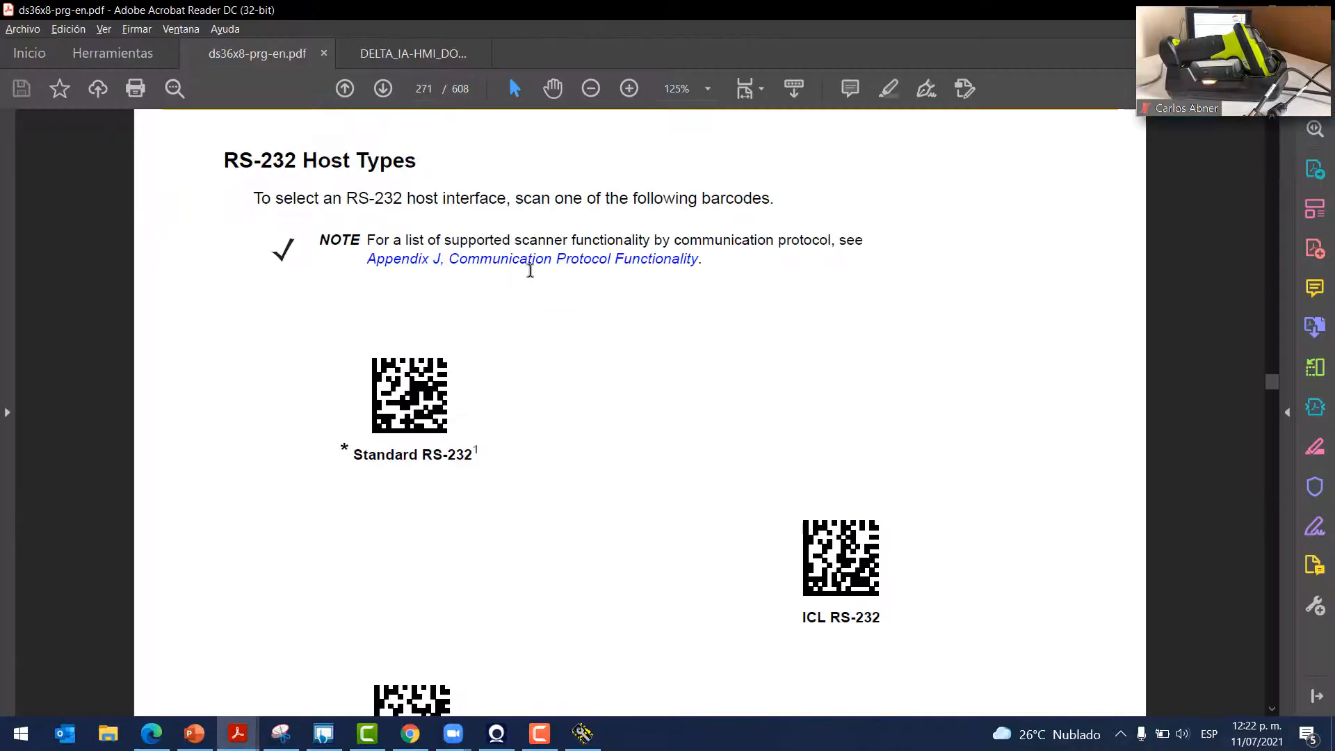
scroll(531, 271, down, 1)
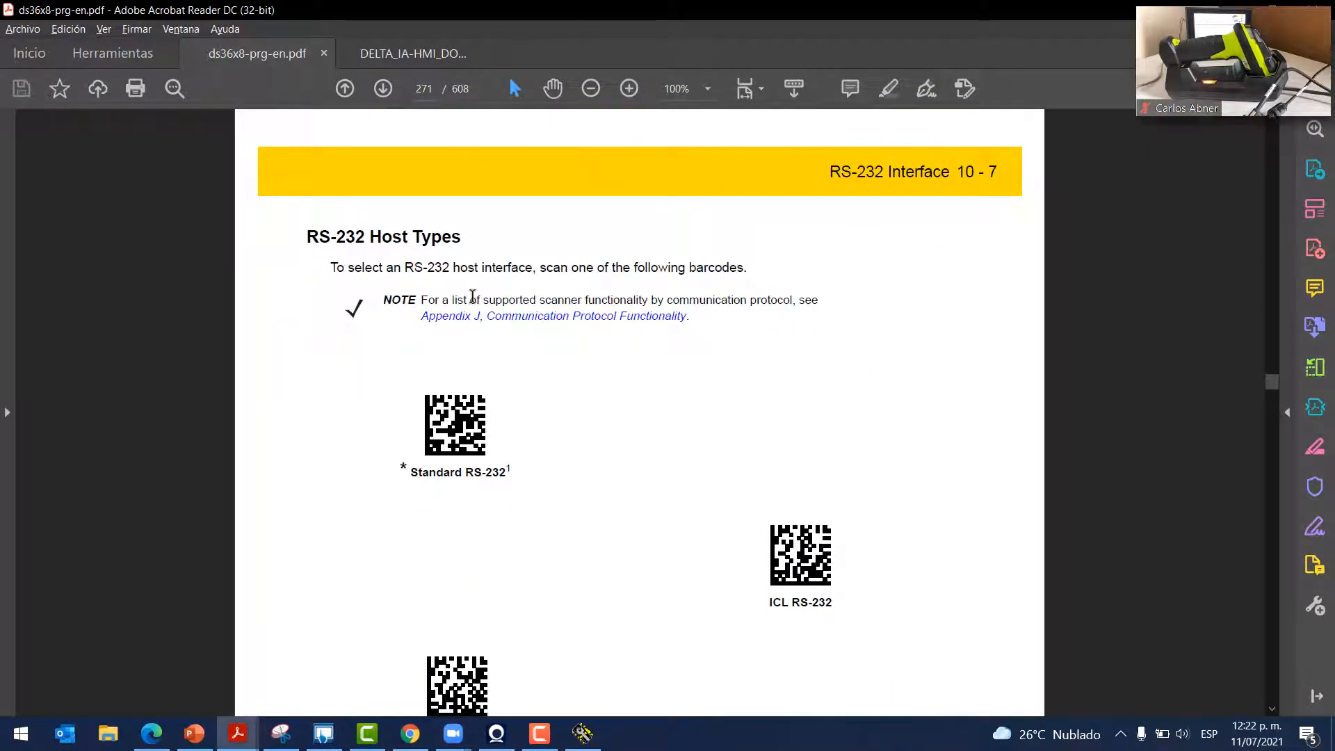
scroll(469, 278, down, 2)
drag(307, 171, 365, 170)
scroll(556, 345, down, 10)
Move on to the Baud Rate 9600 barcode on page 274 and compare with Hercules
scroll(556, 334, up, 10)
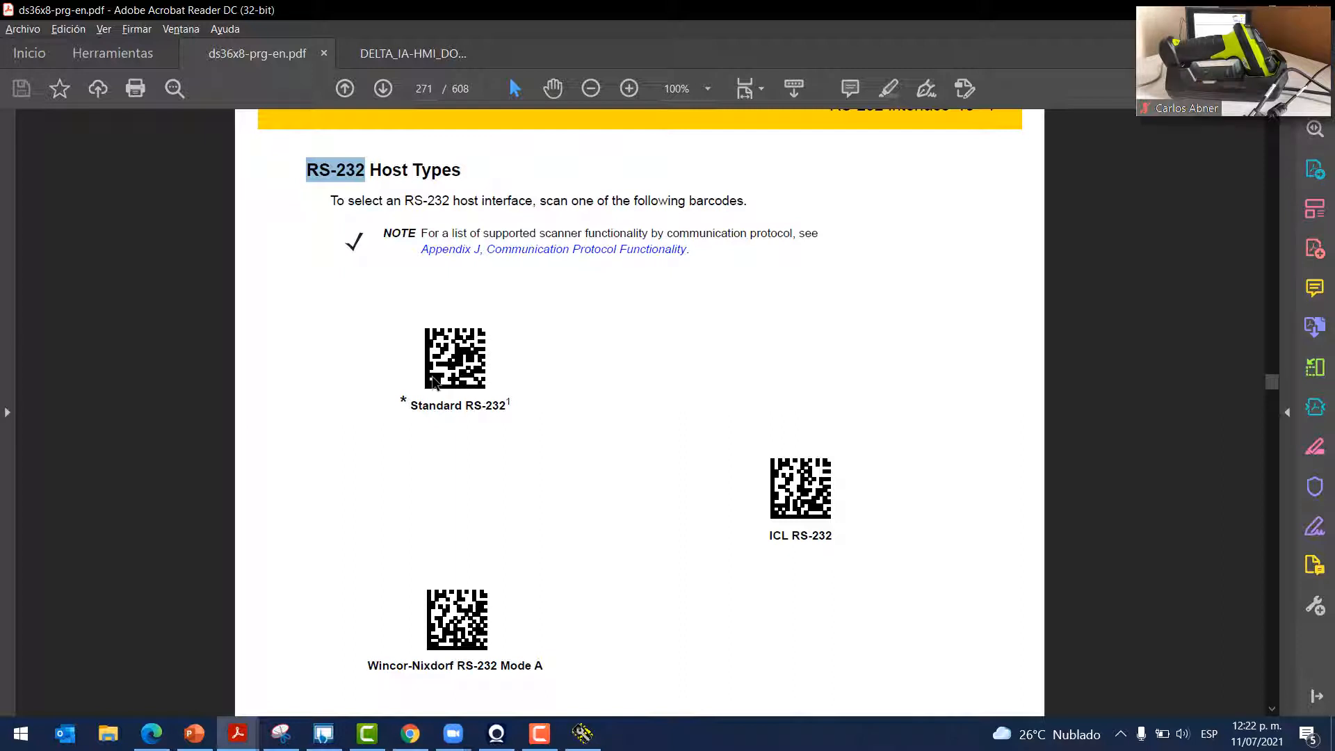
scroll(432, 381, up, 3)
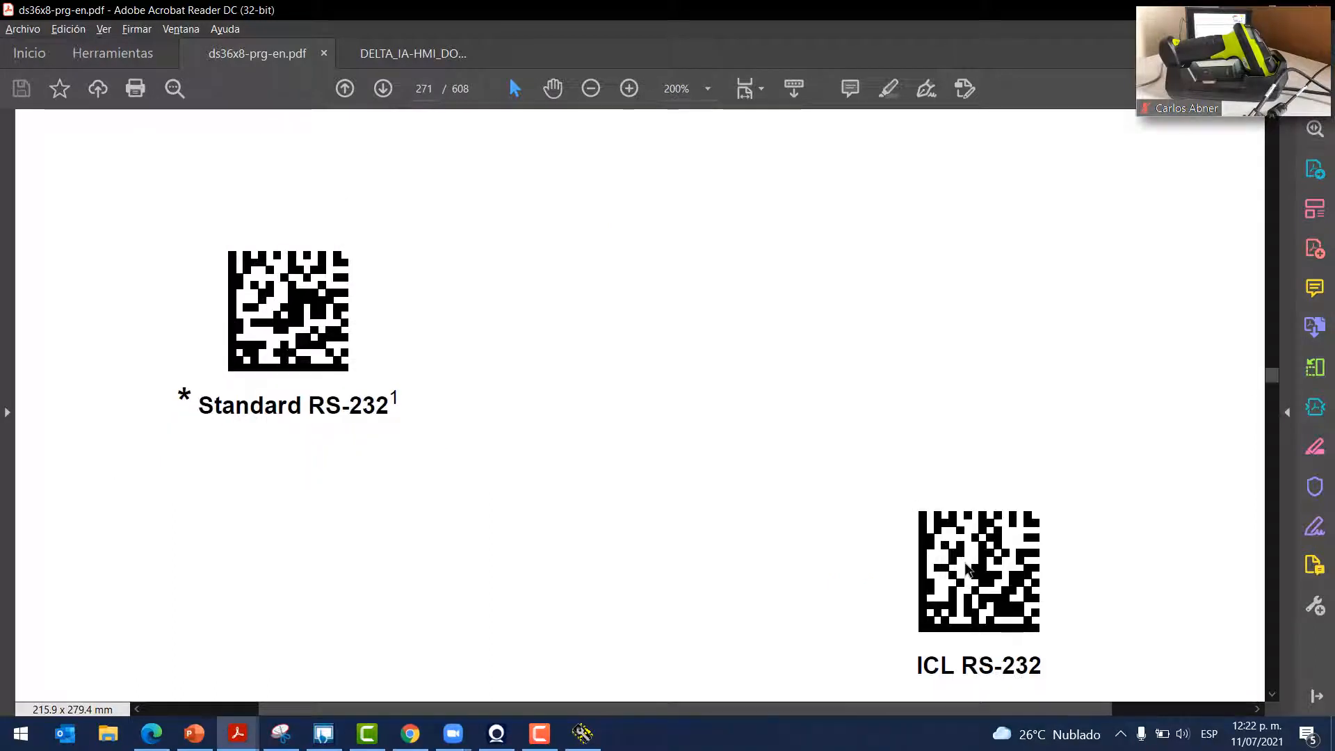
scroll(632, 455, up, 1)
drag(530, 709, 351, 708)
scroll(351, 556, up, 3)
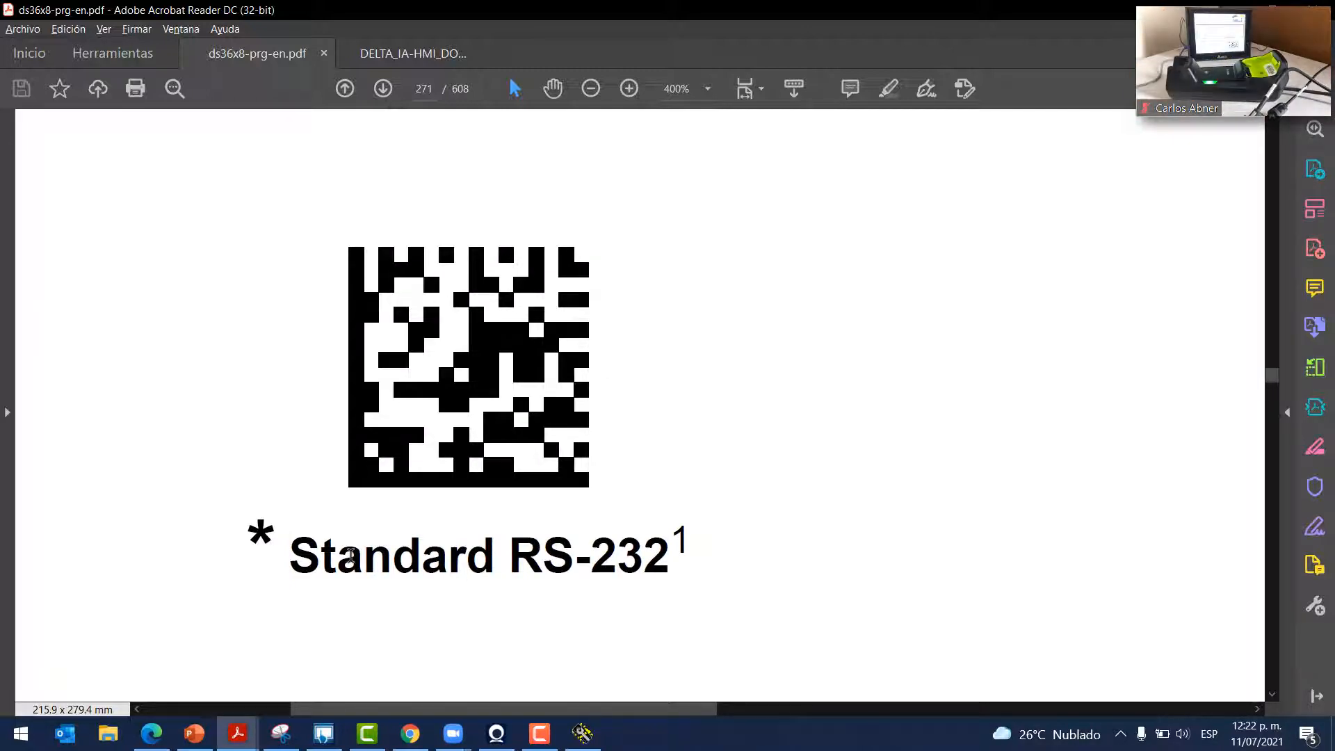
key(XF86MonBrightnessUp)
key(XF86MonBrightnessUp)
key(XF86MonBrightnessUp)
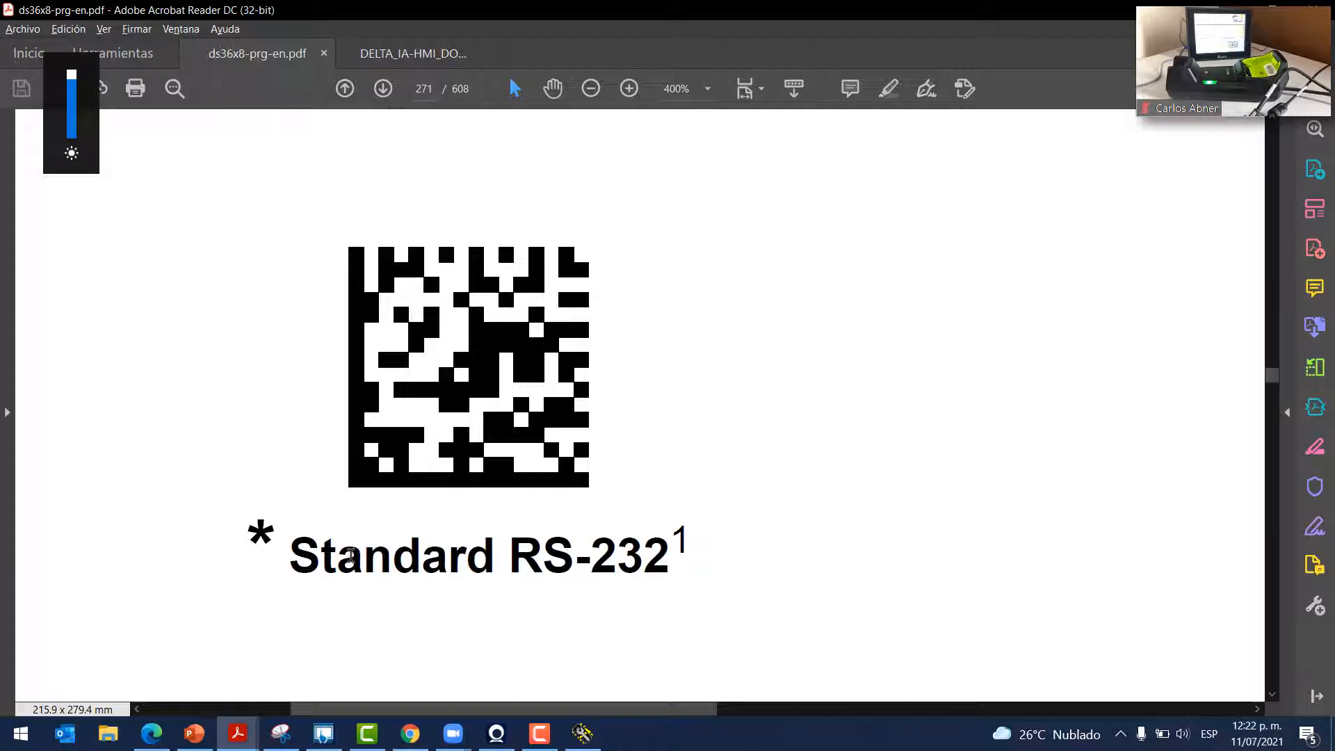
scroll(470, 595, down, 5)
scroll(625, 539, down, 15)
scroll(632, 538, down, 15)
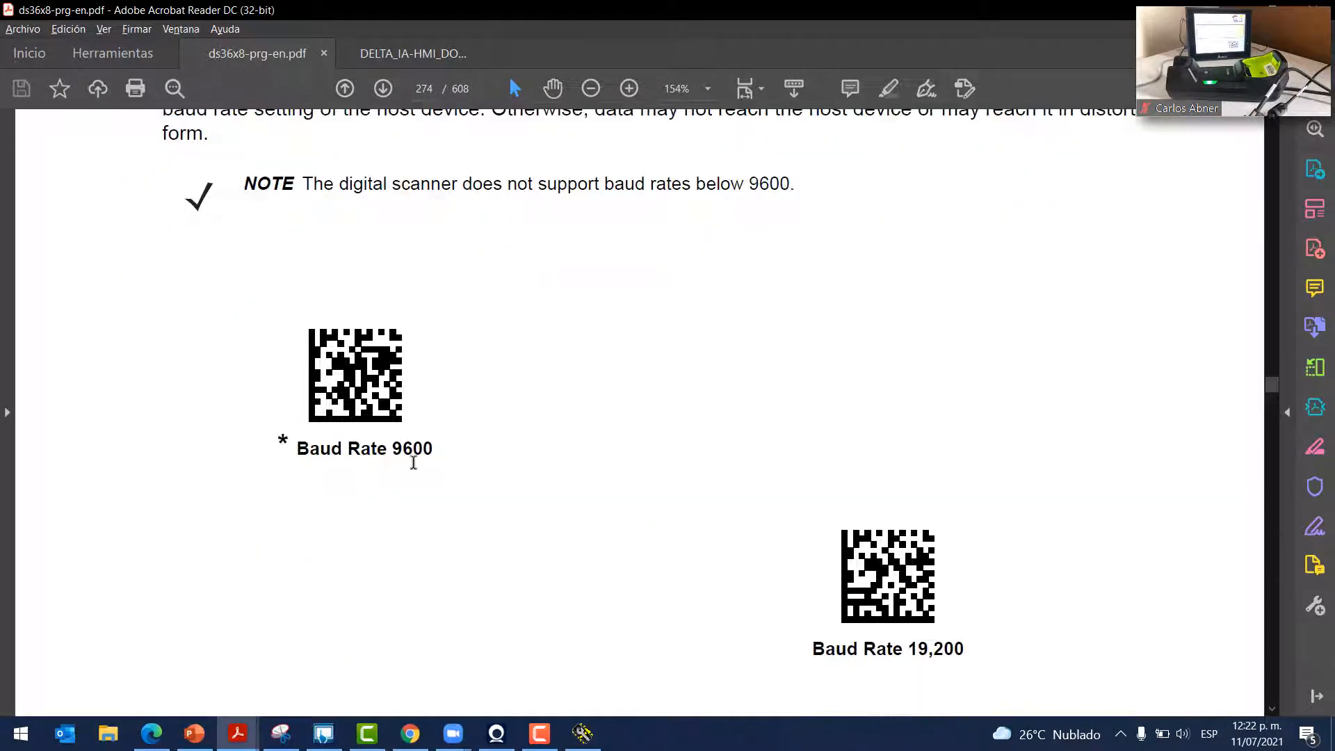
scroll(281, 361, up, 5)
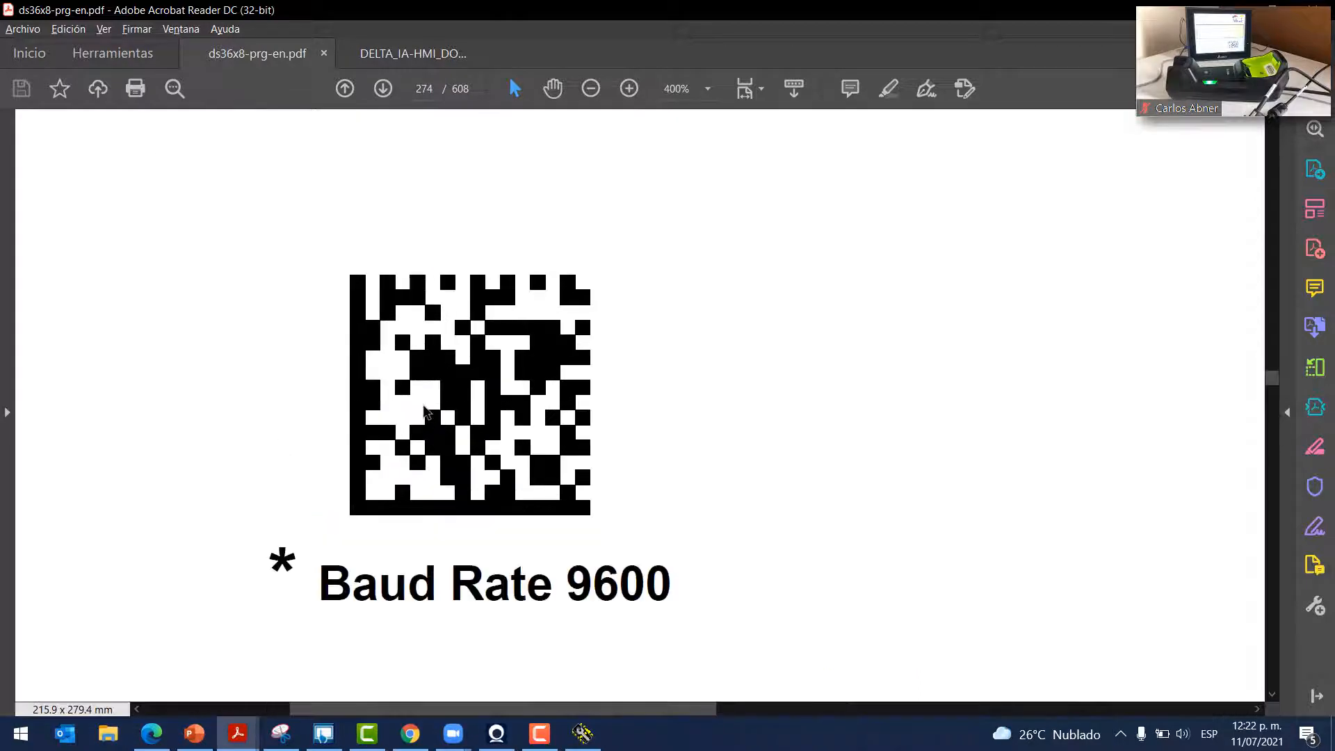
click(582, 734)
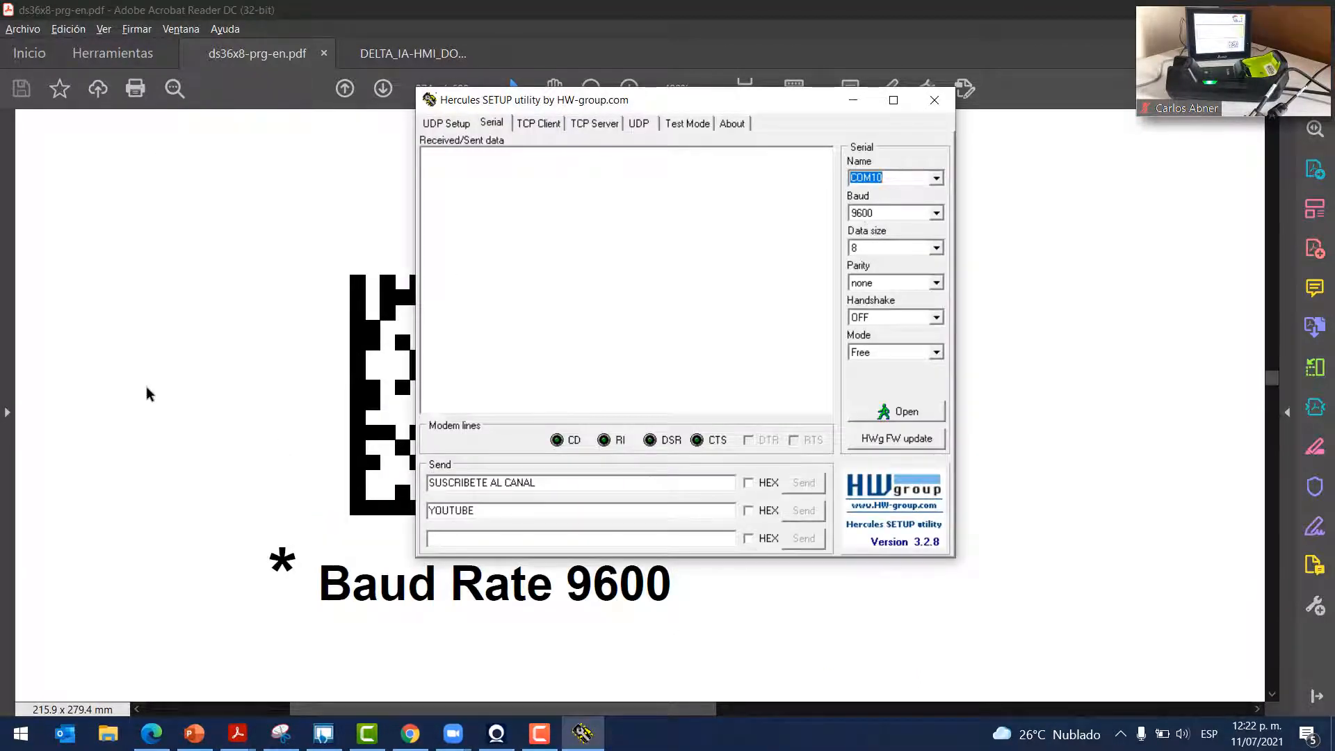
Page through the manual's Parity barcodes, comparing them with Hercules' no-parity setting
click(146, 386)
scroll(148, 387, down, 8)
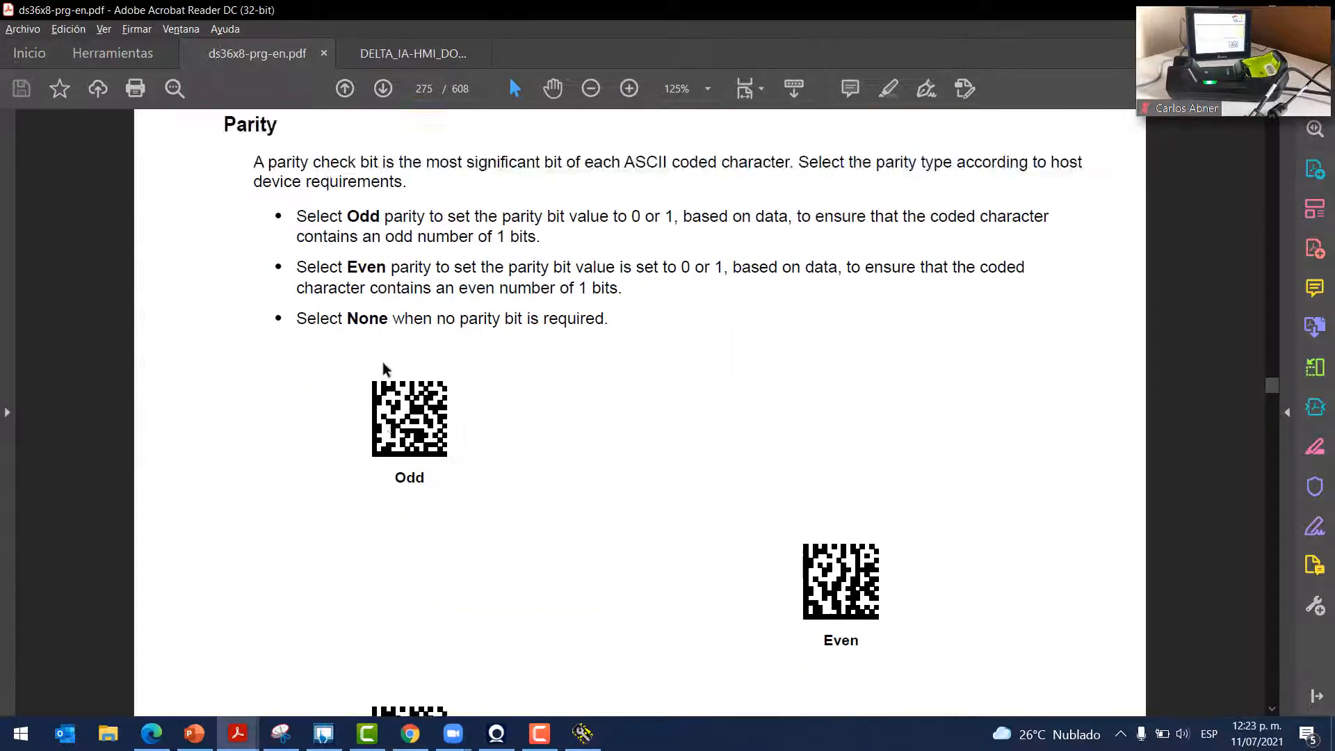
scroll(385, 368, down, 2)
click(582, 733)
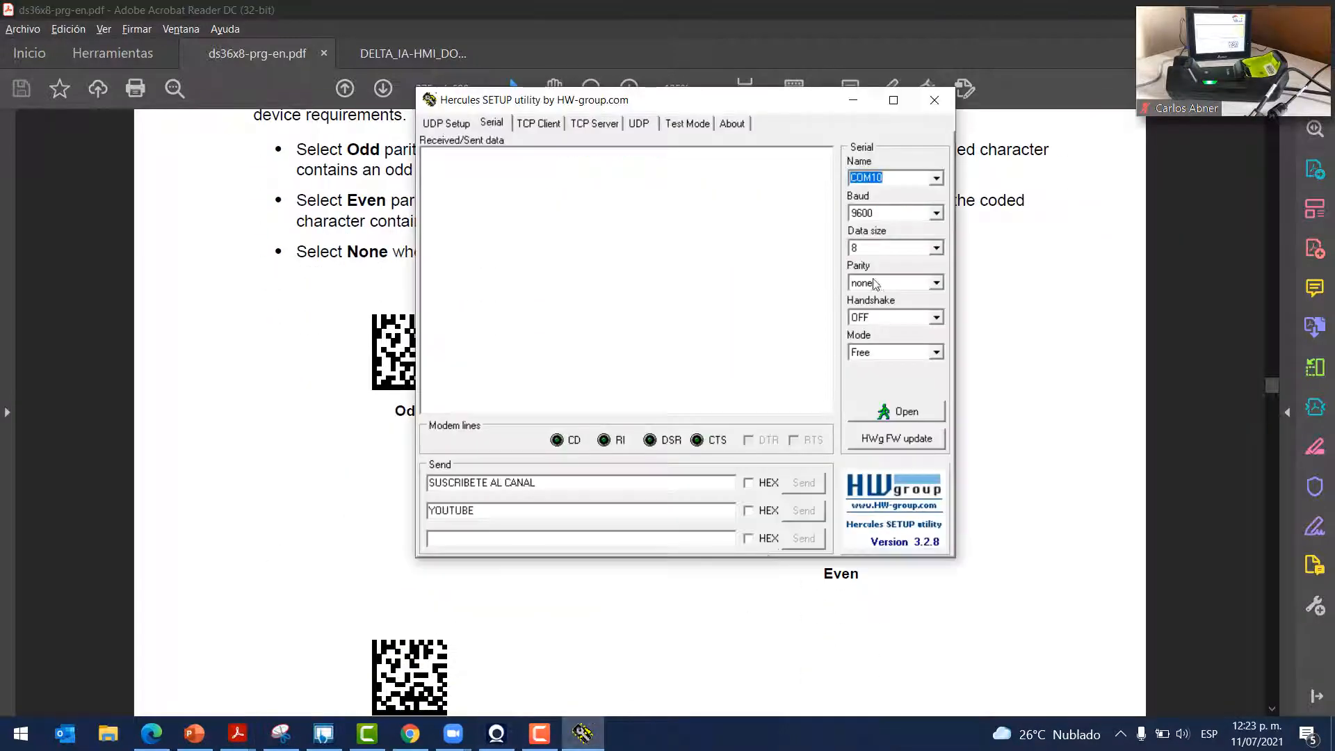
click(250, 440)
scroll(707, 612, down, 4)
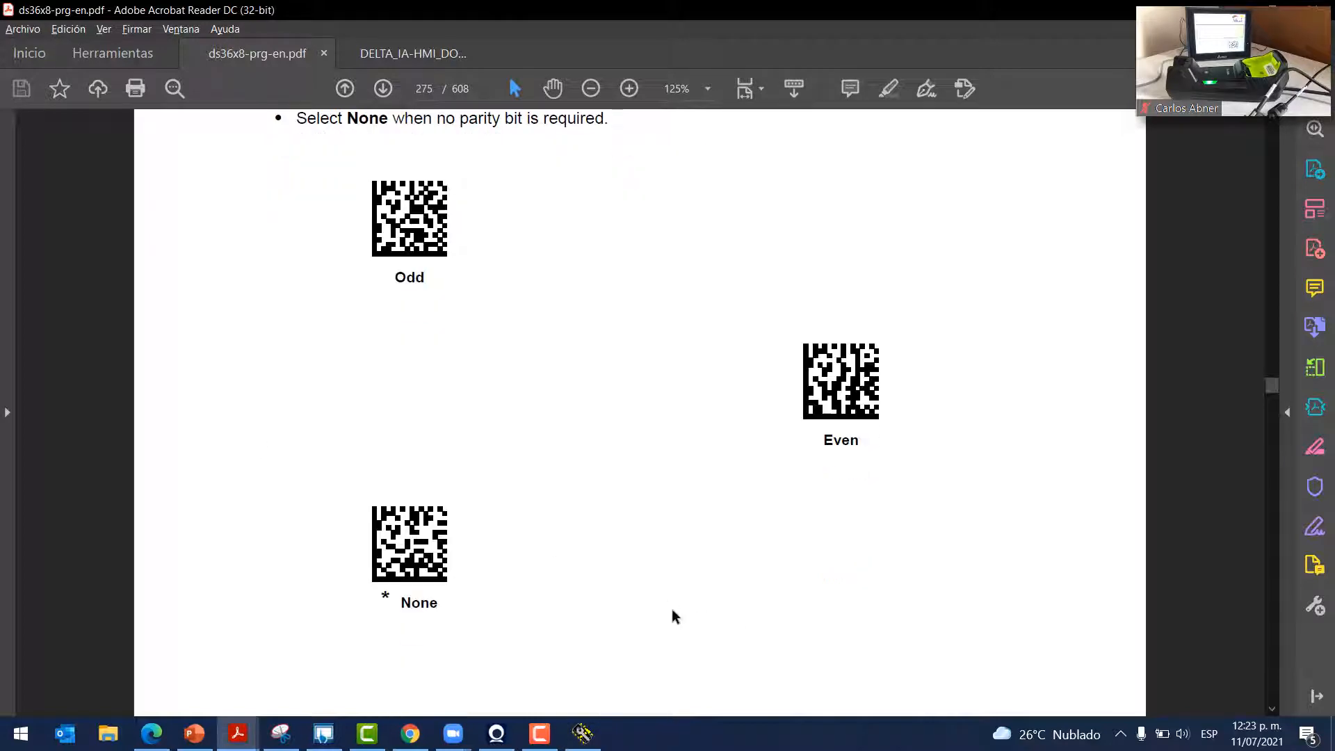
scroll(281, 308, up, 9)
scroll(373, 400, down, 12)
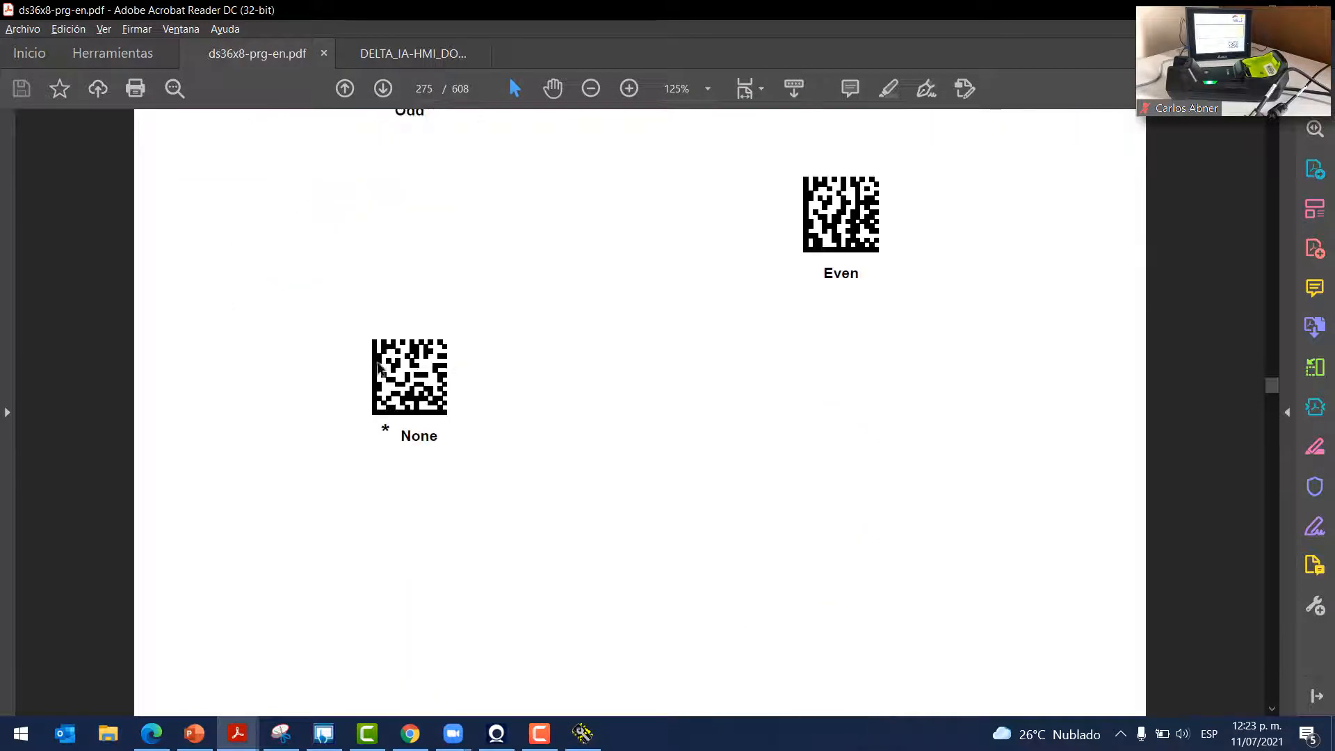
scroll(375, 347, up, 2)
scroll(368, 356, up, 2)
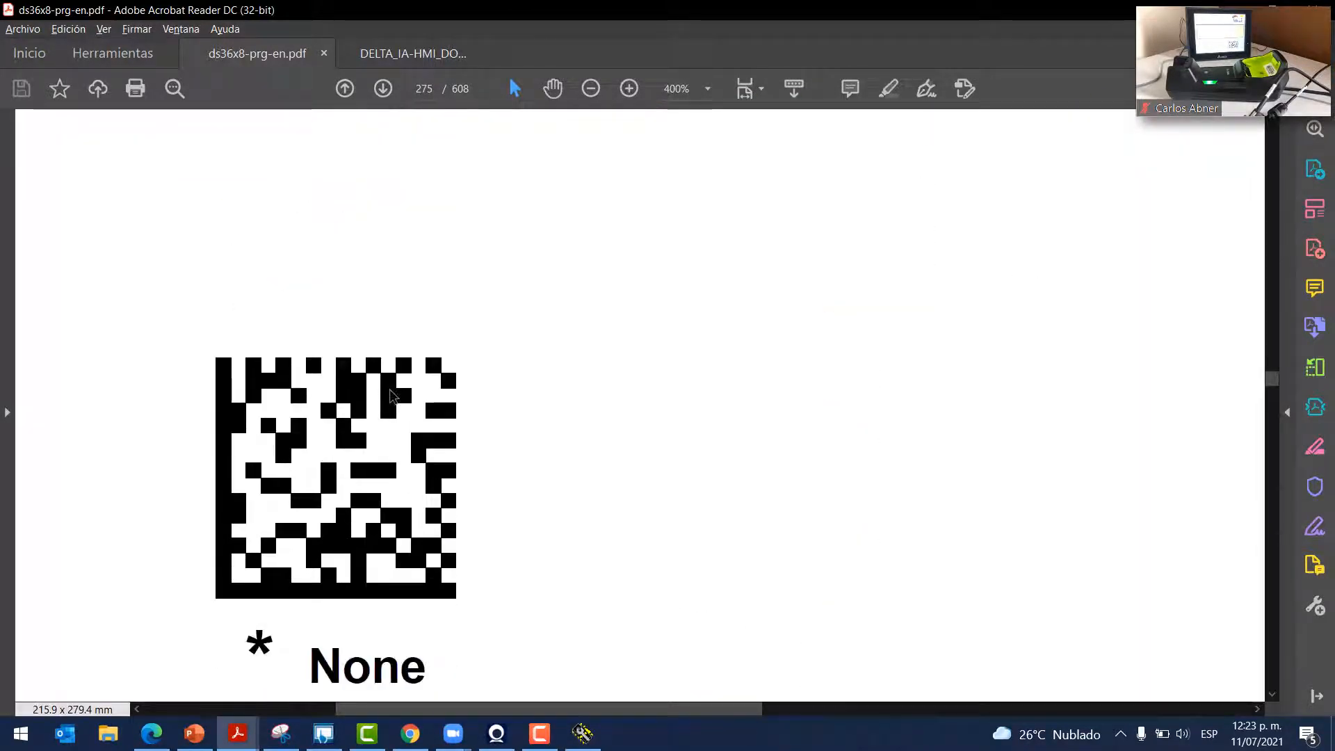
scroll(438, 417, down, 4)
scroll(506, 463, down, 5)
scroll(511, 462, down, 8)
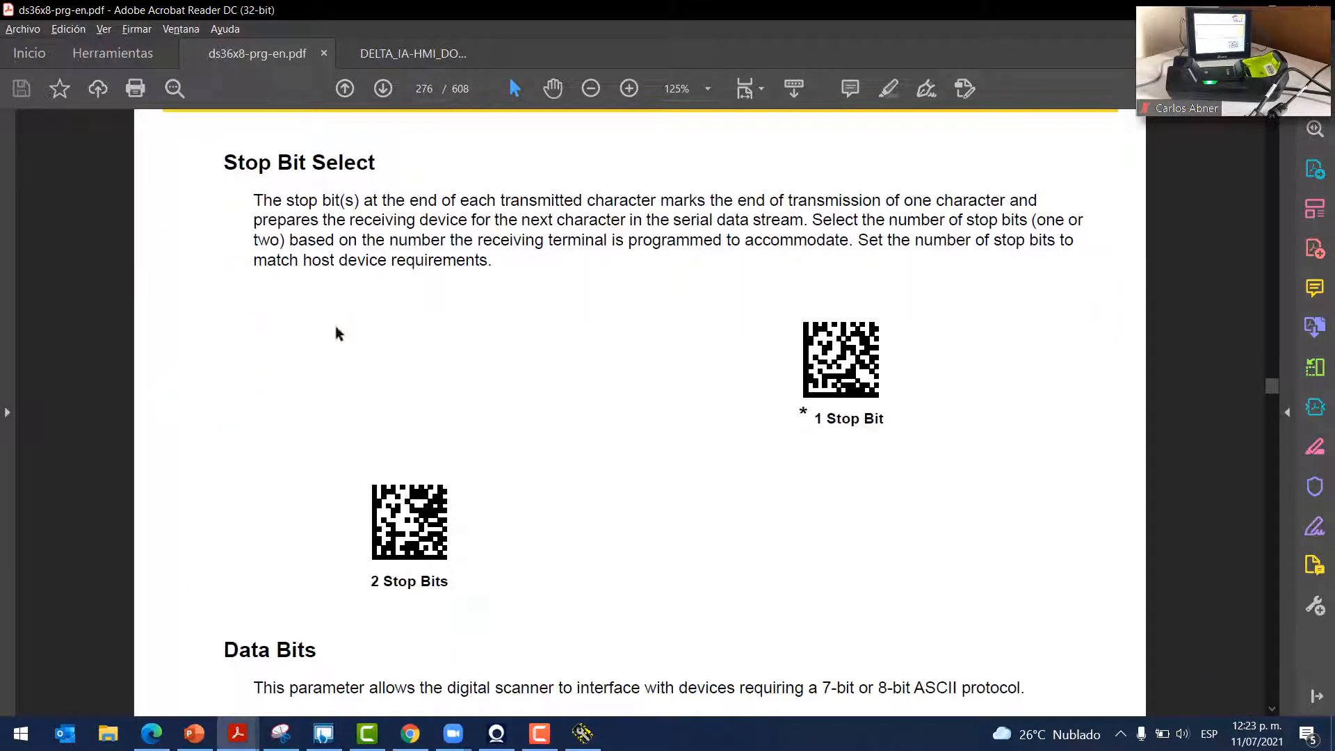
click(583, 734)
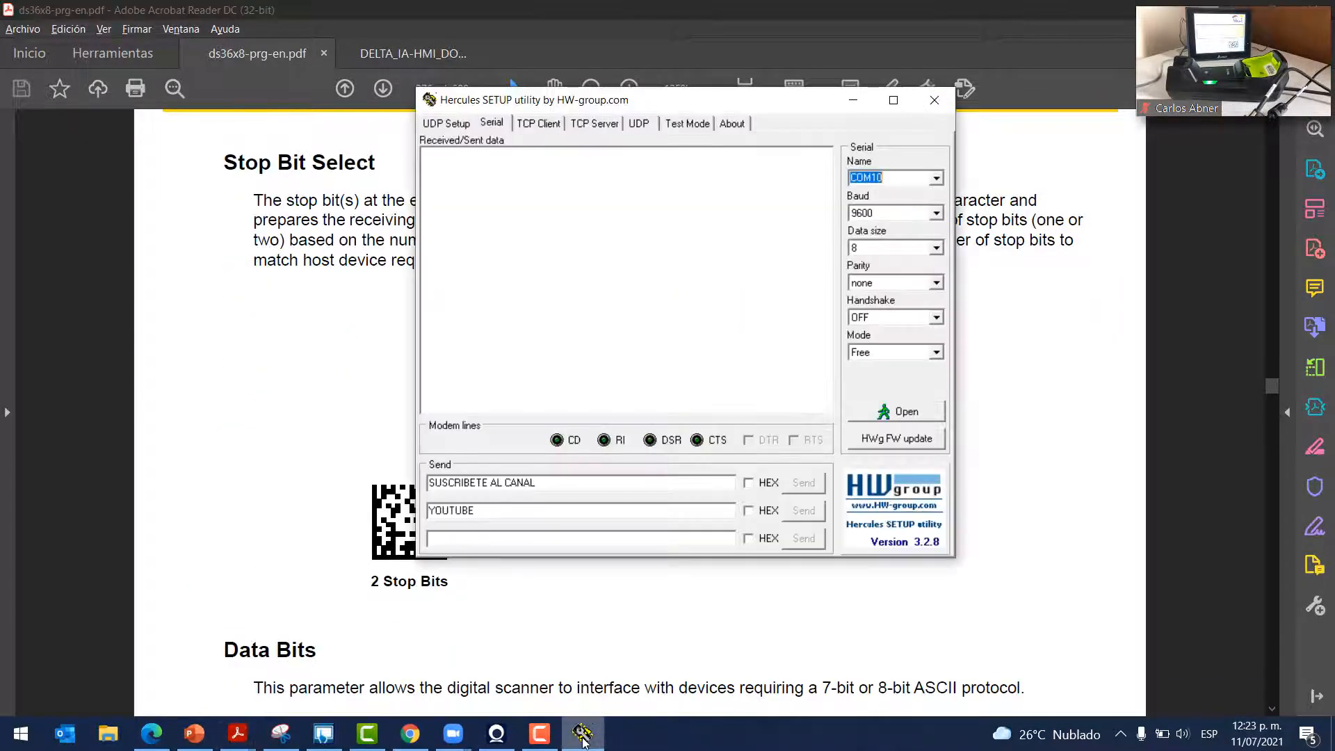
Review the Stop Bit barcodes against the Hercules serial settings
click(292, 404)
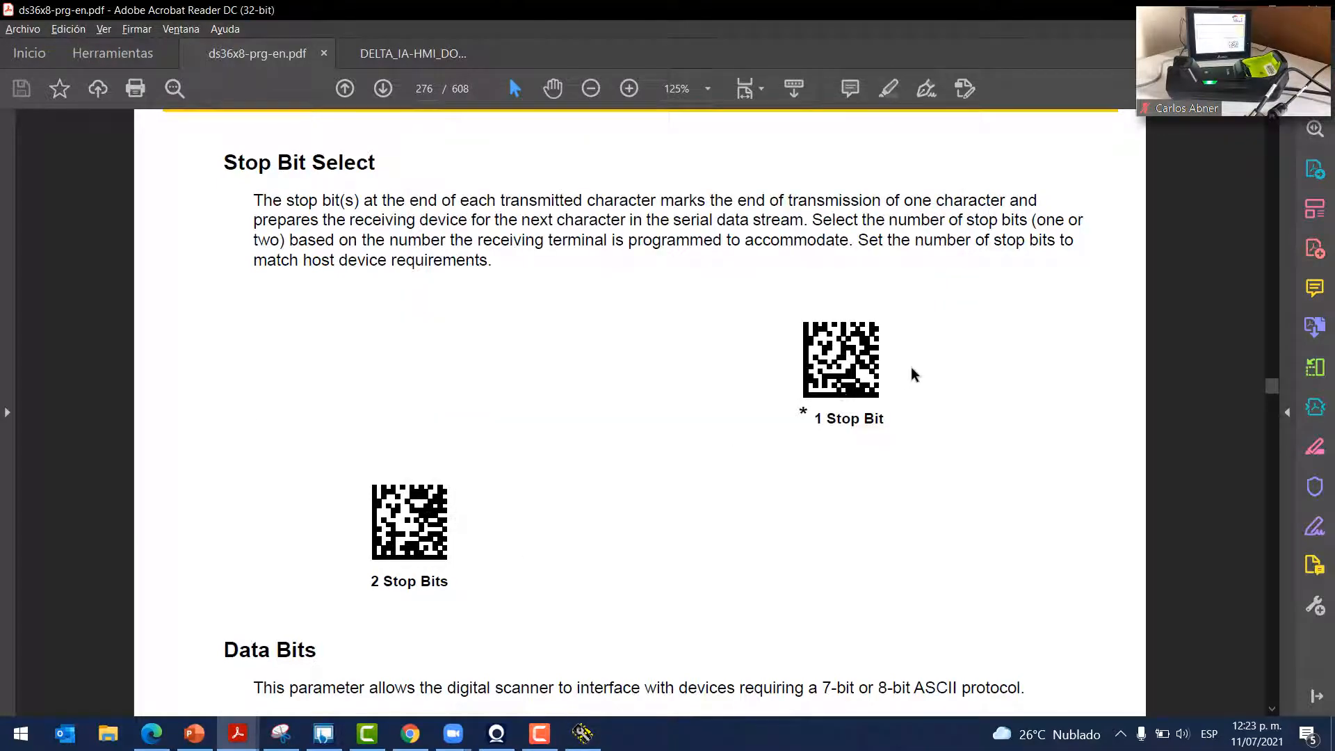
ctrl+scroll(909, 375, up, 5)
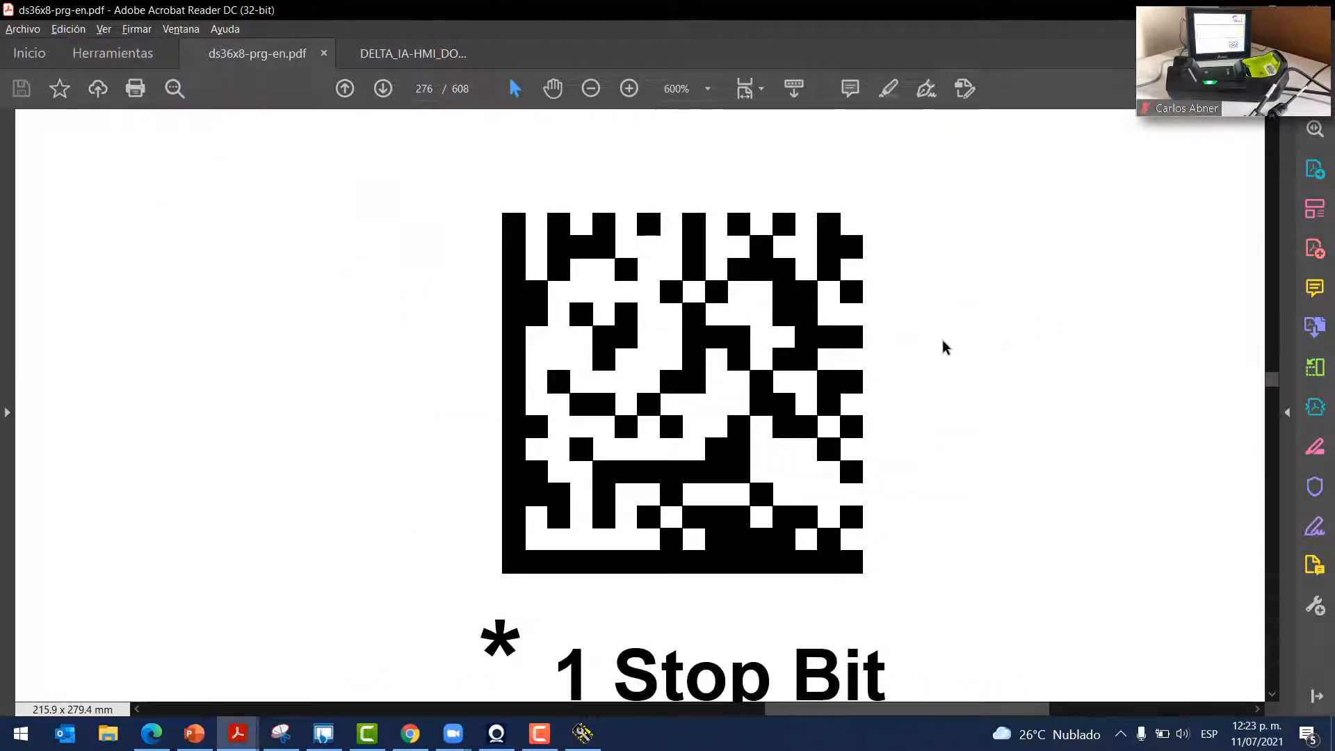
ctrl+scroll(941, 340, down, 2)
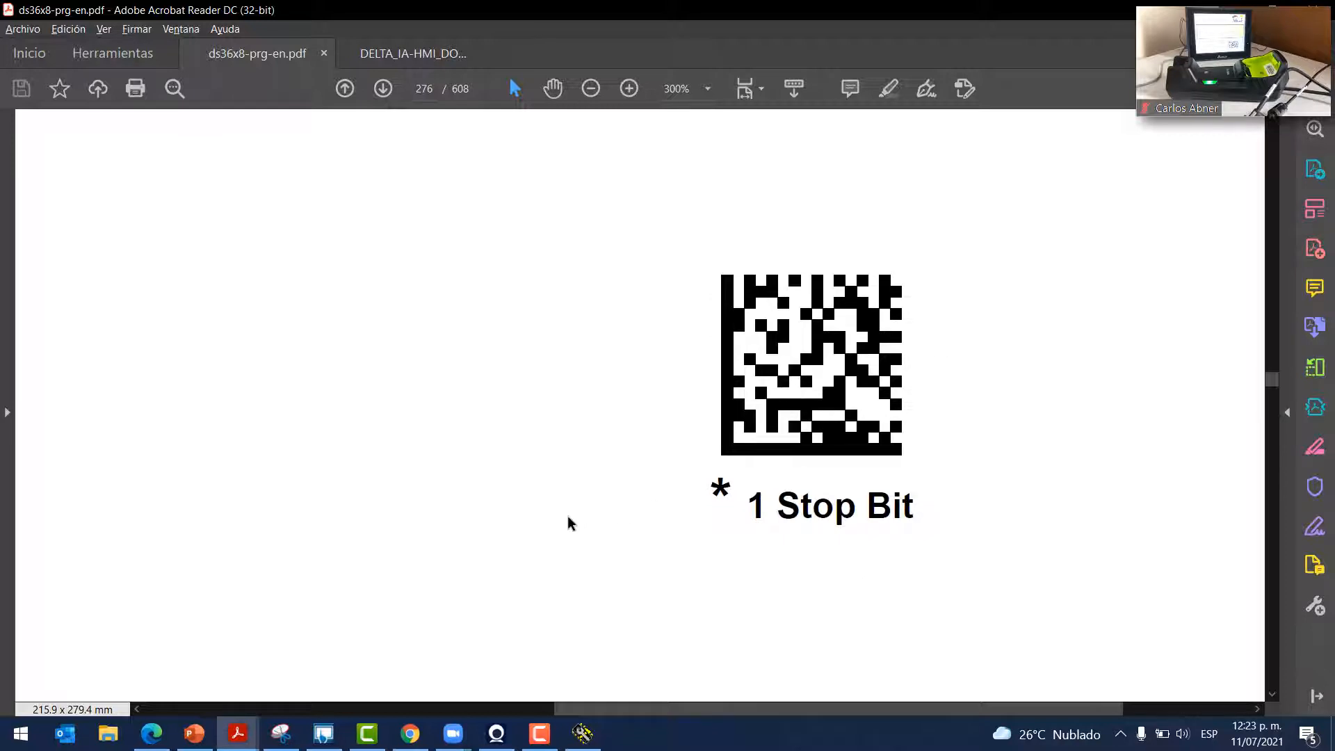
scroll(477, 515, down, 1)
ctrl+scroll(477, 515, down, 3)
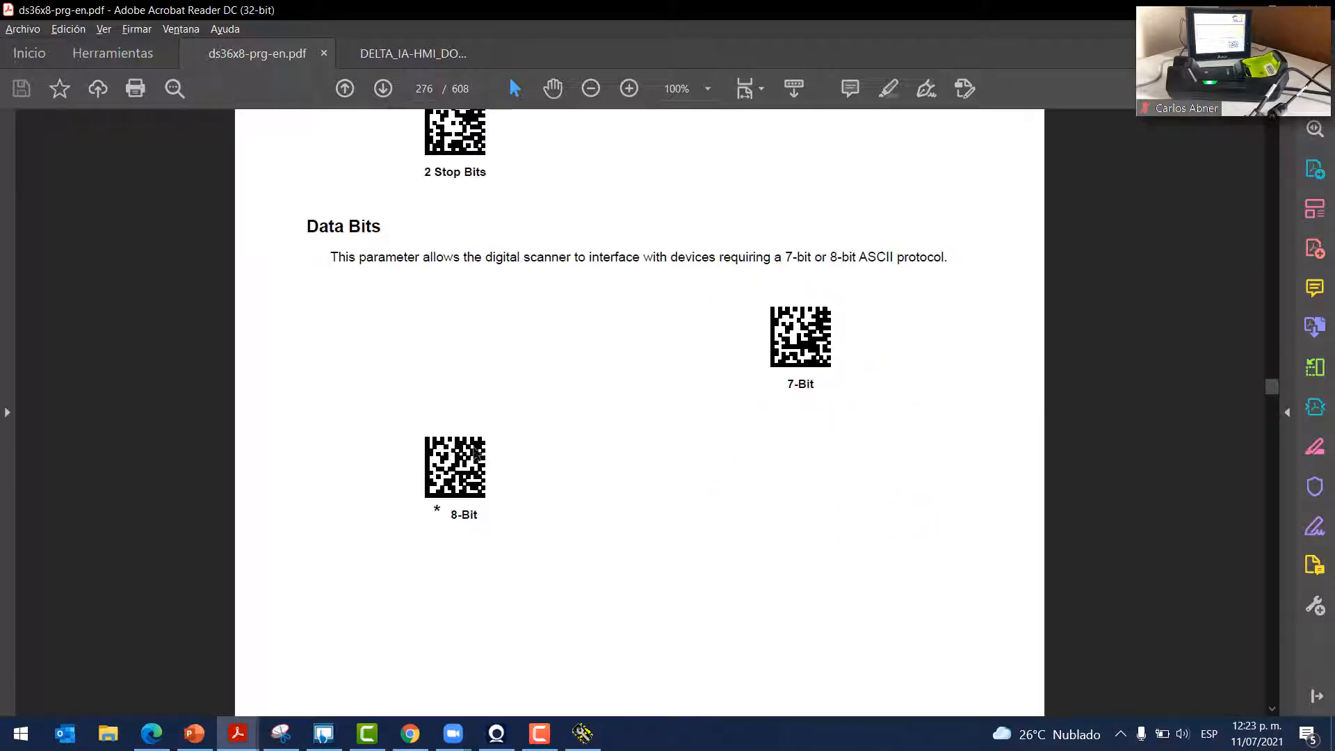
click(582, 733)
Scroll through the Data Bits and Hardware Handshaking barcodes to page 278, then reposition Hercules
click(1043, 358)
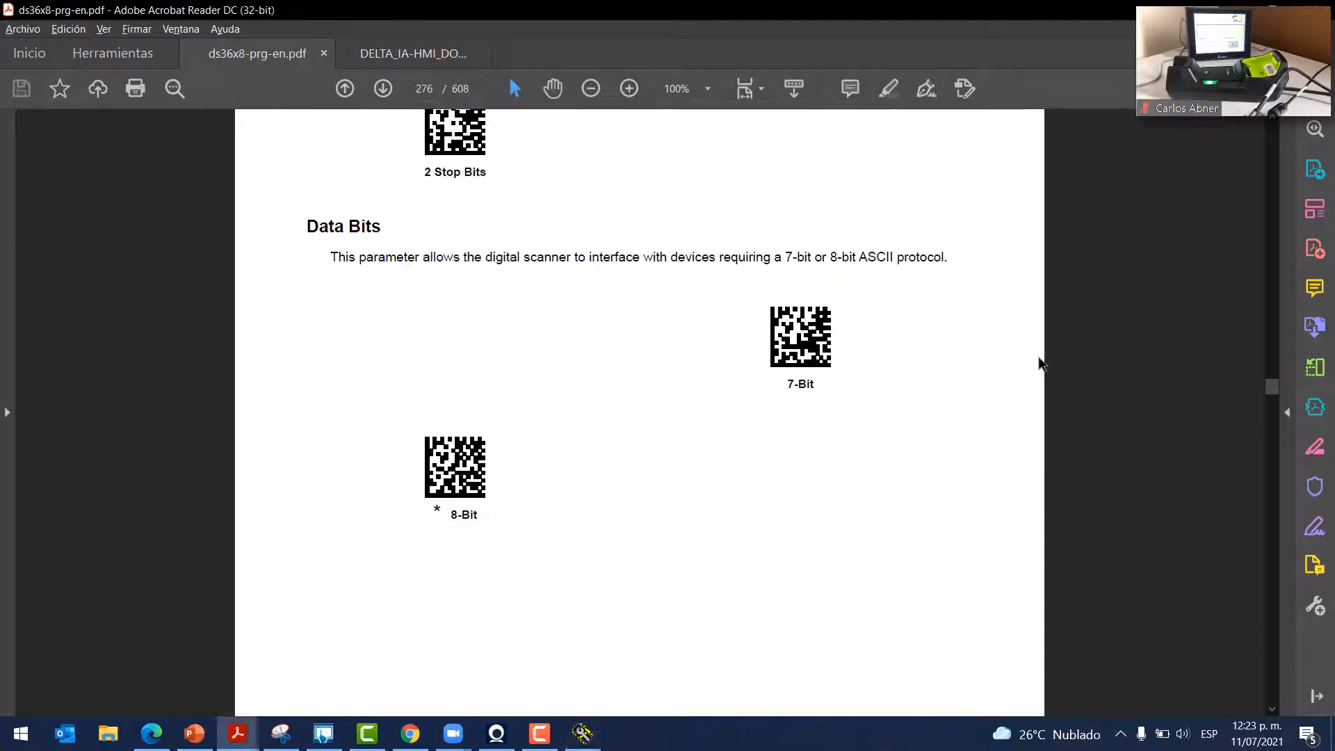
ctrl+scroll(443, 534, up, 5)
ctrl+scroll(449, 554, down, 5)
scroll(449, 554, down, 10)
scroll(452, 543, down, 15)
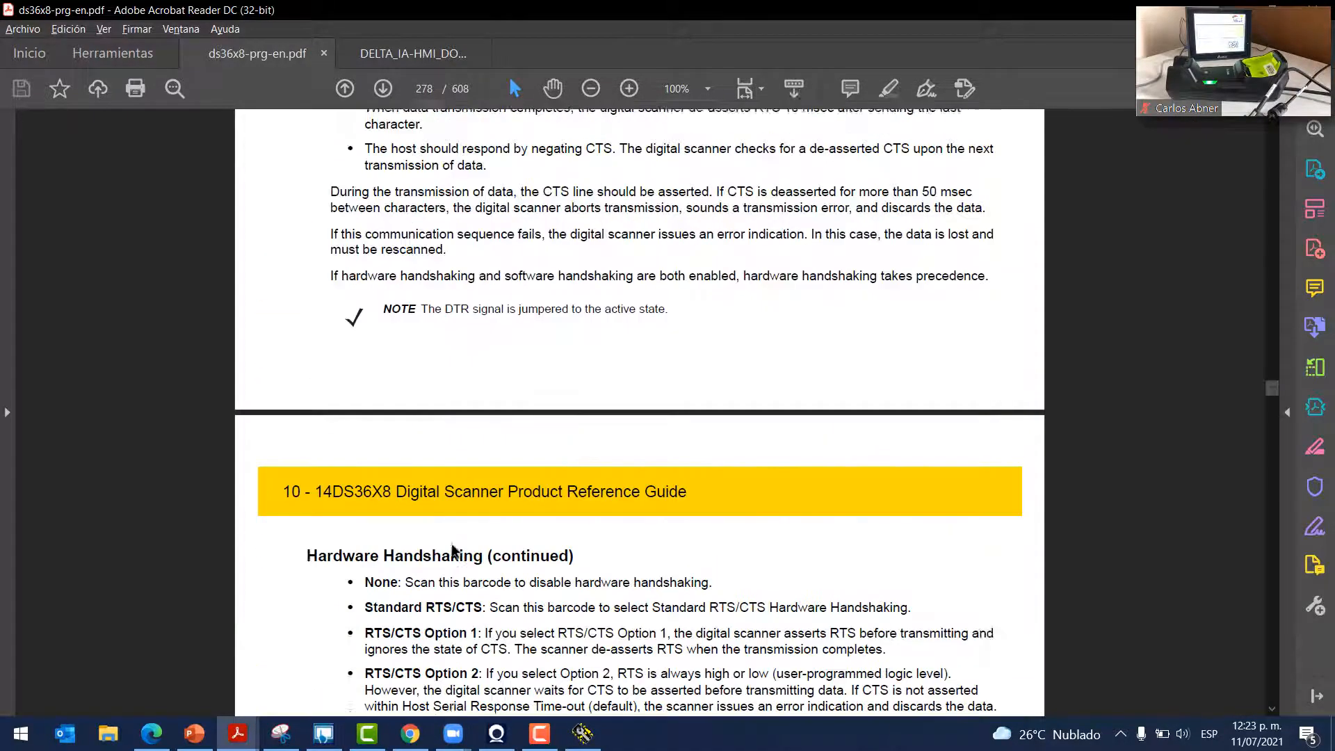
scroll(427, 387, up, 2)
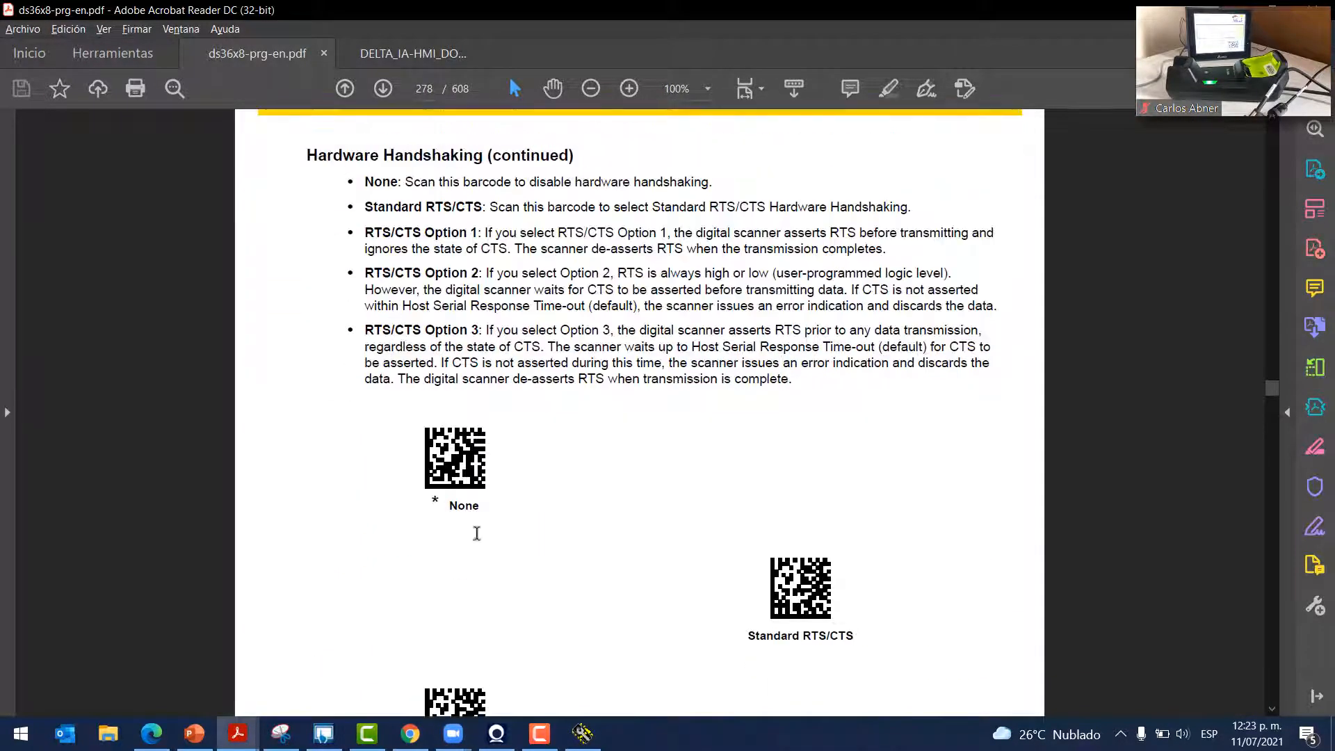
ctrl+scroll(337, 432, up, 4)
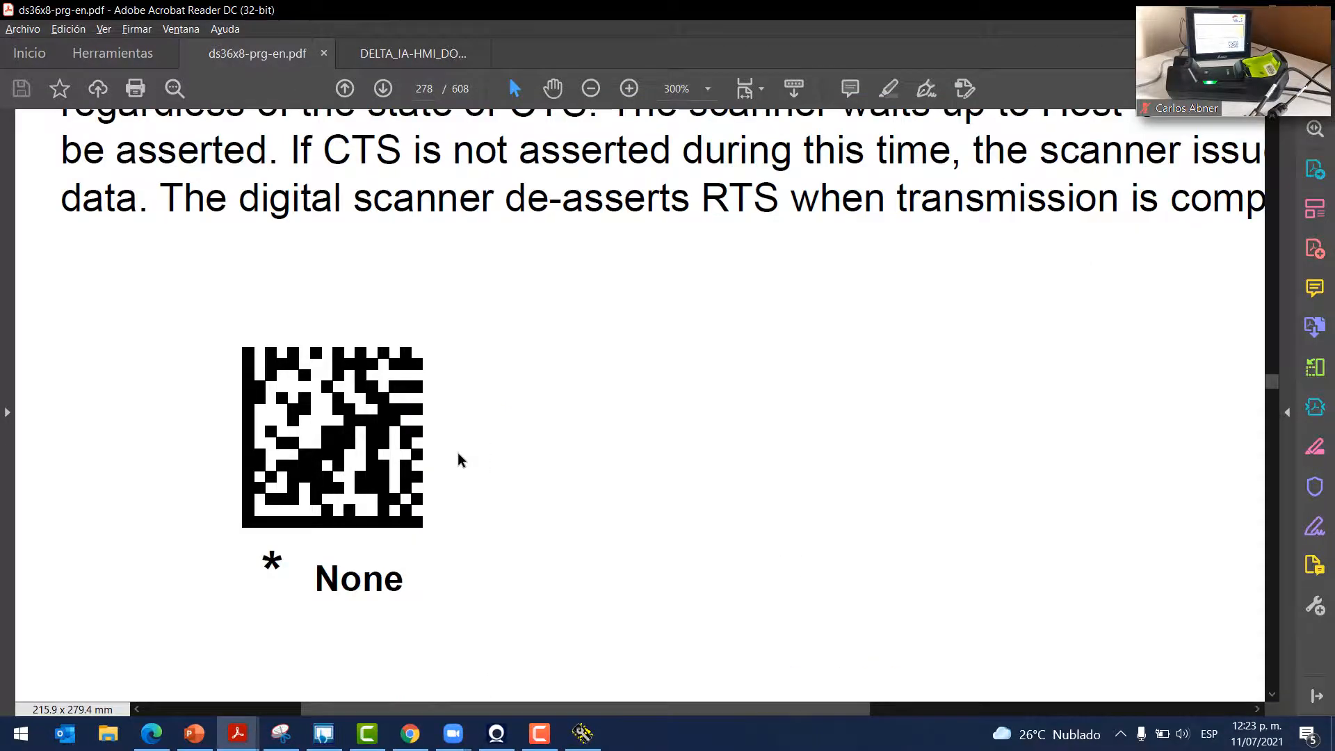
ctrl+scroll(457, 452, down, 4)
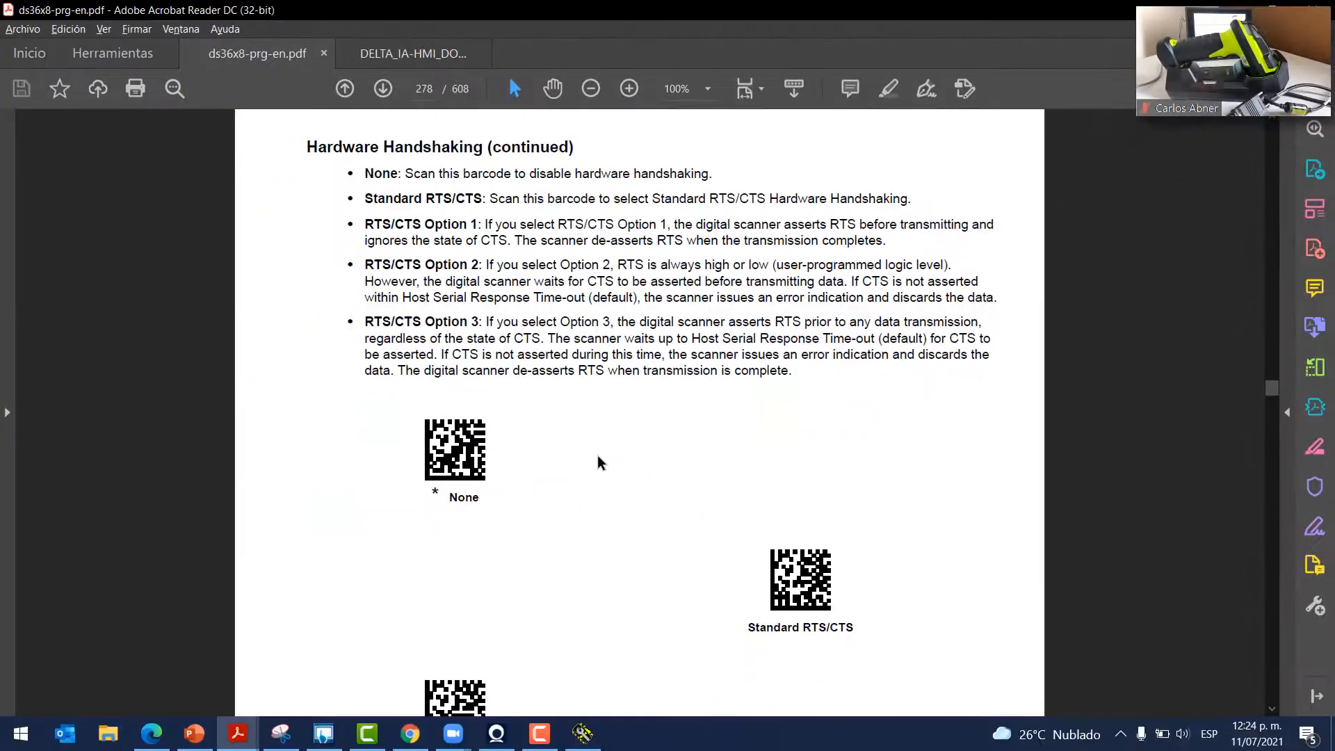
click(581, 736)
drag(743, 102, 709, 134)
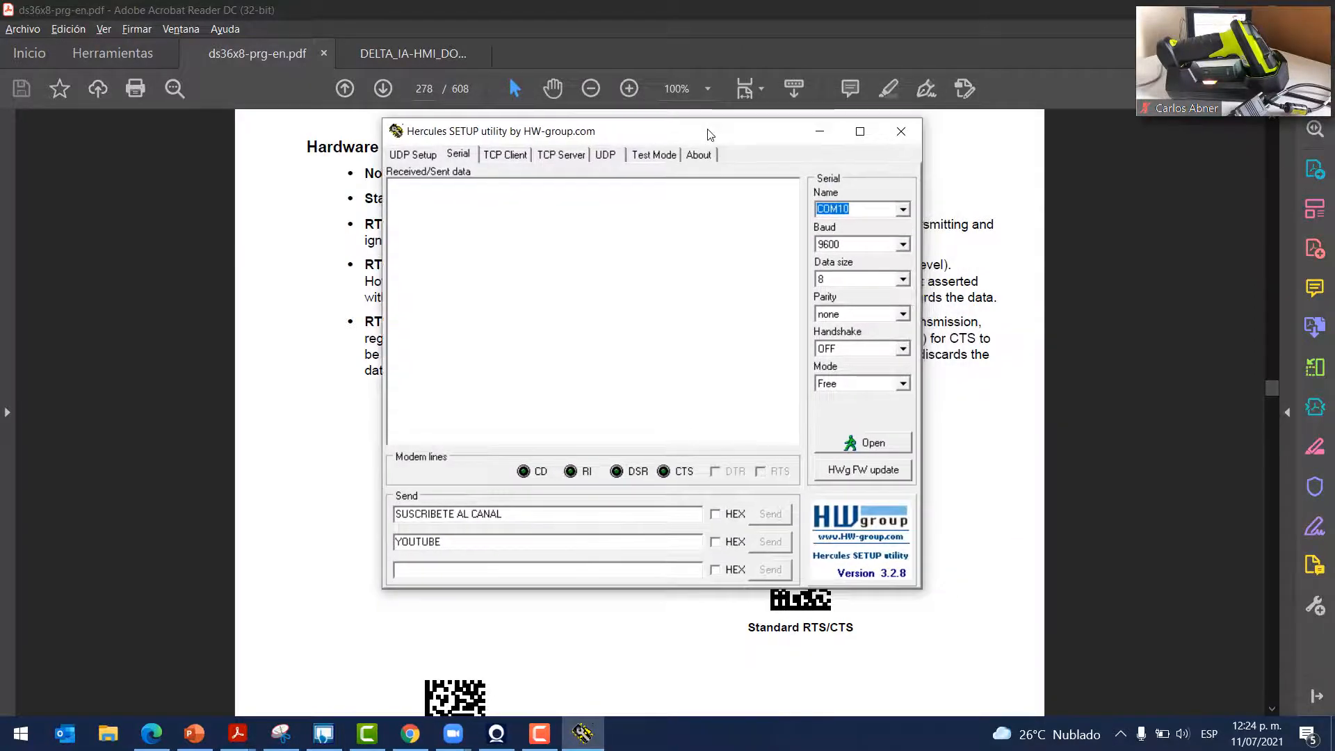
Open COM10 in Hercules and receive the scanned text 'HOLA, TE INVITO A SUSCRIBIRTE AL CANAL :D'
click(867, 450)
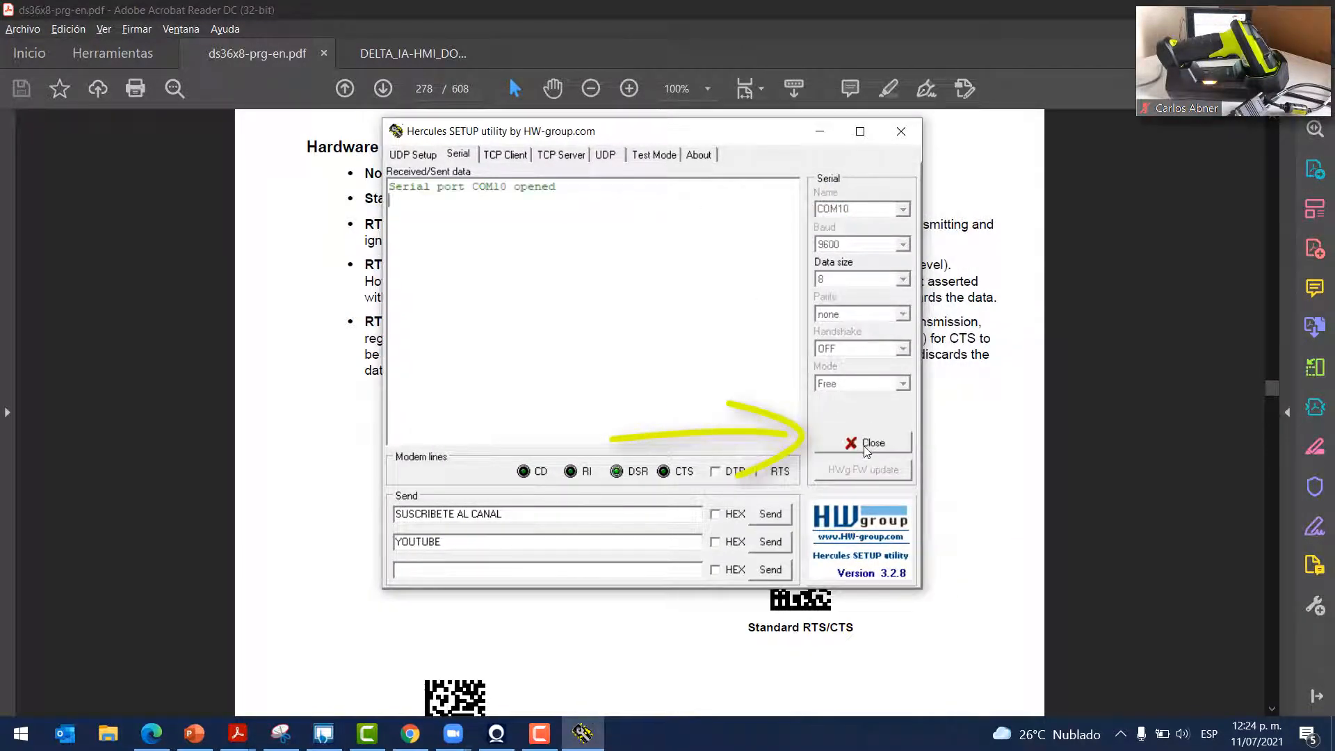
drag(569, 189, 423, 174)
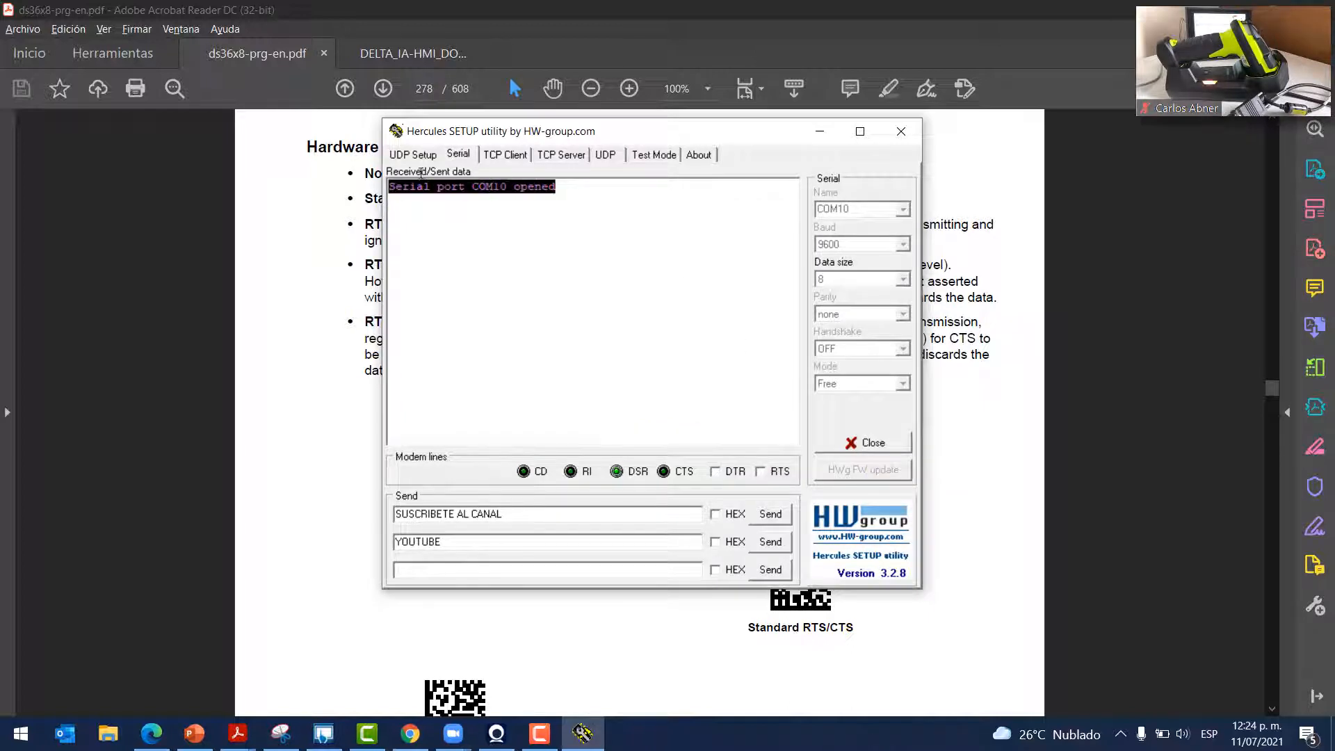
click(496, 188)
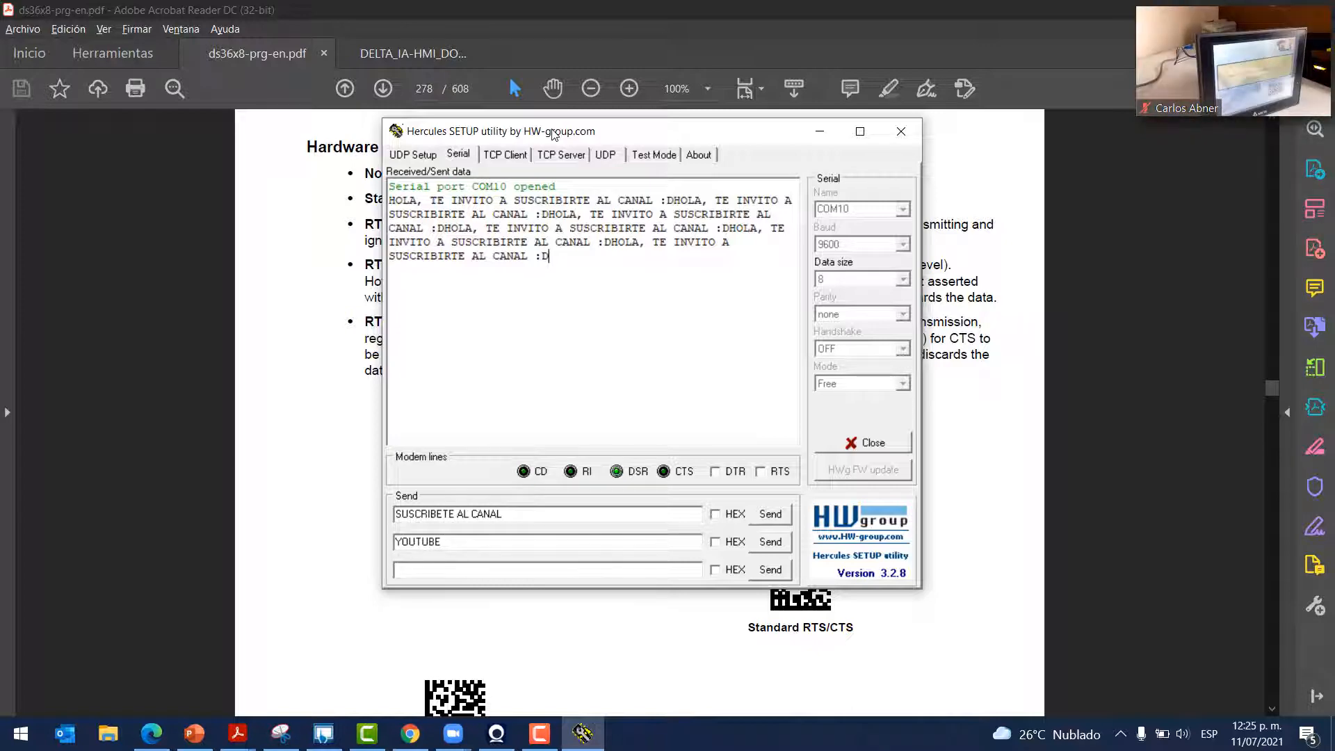
Launch DOPSoft 2.00.07 from a Start search and start a new project
click(21, 732)
text(DO)
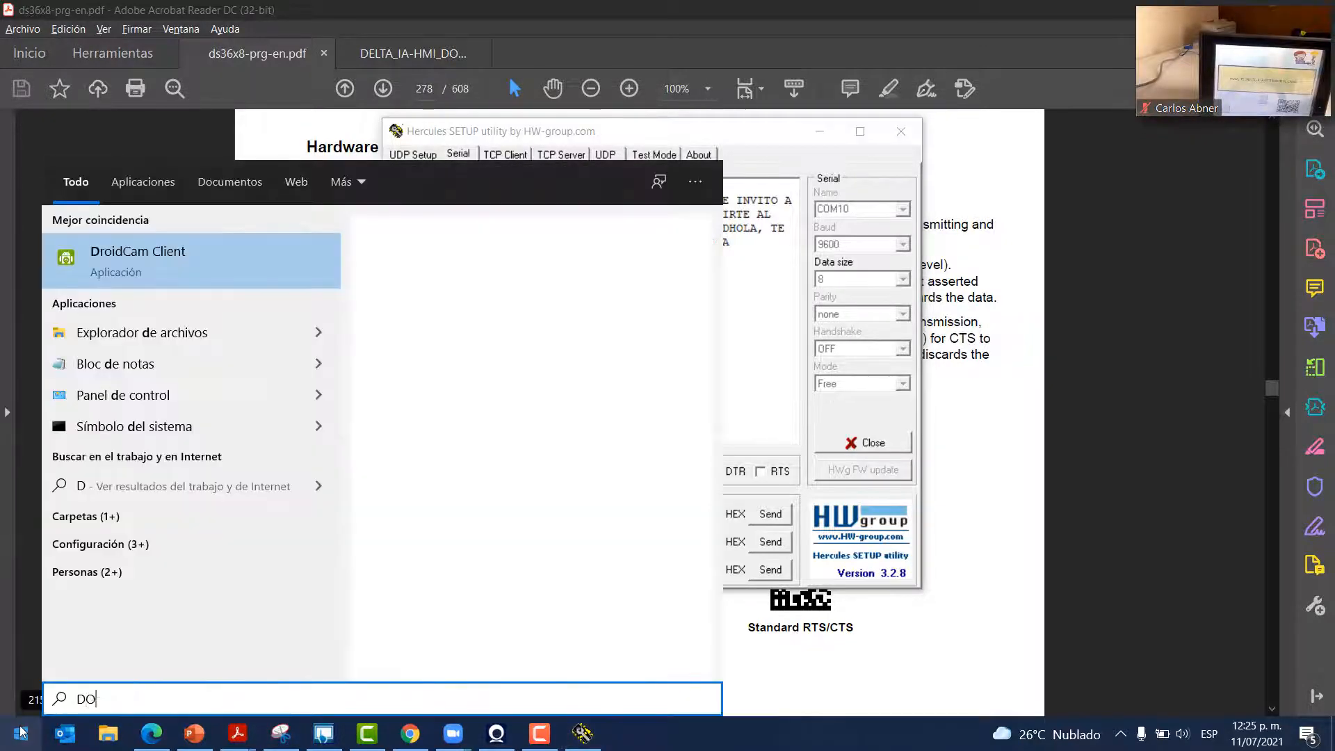
text(PS)
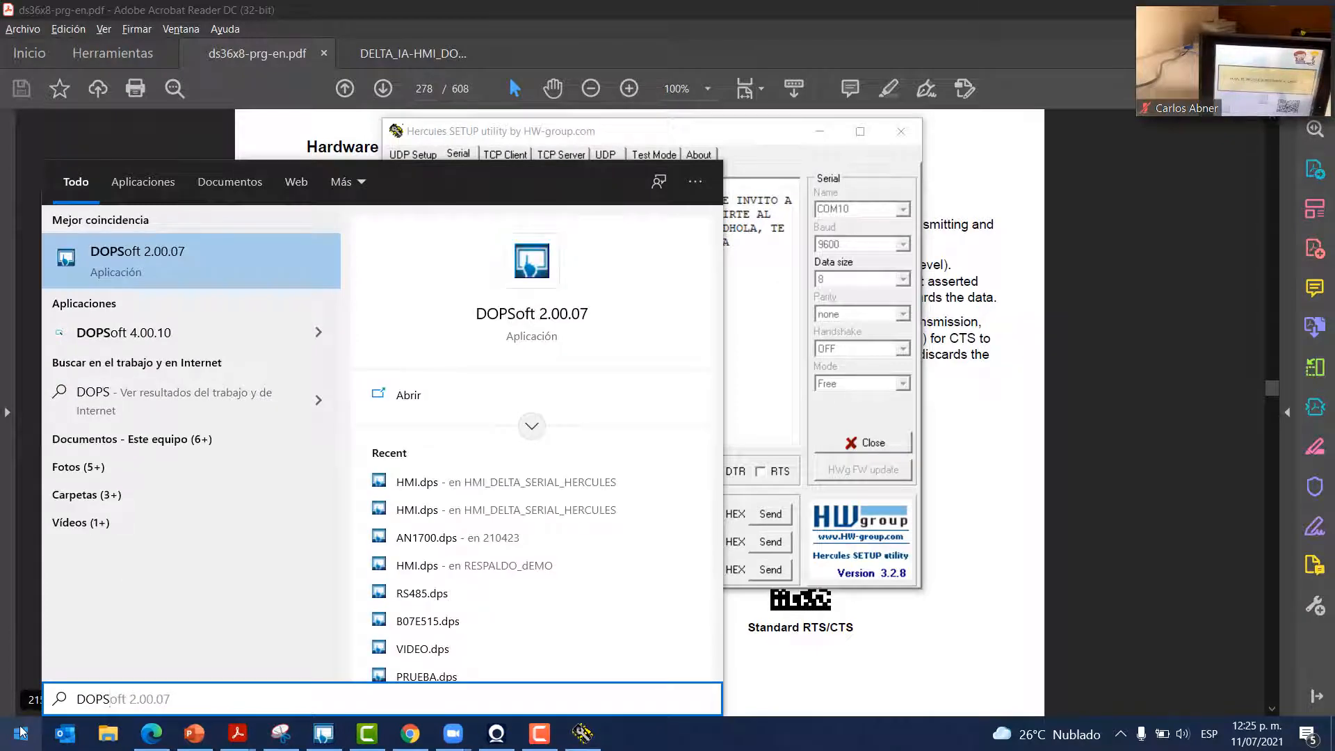
click(389, 252)
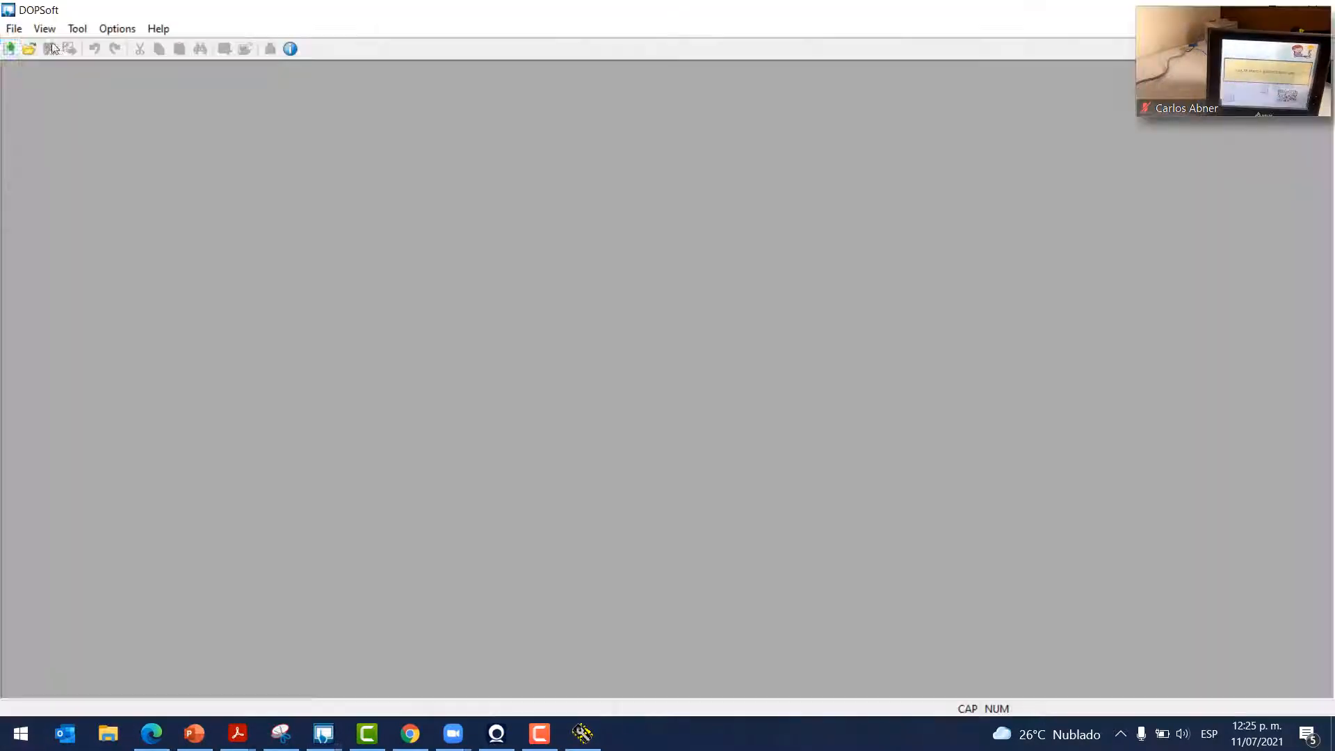
click(8, 55)
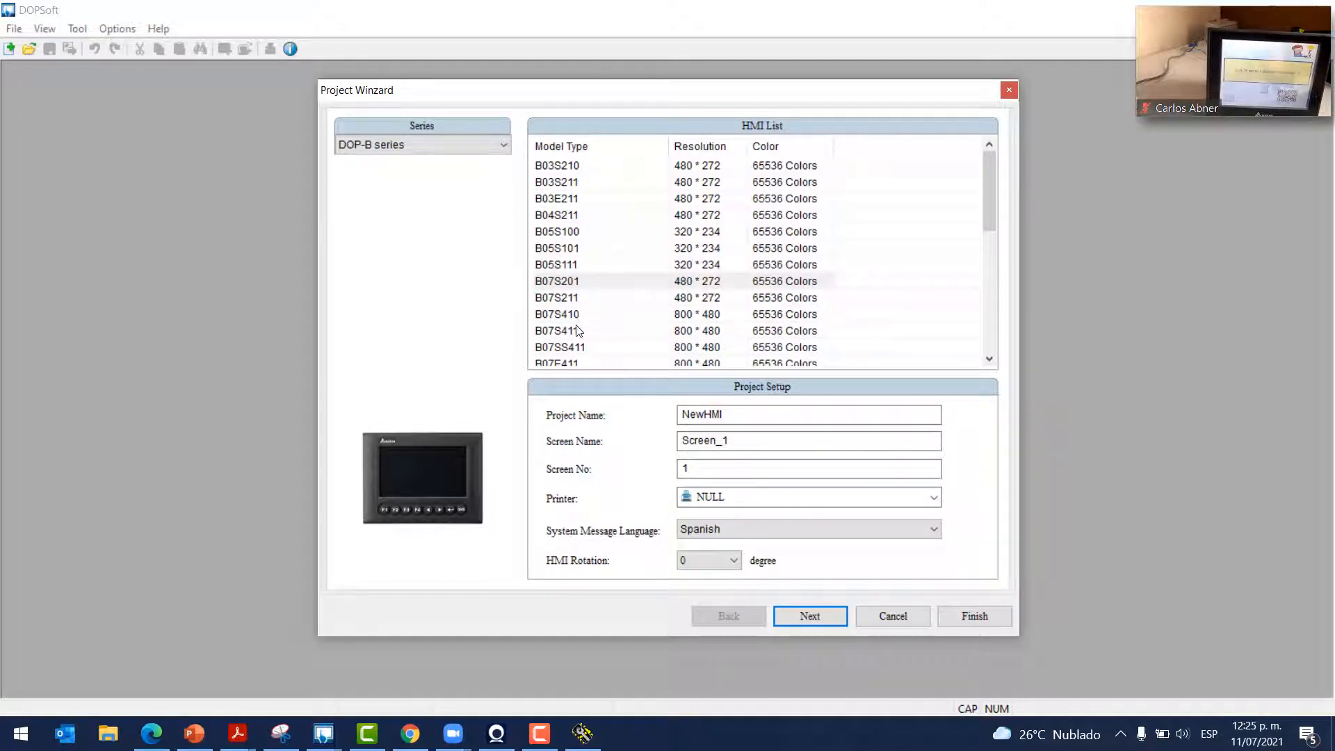
Pick the B07E515 HMI model from the HMI List and continue to Communication Setting
scroll(573, 346, down, 1)
scroll(580, 341, down, 1)
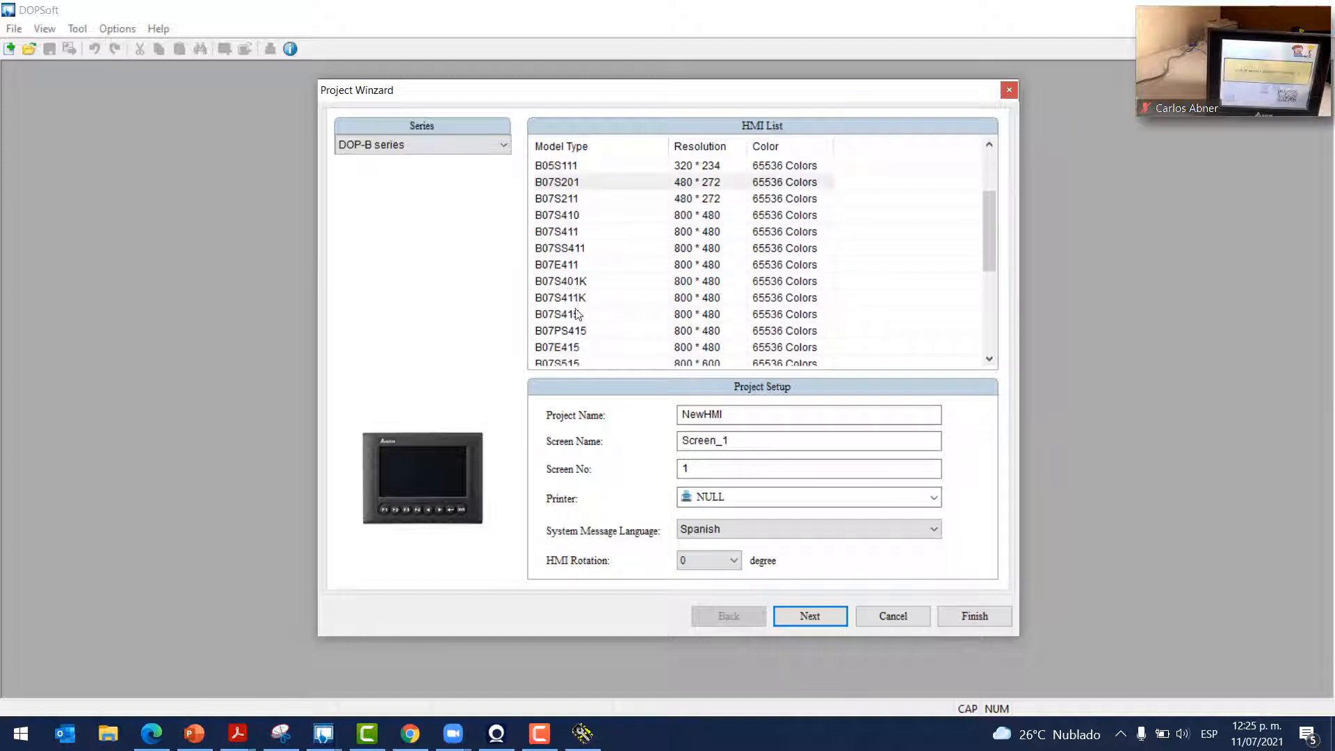
click(572, 268)
scroll(573, 356, down, 1)
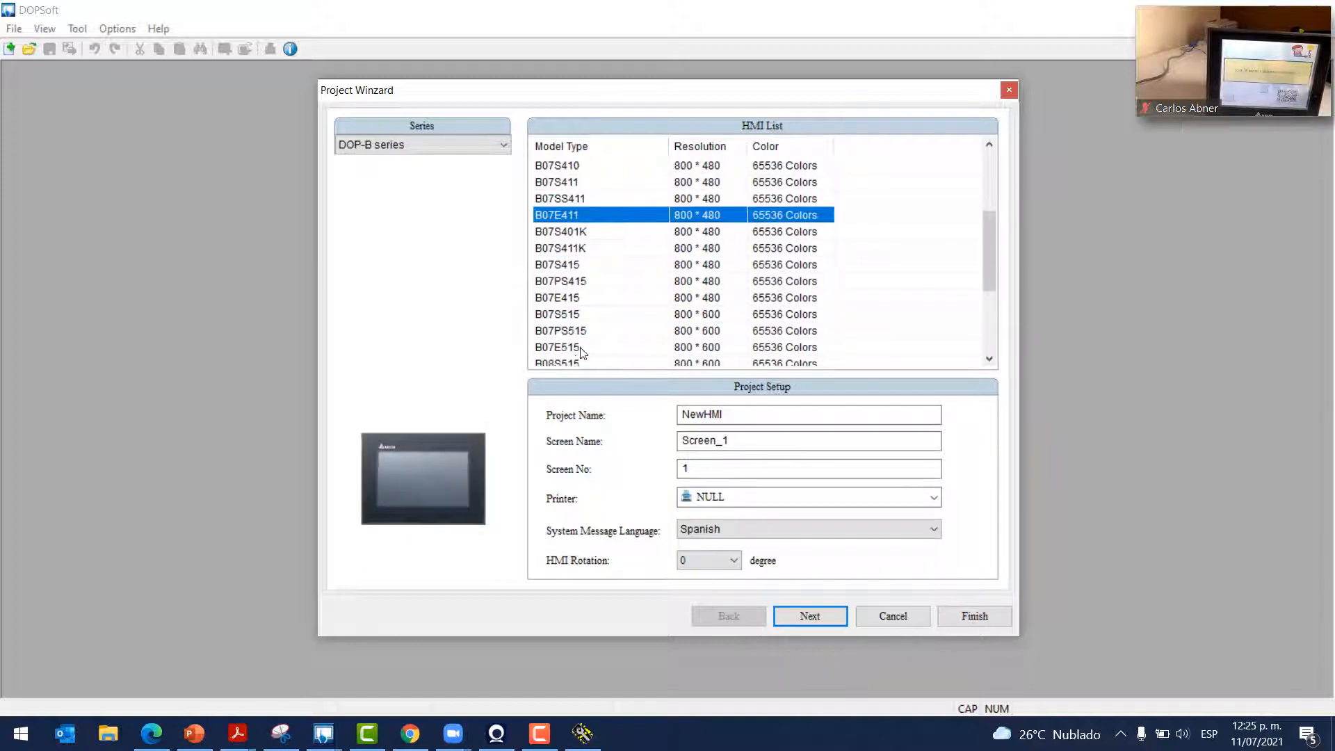
click(578, 297)
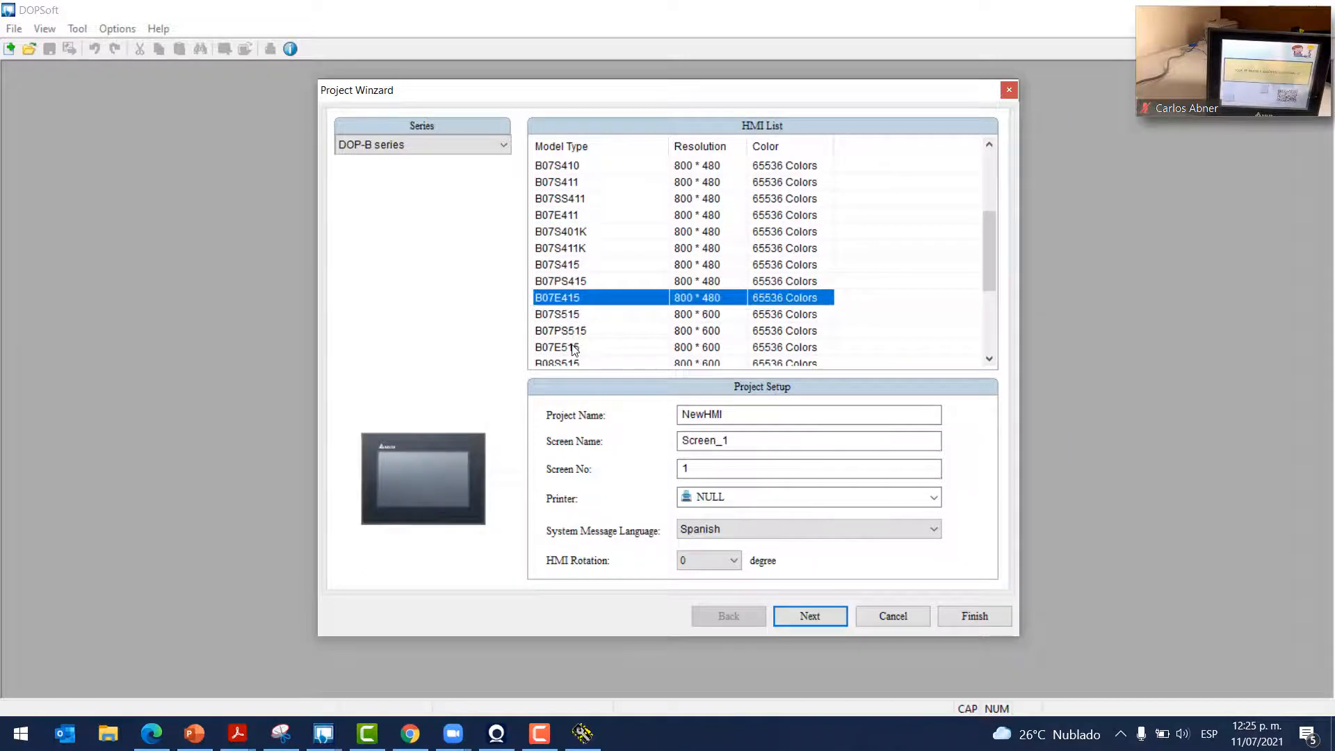
click(574, 348)
click(797, 617)
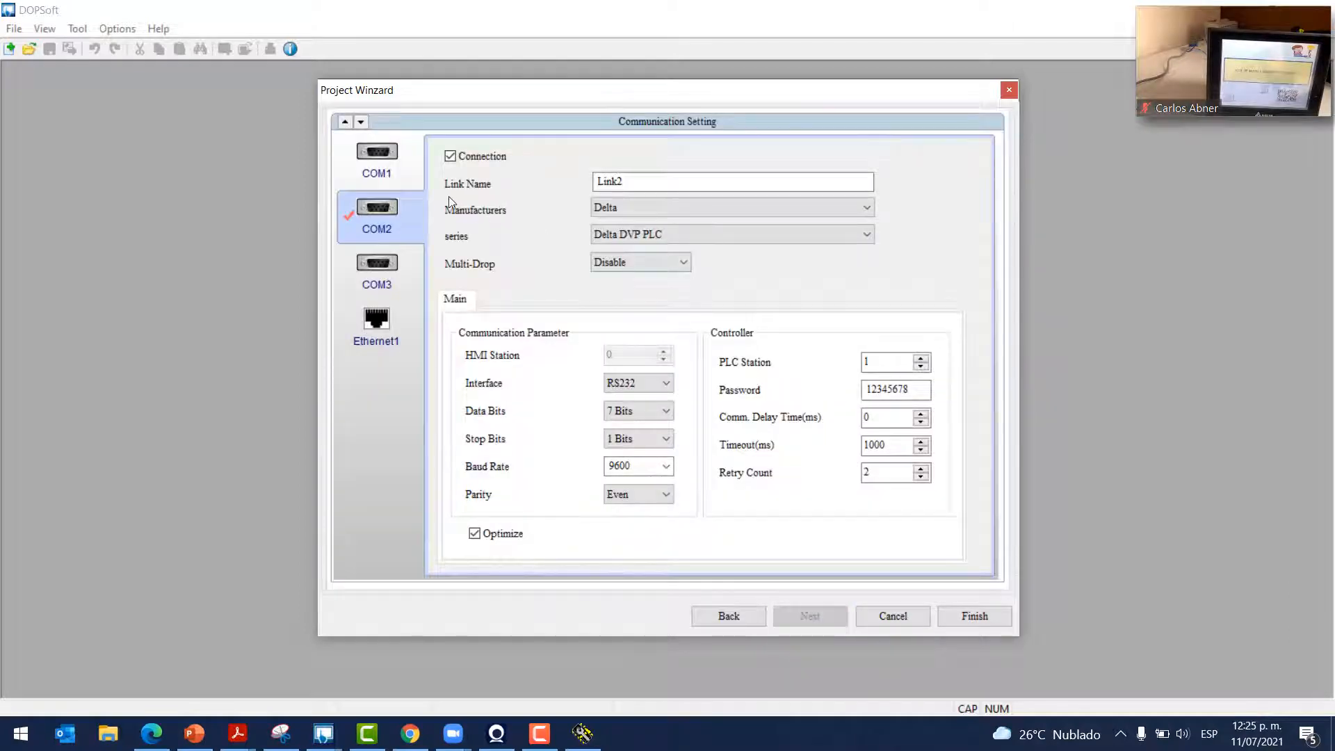
Disable COM2, enable COM3 as Link3 for the Delta DVP PLC, and finish the wizard
click(368, 224)
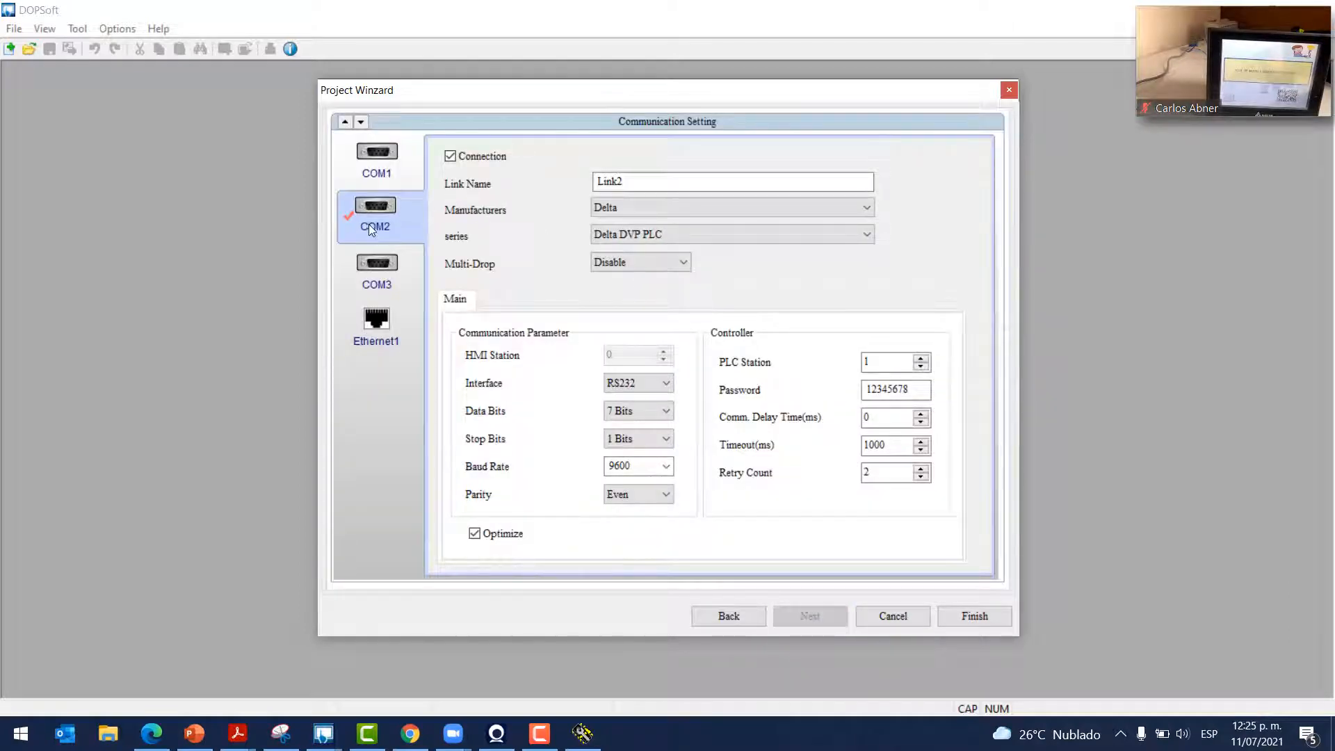
click(450, 157)
click(391, 292)
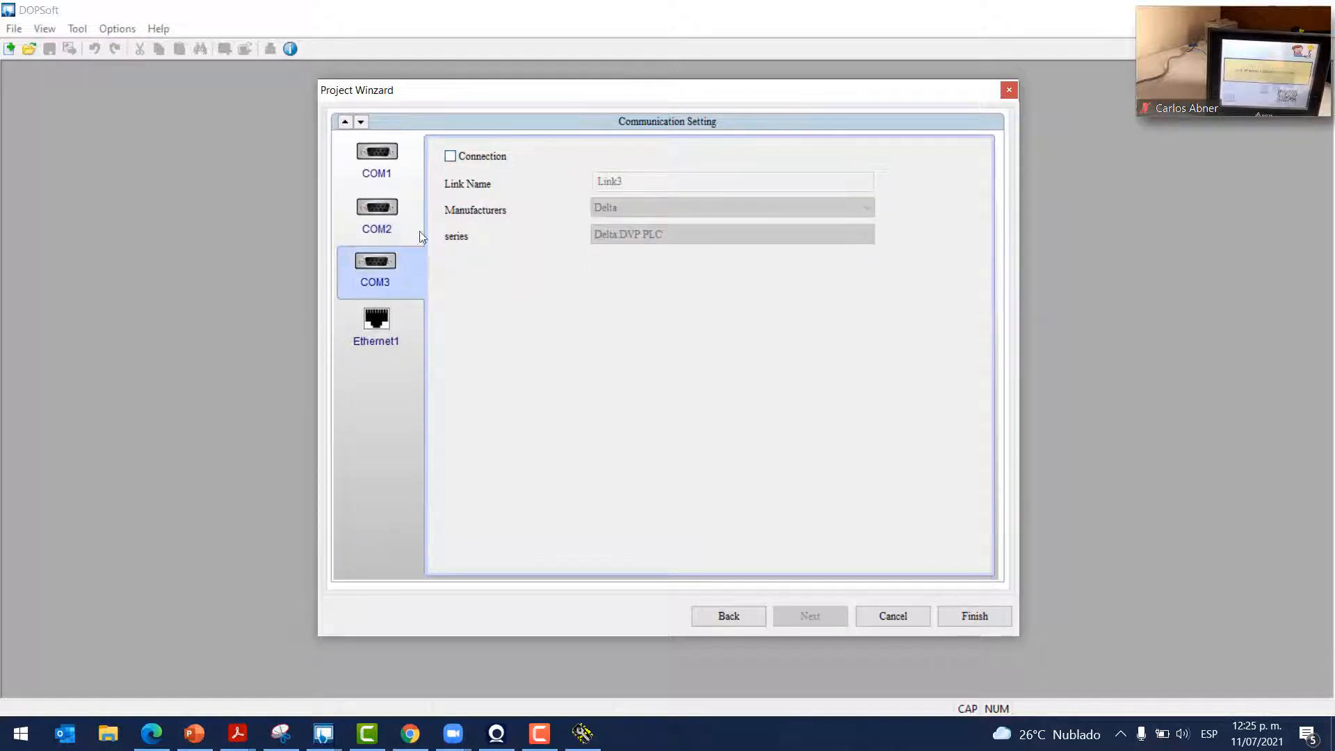
click(450, 157)
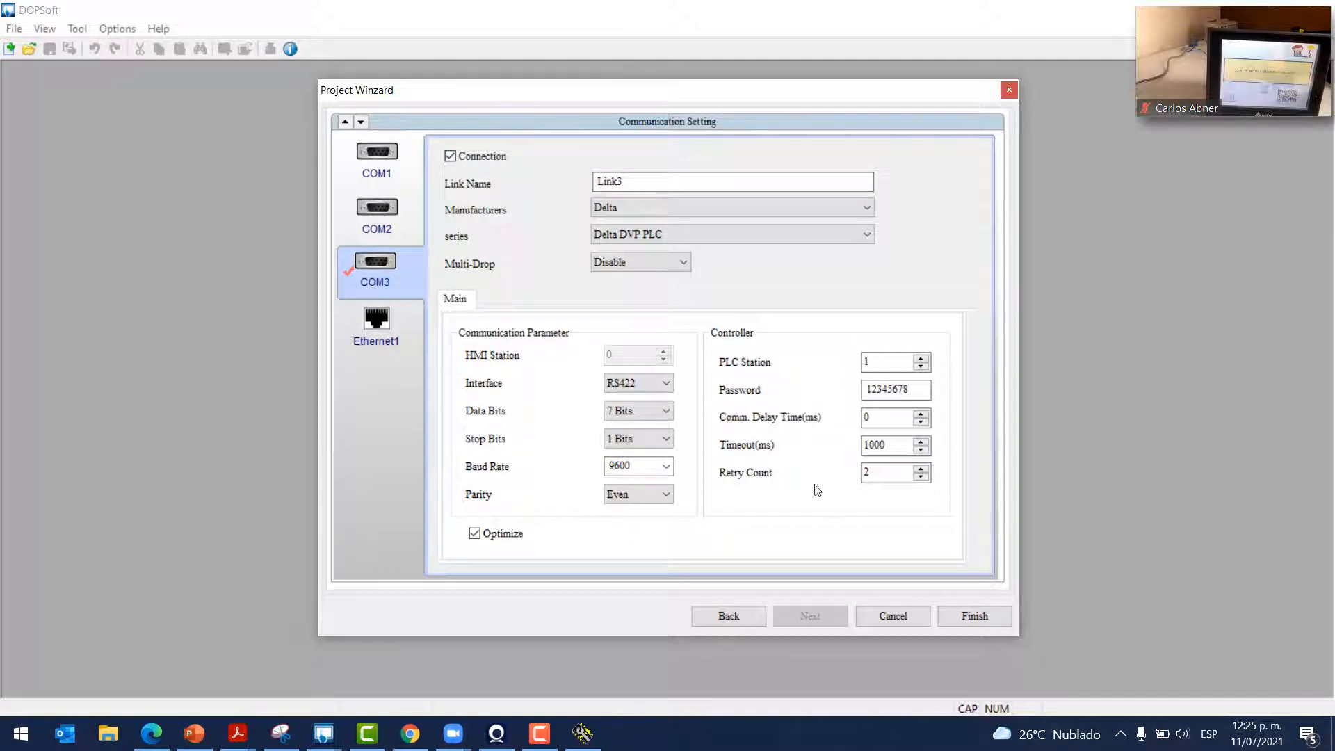
click(972, 616)
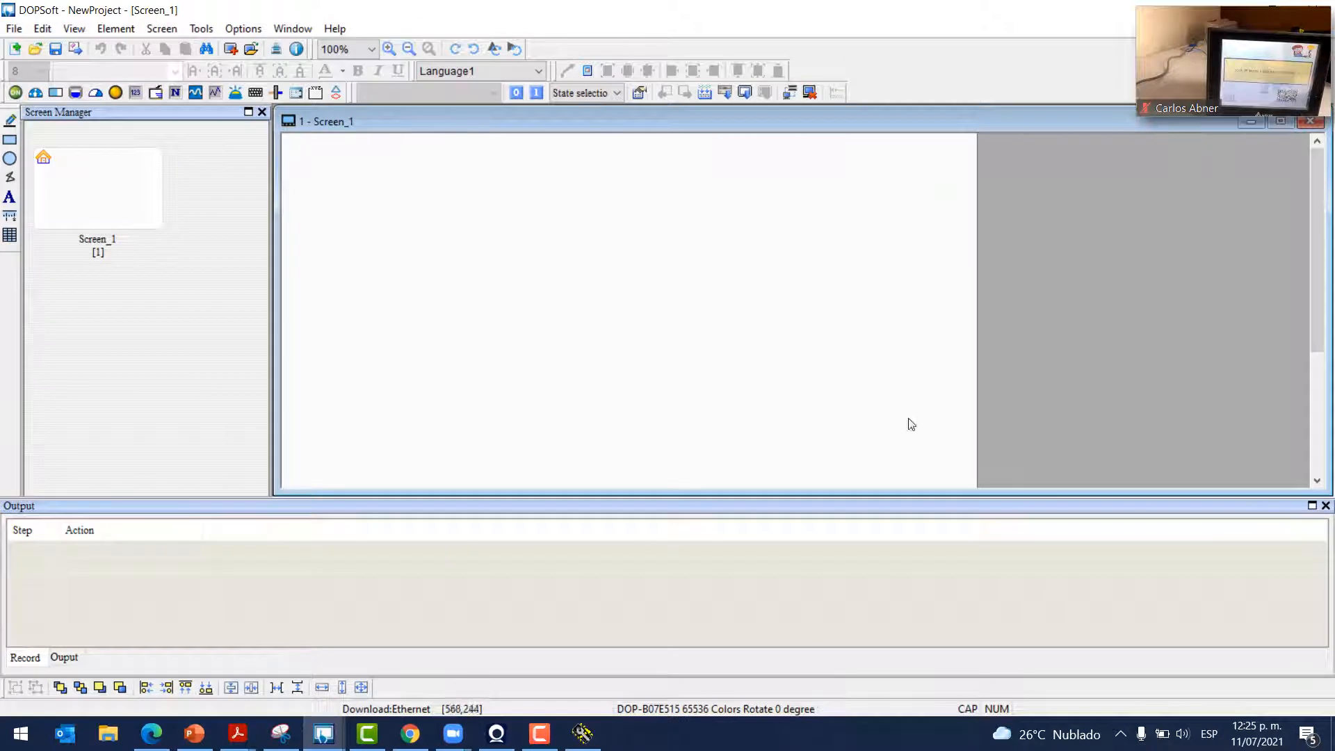
Shrink the Output panel, select Screen_1 and open the Clock Macro editor from Options
drag(1102, 499, 1103, 628)
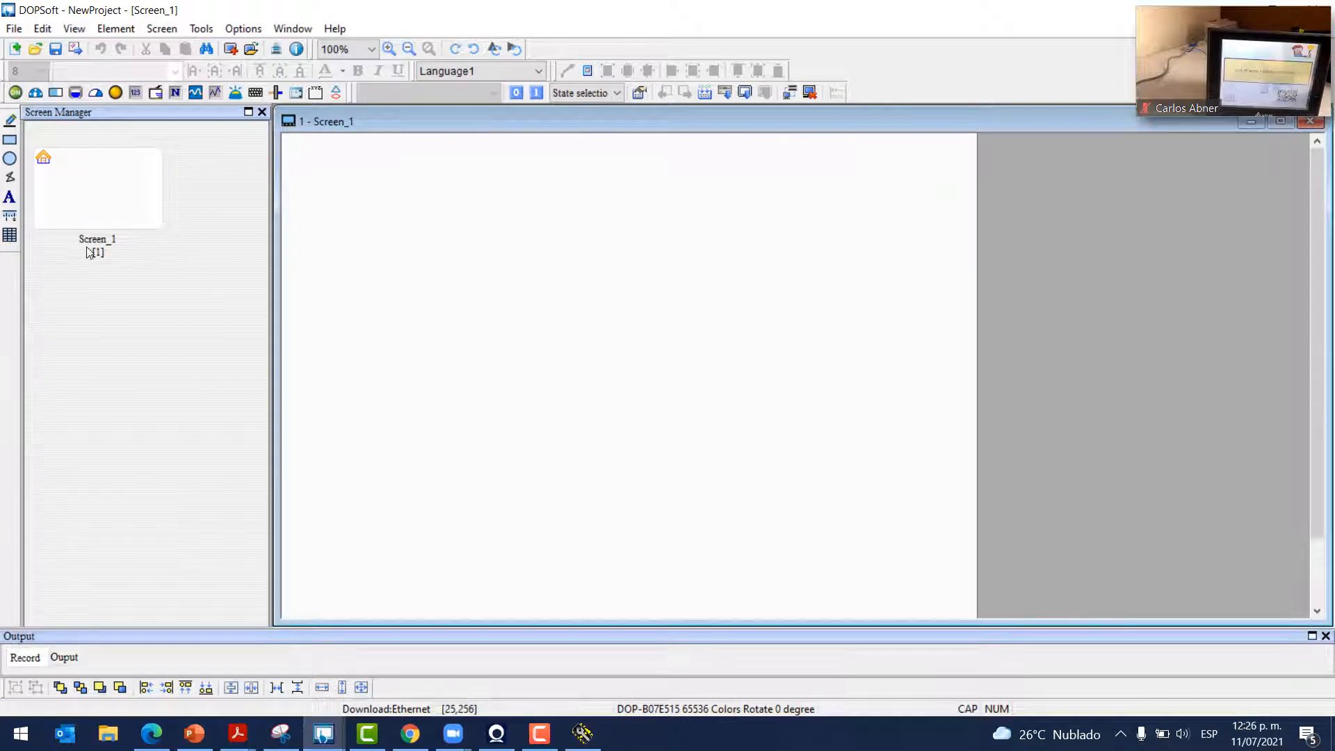
click(84, 196)
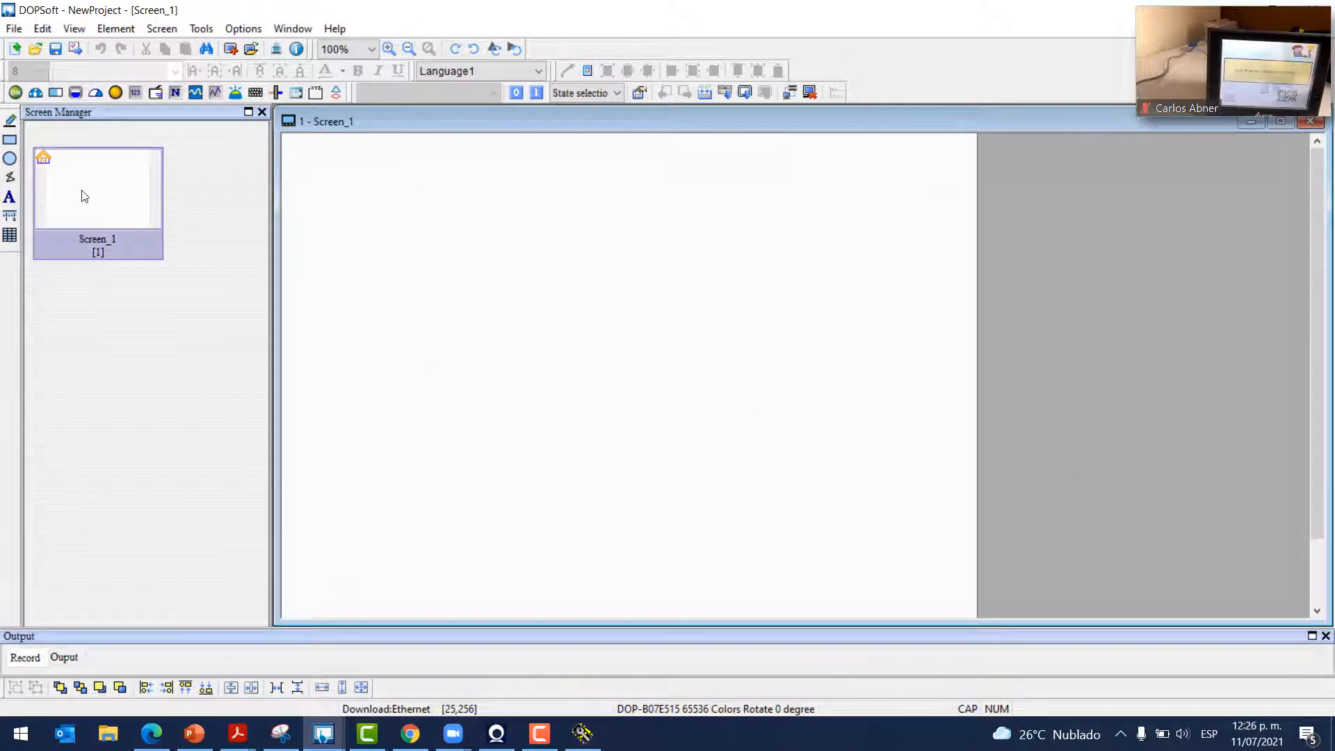
click(243, 32)
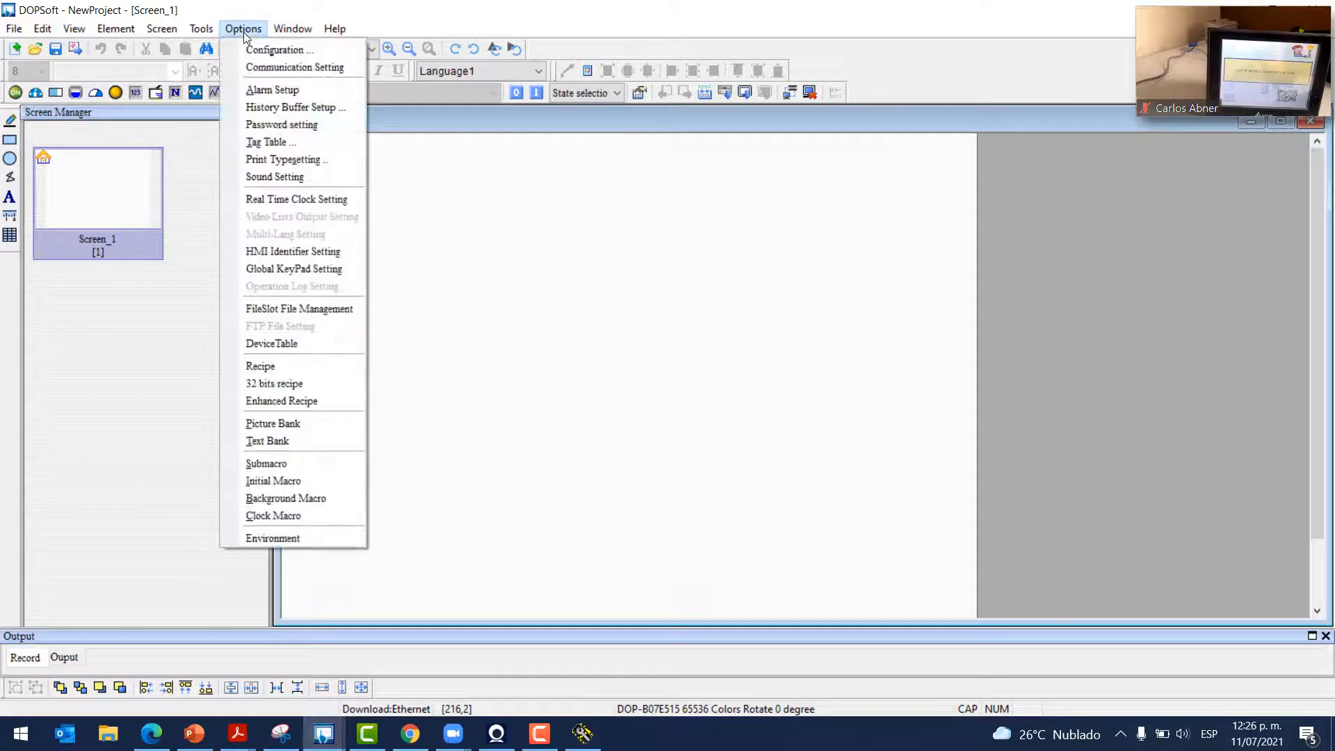
click(273, 516)
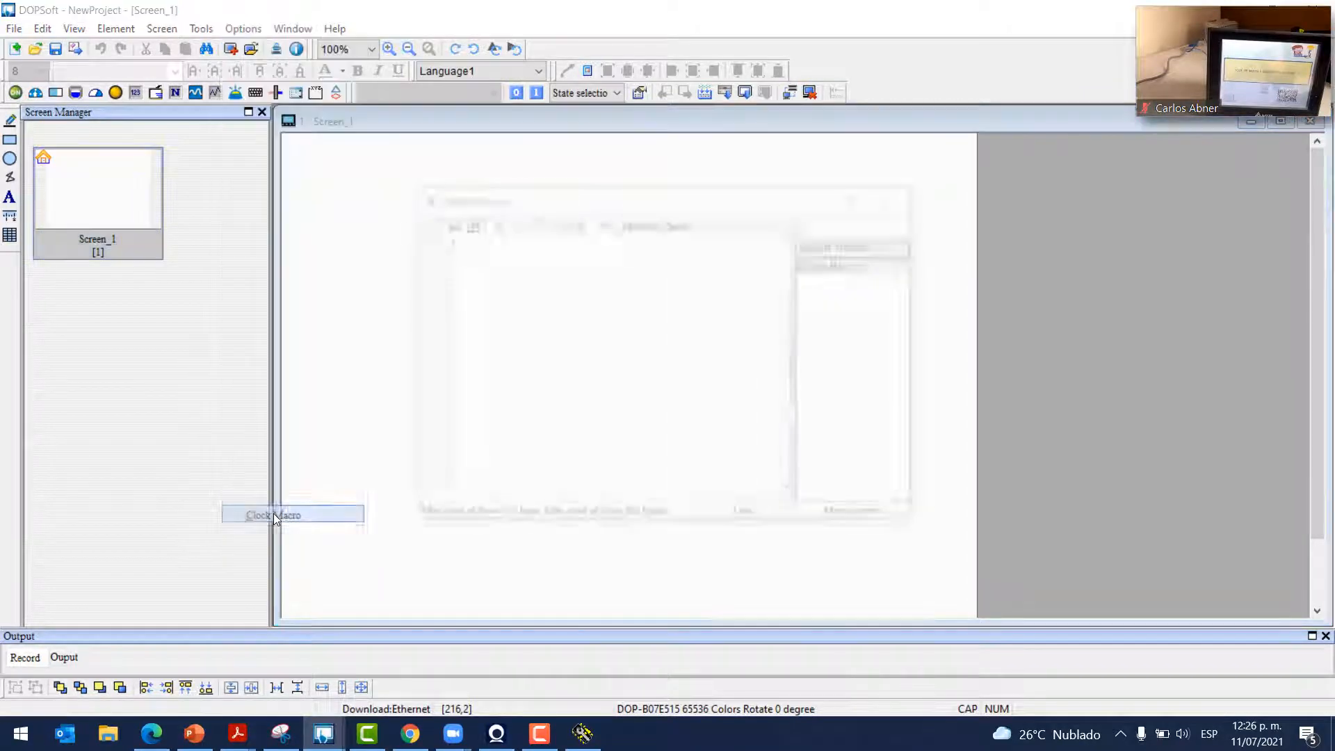
Insert an INITCOM command from the Macro Command dialog's COM port category
click(580, 223)
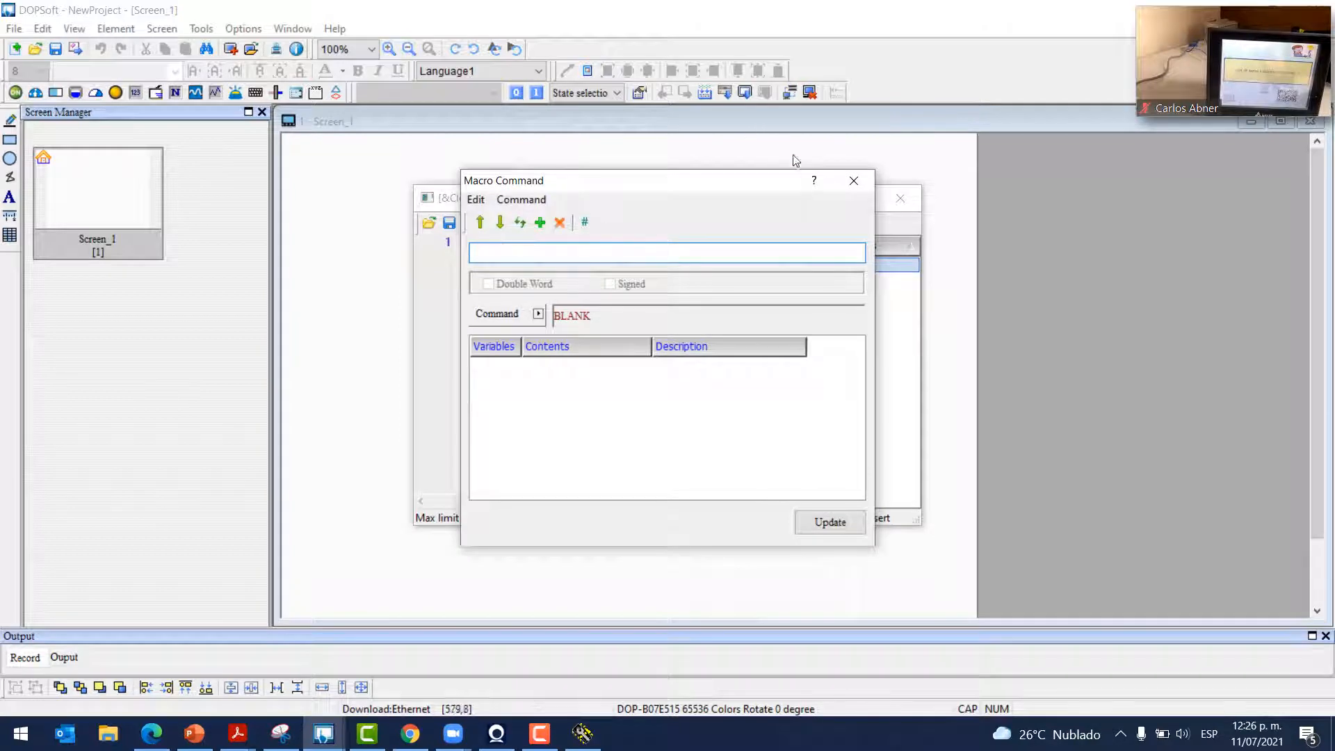
click(854, 180)
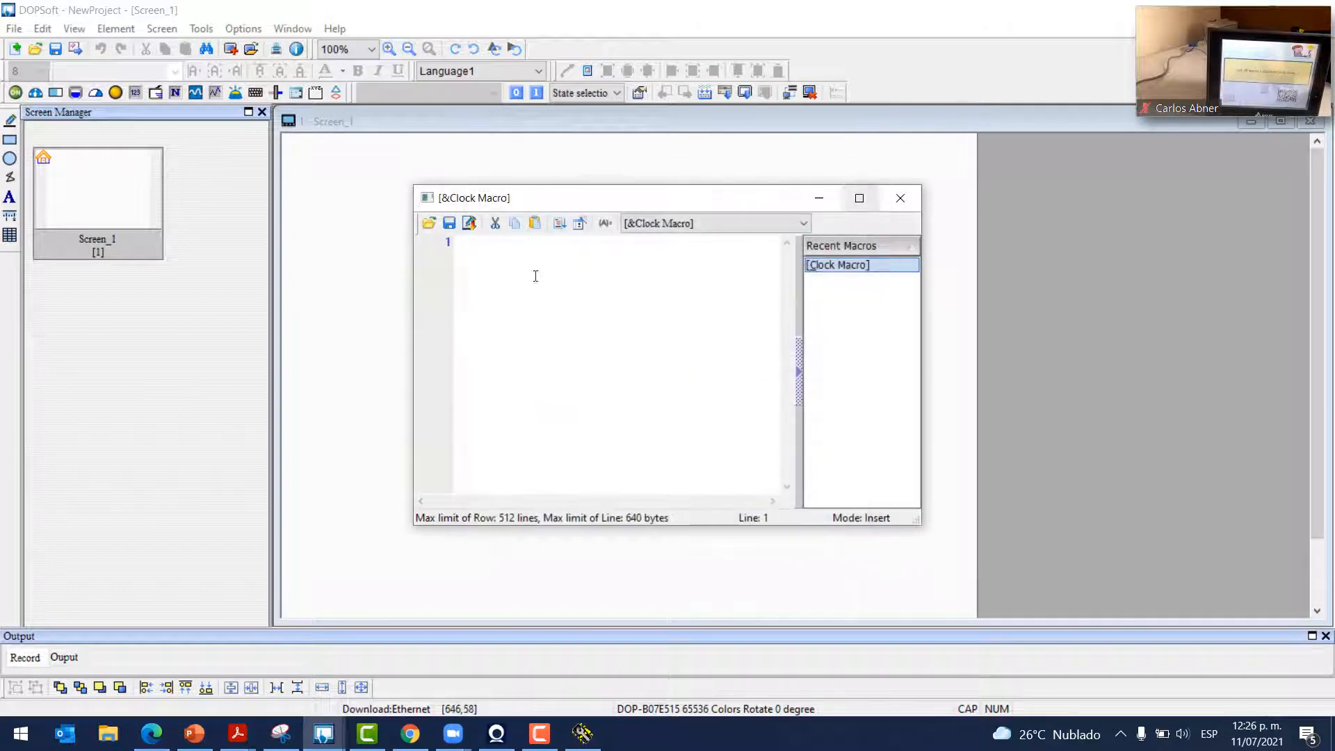
click(581, 223)
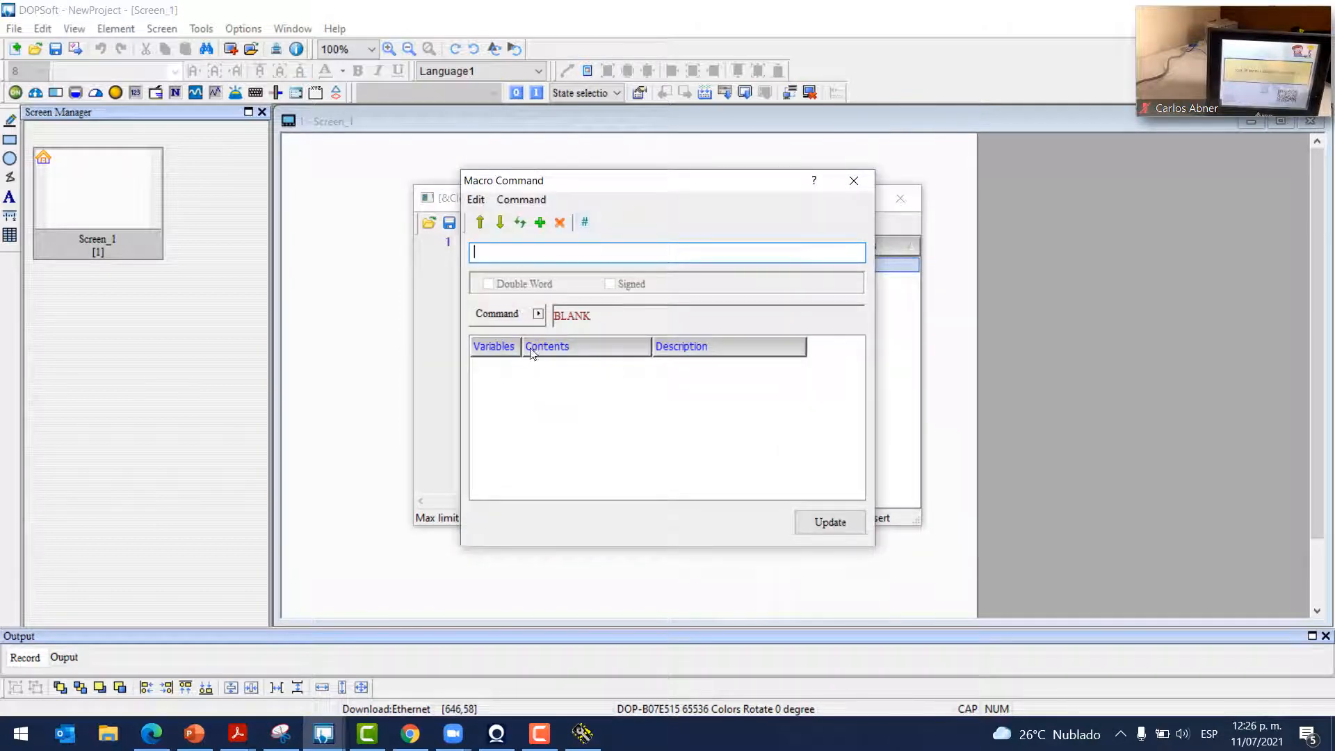
click(538, 314)
mouse_move(620, 448)
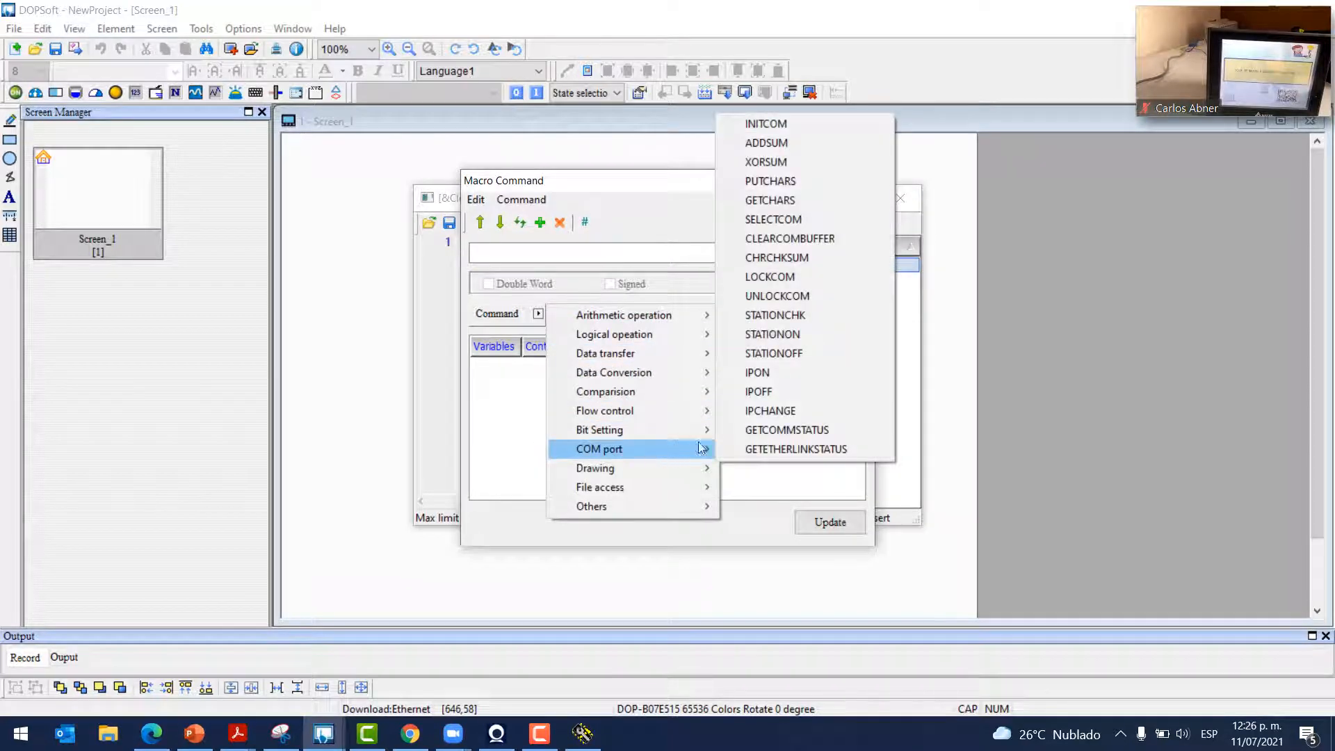
click(756, 130)
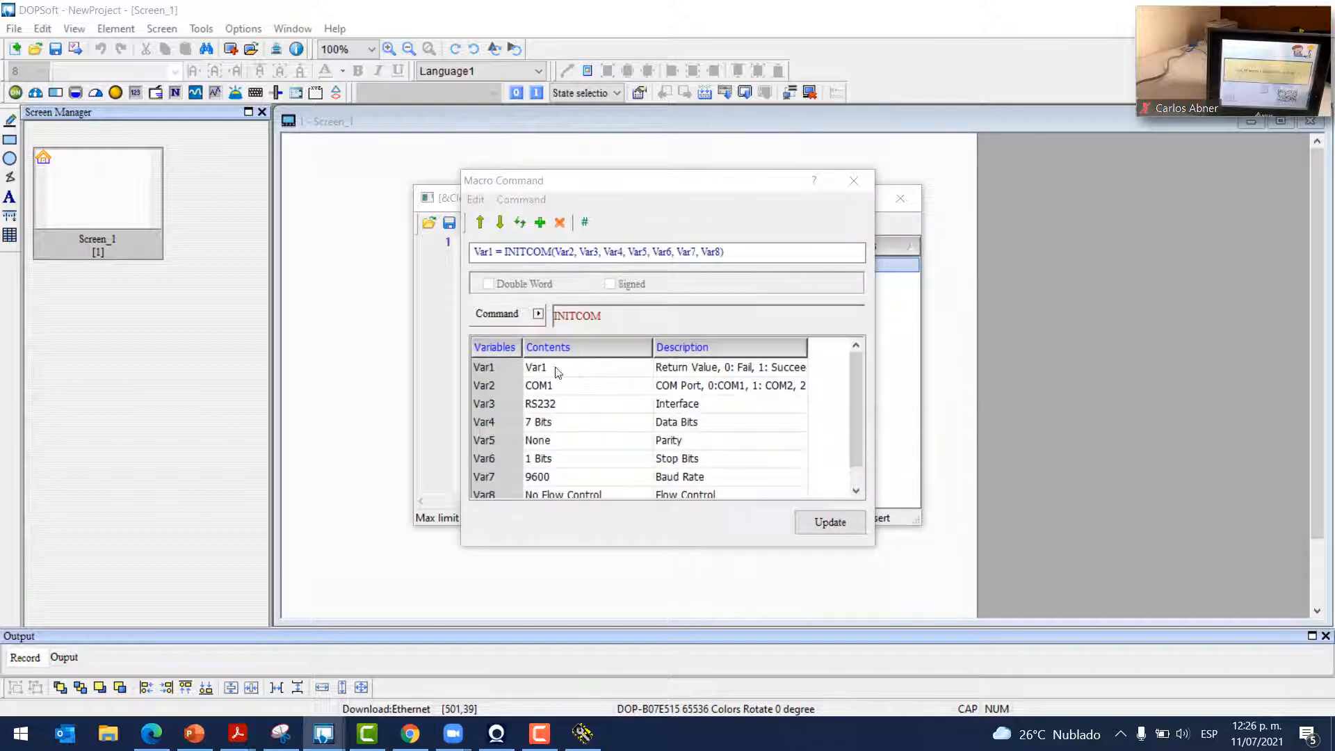
Set the INITCOM return value Var1 to $1
scroll(556, 434, down, 1)
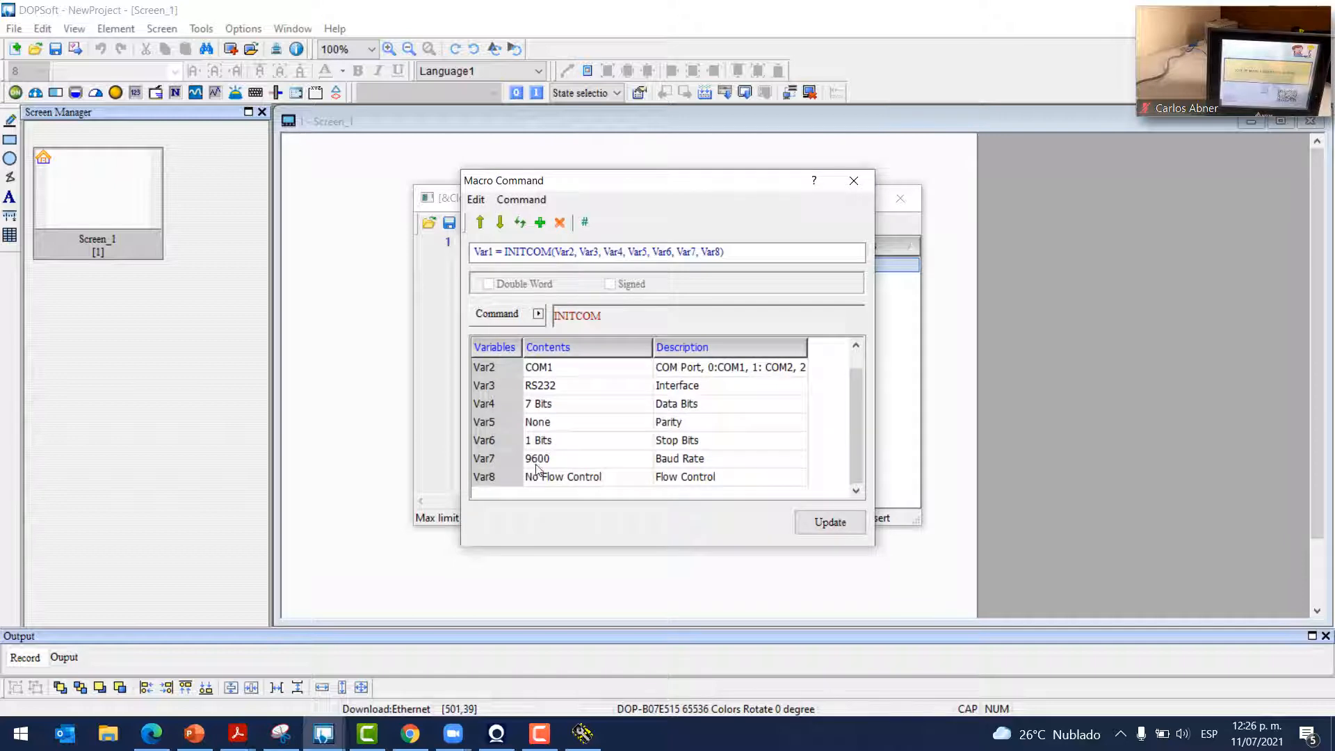
scroll(547, 417, up, 1)
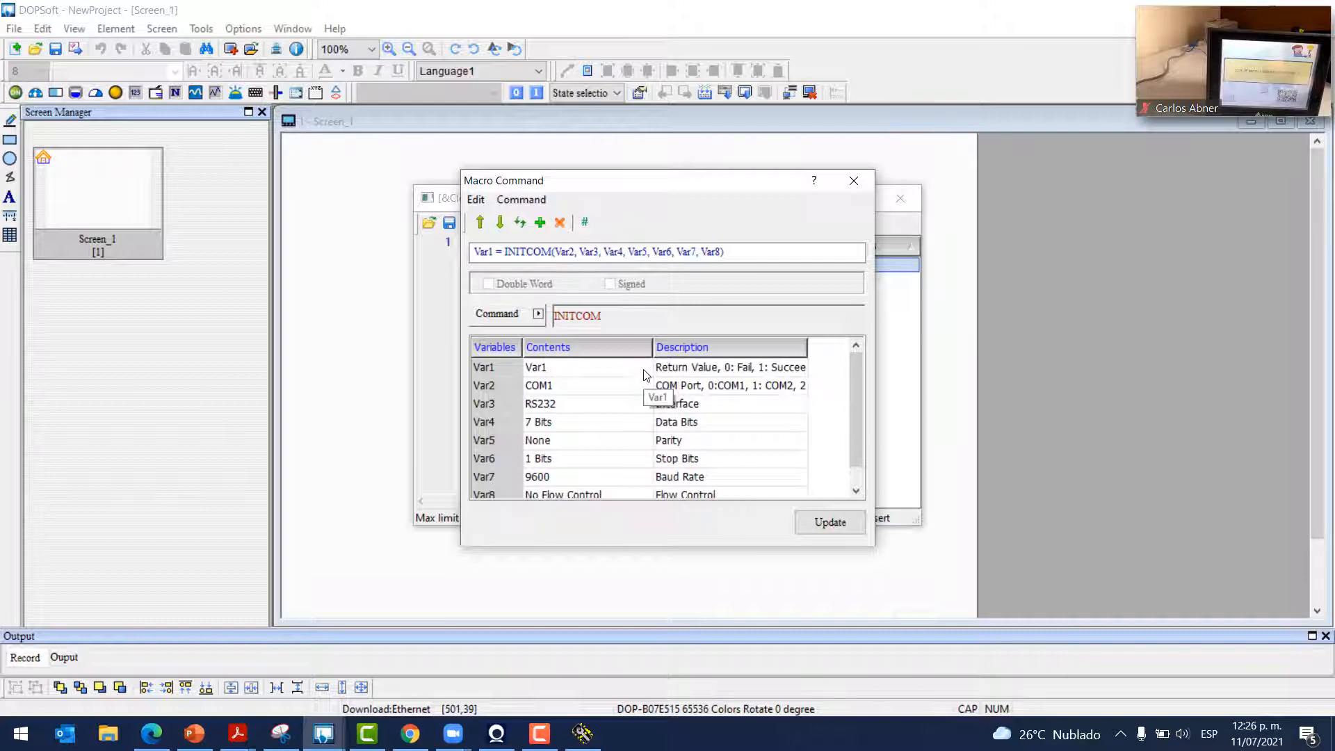
double_click(809, 340)
click(728, 367)
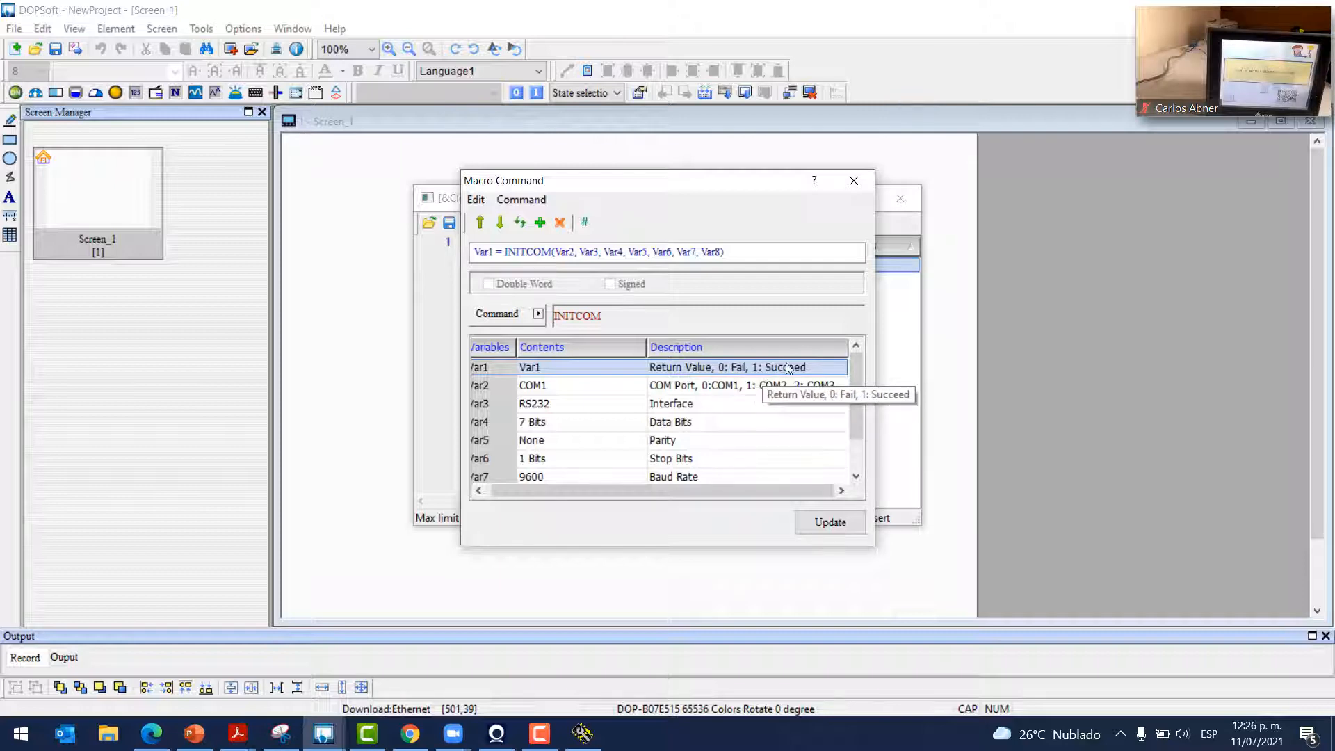
double_click(640, 369)
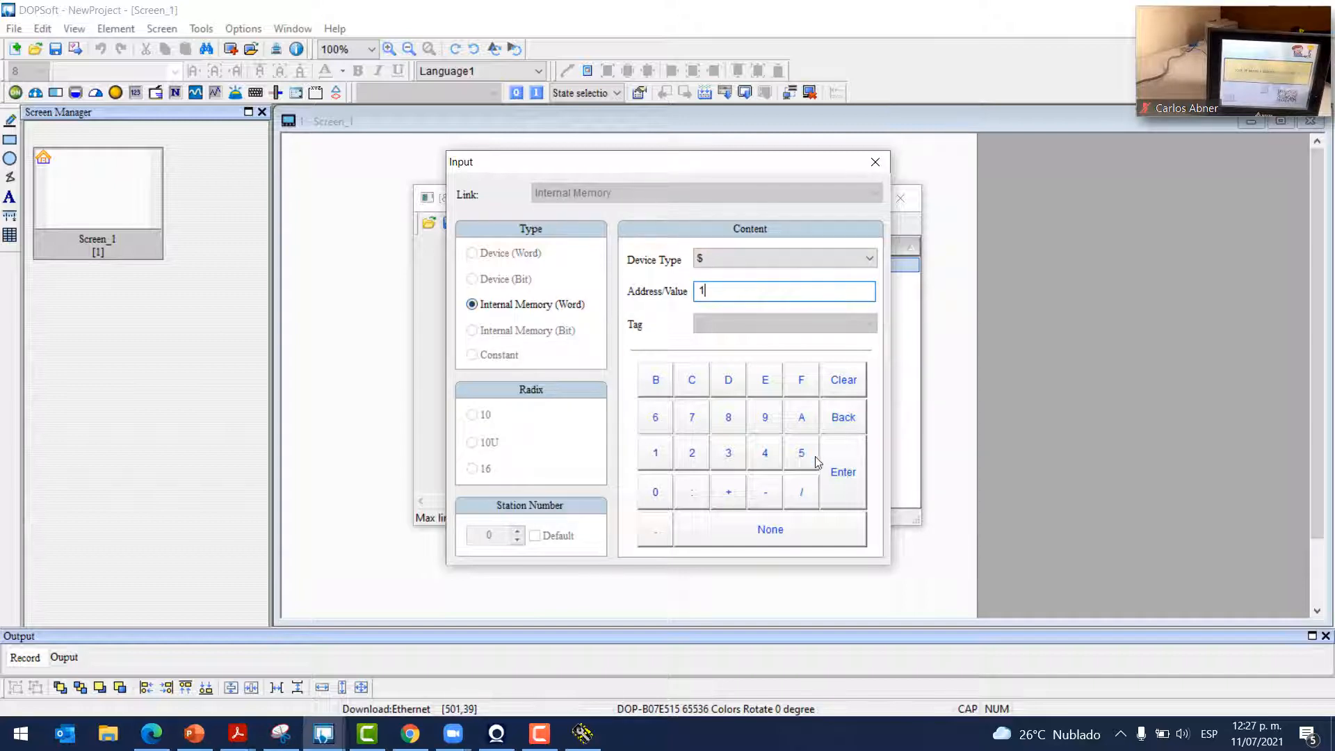
click(840, 469)
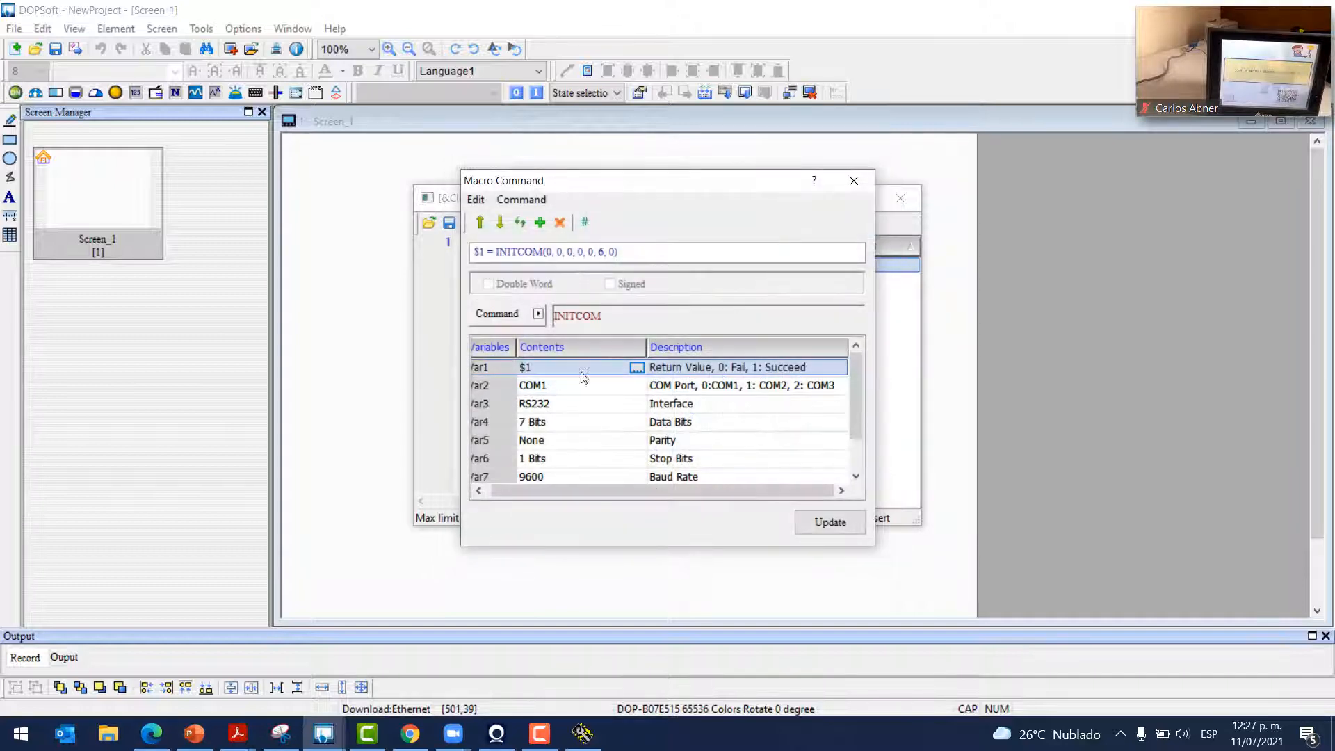
Keep COM1 and RS232 for Var2 and Var3, and set Var4 data bits to 8 Bits
click(632, 391)
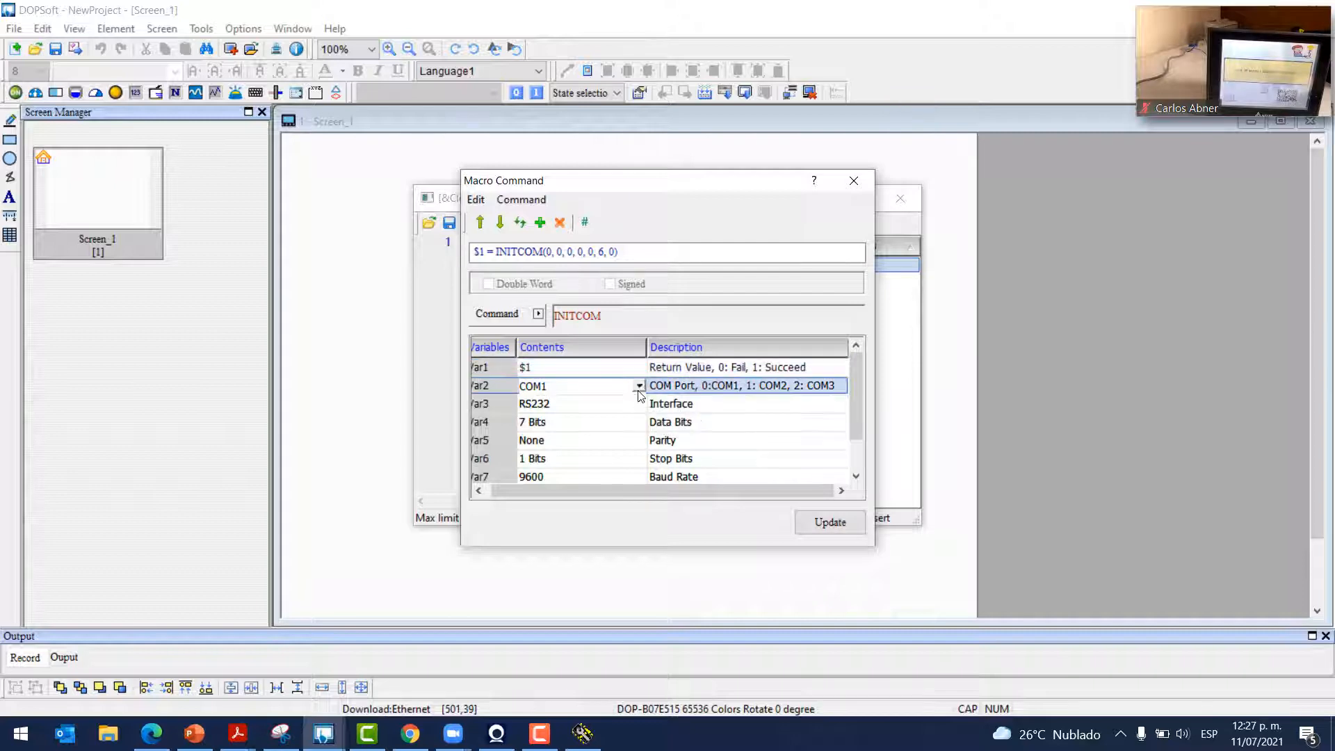
click(638, 386)
click(548, 407)
click(571, 382)
click(589, 382)
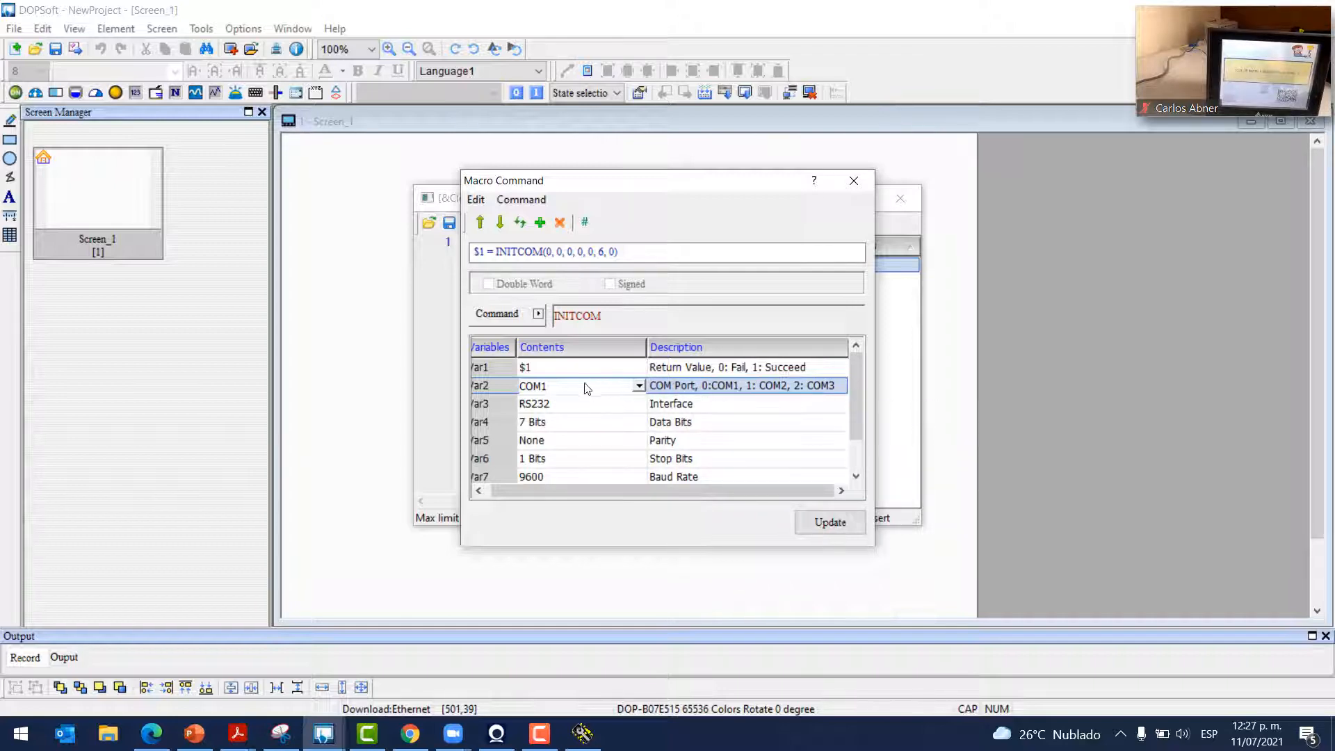
click(635, 409)
click(638, 405)
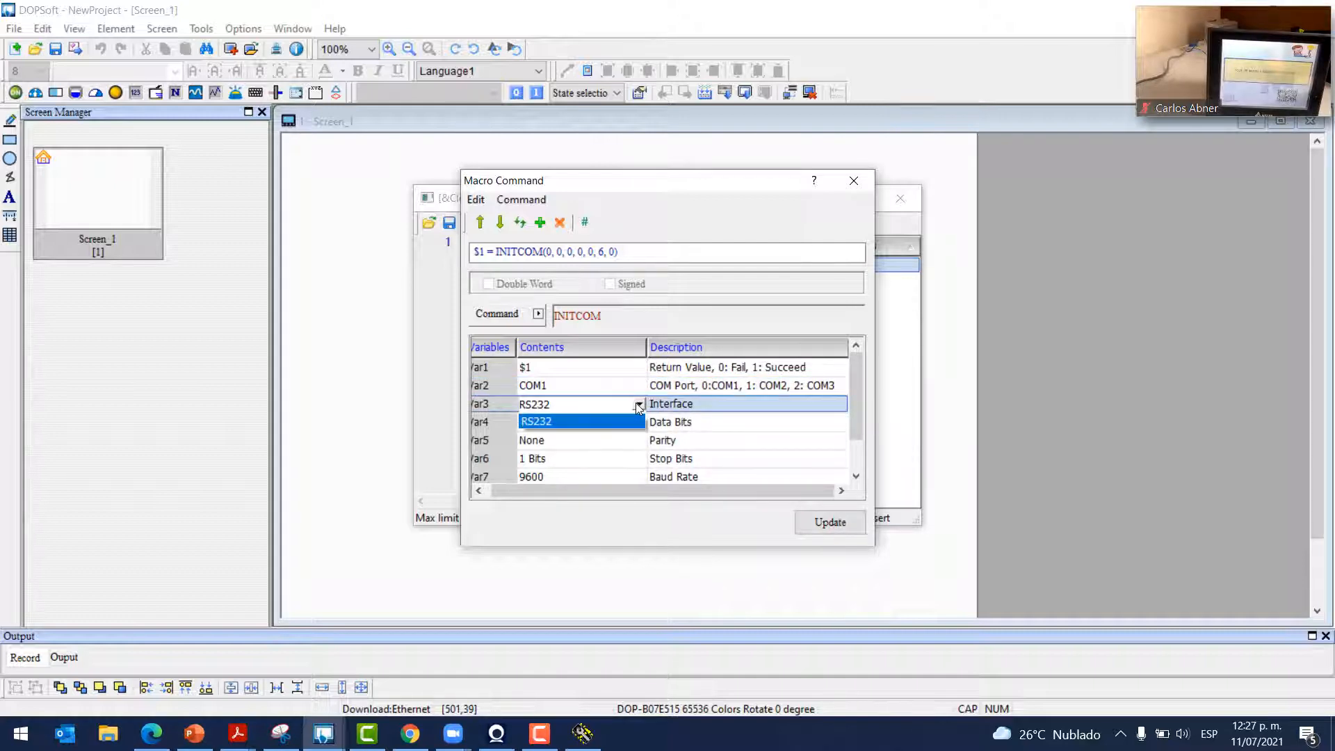
click(638, 405)
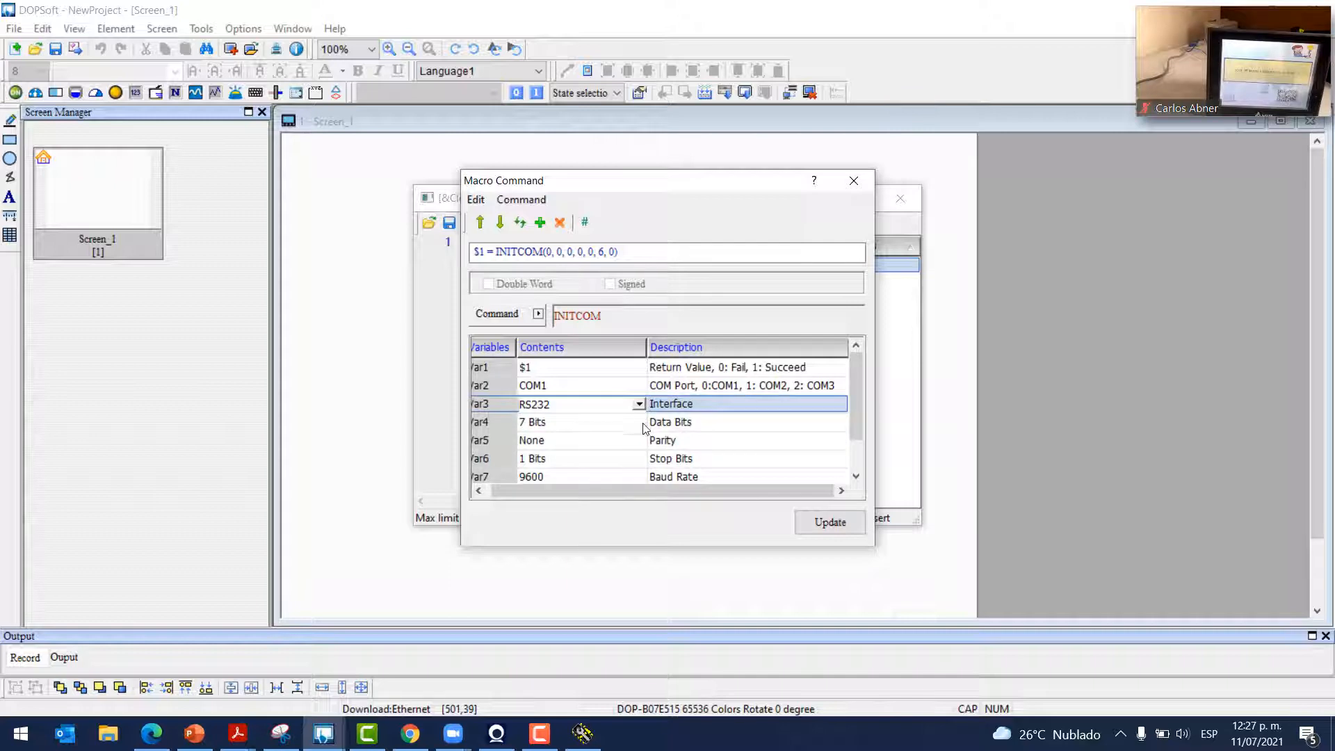
click(639, 423)
click(639, 422)
click(589, 457)
click(583, 739)
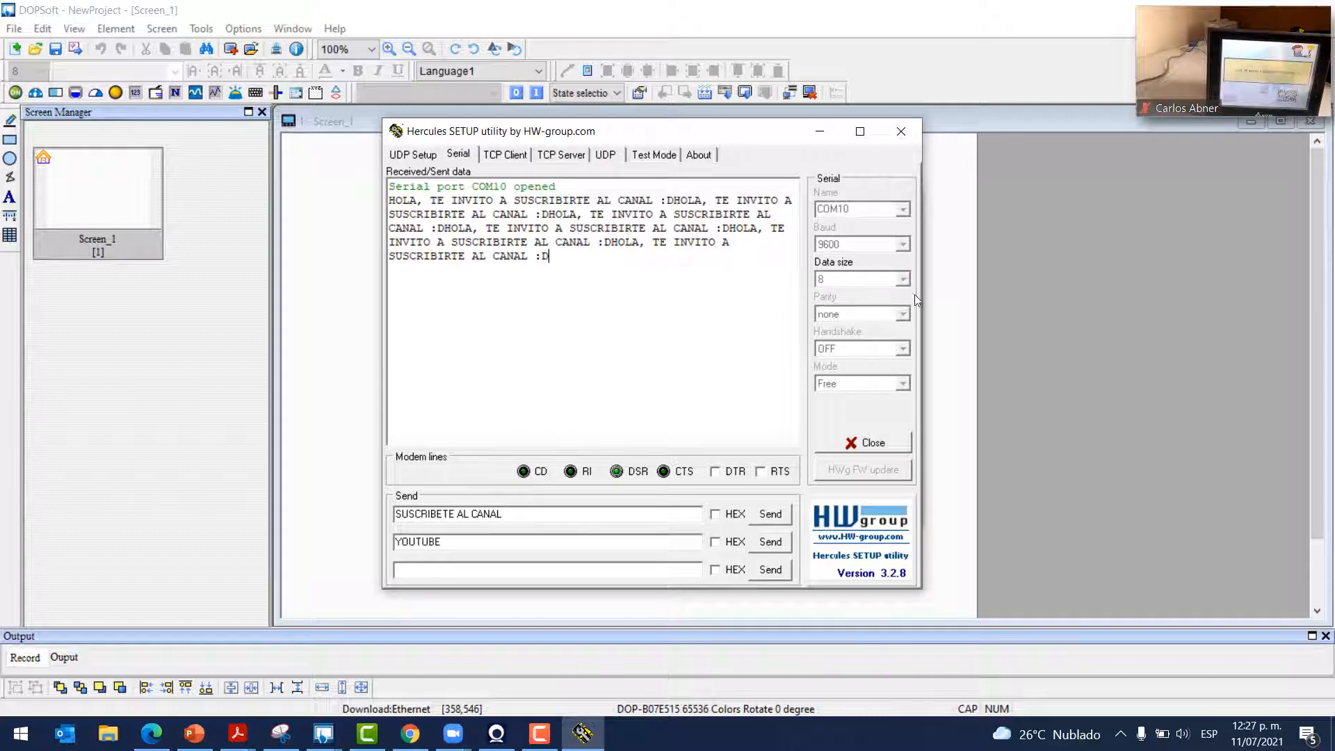
Compare Hercules' serial settings against the INITCOM values in the Macro Command dialog
click(821, 132)
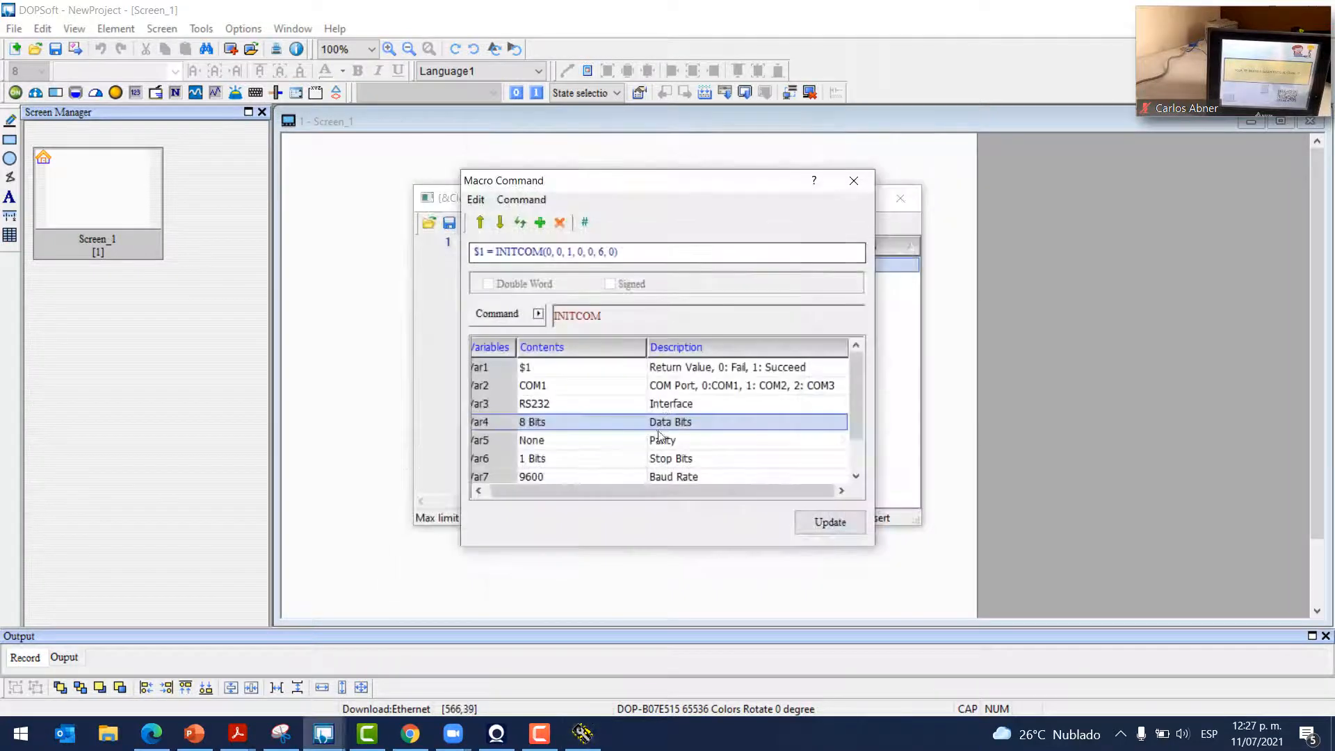
click(583, 734)
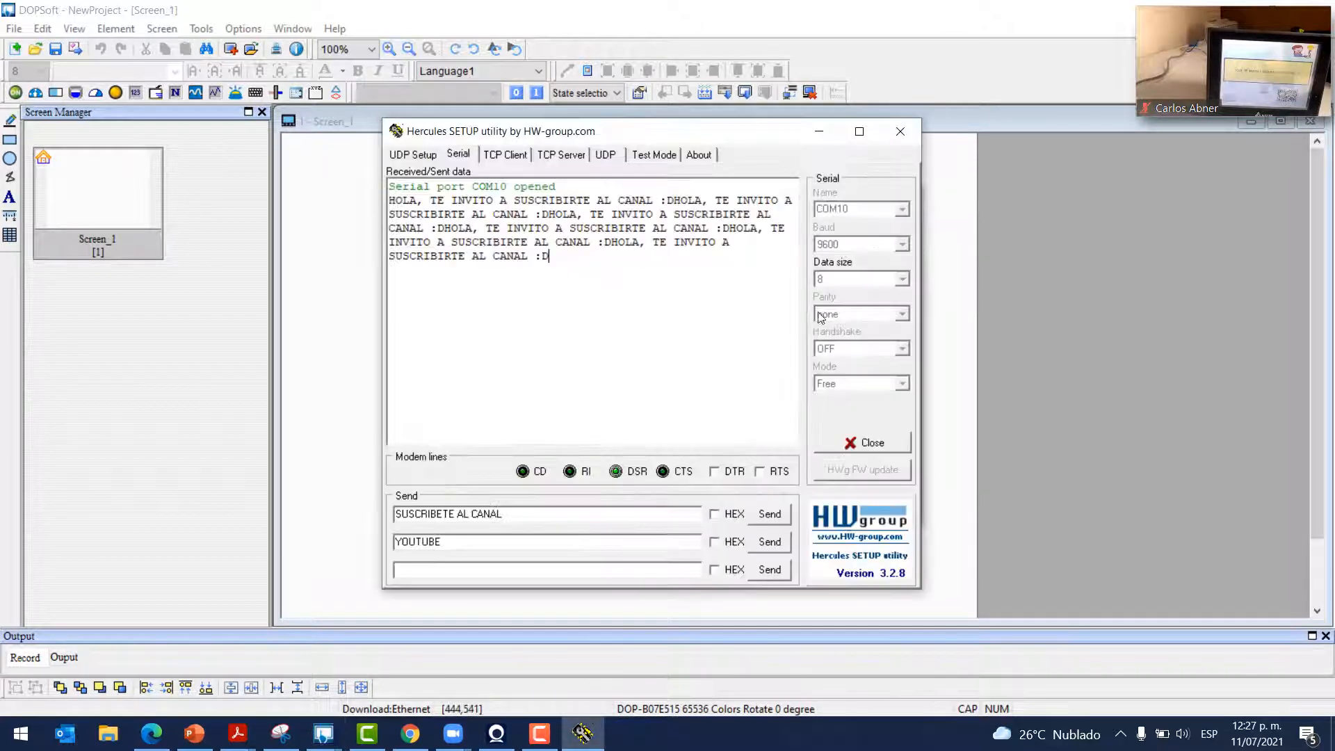
click(944, 336)
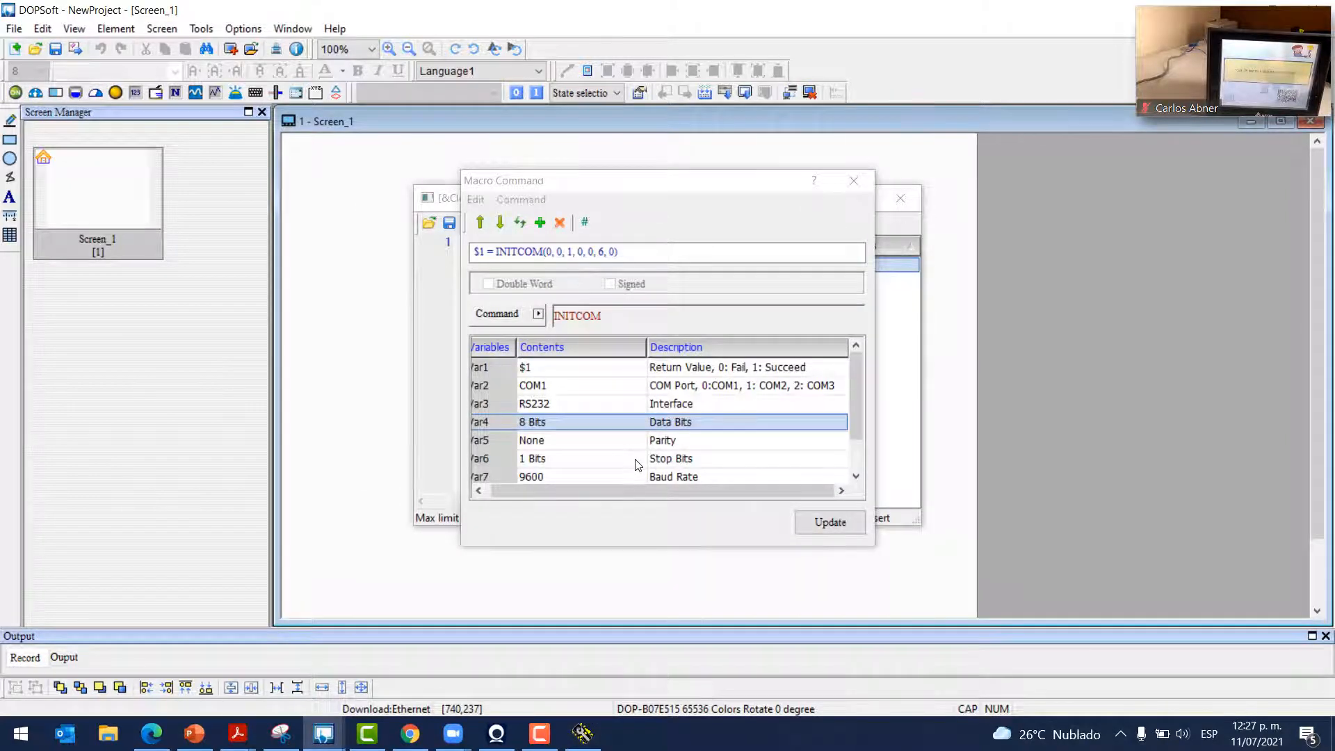
click(582, 734)
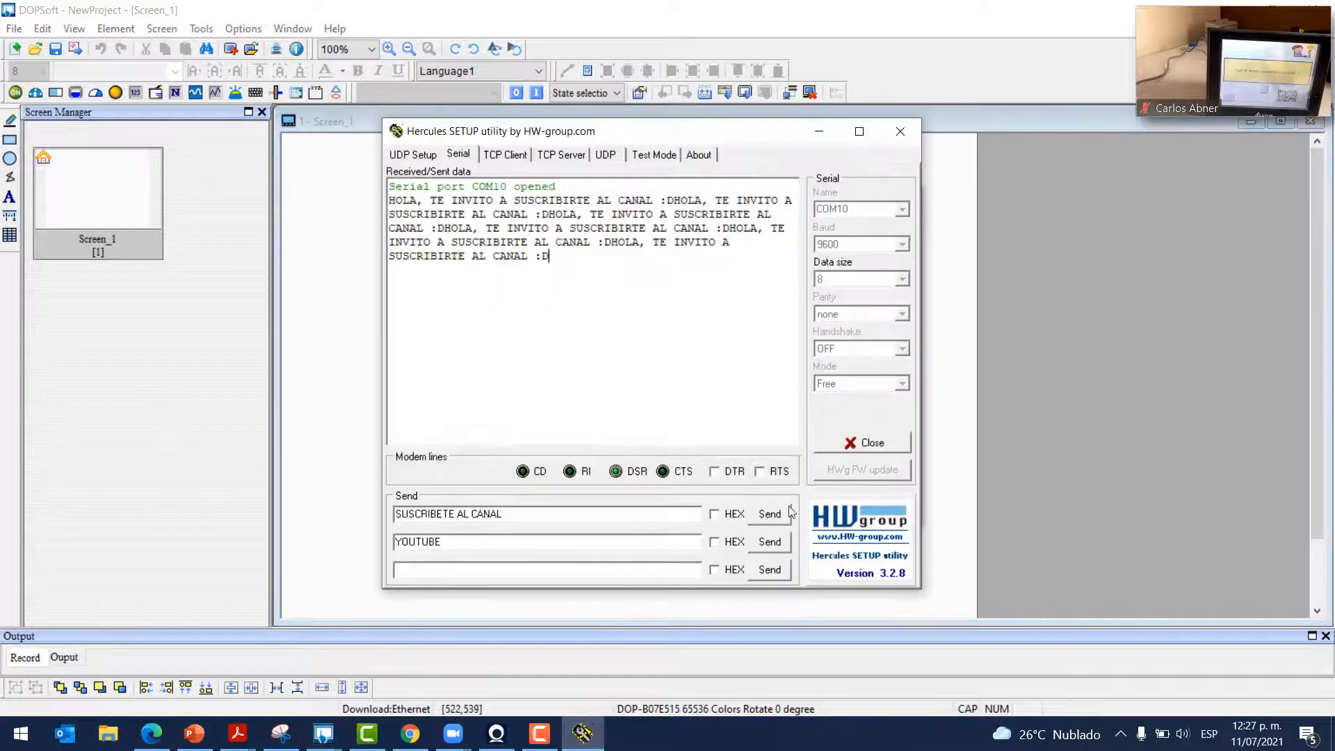
click(819, 134)
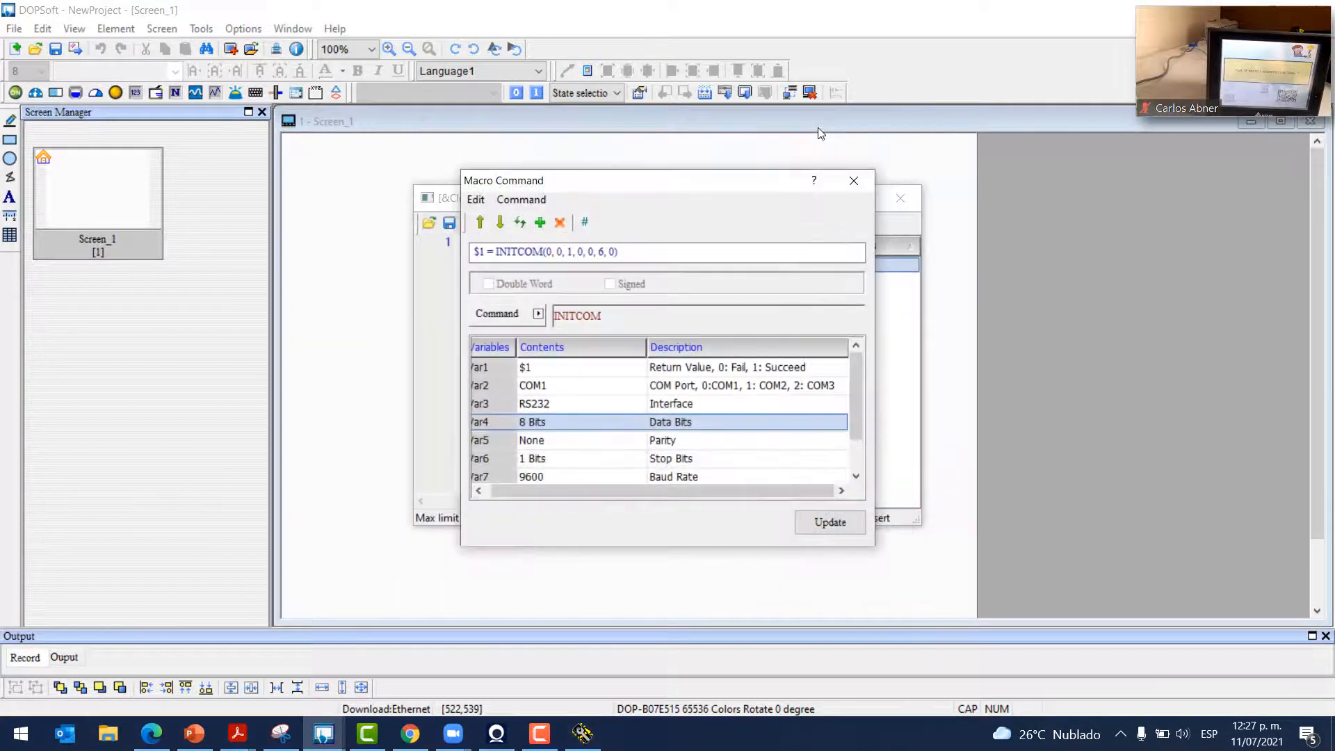
scroll(583, 435, down, 1)
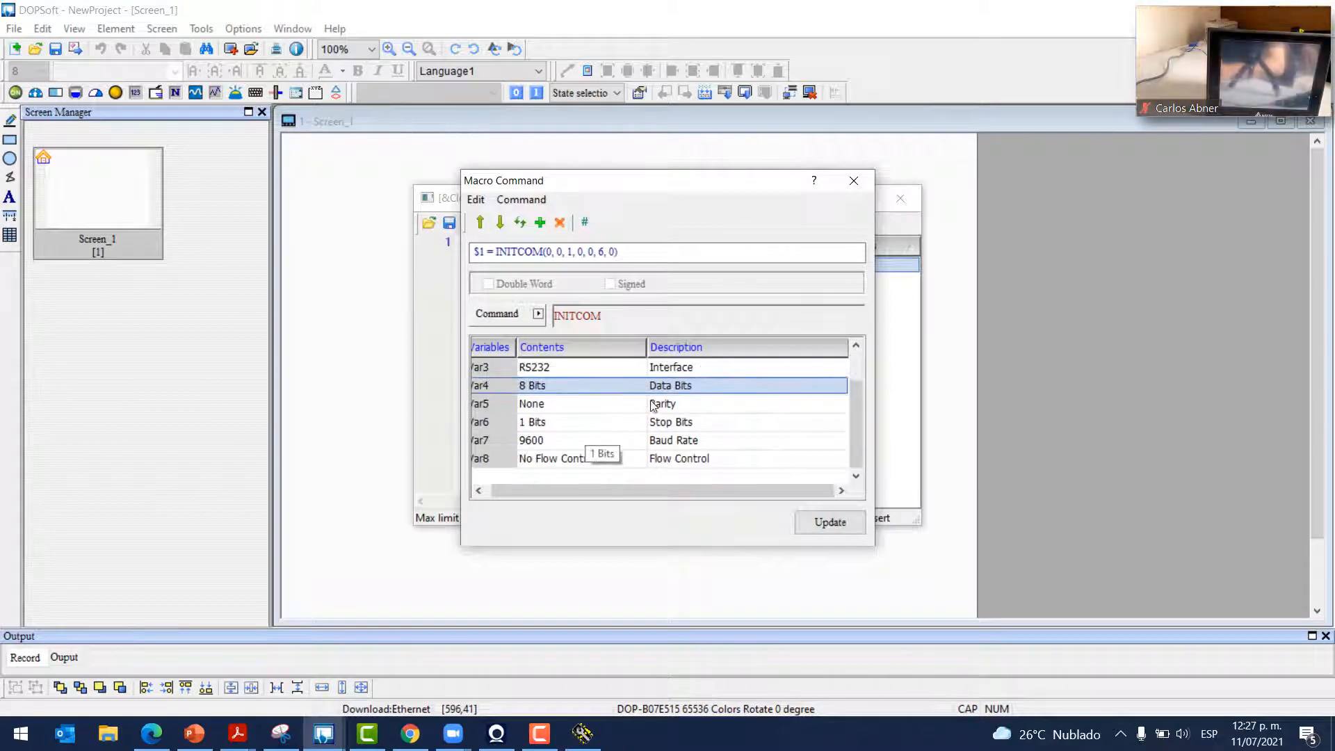
Set Var8 to No Flow Control, and close COM10 in Hercules with handshake left OFF
click(641, 461)
click(639, 459)
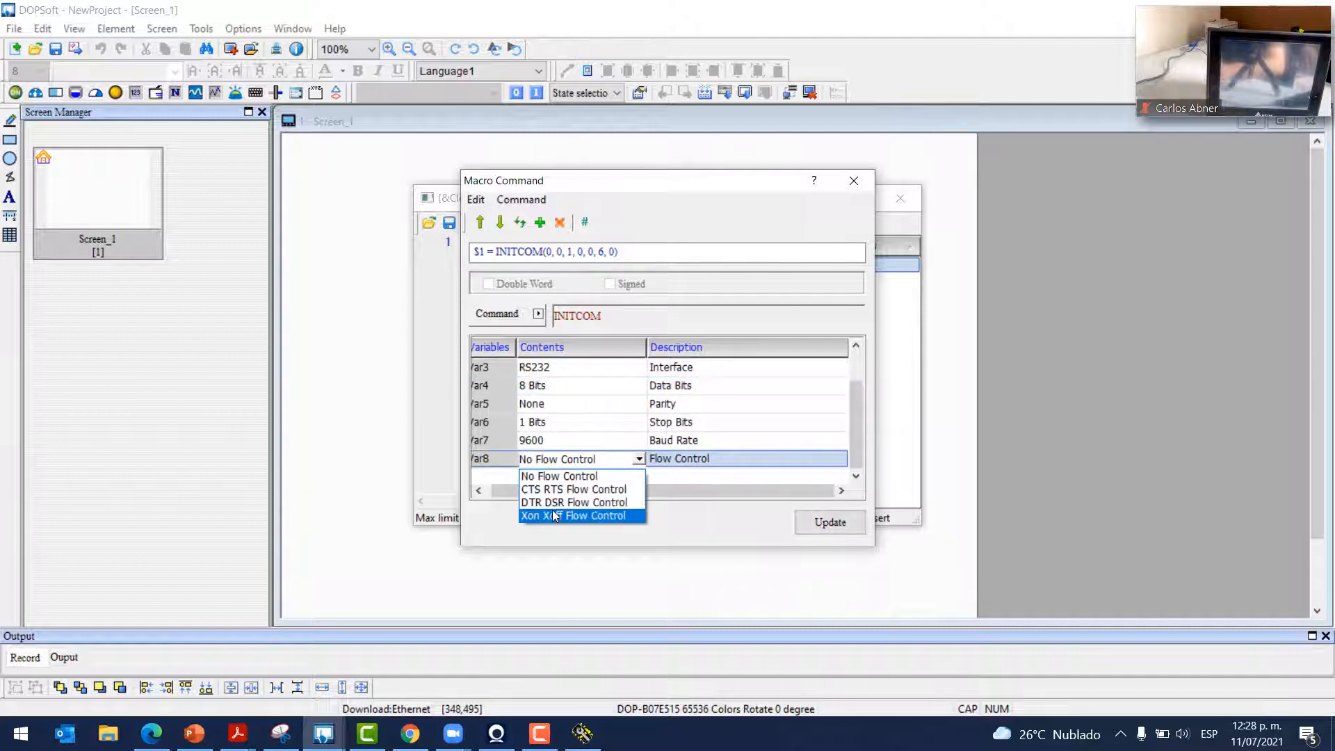
click(591, 475)
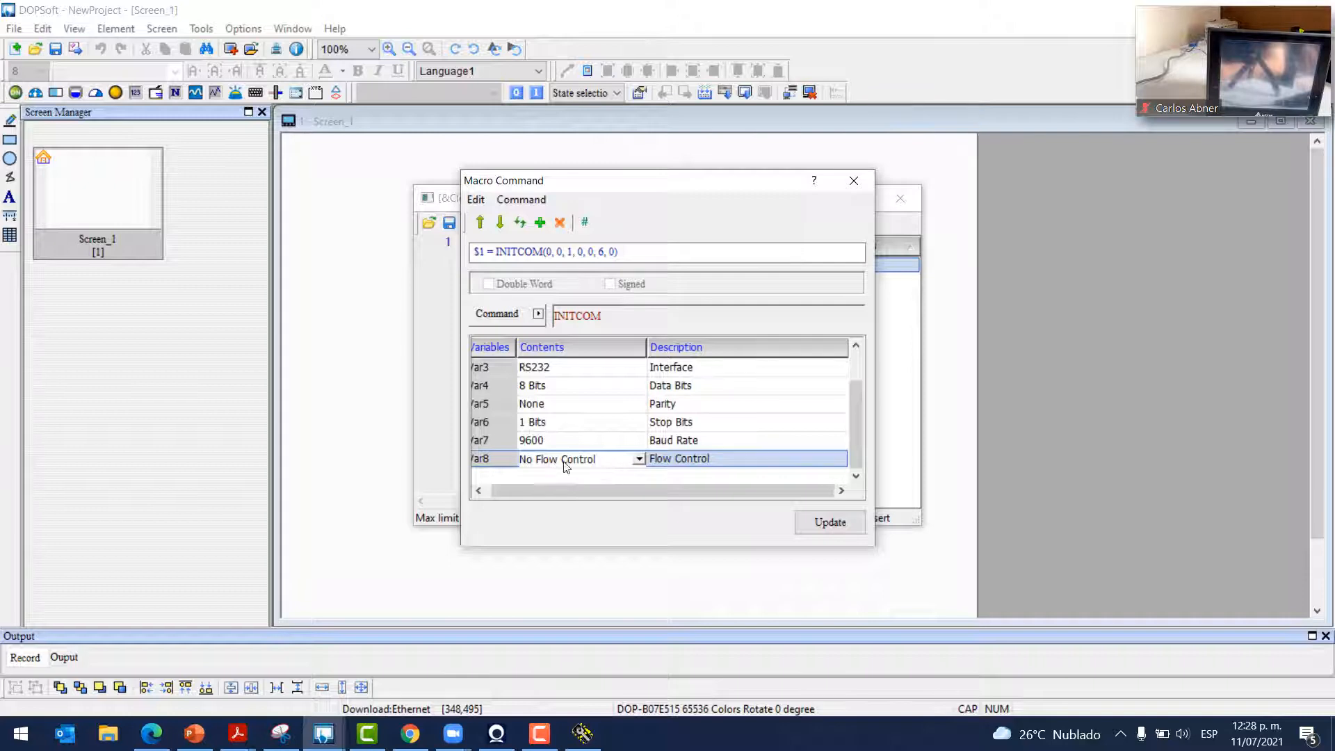
click(583, 734)
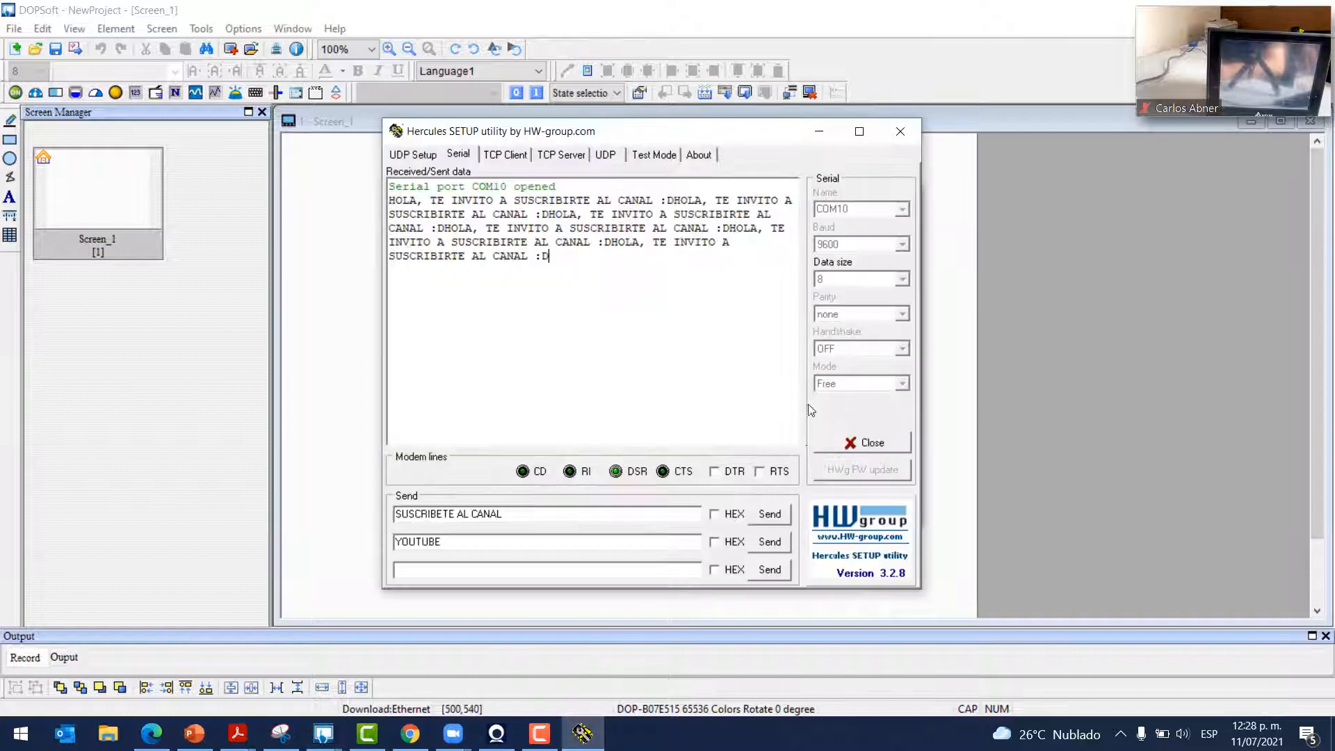
click(844, 443)
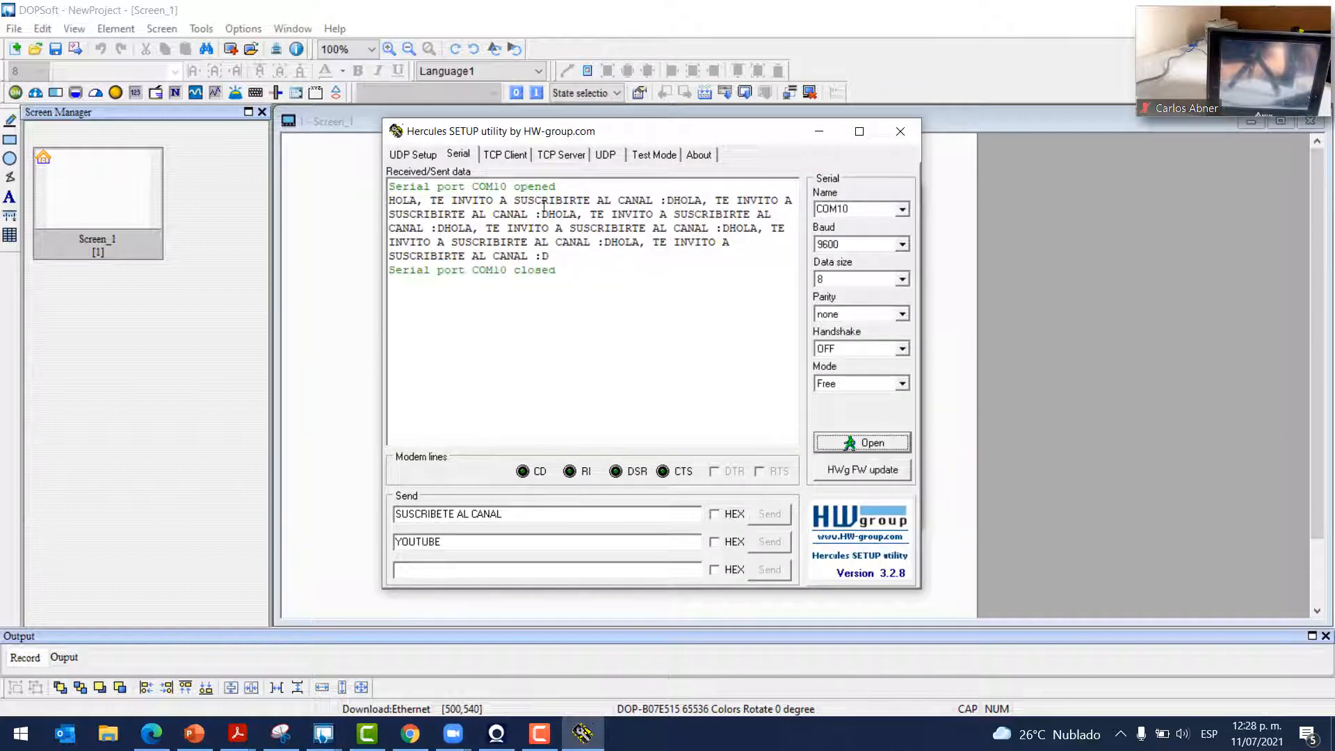
click(854, 348)
click(845, 356)
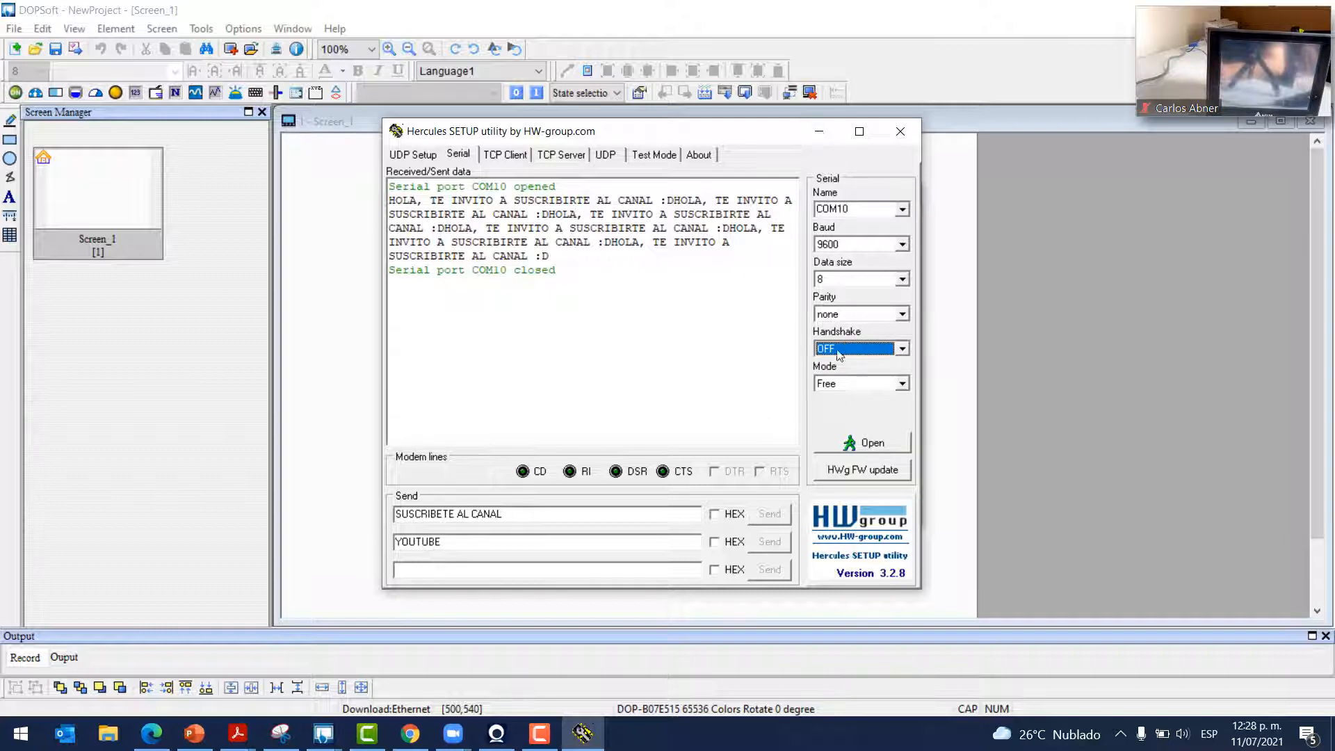
click(819, 132)
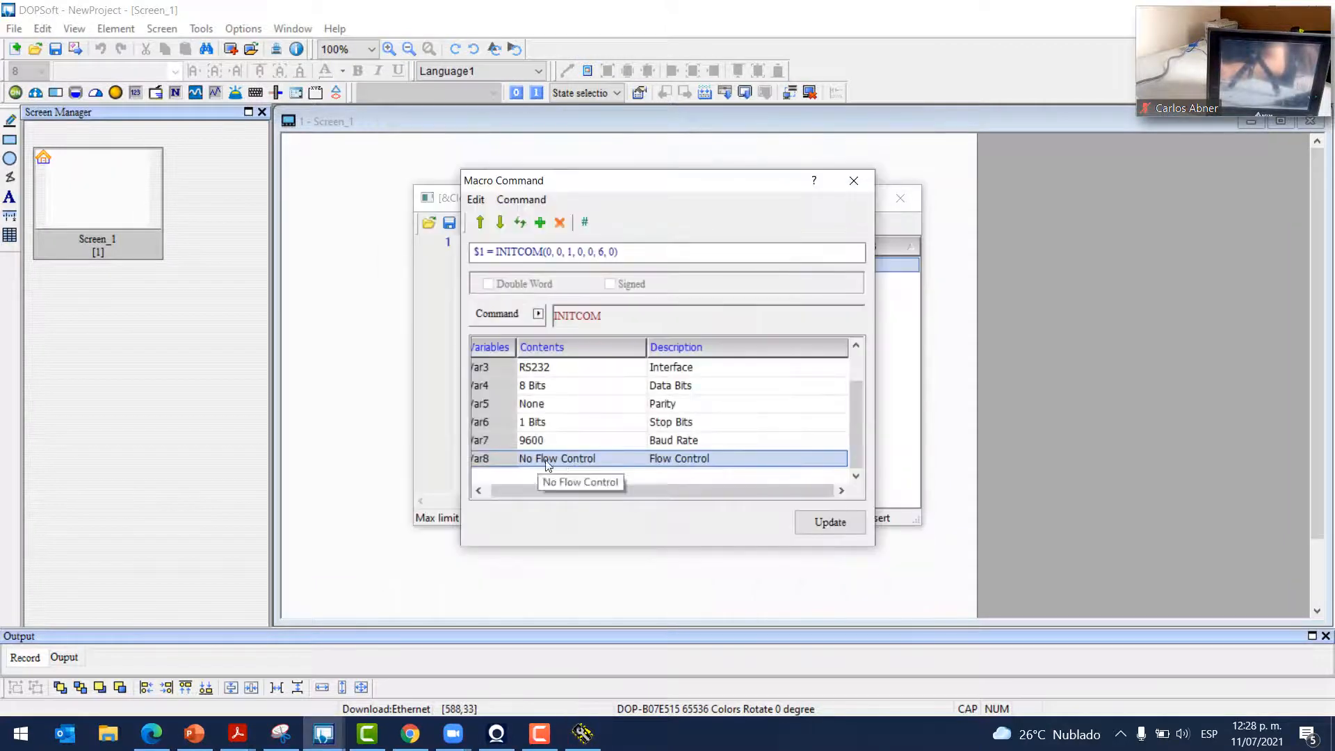
Apply line 1 '$1 = INITCOM(0, 0, 1, 0, 0, 6, 0)' to the Clock Macro and add two blank lines
click(640, 459)
click(638, 460)
click(639, 459)
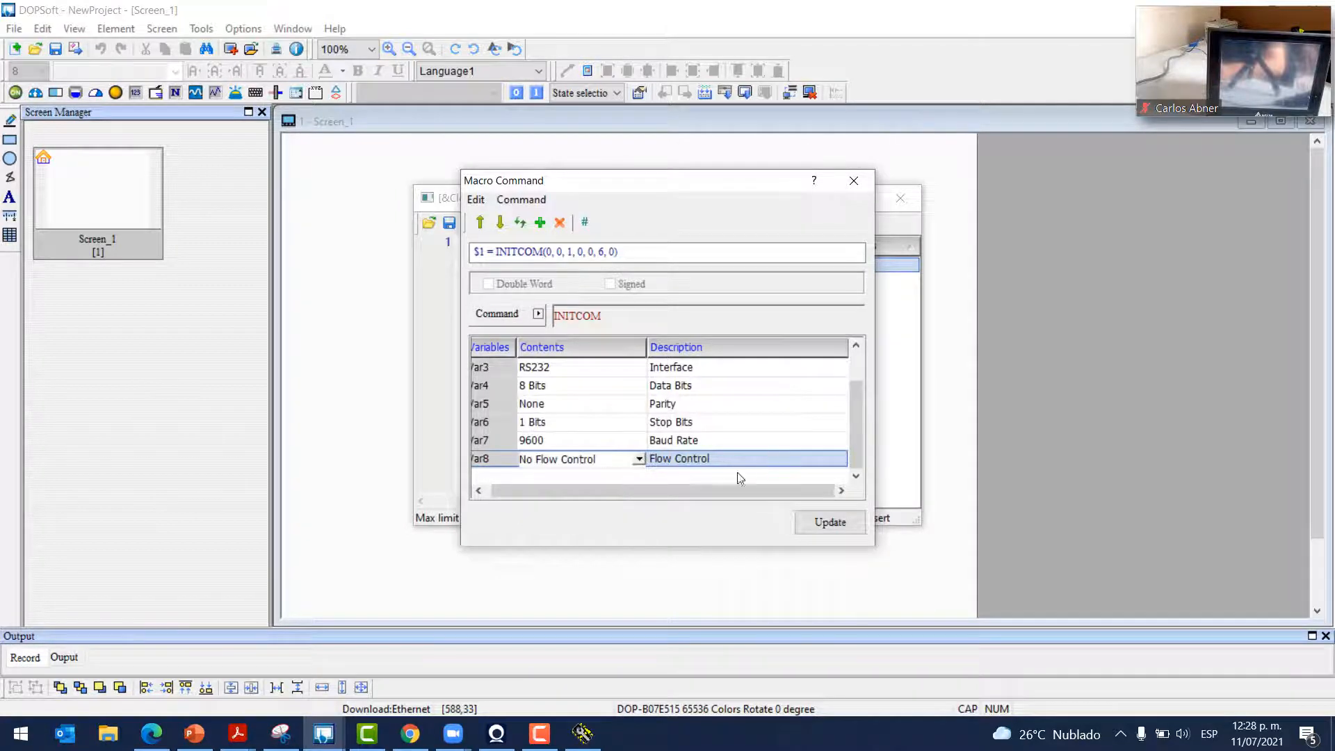
click(827, 523)
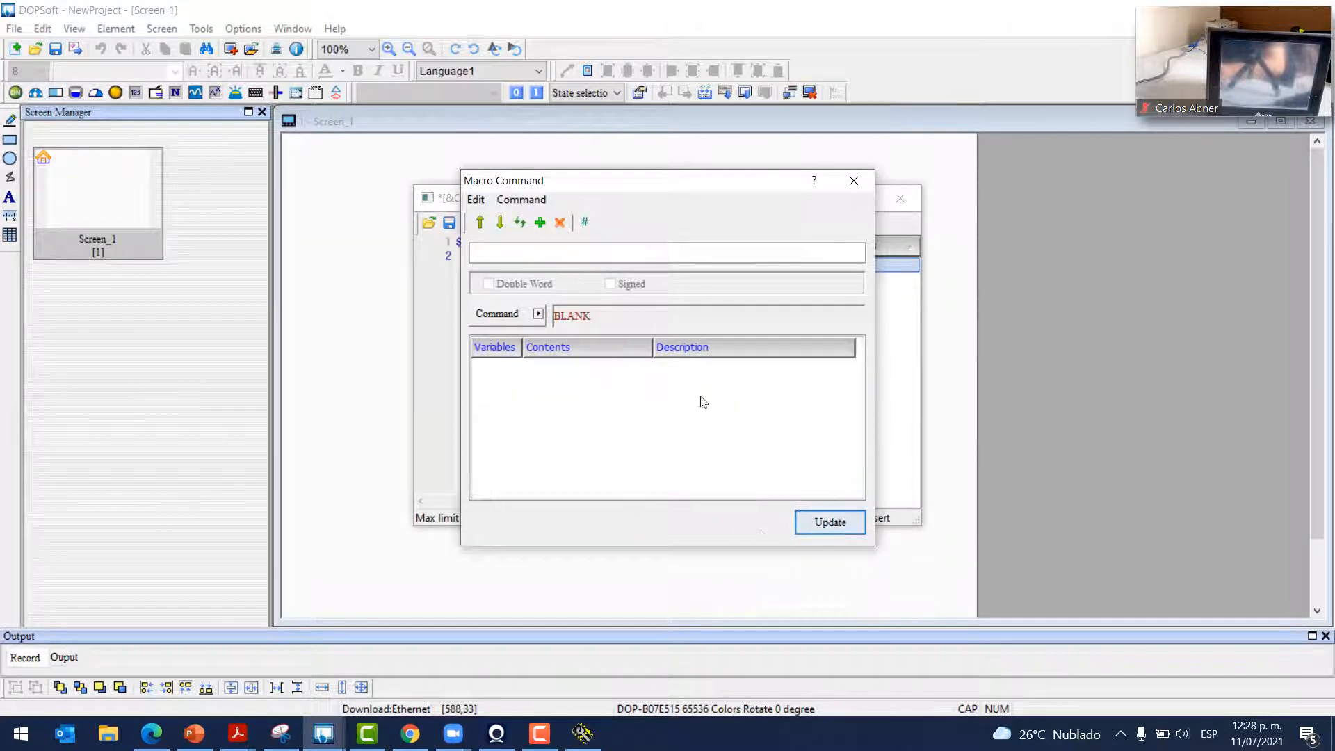
click(854, 180)
key(Return)
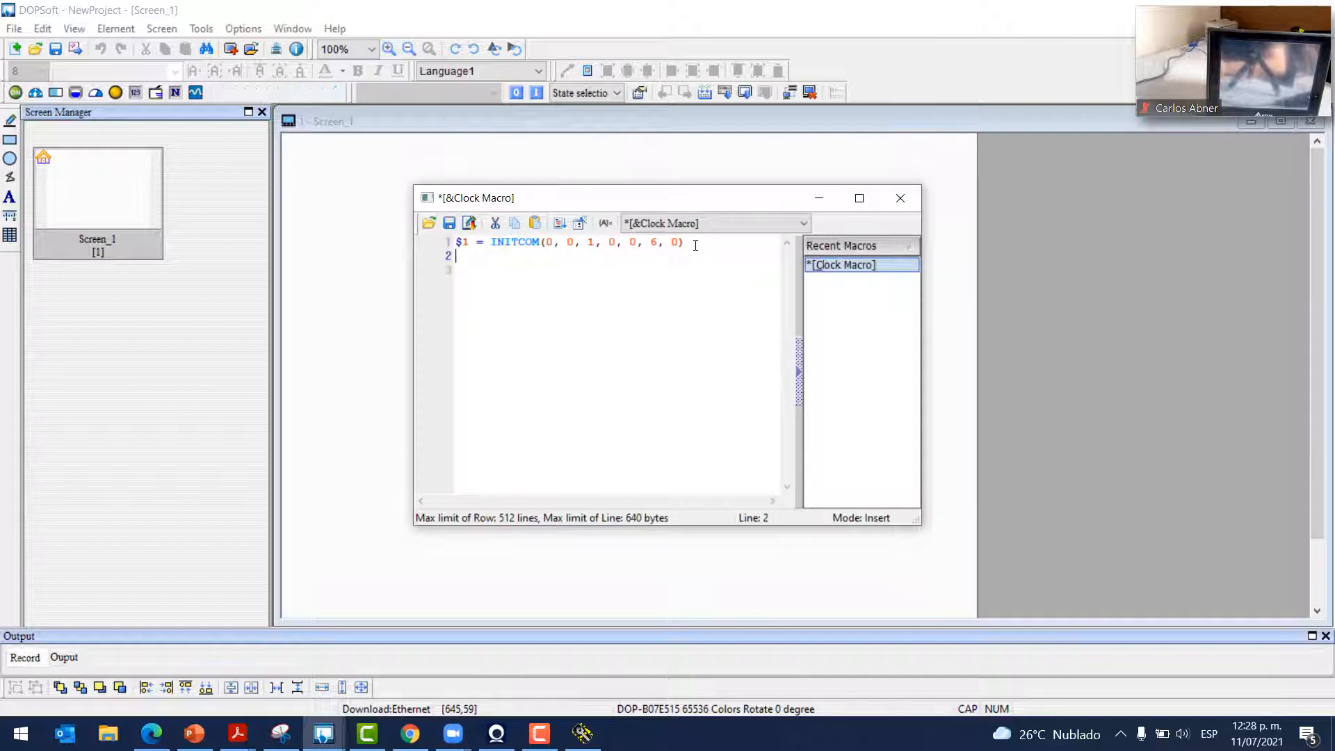
key(Return)
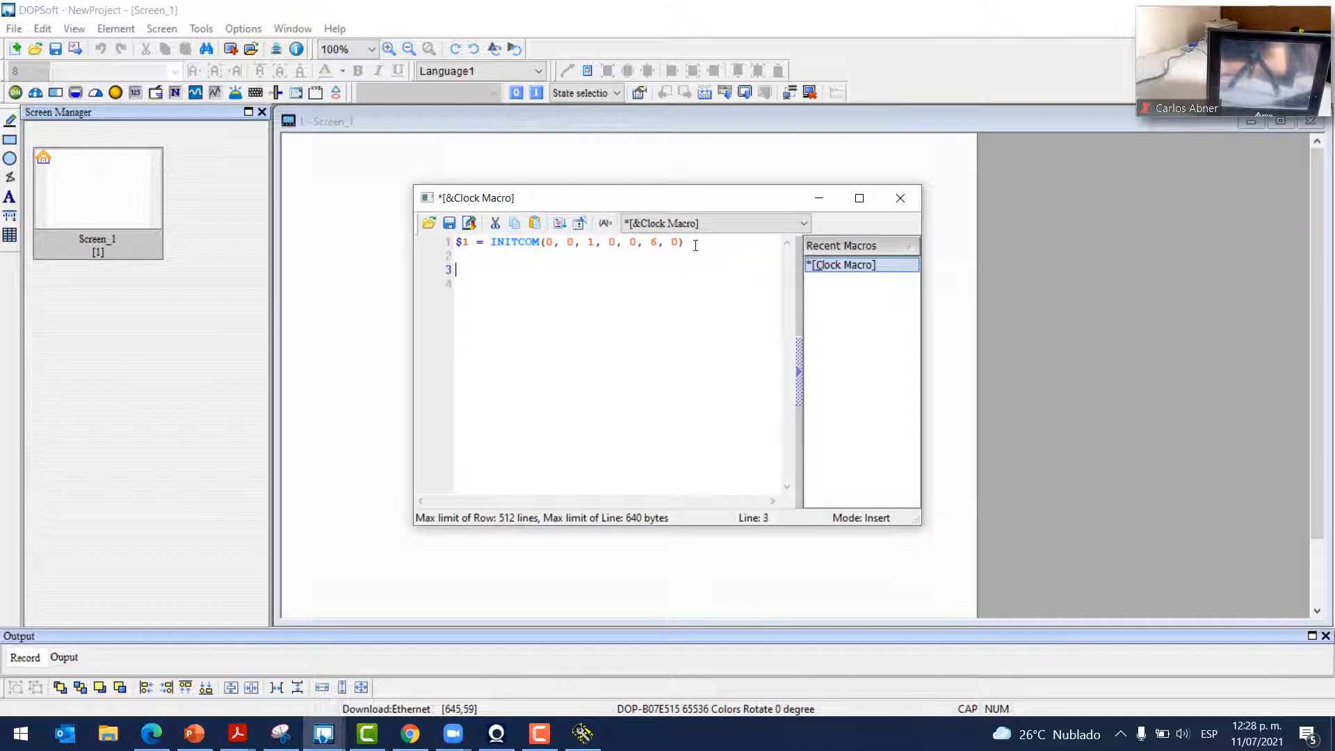
Insert SELECTCOM(0) on line 3 of the Clock Macro, then add two blank lines below it
click(579, 224)
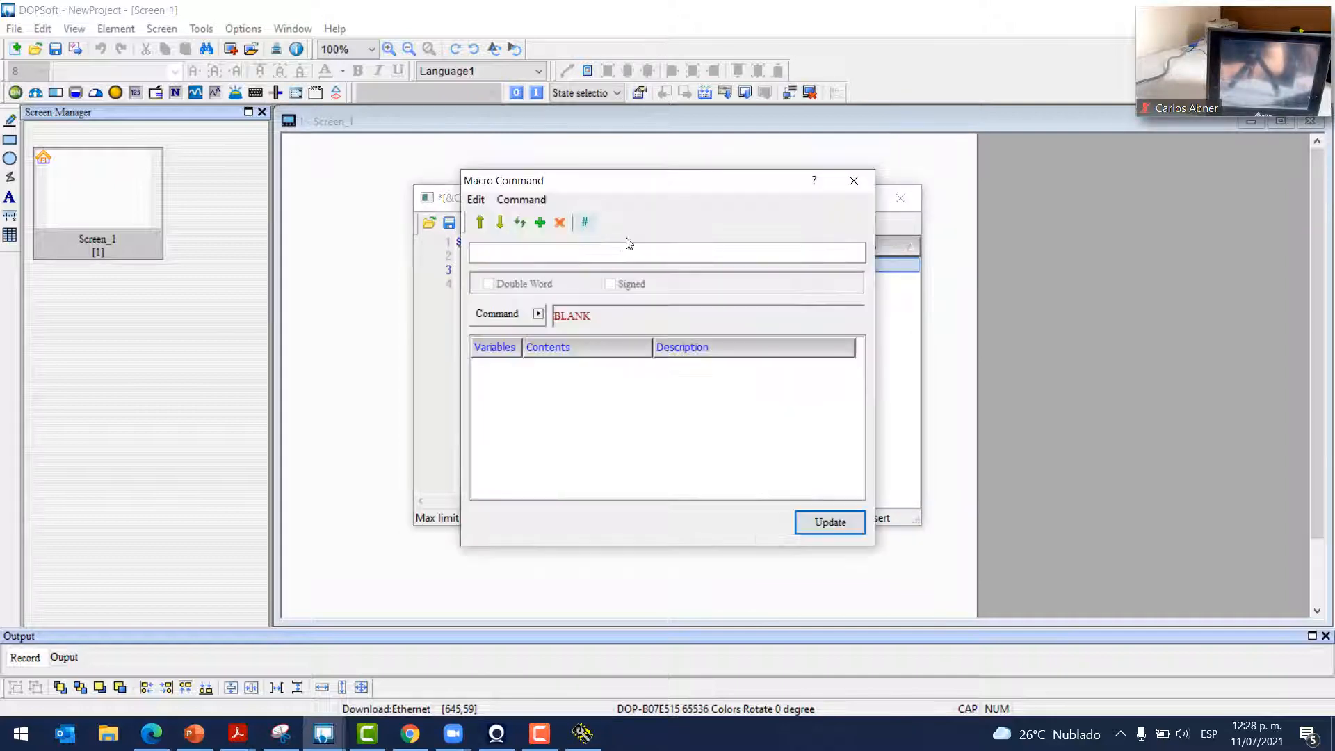
click(538, 314)
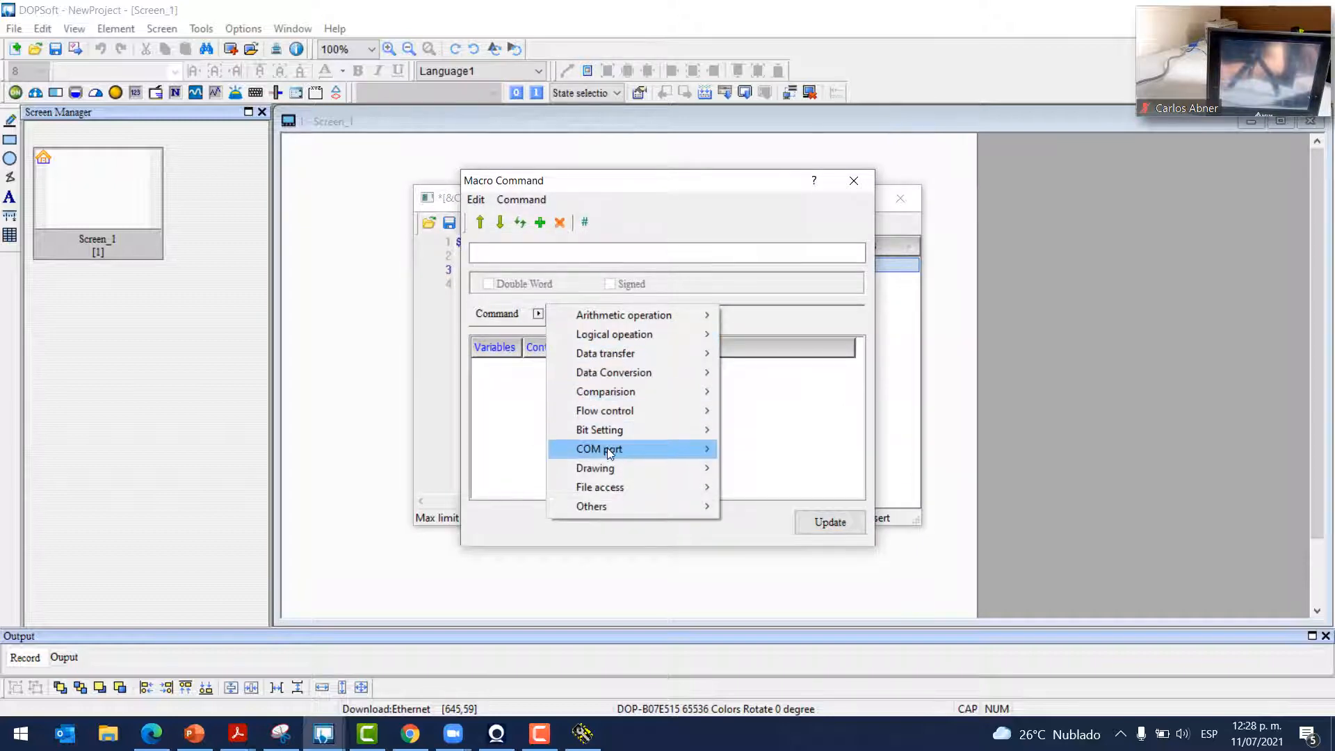
mouse_move(699, 448)
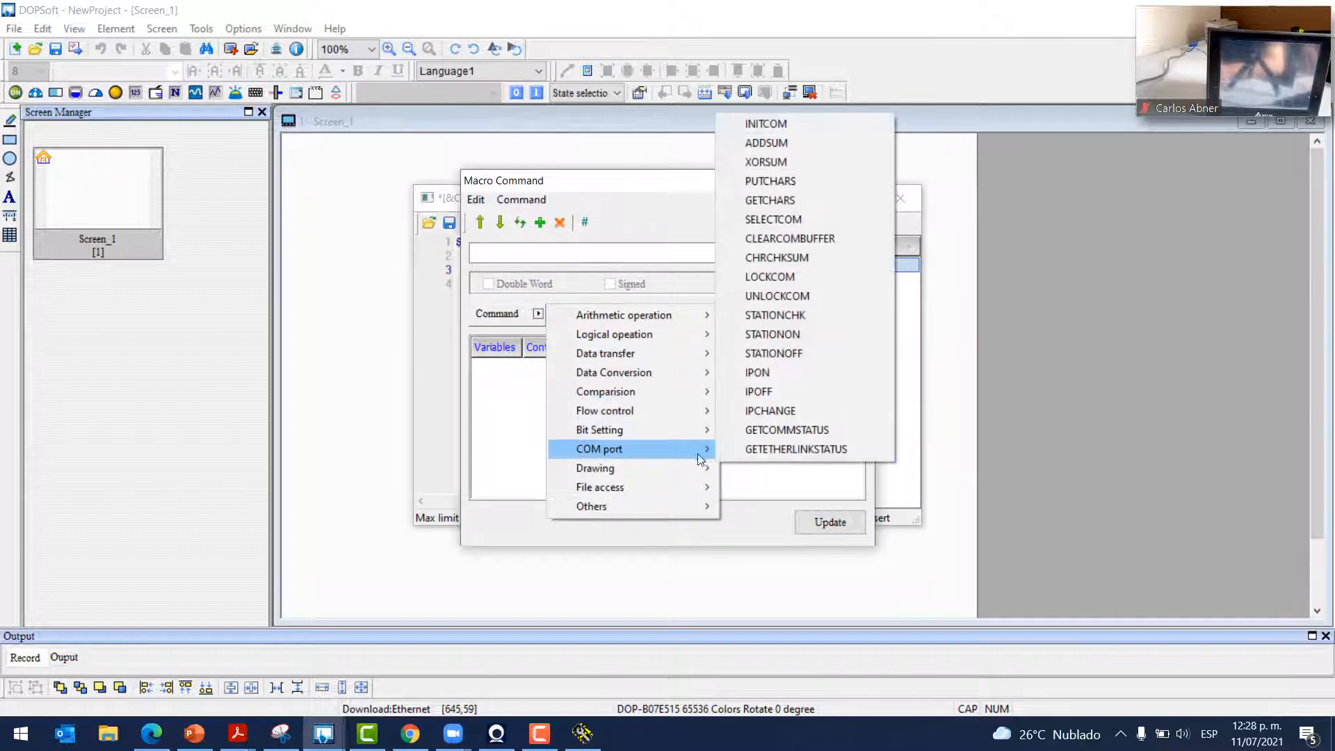
click(795, 220)
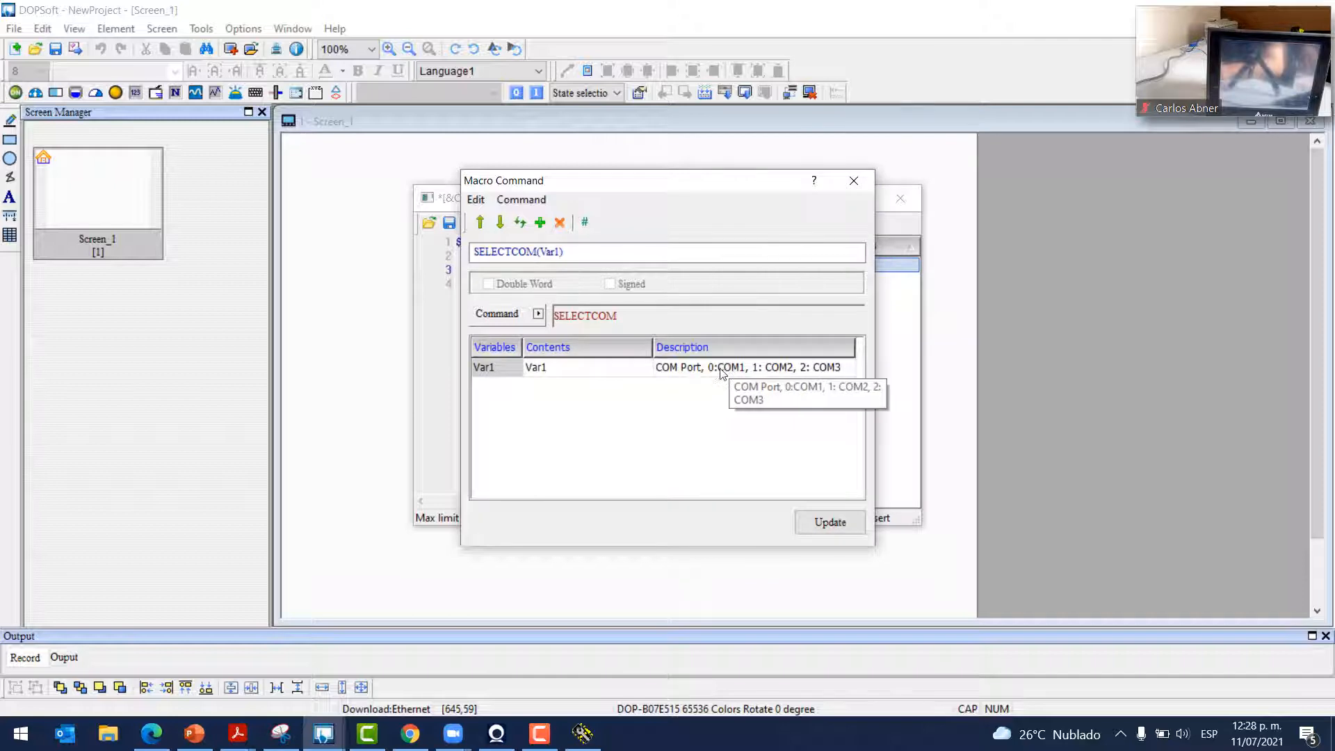
click(645, 370)
click(641, 368)
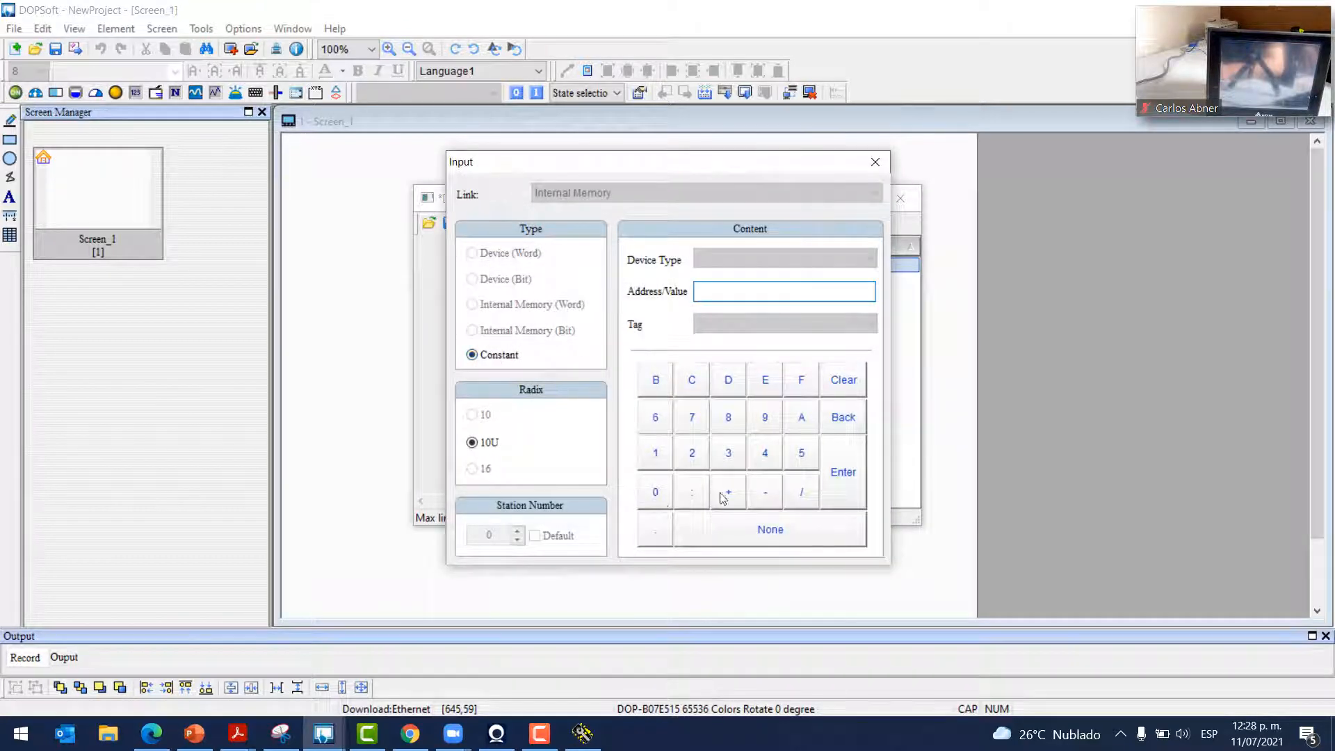
click(654, 492)
click(842, 474)
click(827, 522)
click(853, 180)
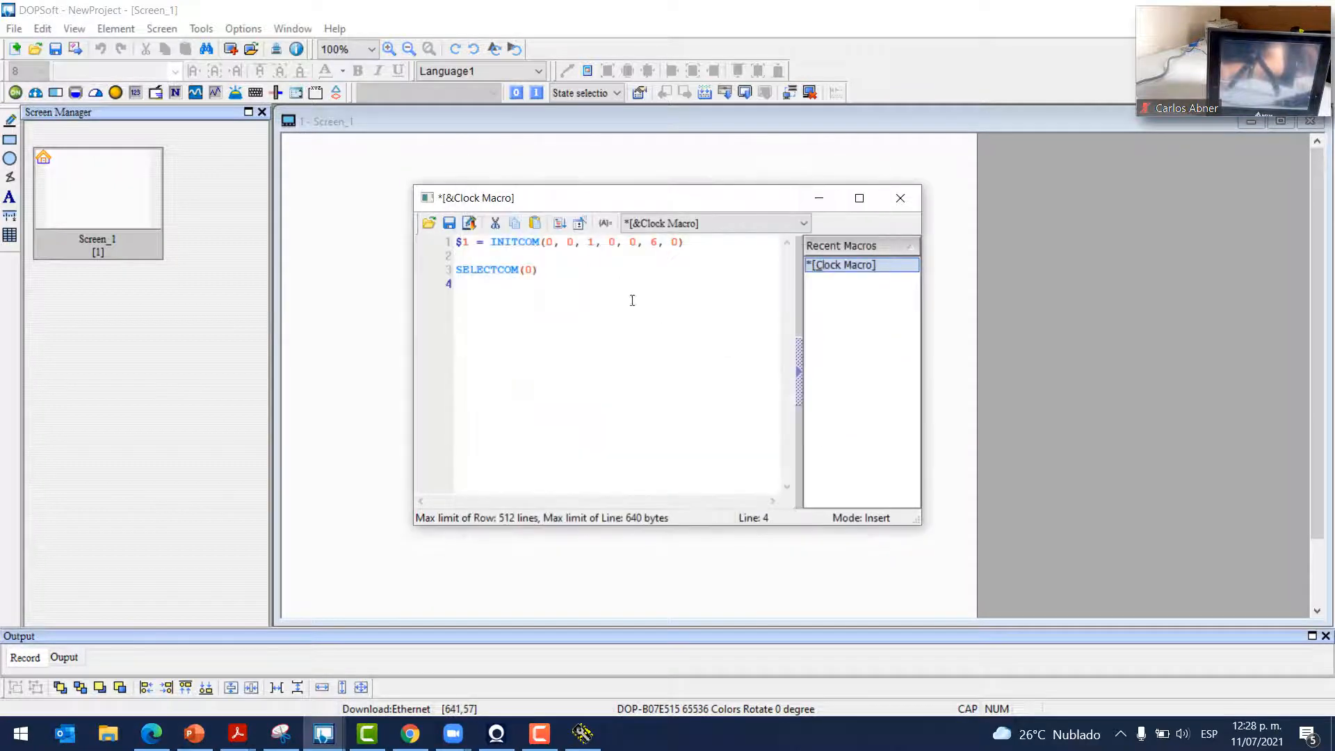
key(Return)
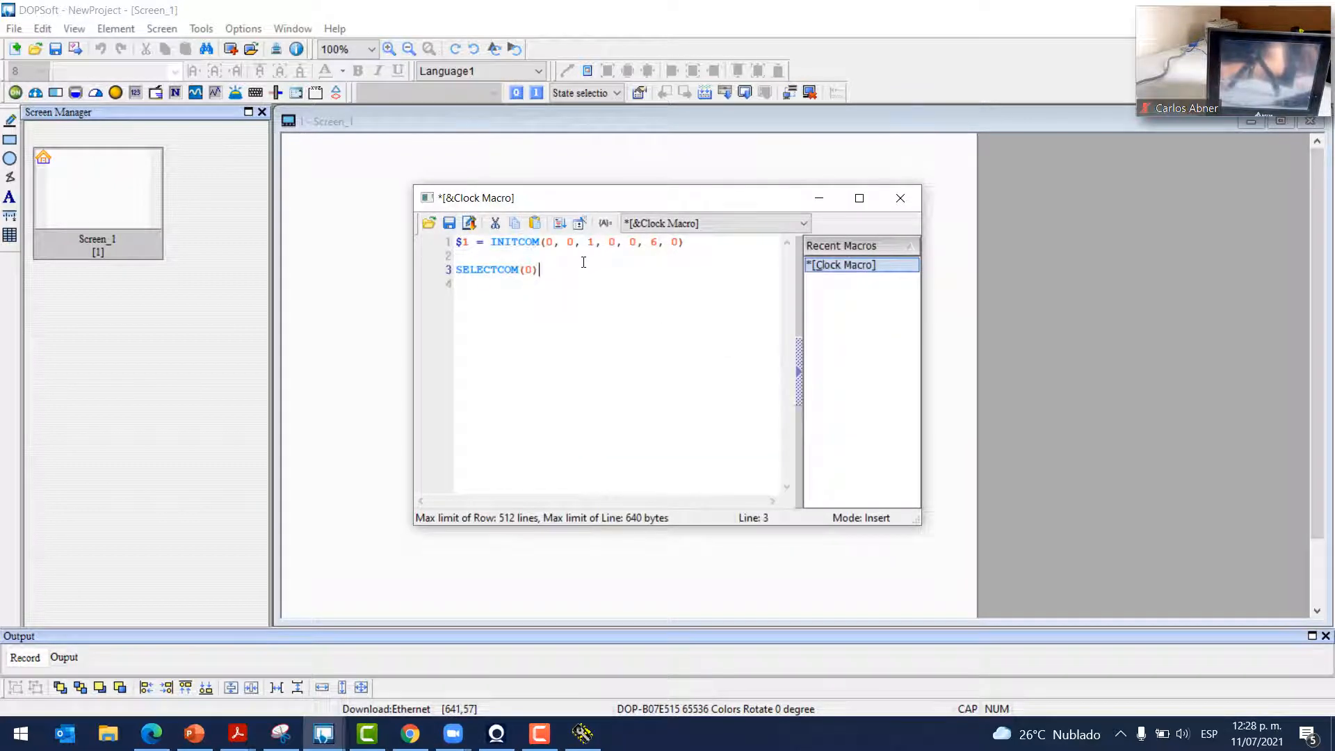
key(Return)
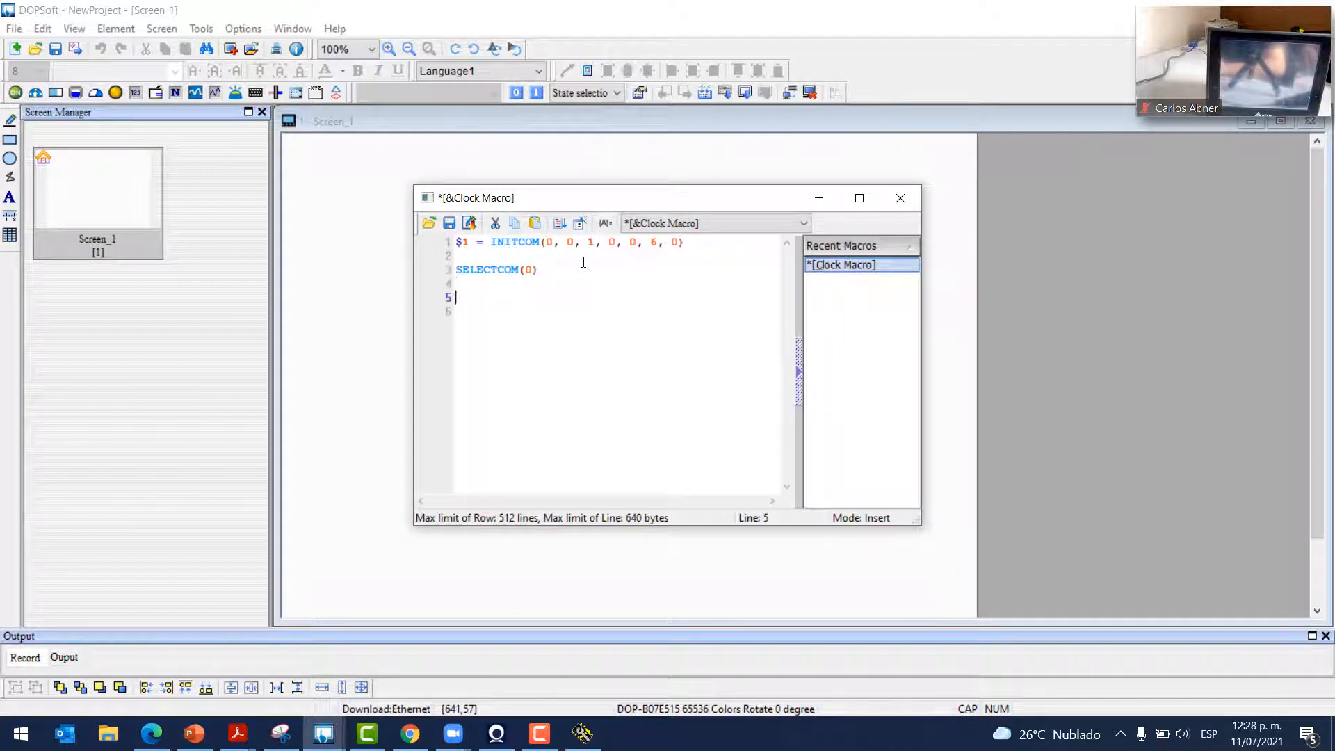
Start a new GETCHARS command from the COM port category in the macro command builder
click(580, 223)
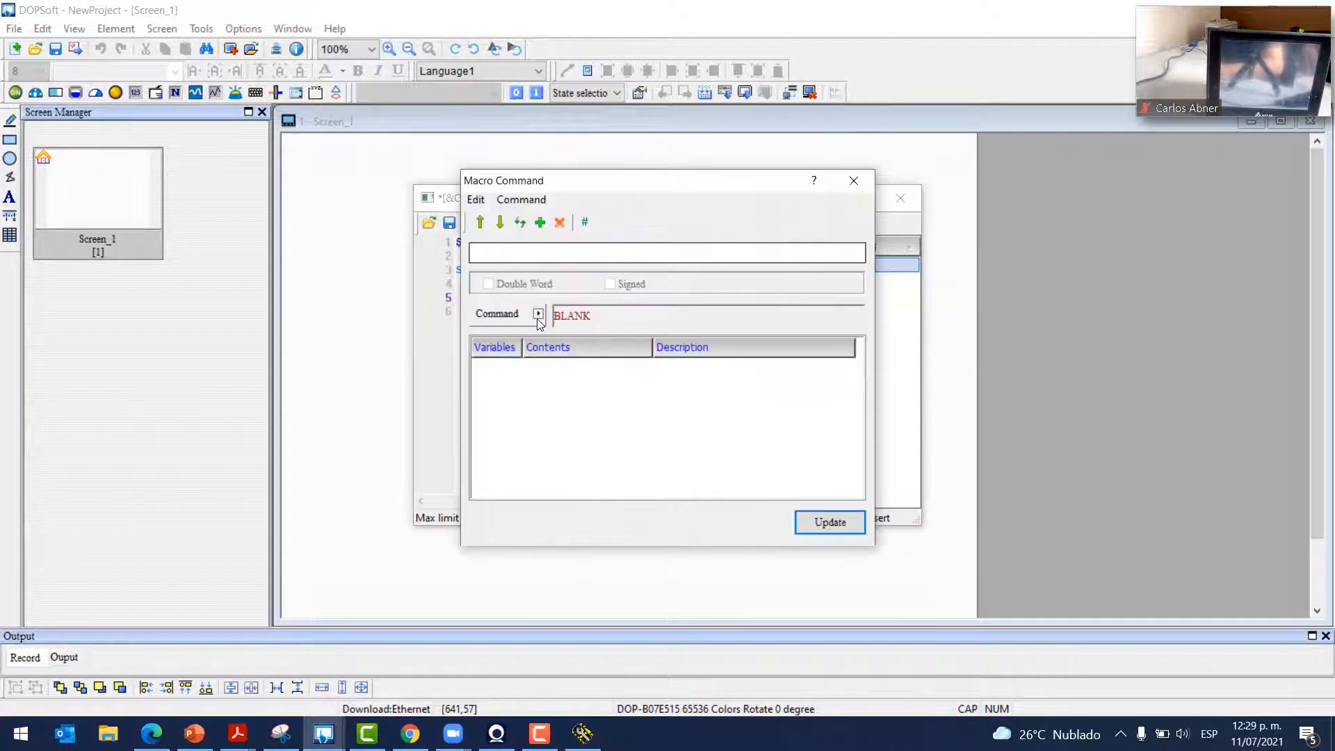
click(539, 314)
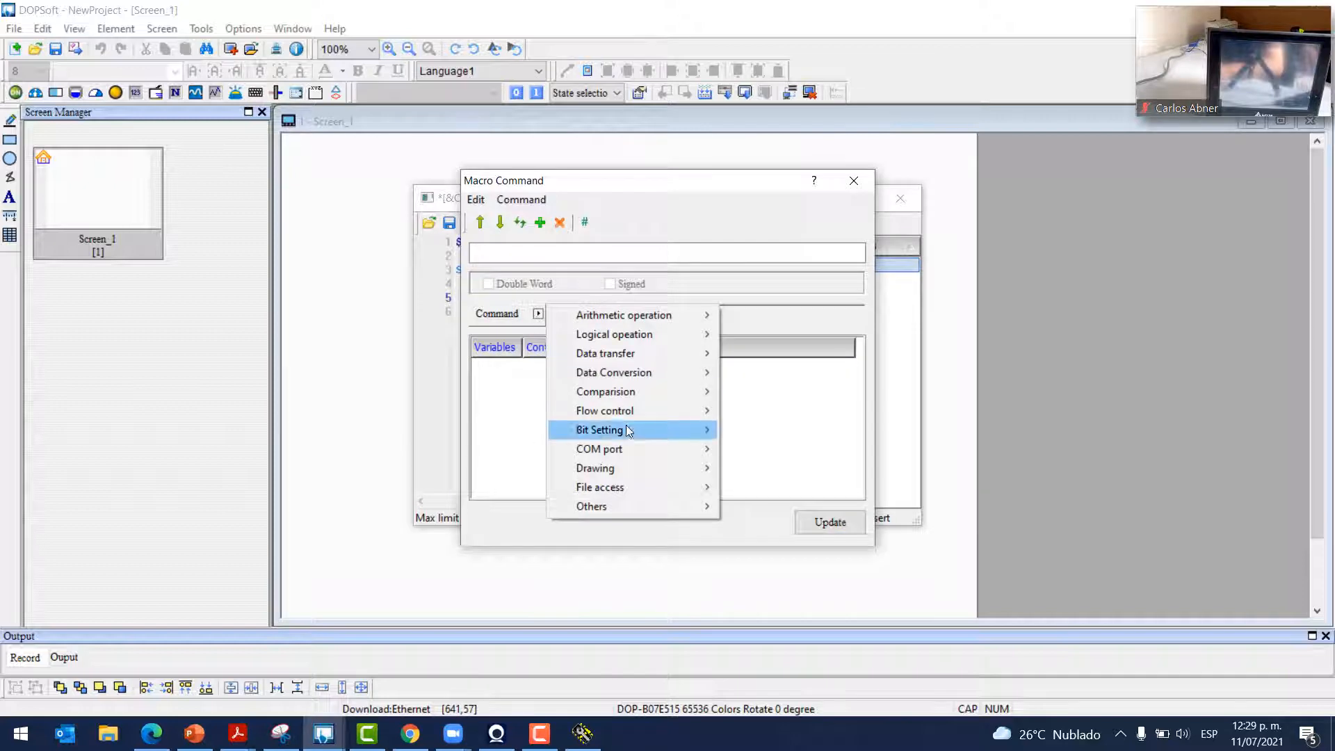
mouse_move(621, 451)
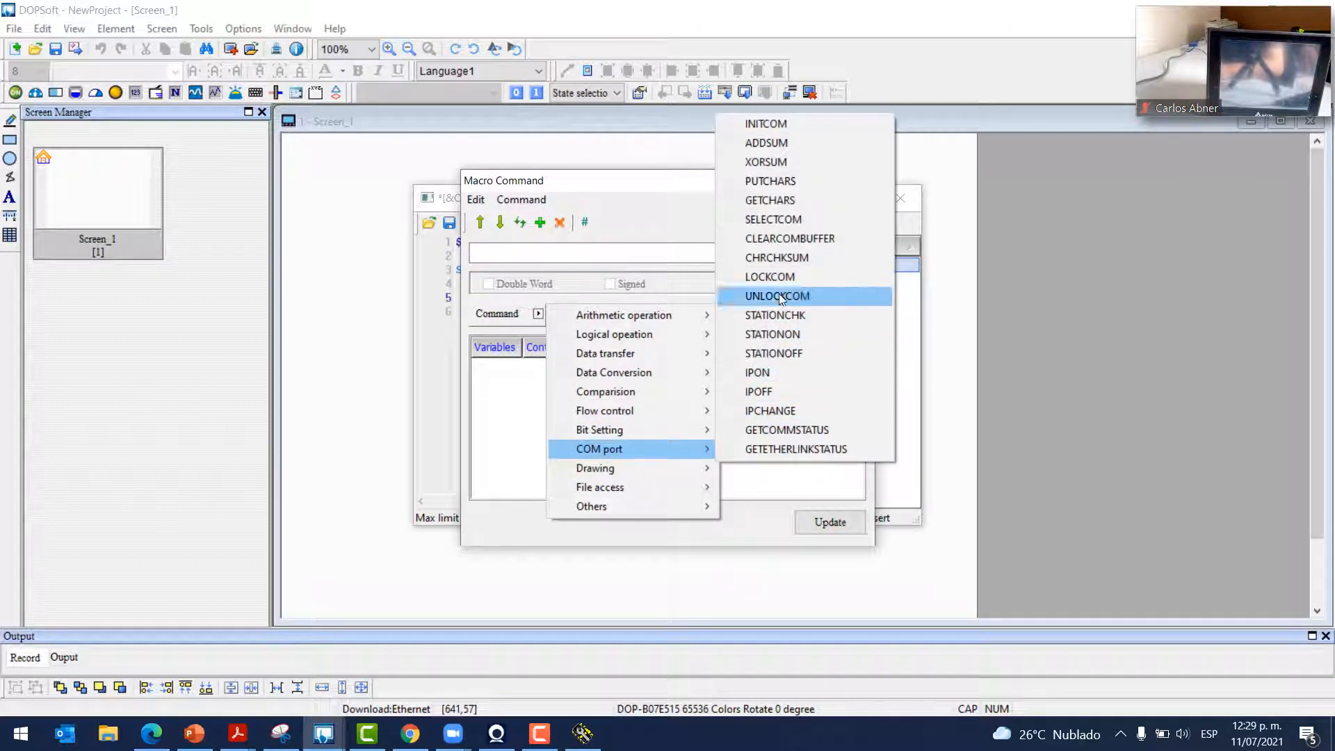
click(778, 201)
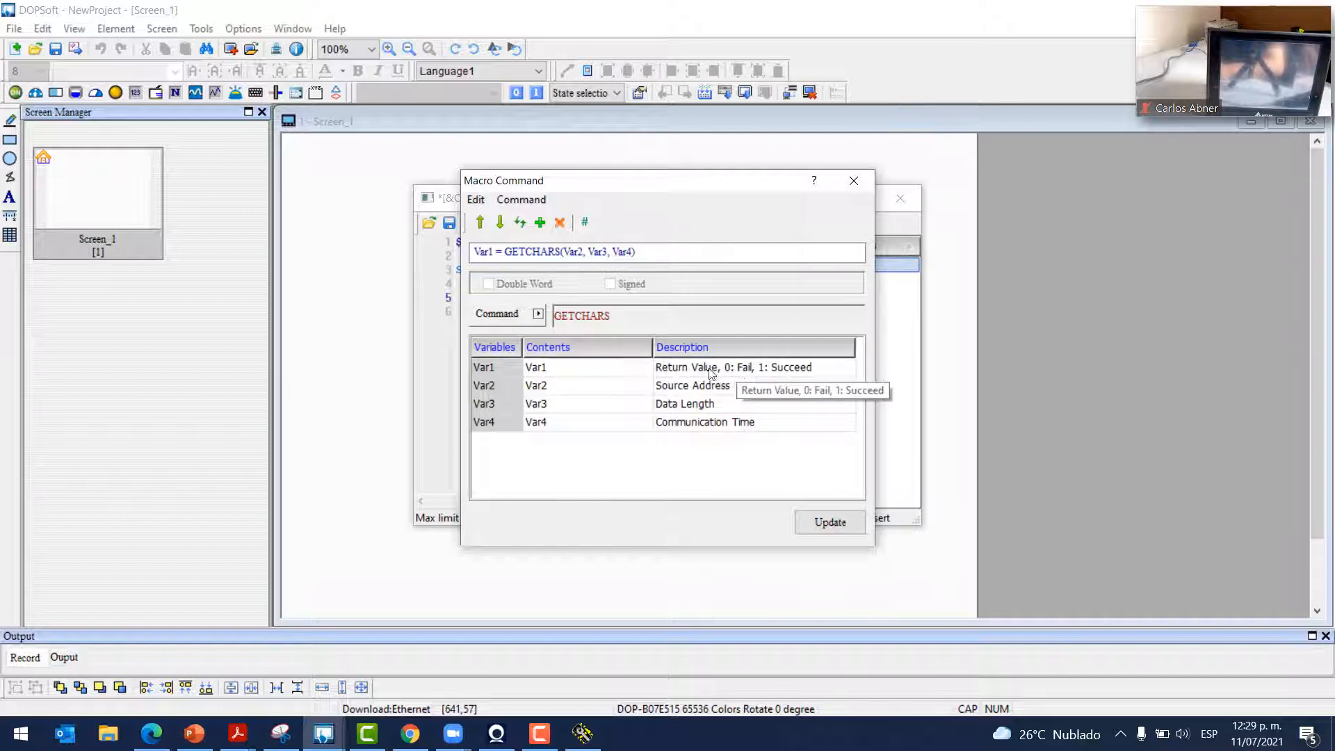
Set the GETCHARS return value to $10 and the source address to $200
click(646, 371)
click(643, 368)
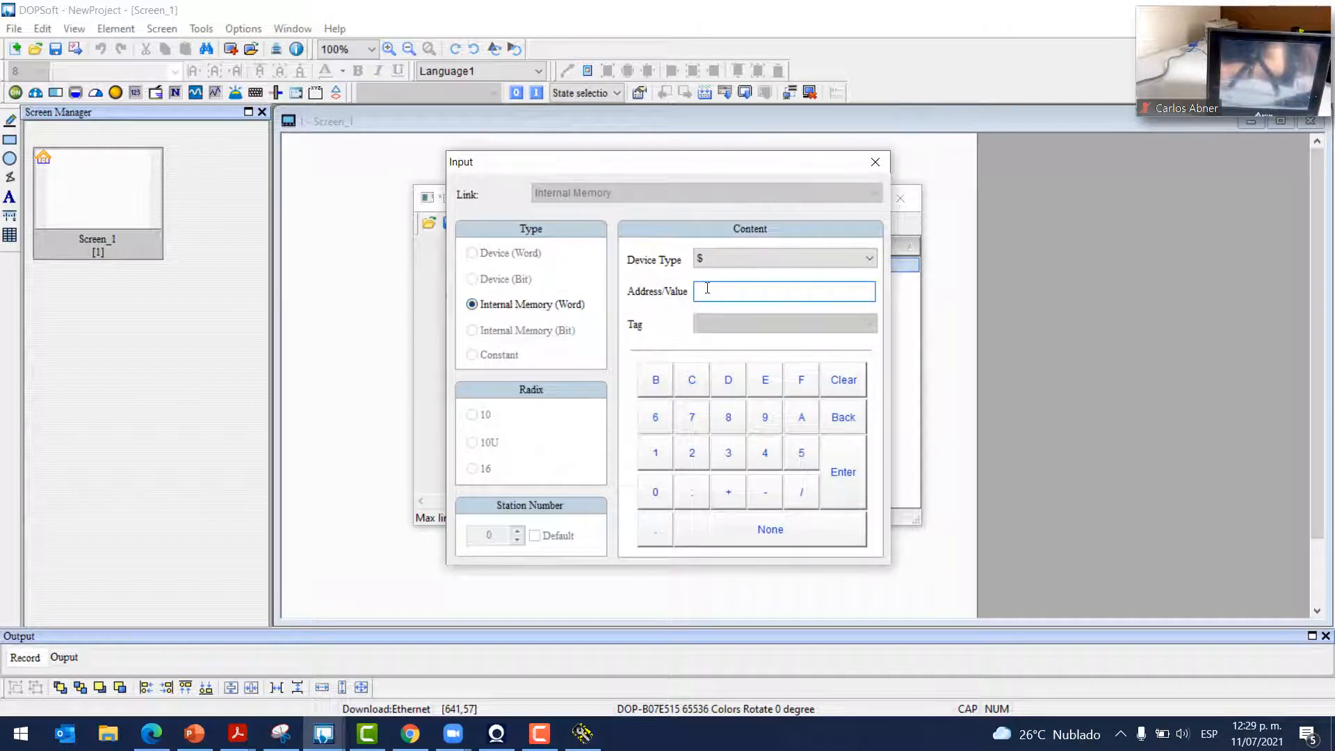
text(10)
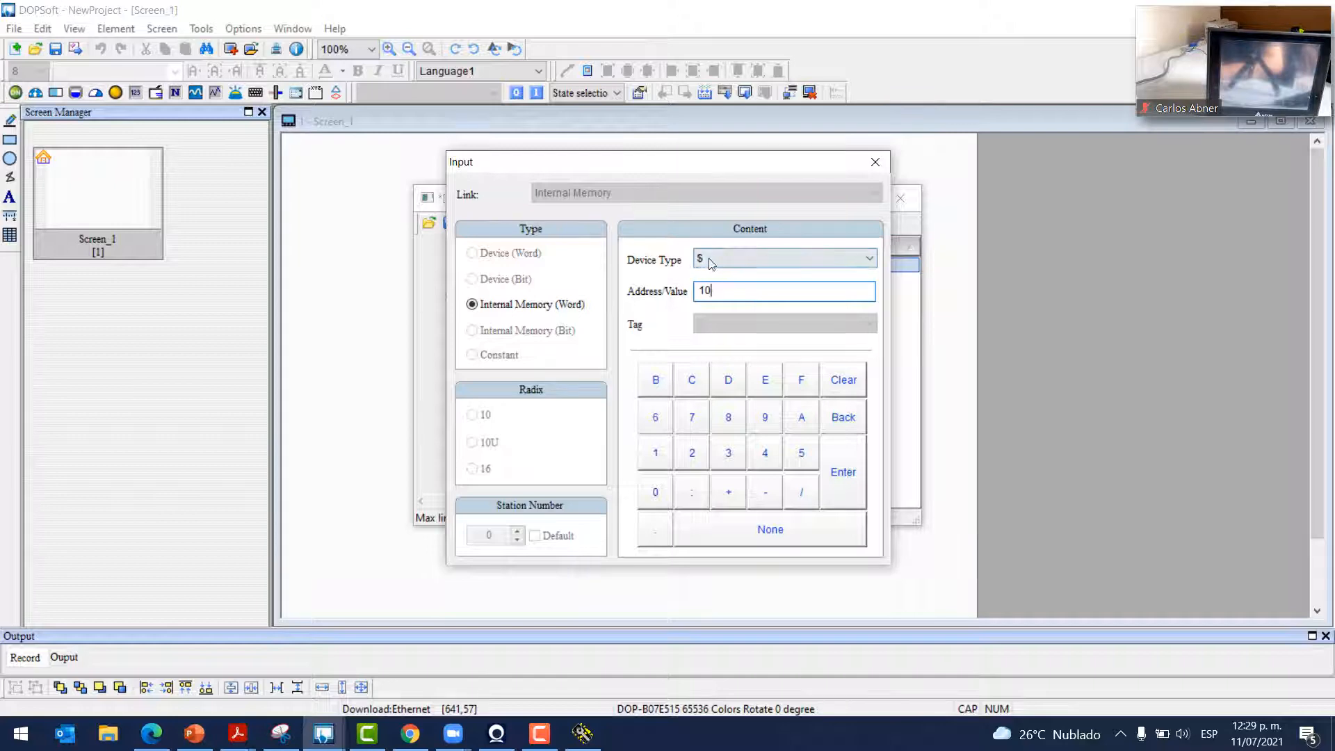
click(840, 475)
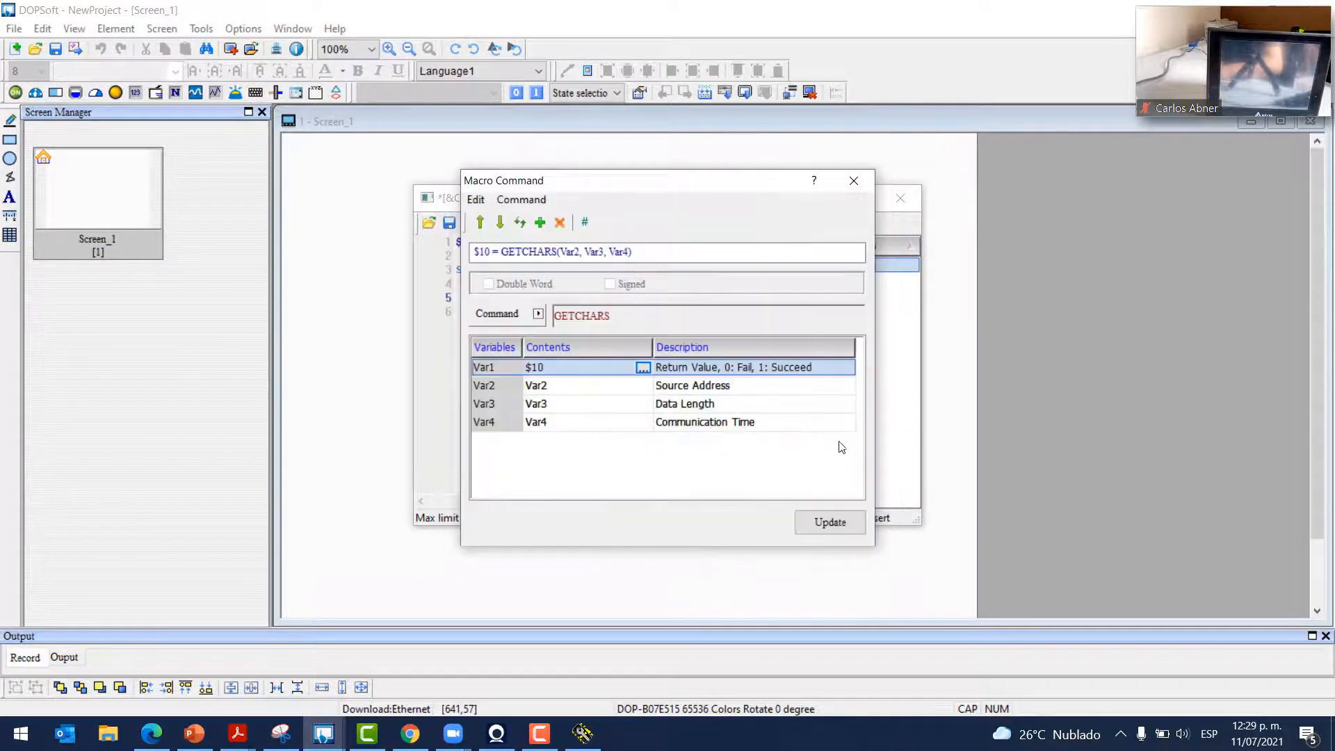
click(644, 386)
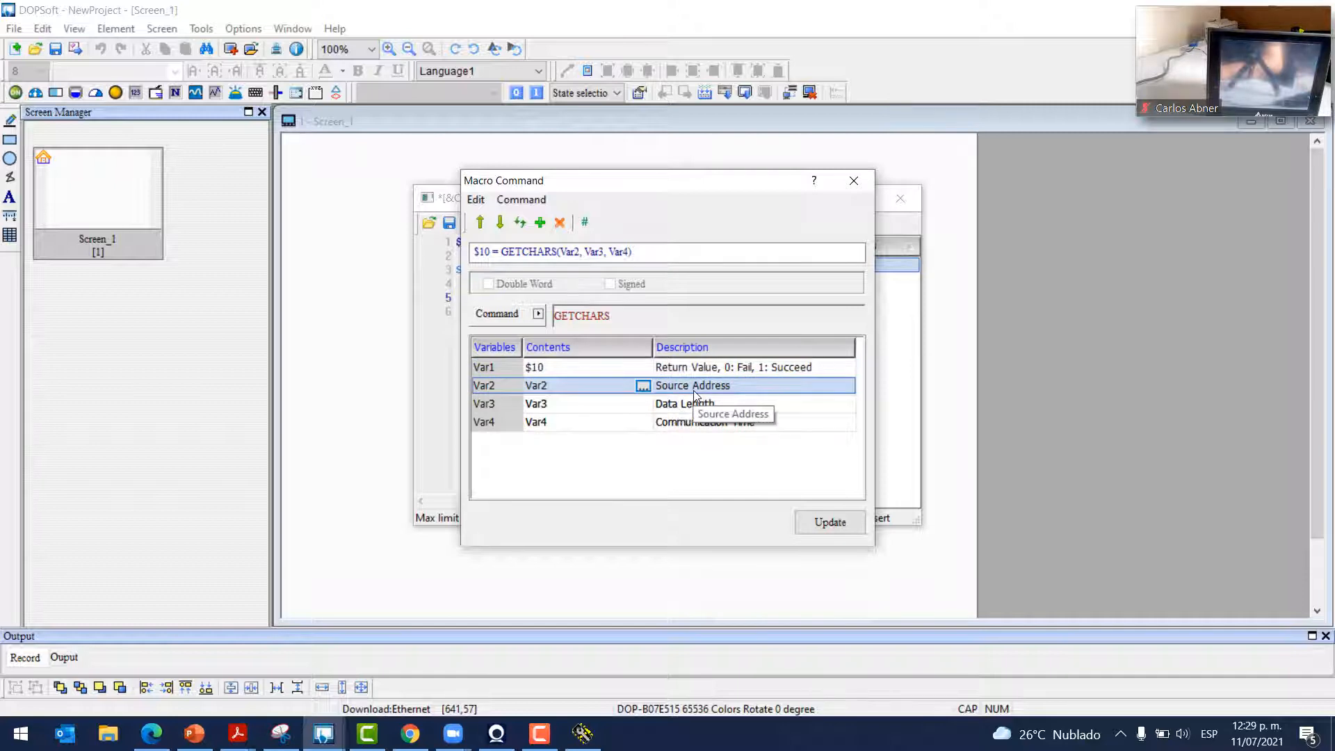
click(644, 386)
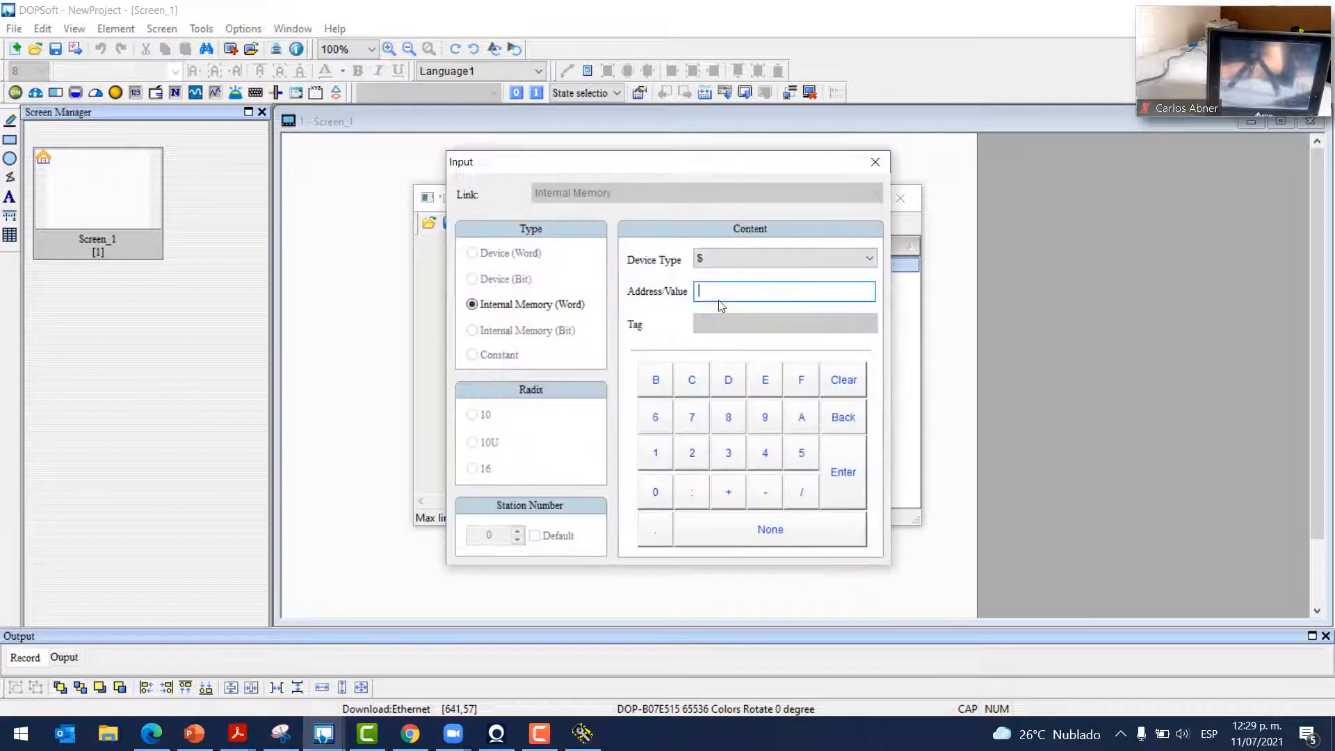
text(200)
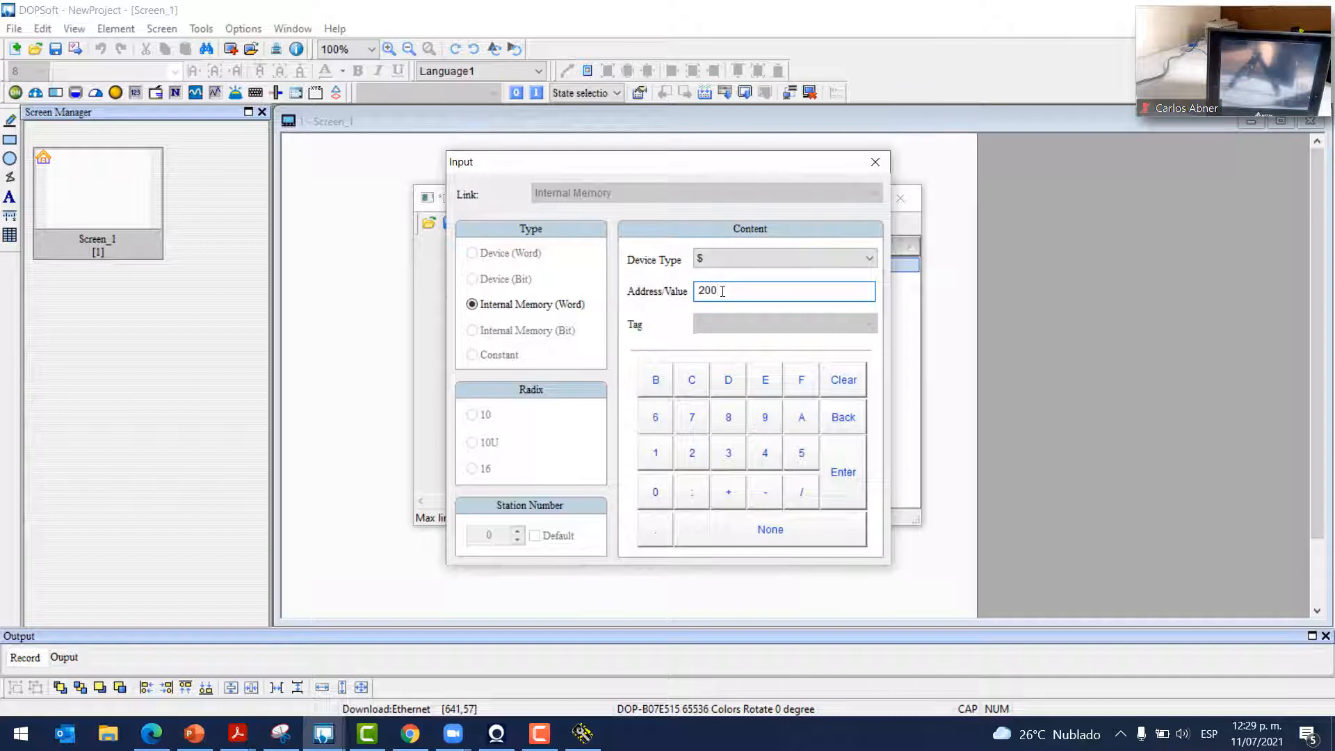
click(838, 492)
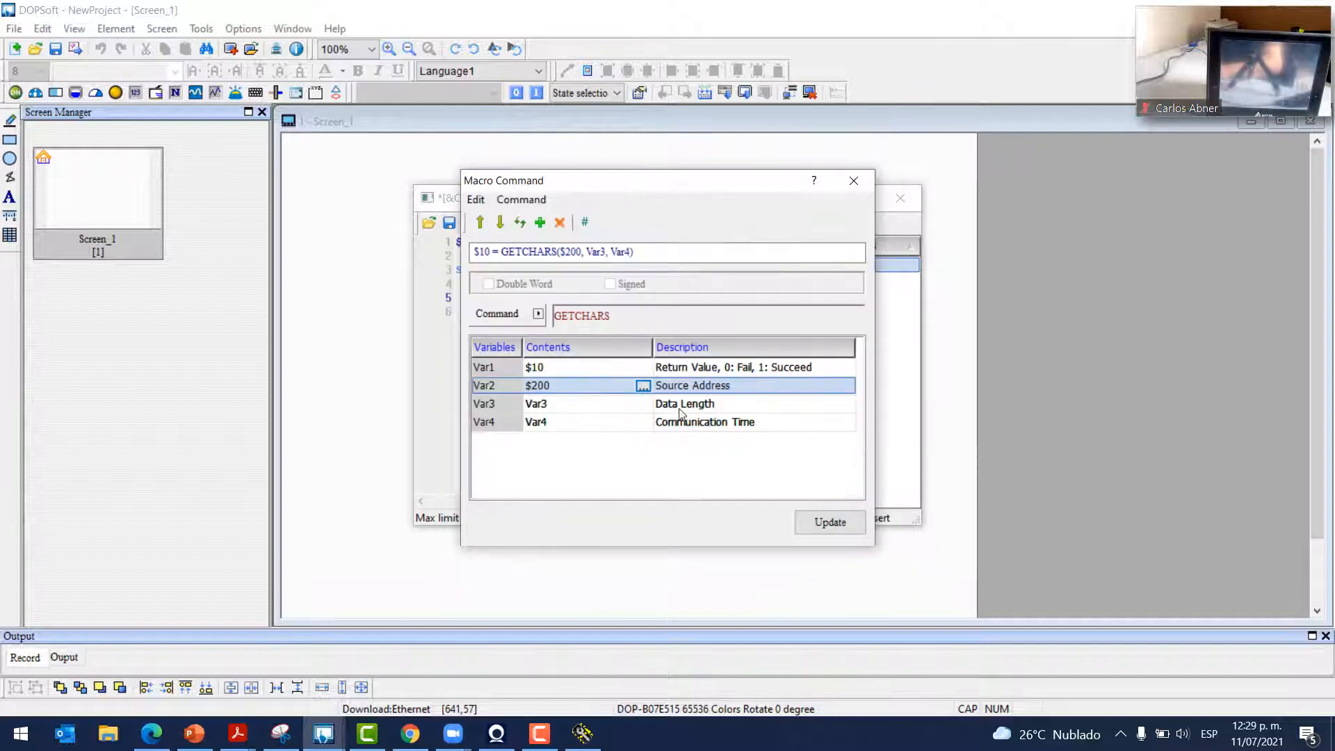
Set the GETCHARS data length to the constant 50
click(647, 410)
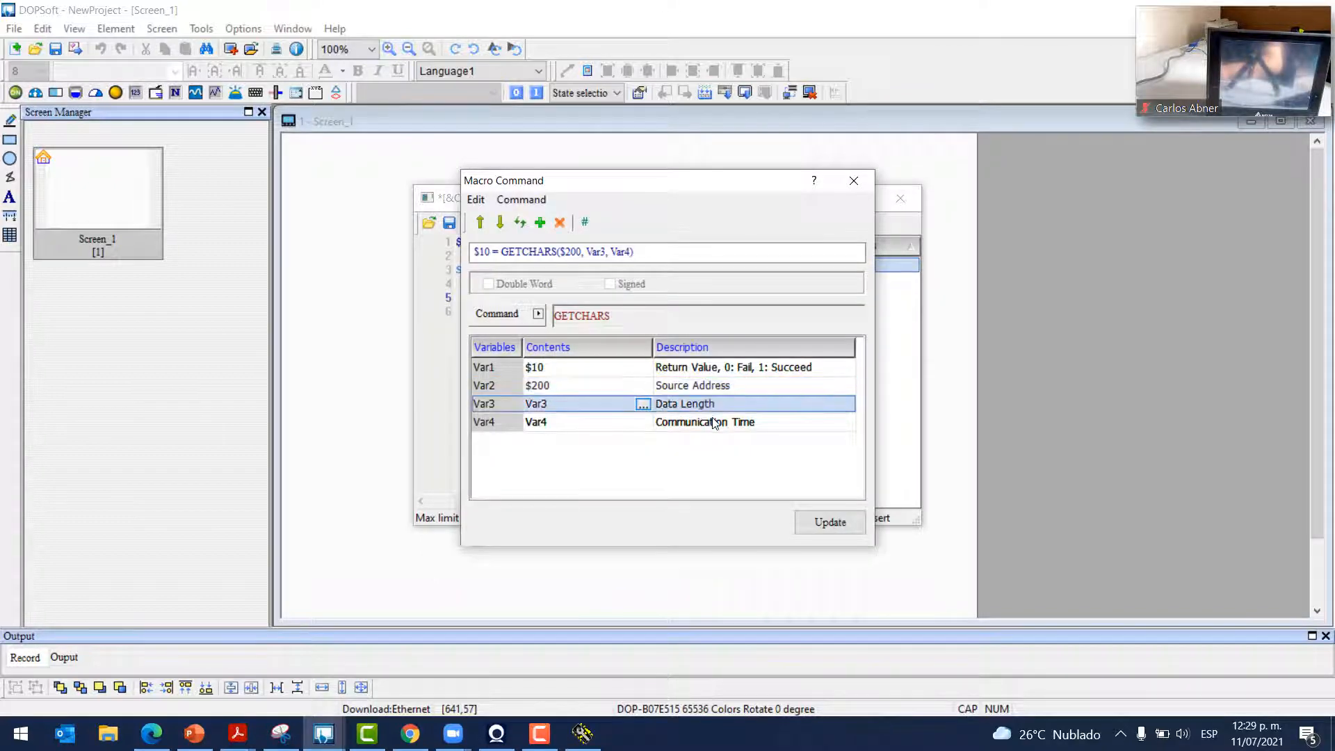
click(643, 404)
click(495, 356)
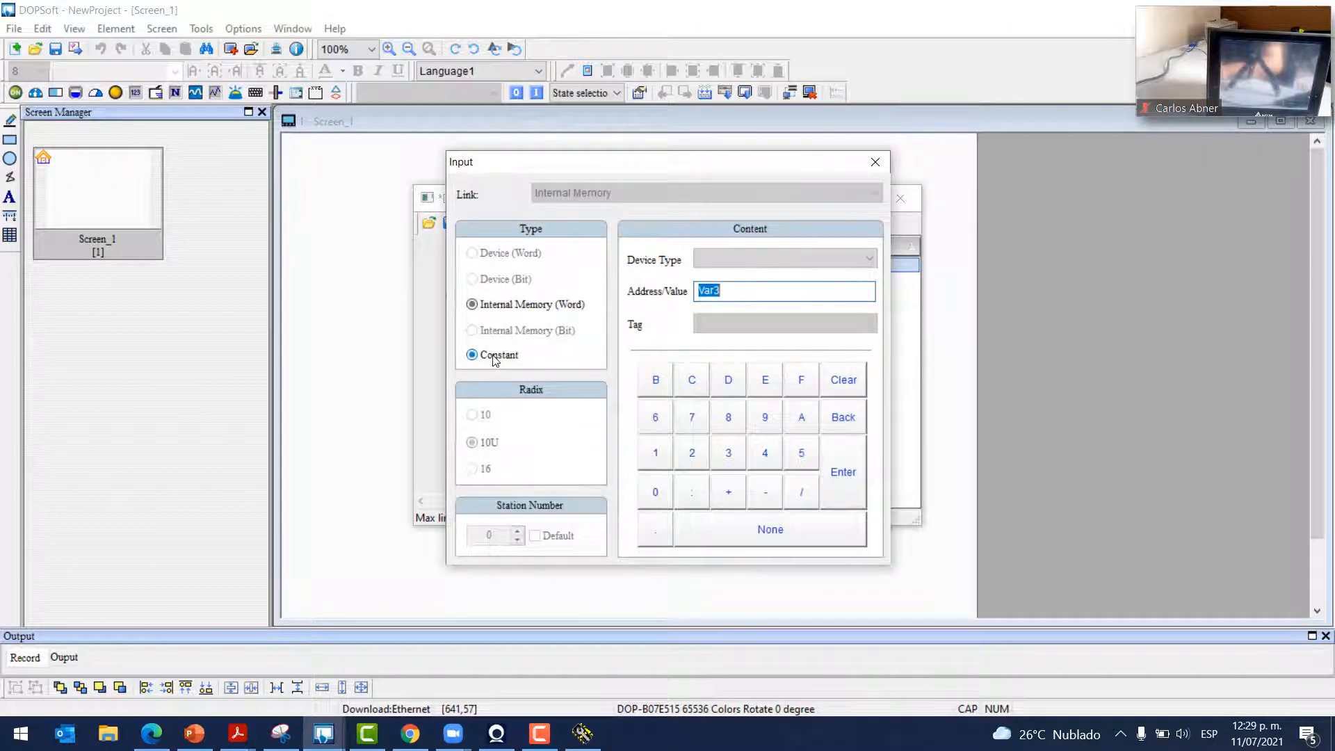
click(580, 306)
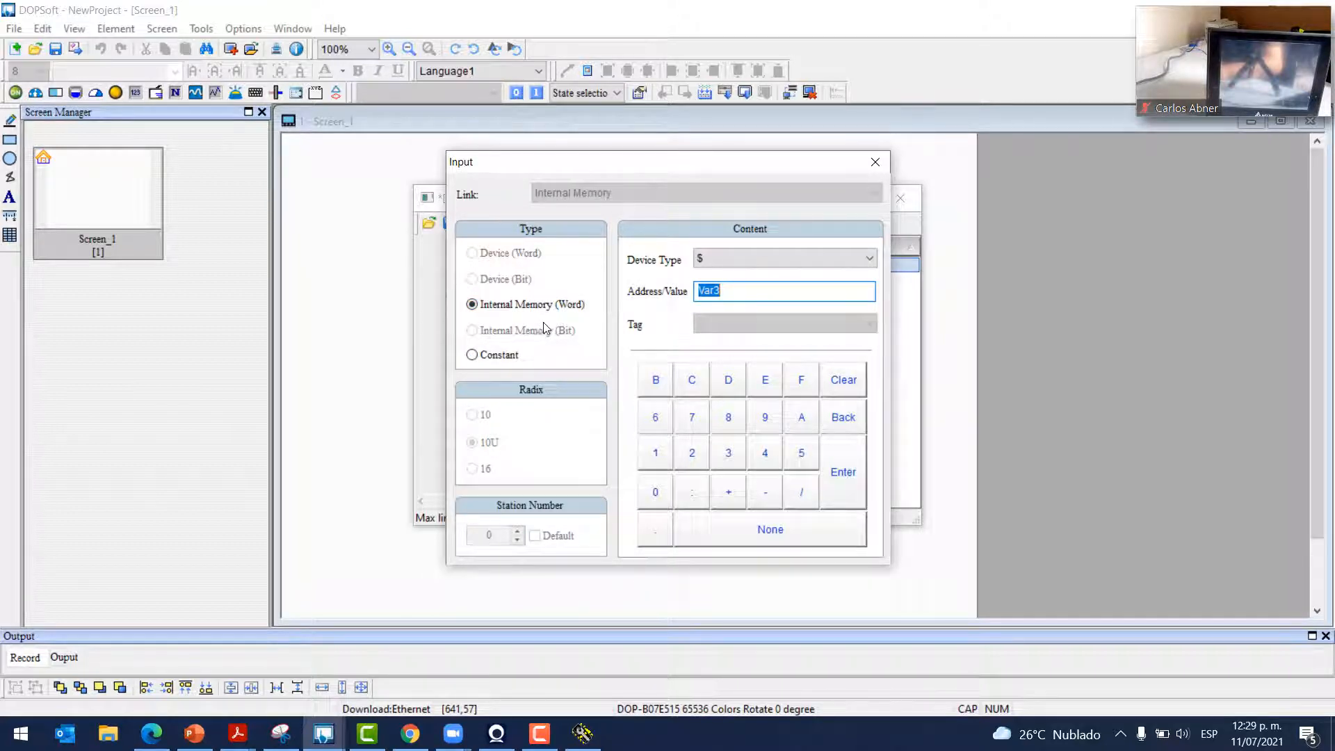
click(491, 357)
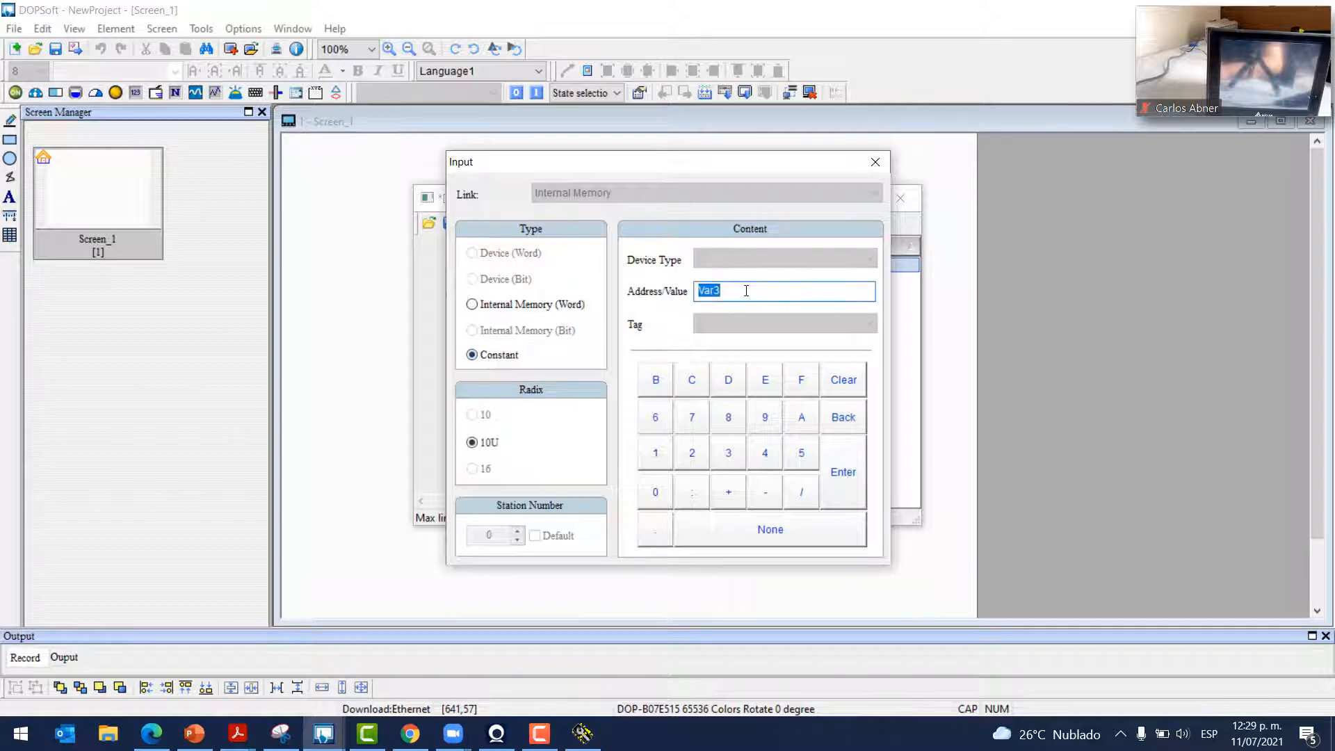
text(50)
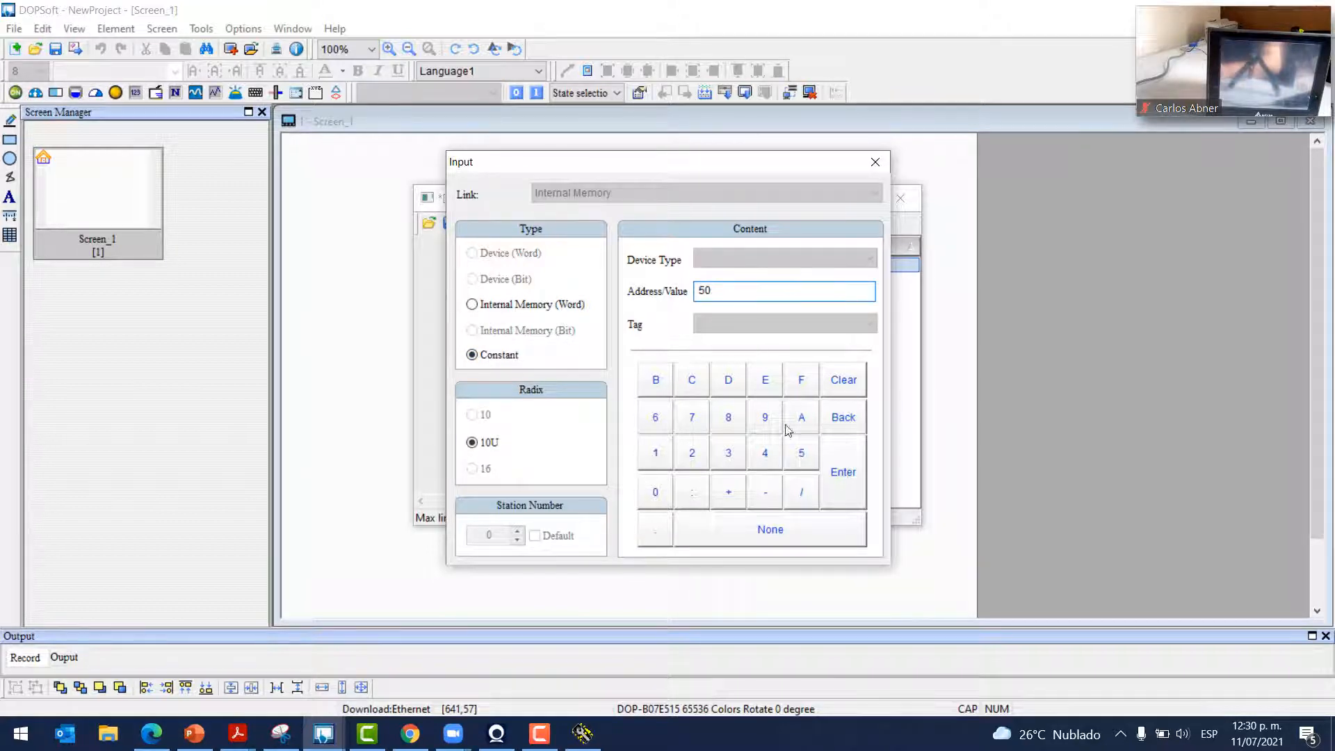
click(843, 472)
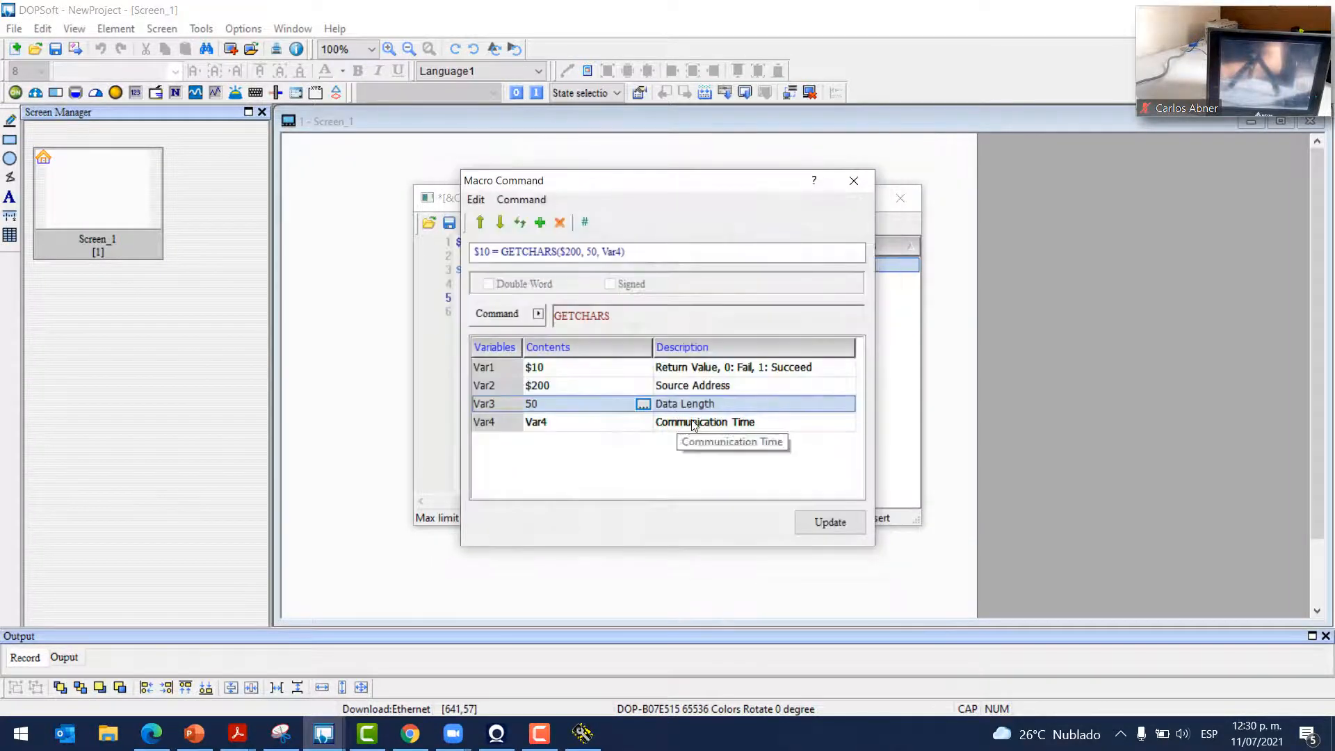
Set communication time to constant 1000 and apply $10 = GETCHARS($200, 50, 1000) to line 5
click(644, 429)
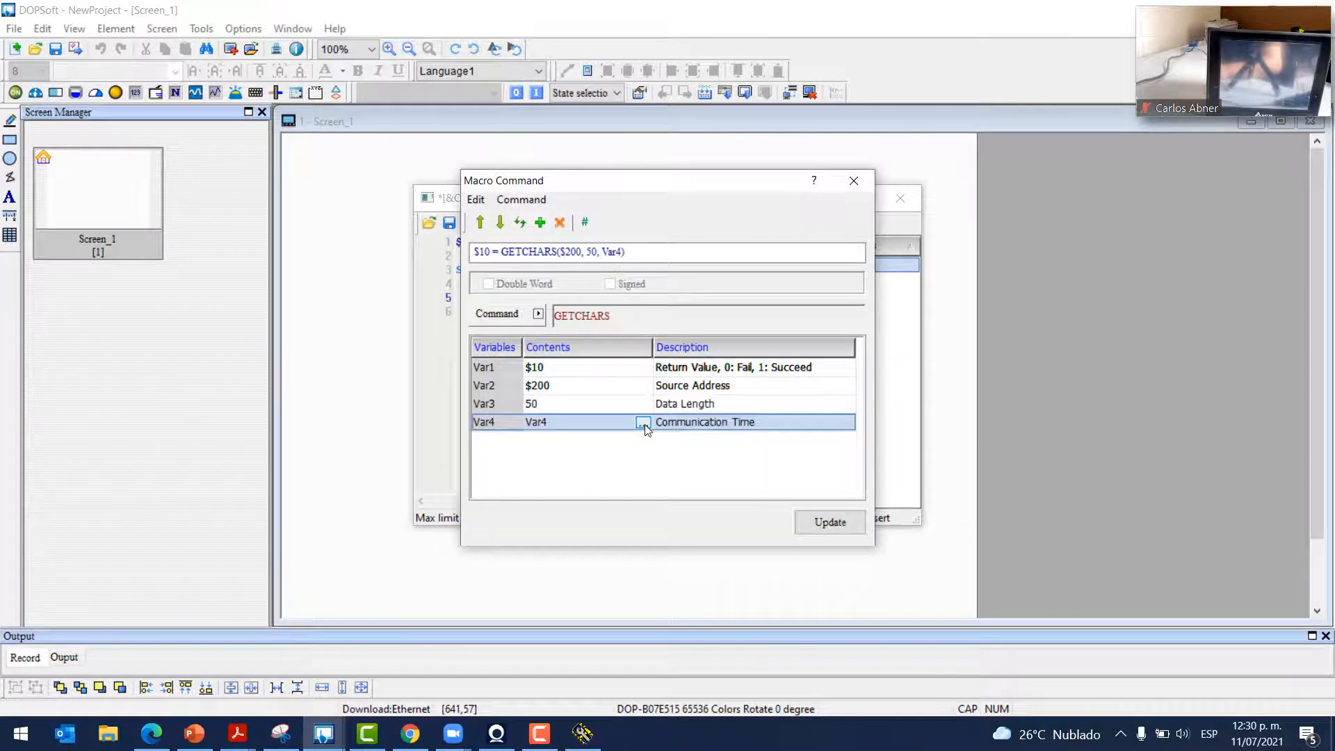
click(644, 424)
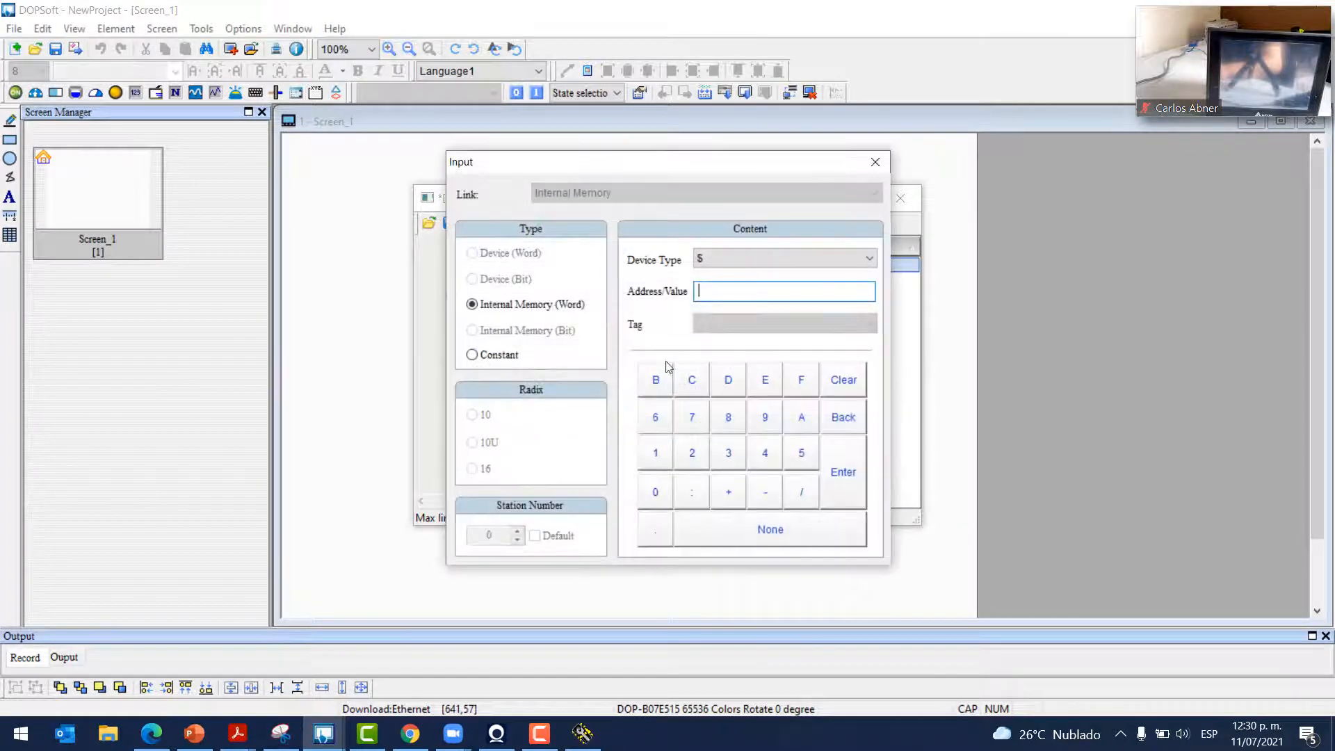
click(505, 357)
text(1000)
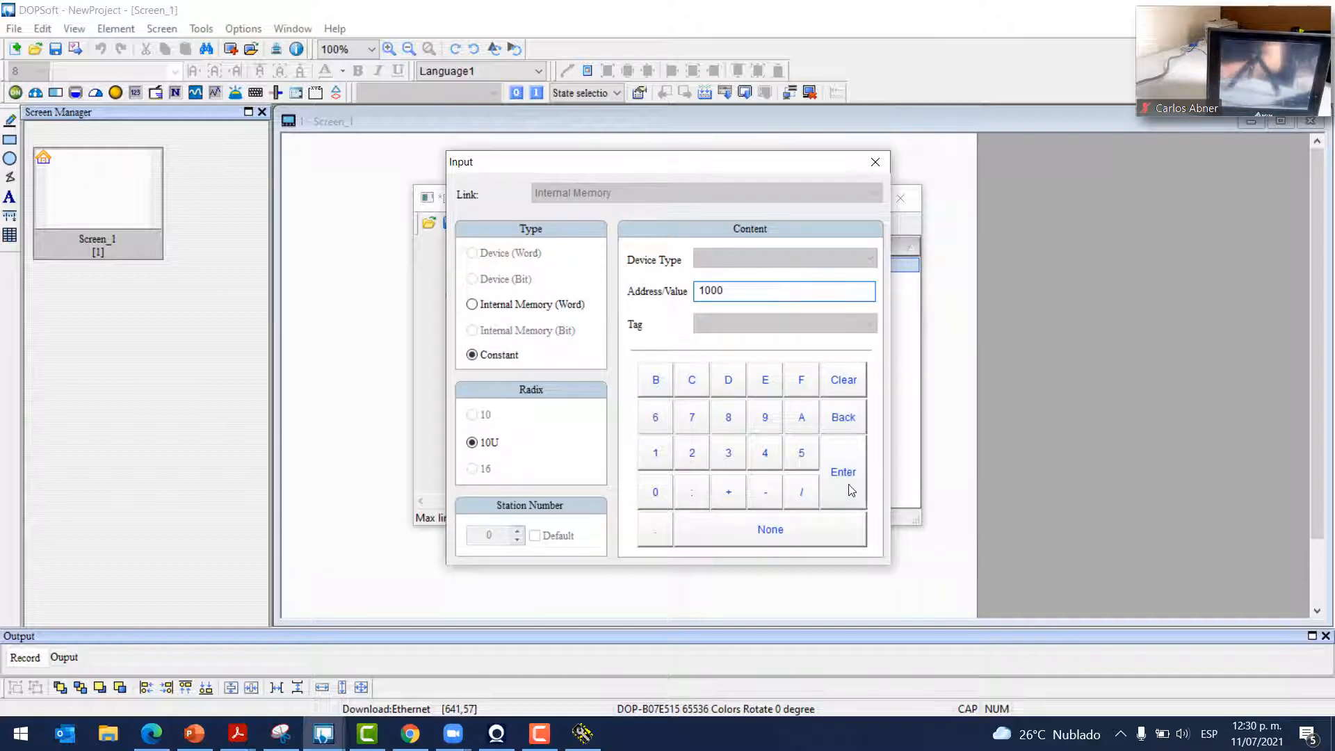
click(852, 490)
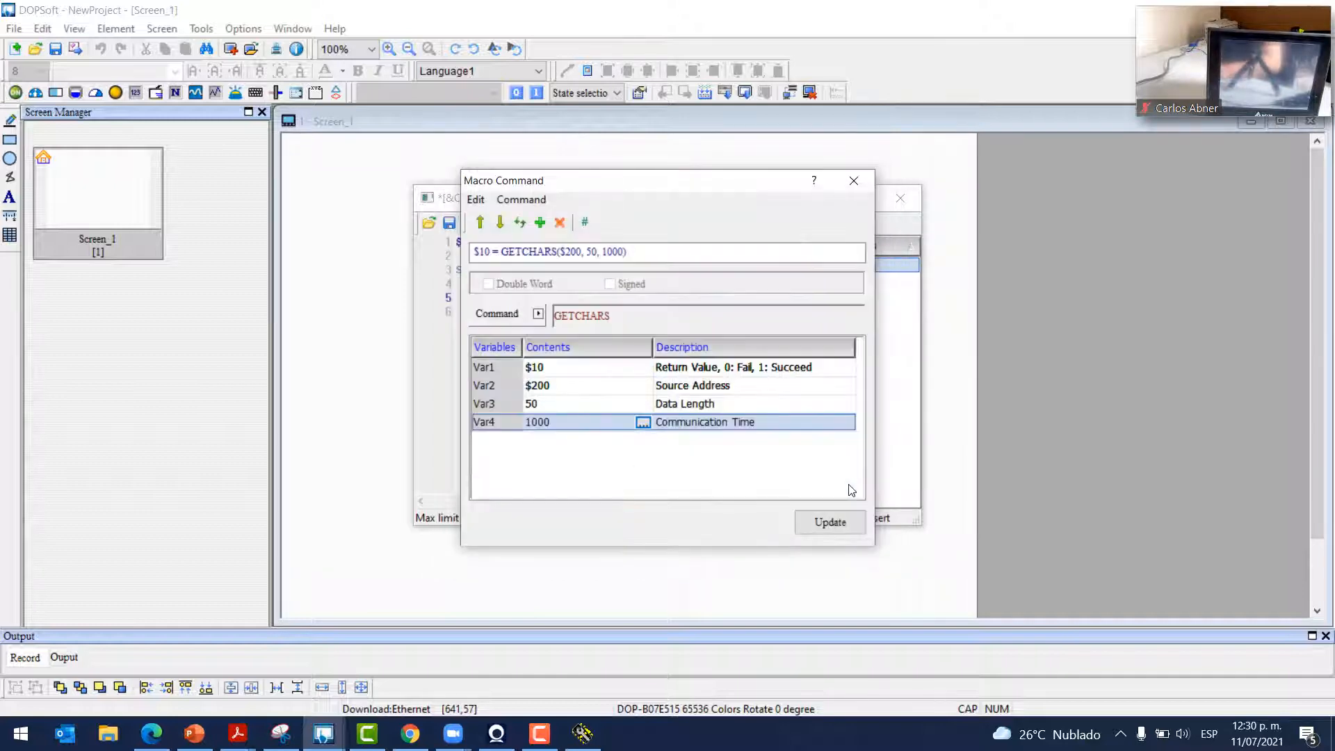
click(830, 522)
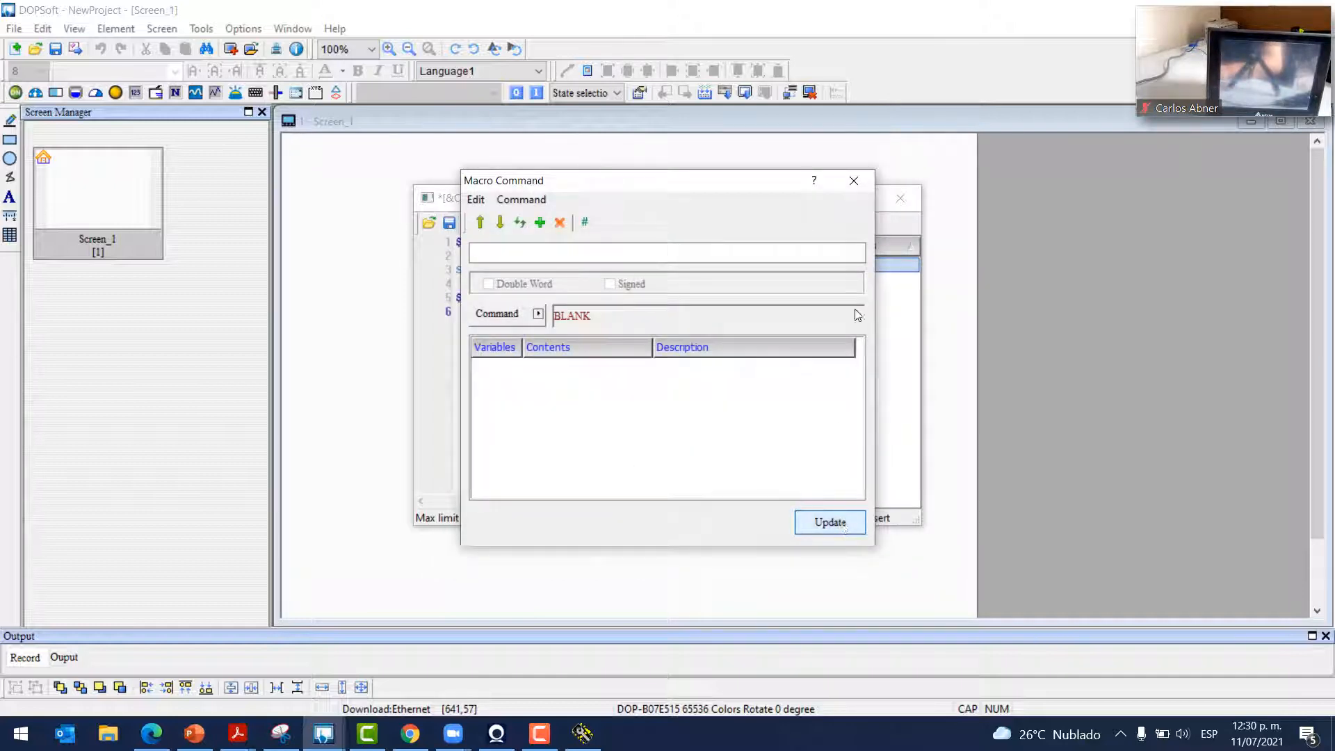
click(854, 180)
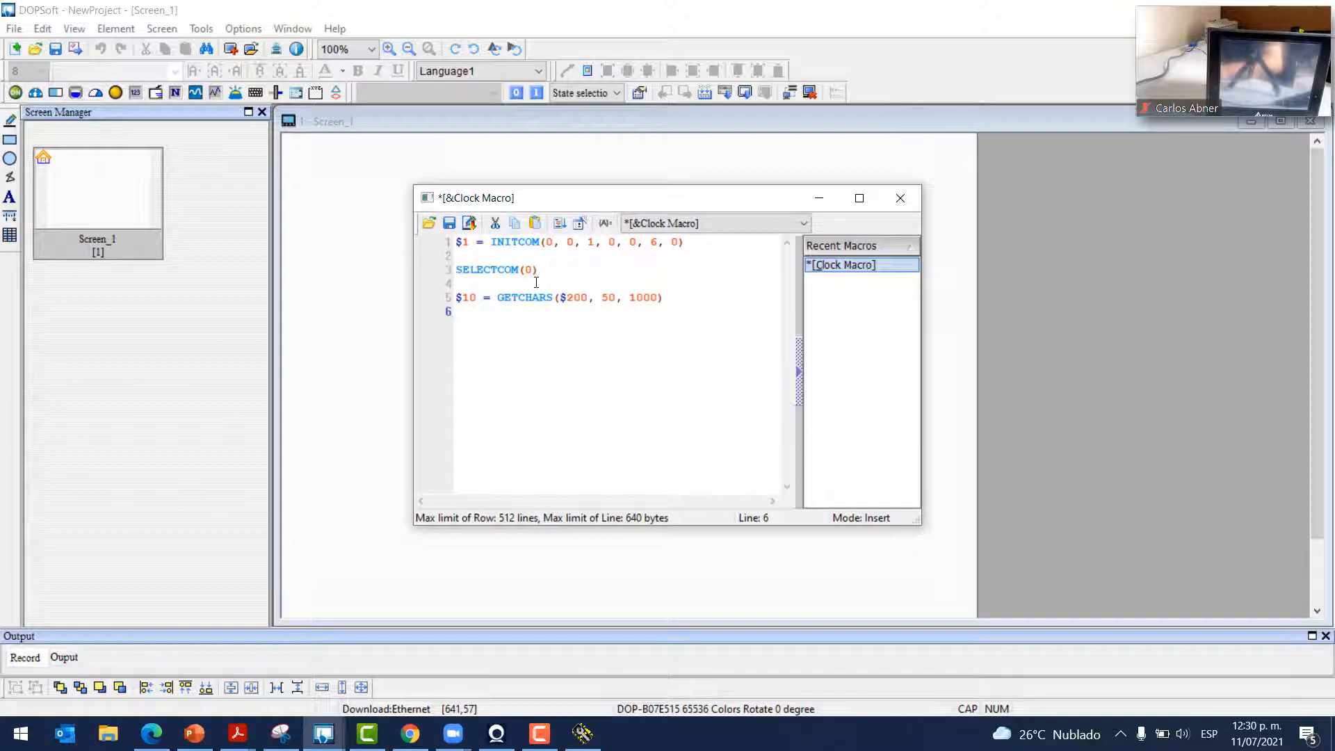
click(887, 201)
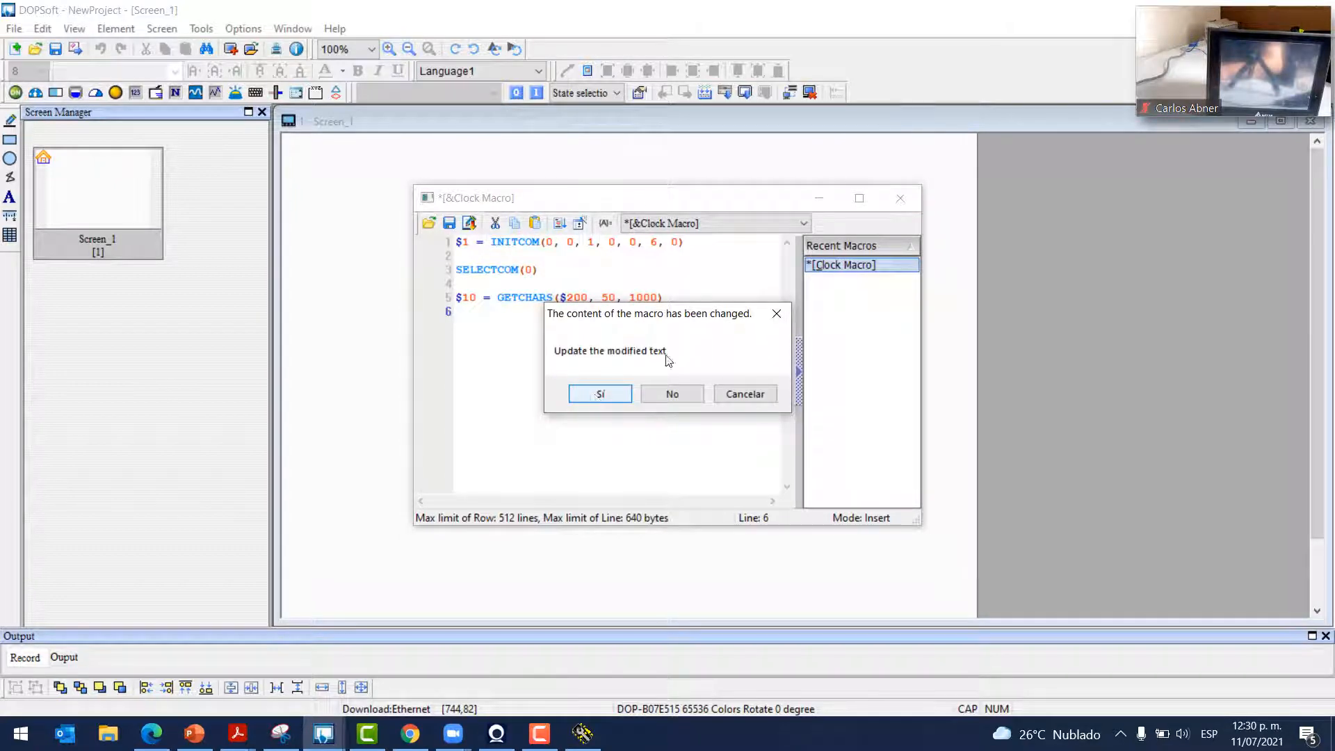
Save the macro changes and draw a Character Display across the top of Screen_1
click(602, 392)
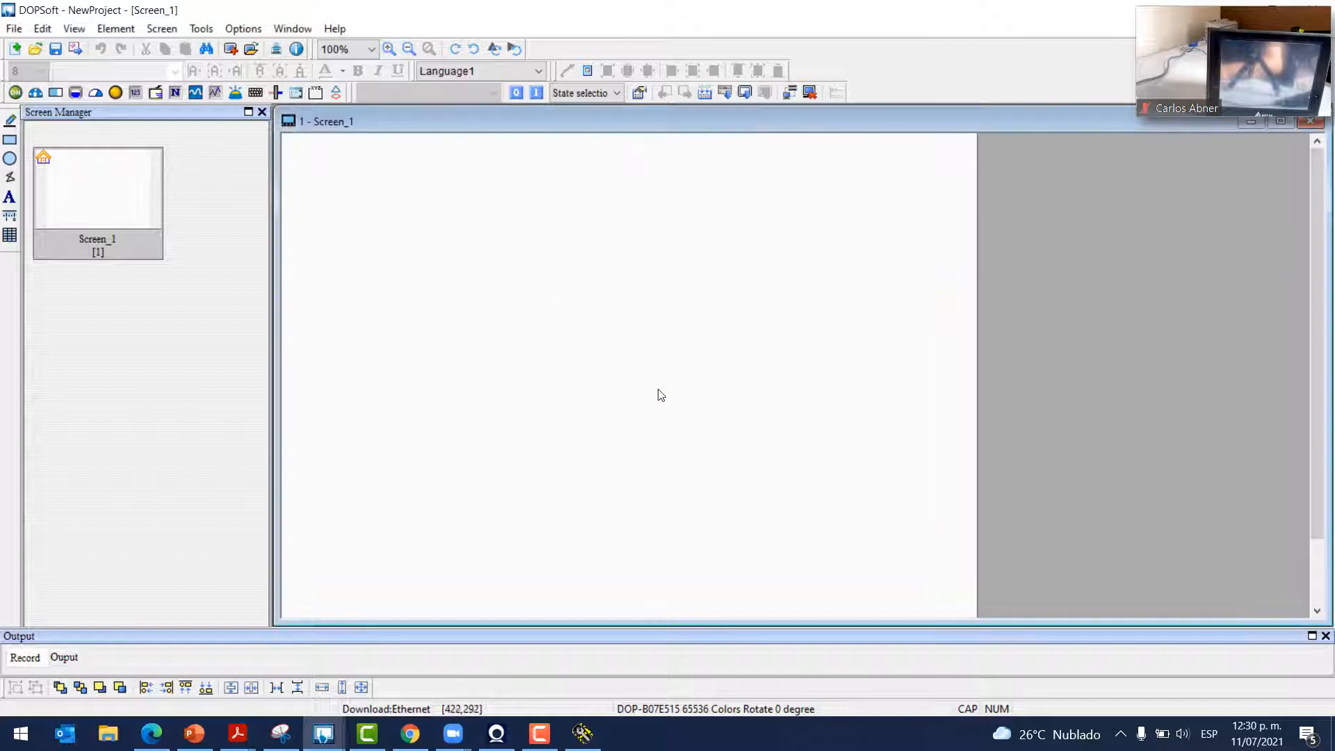
click(116, 28)
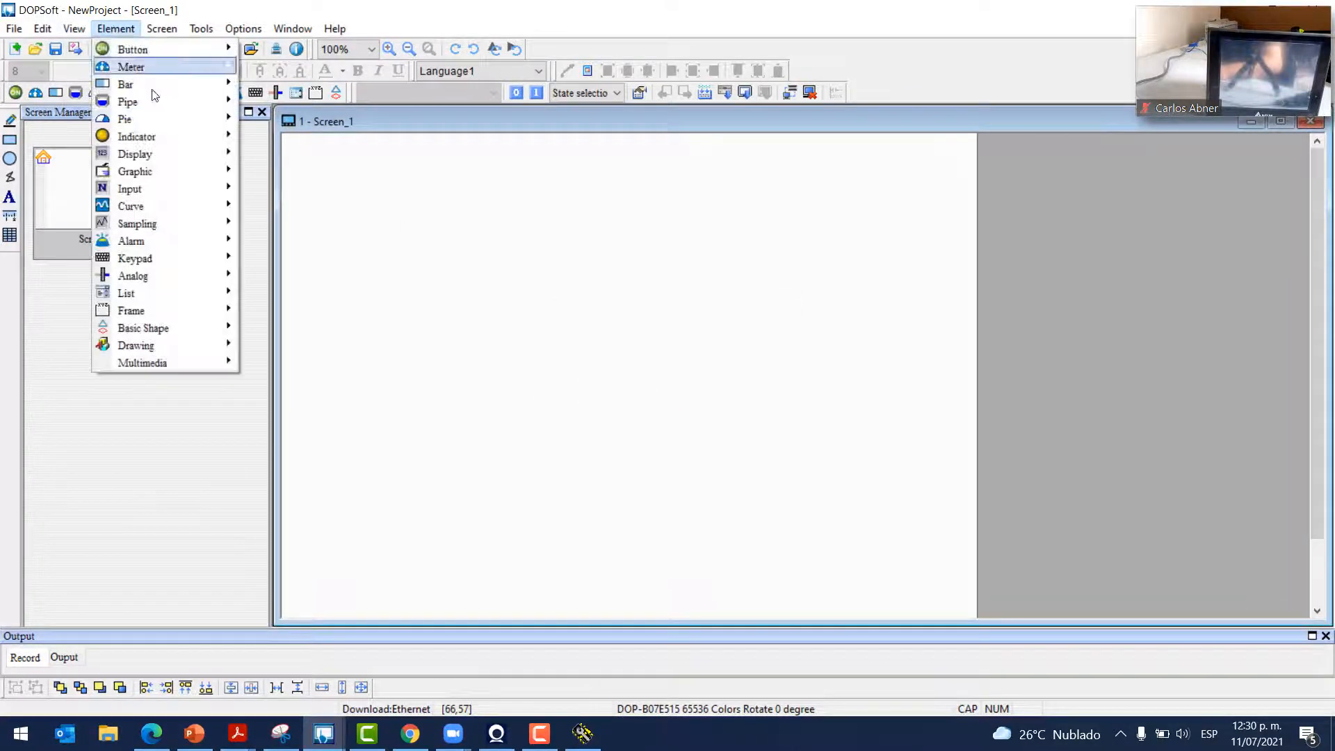
mouse_move(167, 154)
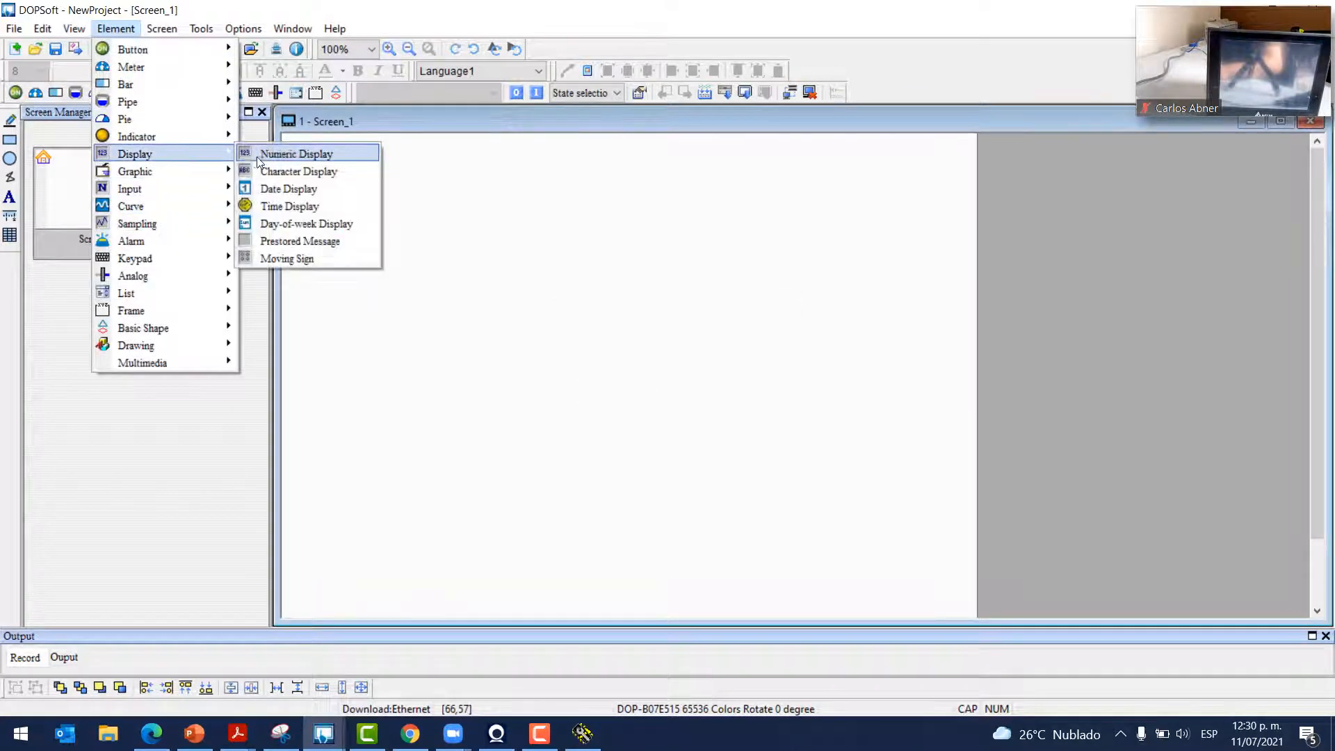
click(289, 173)
drag(299, 175, 948, 358)
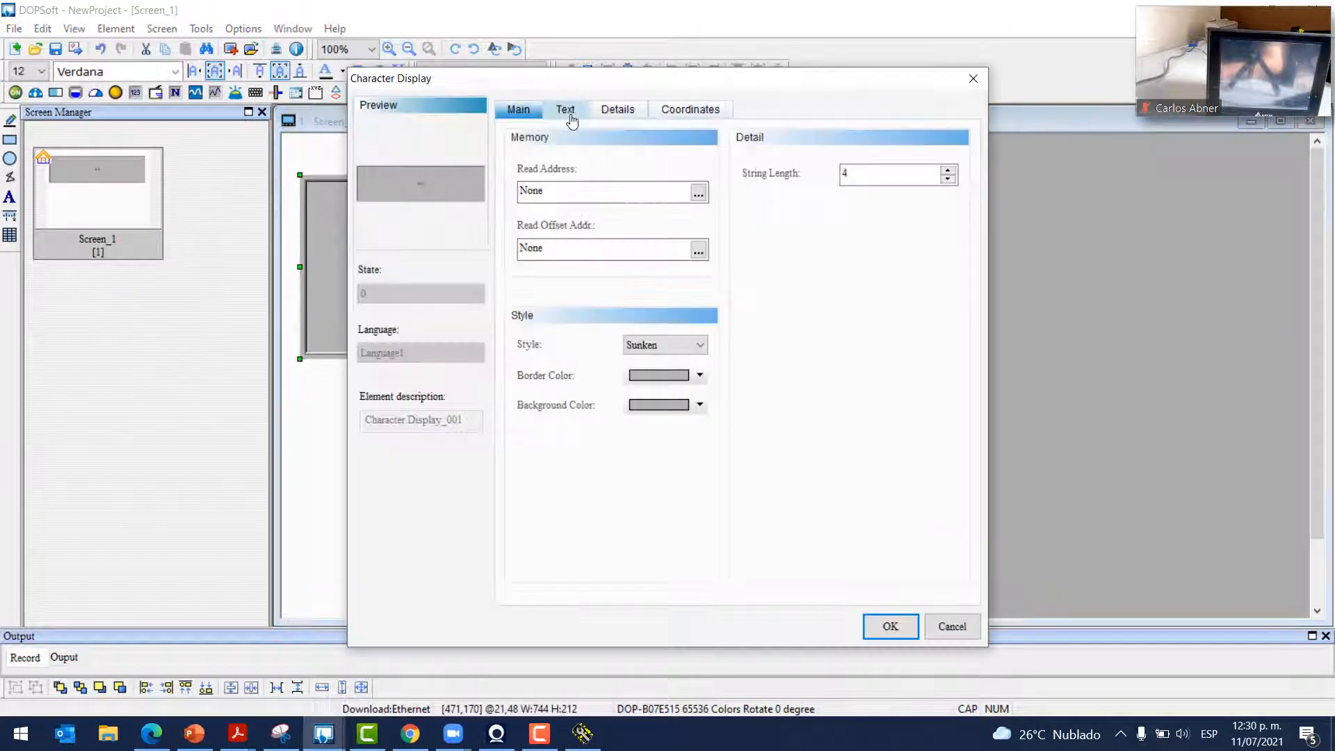
Set the Character Display's String Length to 50
click(878, 176)
drag(878, 178, 820, 181)
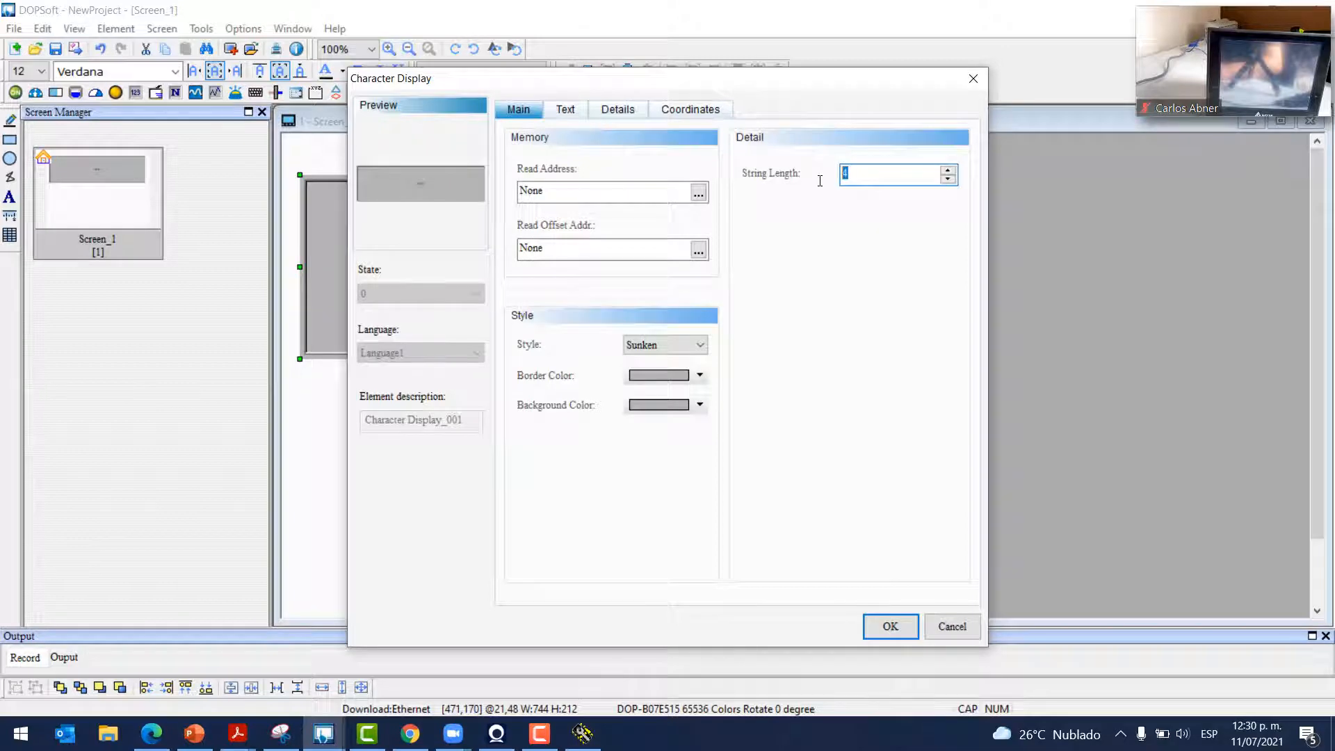
text(50)
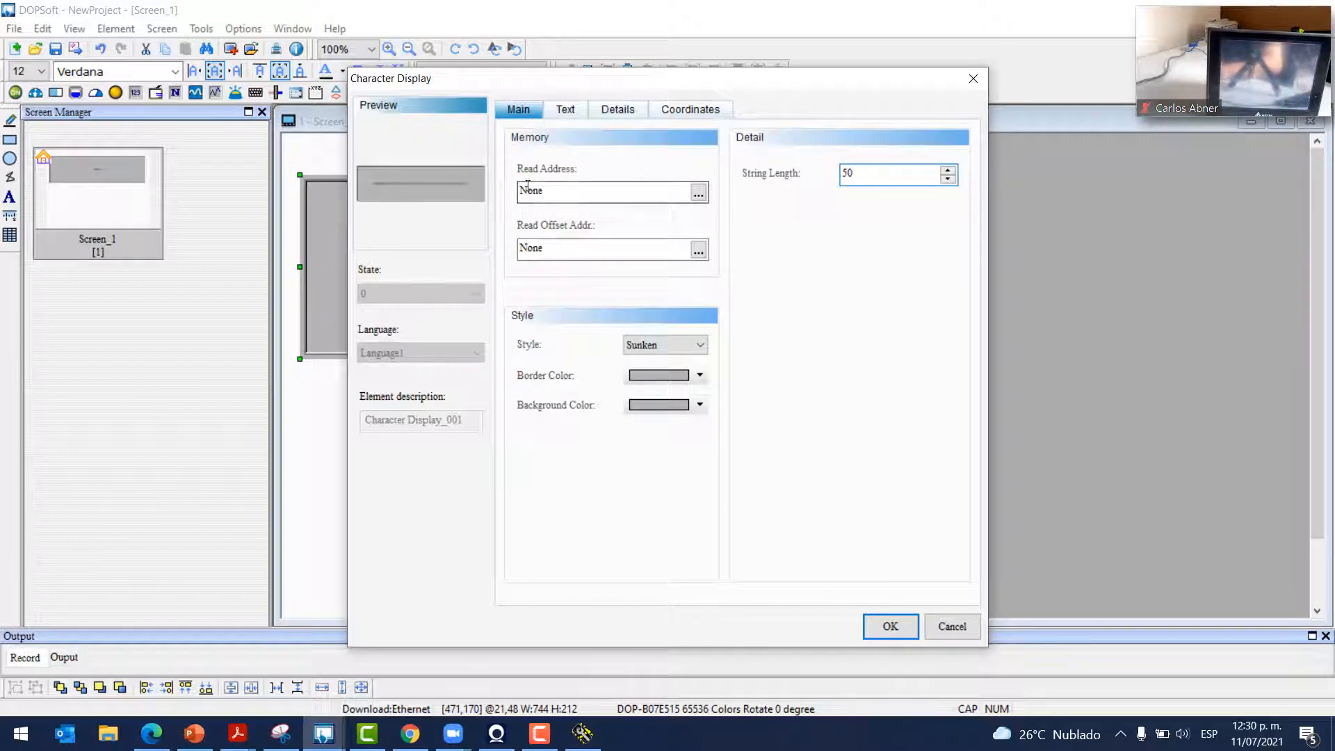
Link the Character Display's read address to internal memory $200
click(698, 193)
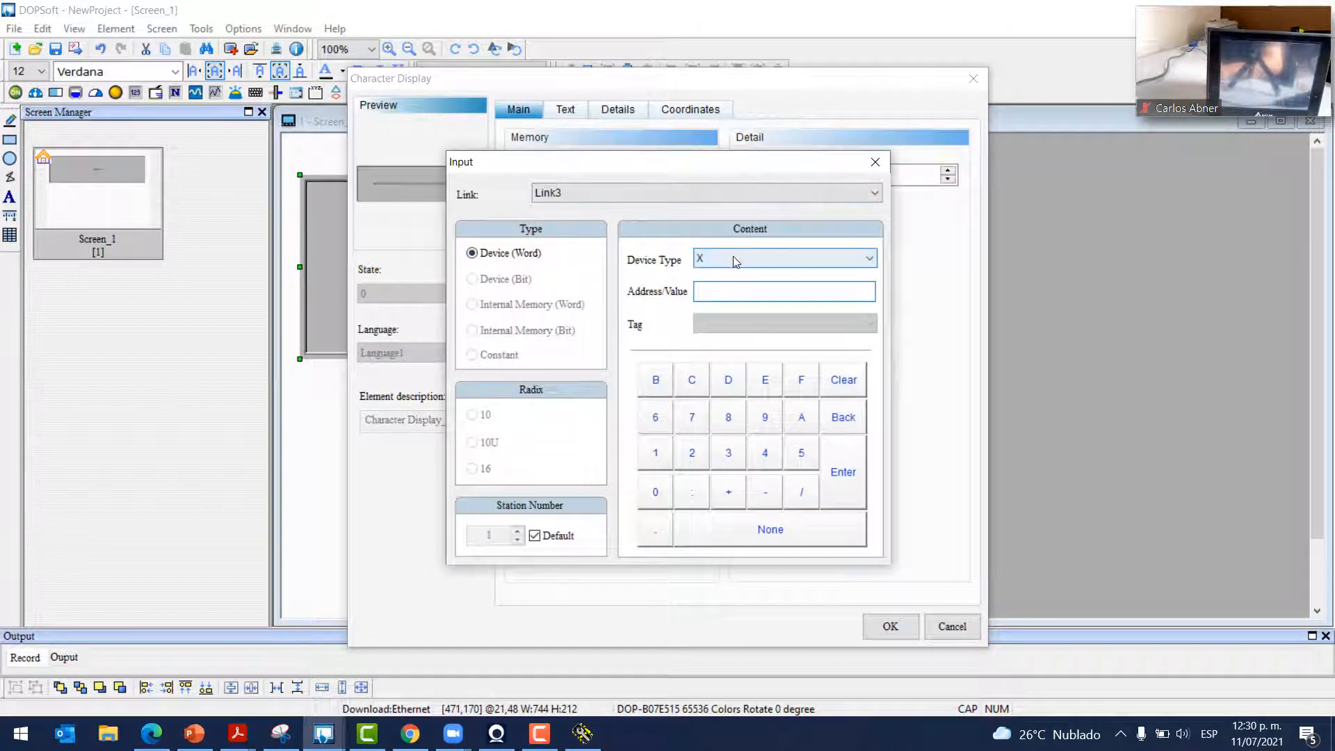
click(735, 257)
click(641, 263)
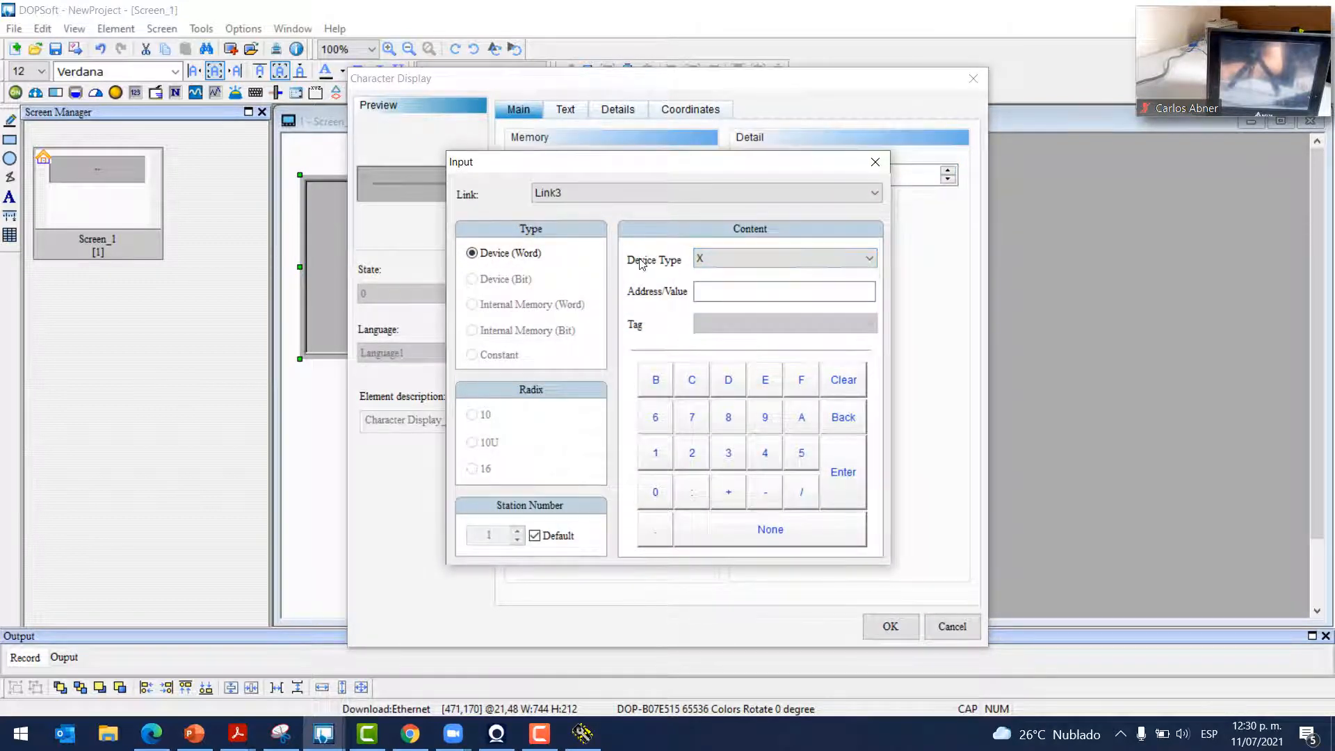
click(563, 194)
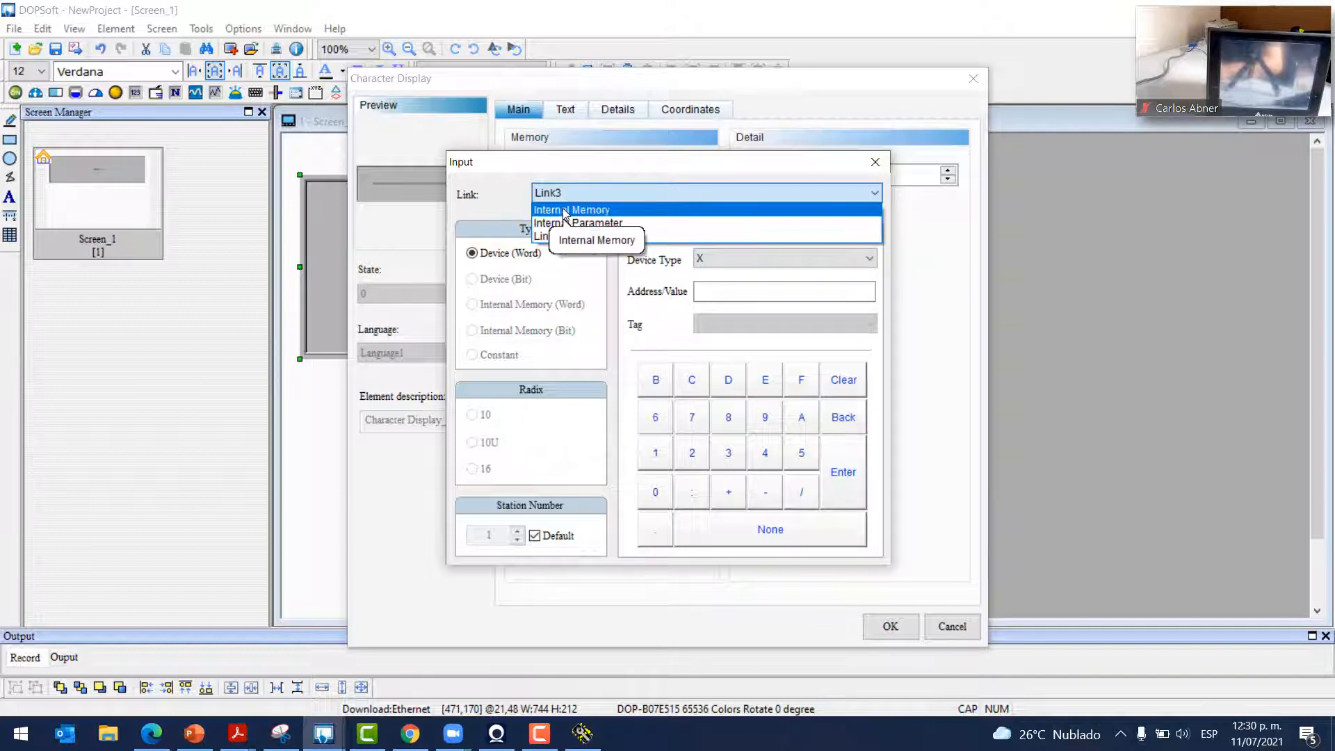
click(564, 210)
text(200)
drag(745, 287, 681, 297)
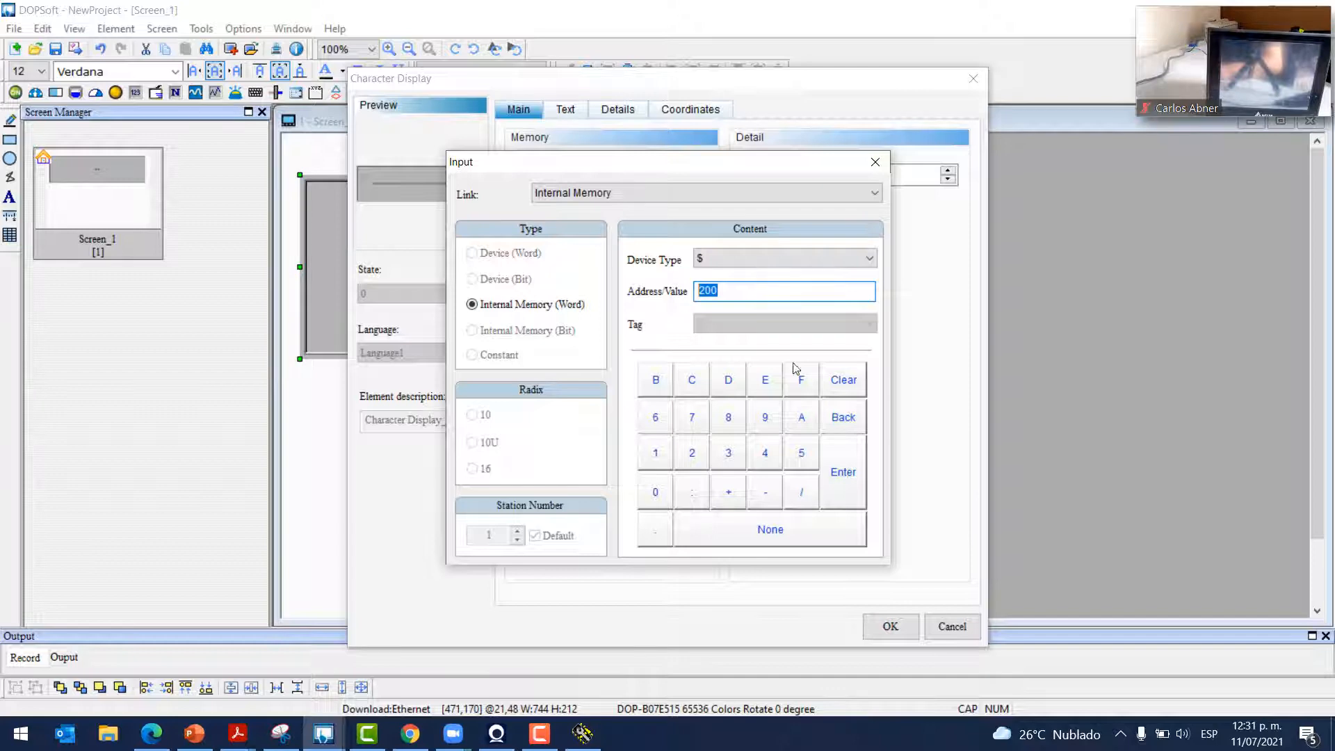
click(843, 474)
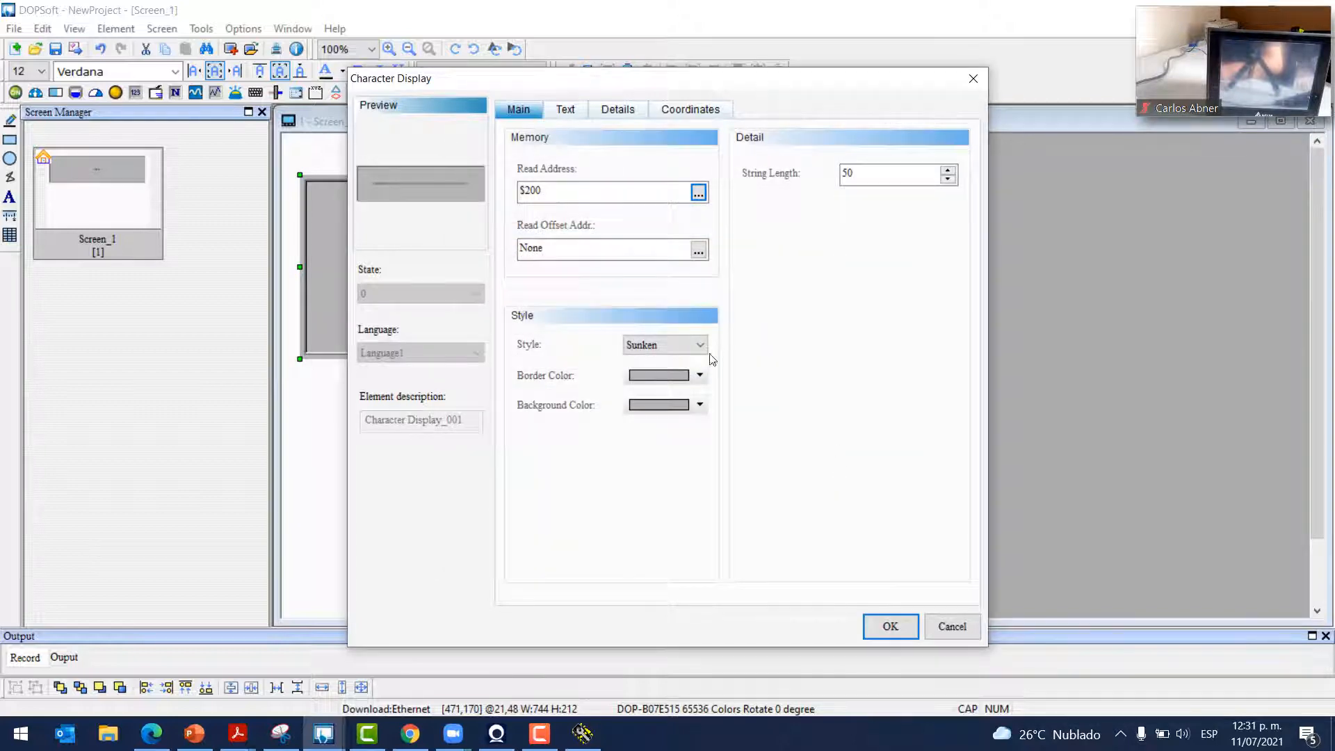
Give the Character Display a light yellow border and a bright yellow background
click(690, 383)
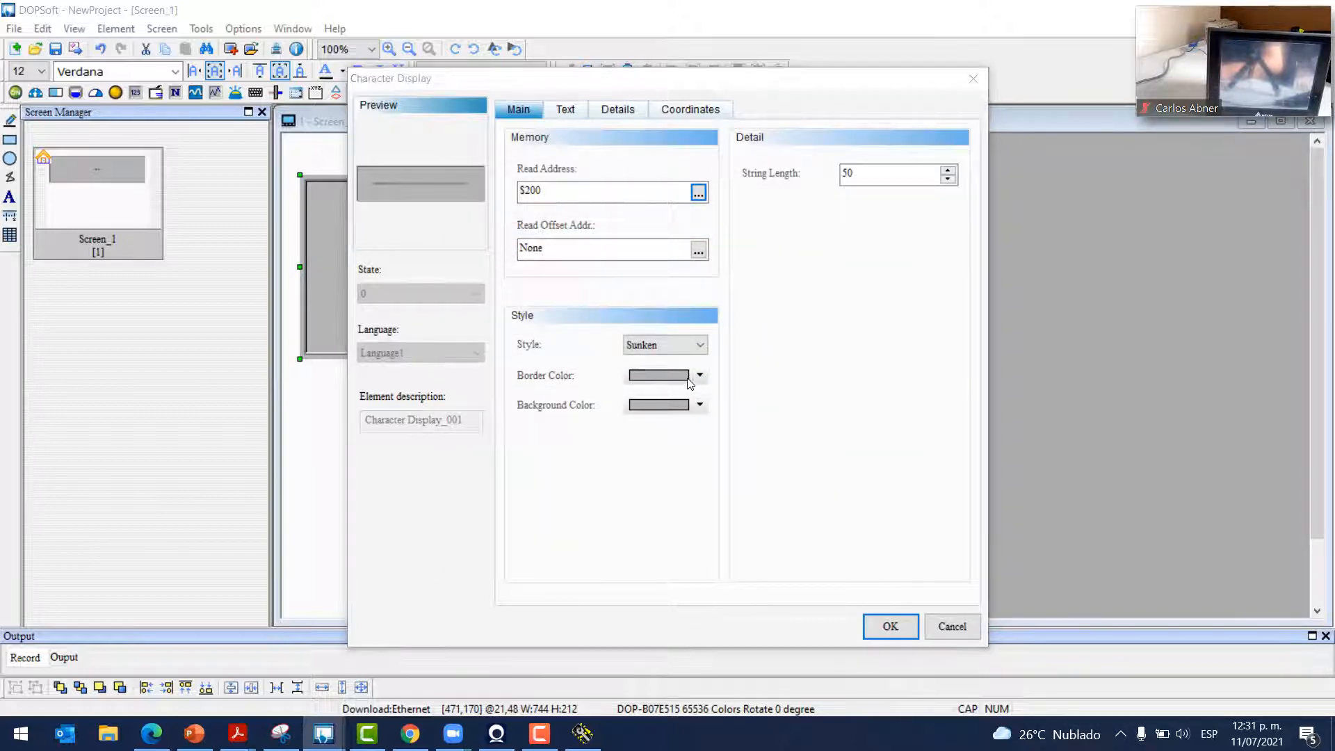
click(472, 236)
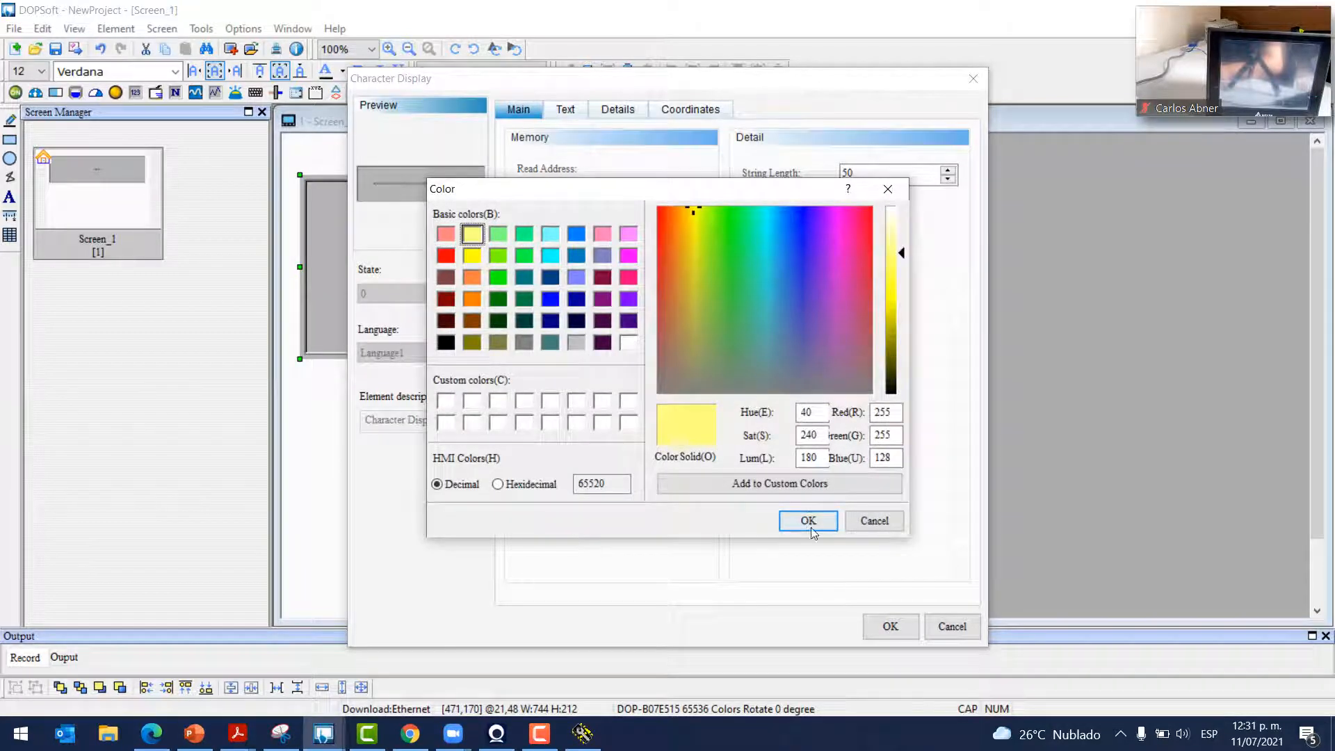
click(807, 521)
click(692, 405)
click(472, 255)
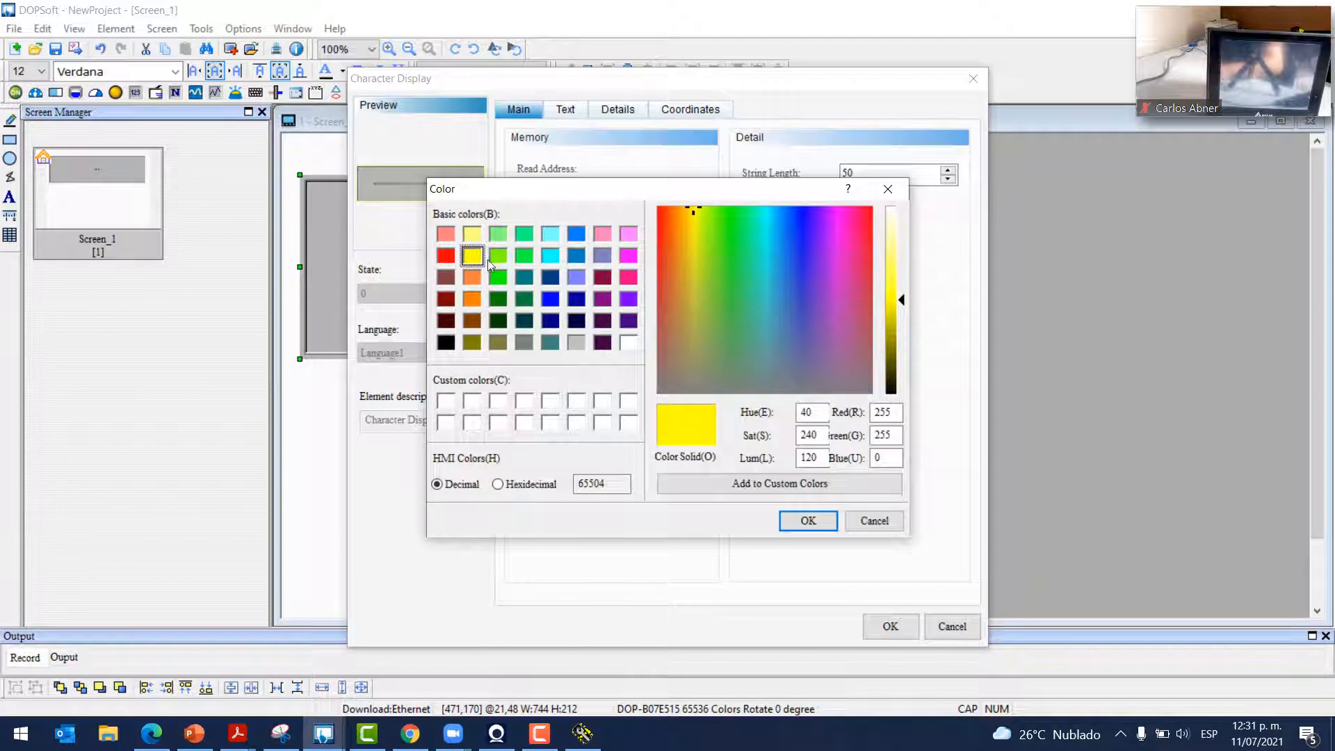
click(808, 521)
Set the display's text size to 22 and apply the settings to Screen_1
click(557, 119)
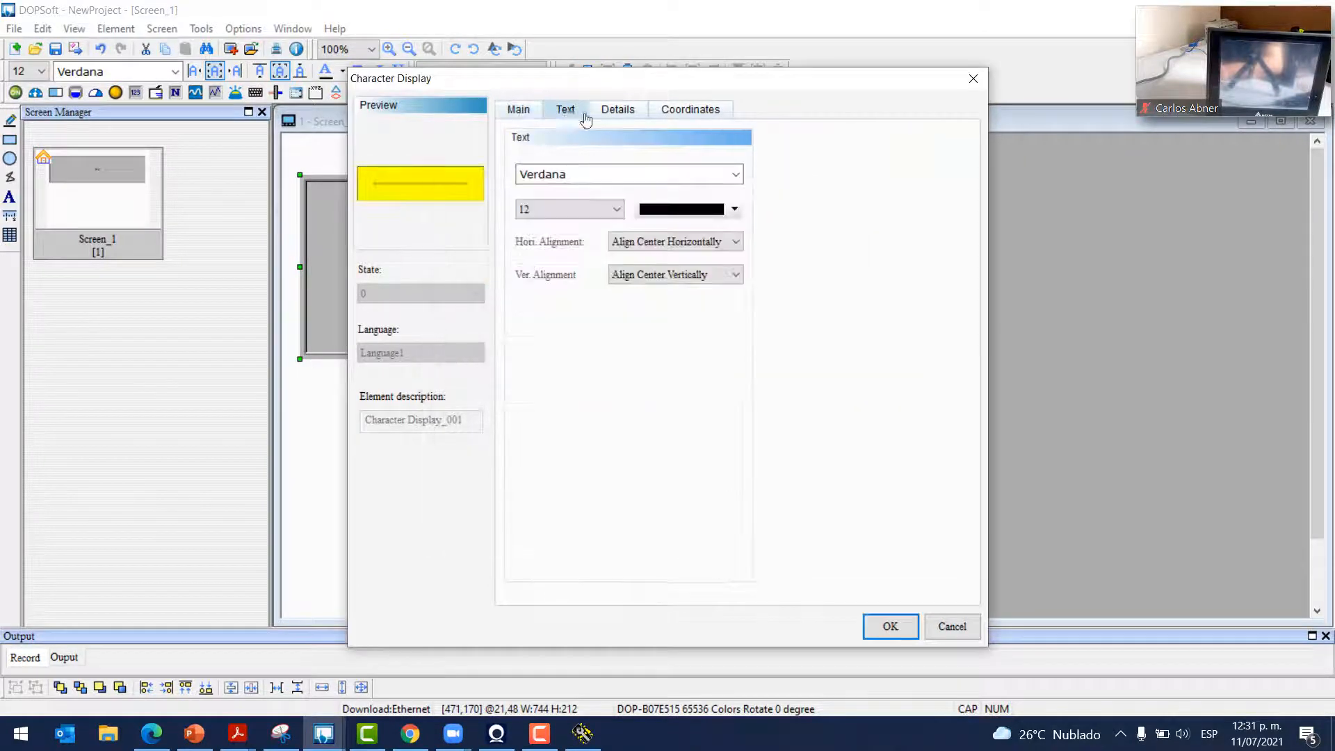
click(581, 208)
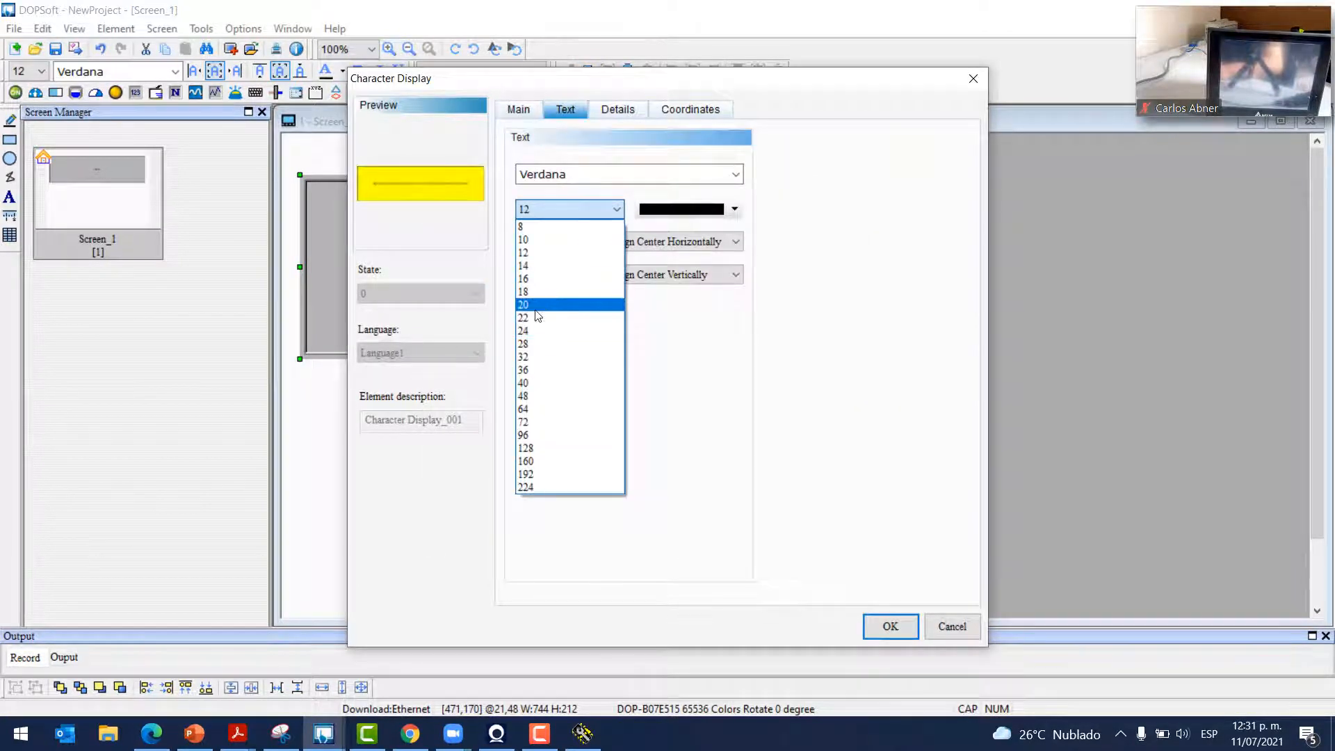
click(556, 317)
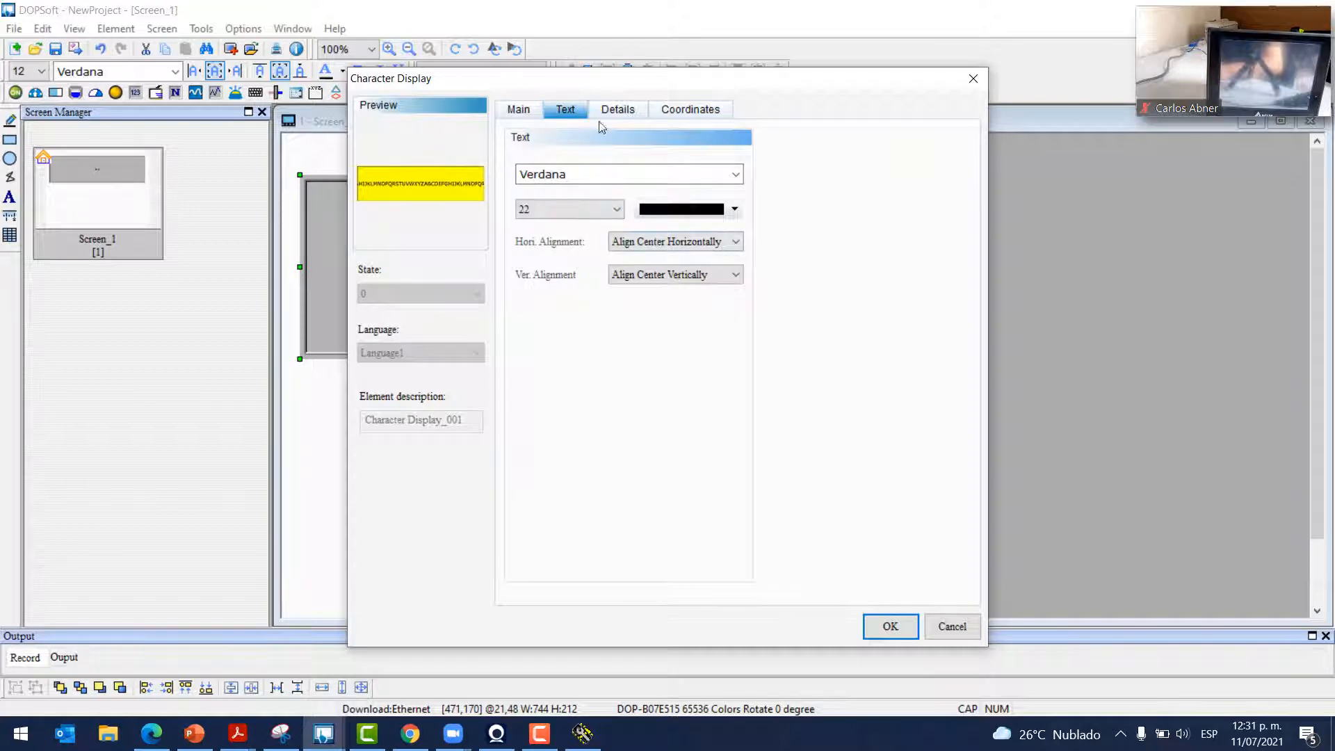
click(616, 108)
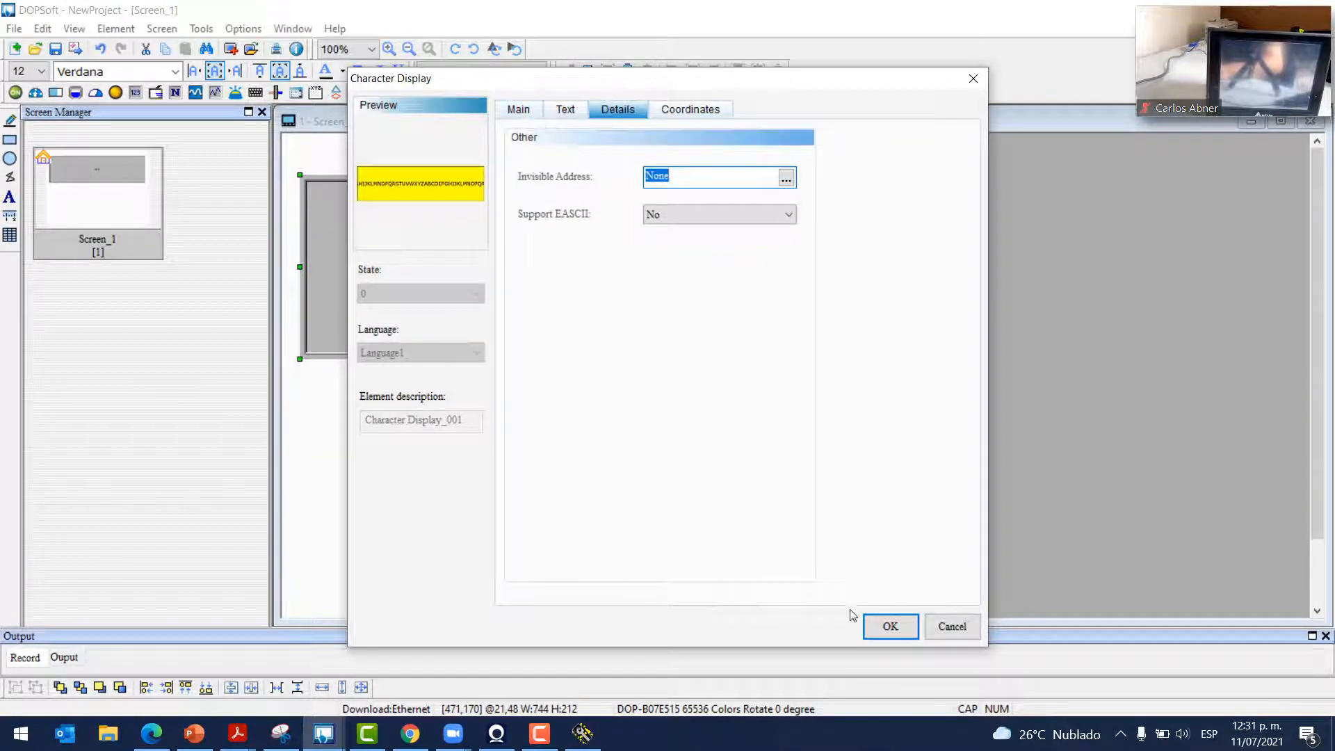
click(890, 626)
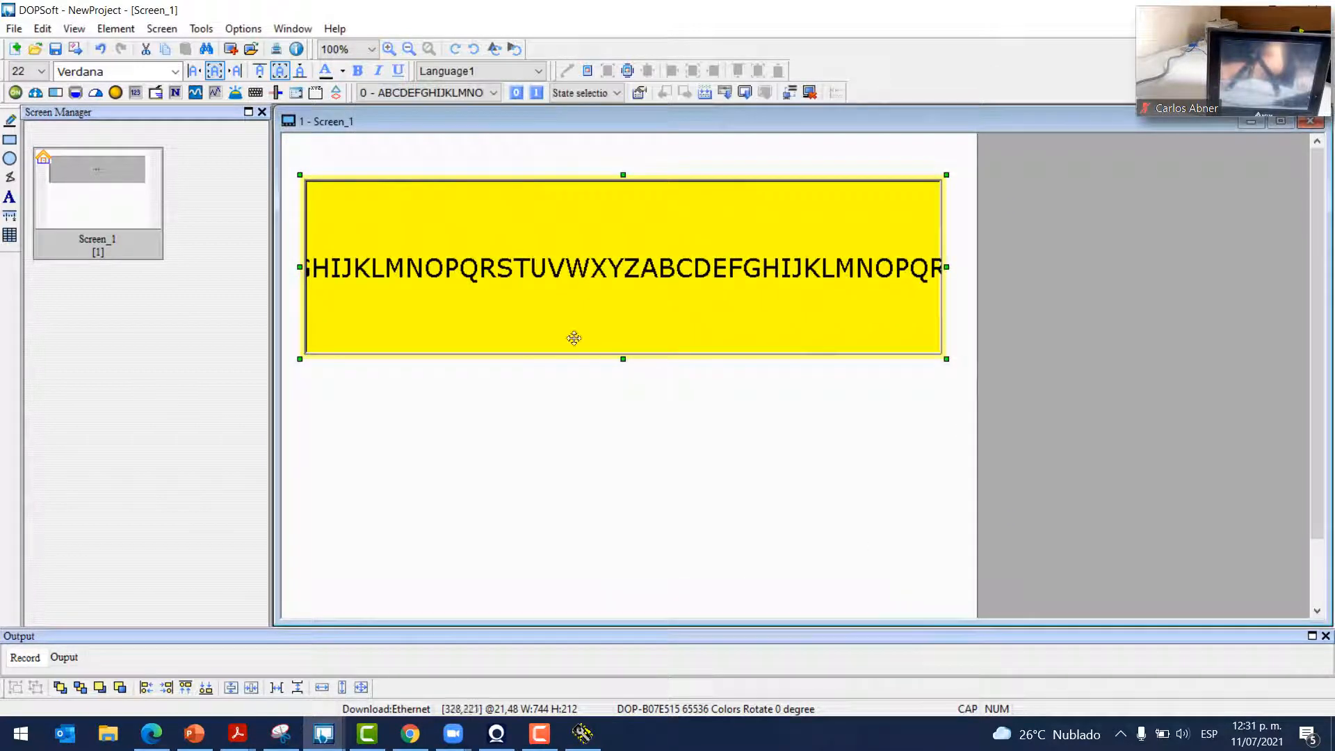
click(628, 295)
Reopen the Clock Macro from Options and insert blank lines after the GETCHARS line
click(667, 468)
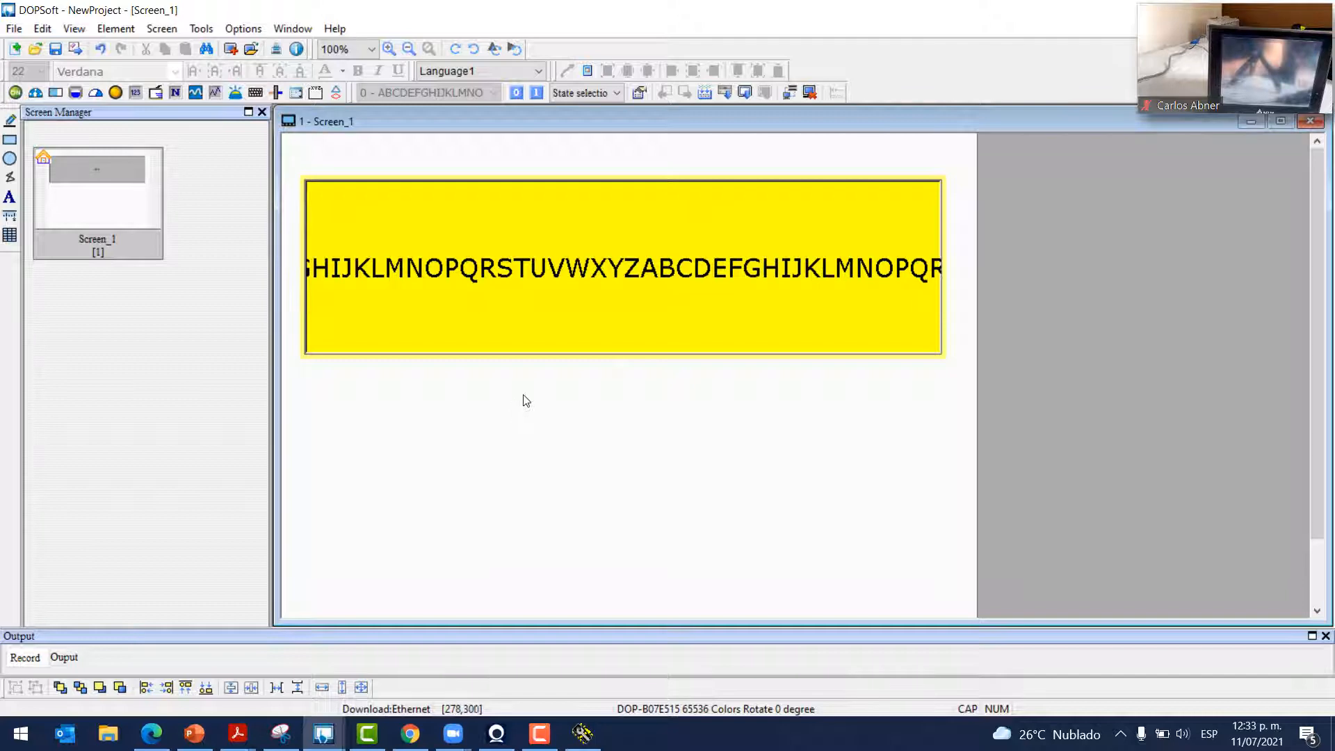
click(251, 30)
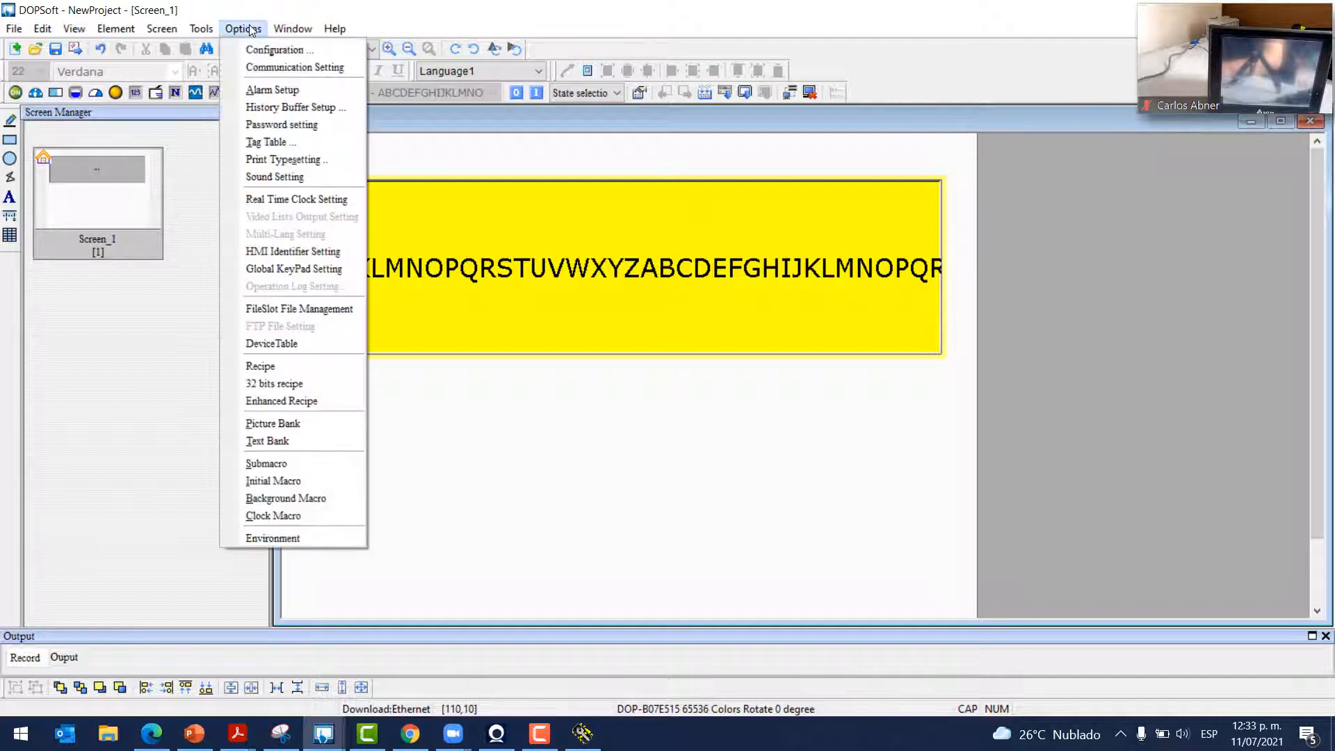
click(273, 515)
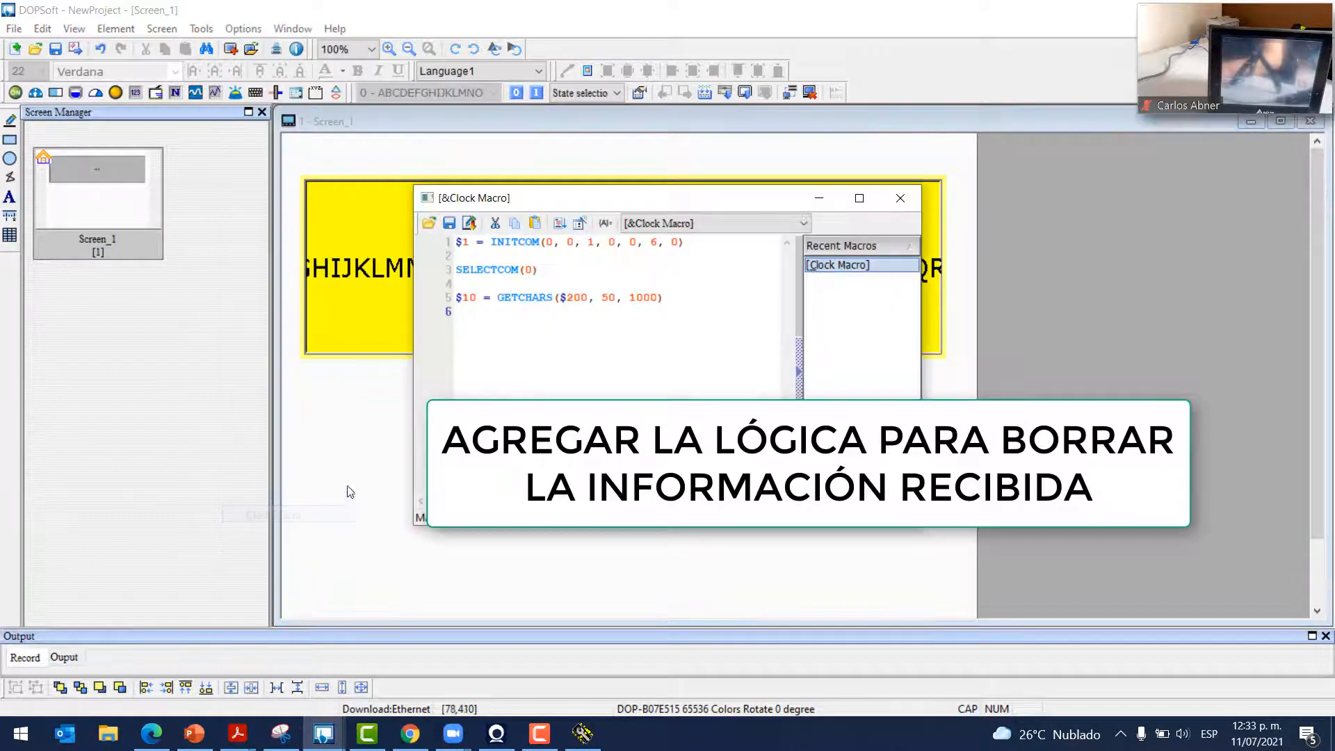
key(Return)
key(Return)
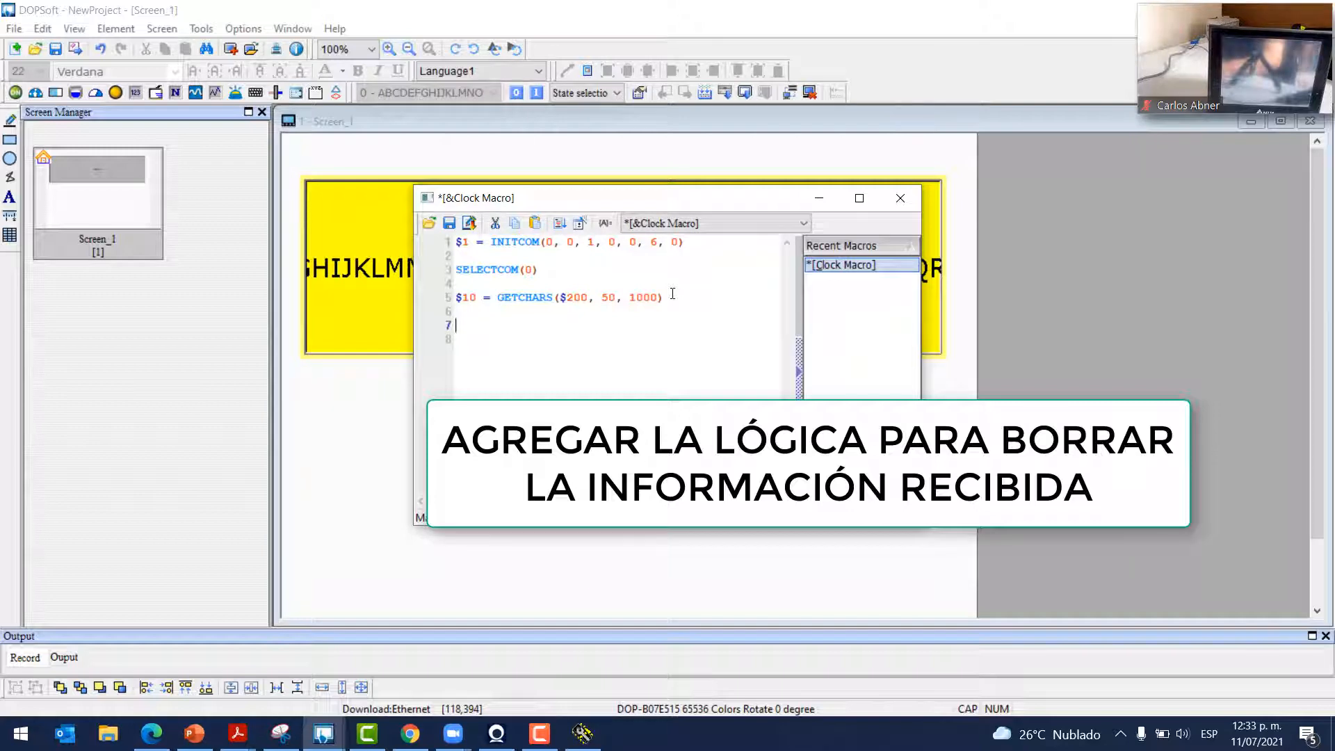
drag(565, 298, 590, 298)
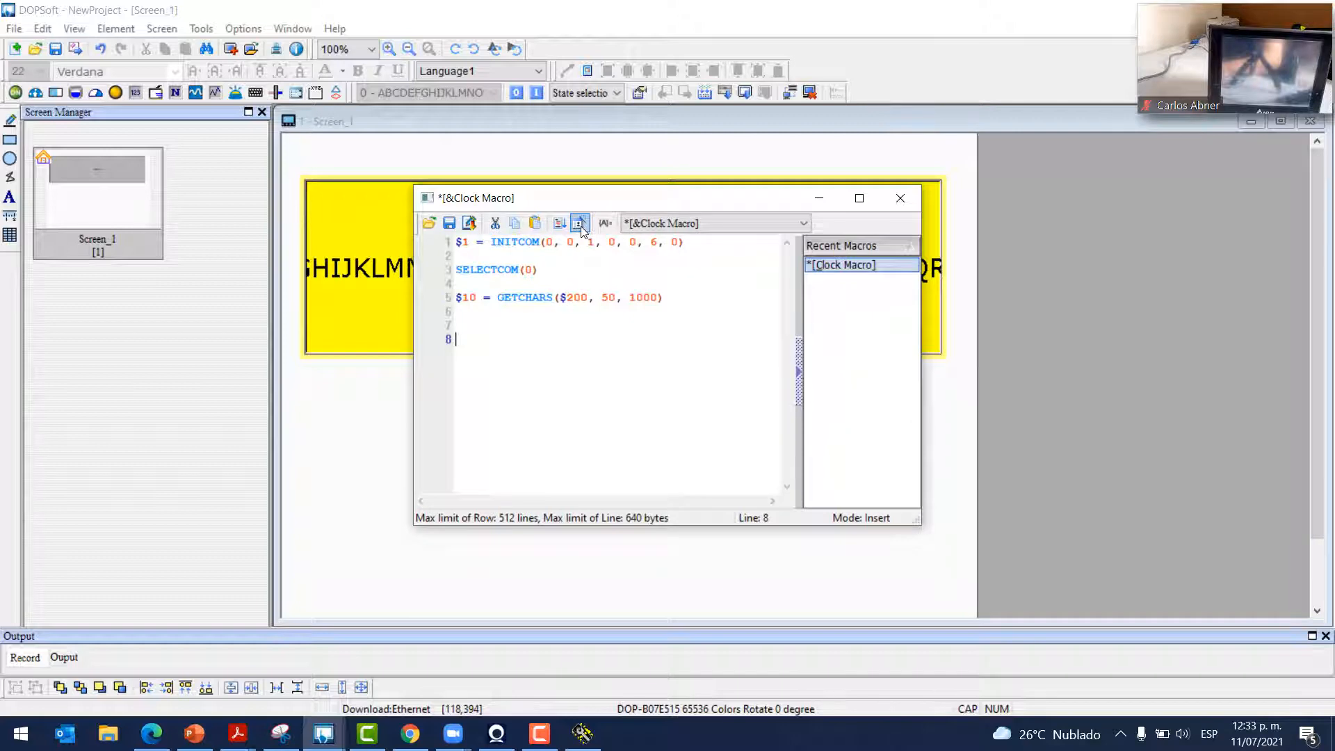
click(581, 227)
Choose the FILL data transfer command and set its source address to $200
click(538, 314)
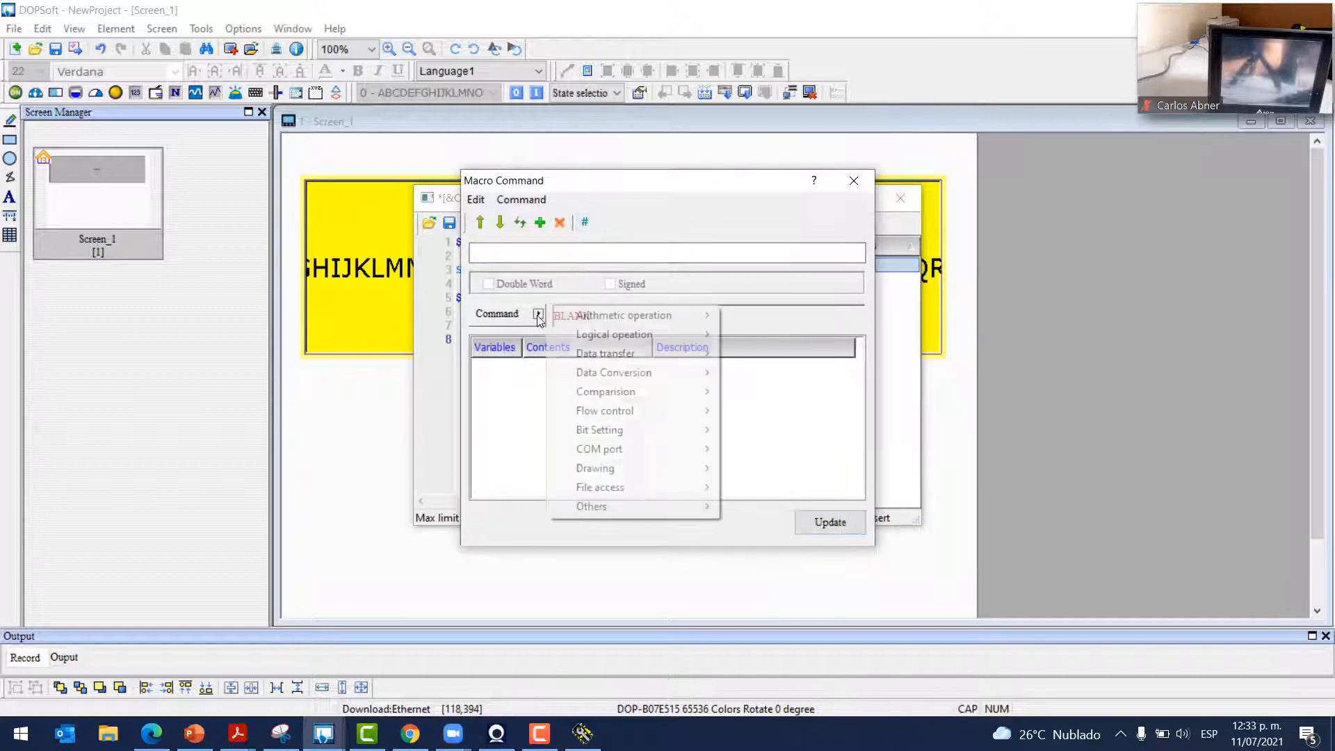
mouse_move(645, 351)
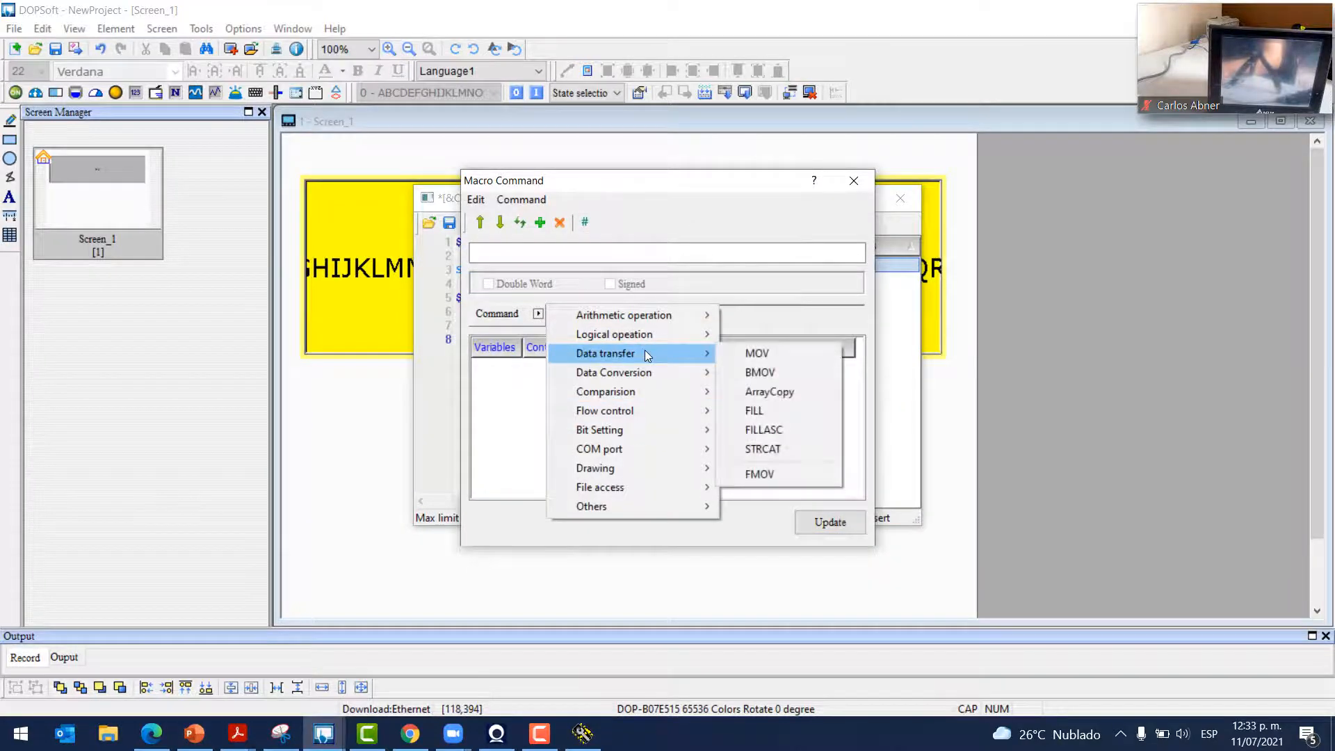
click(742, 411)
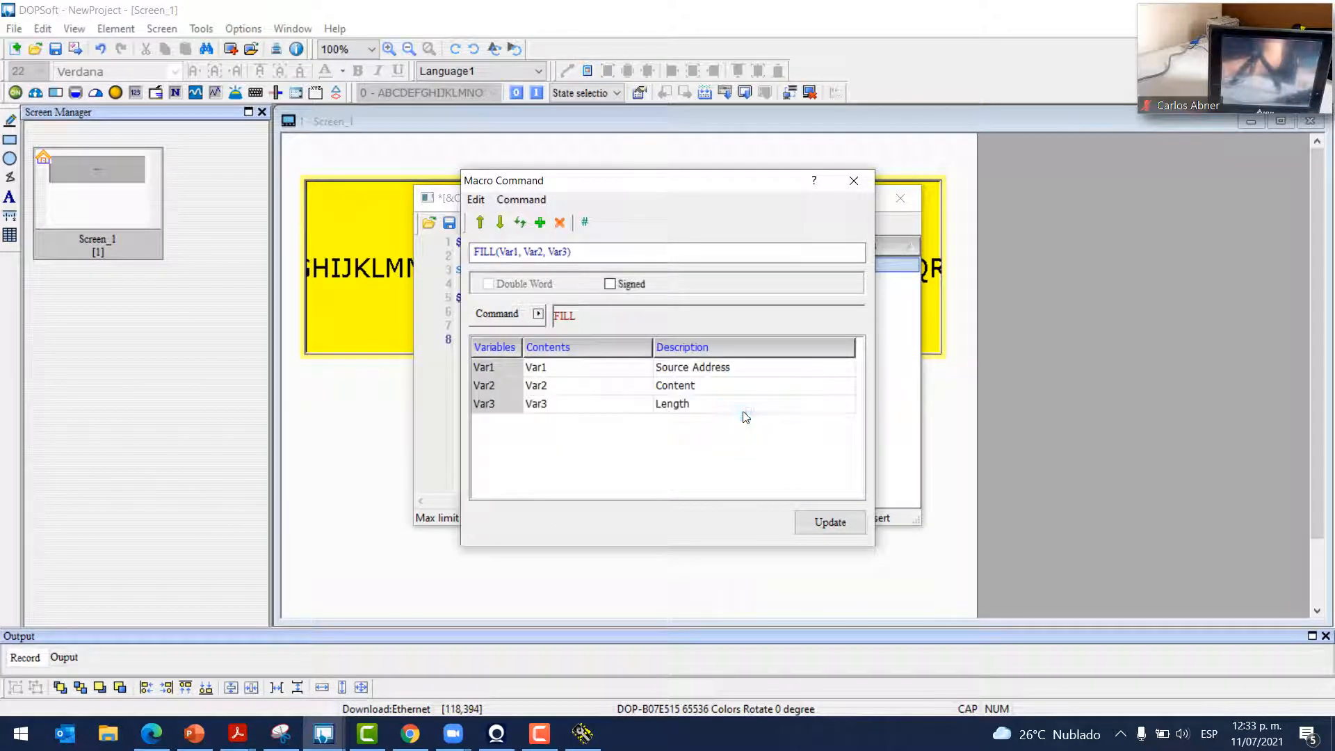
double_click(648, 372)
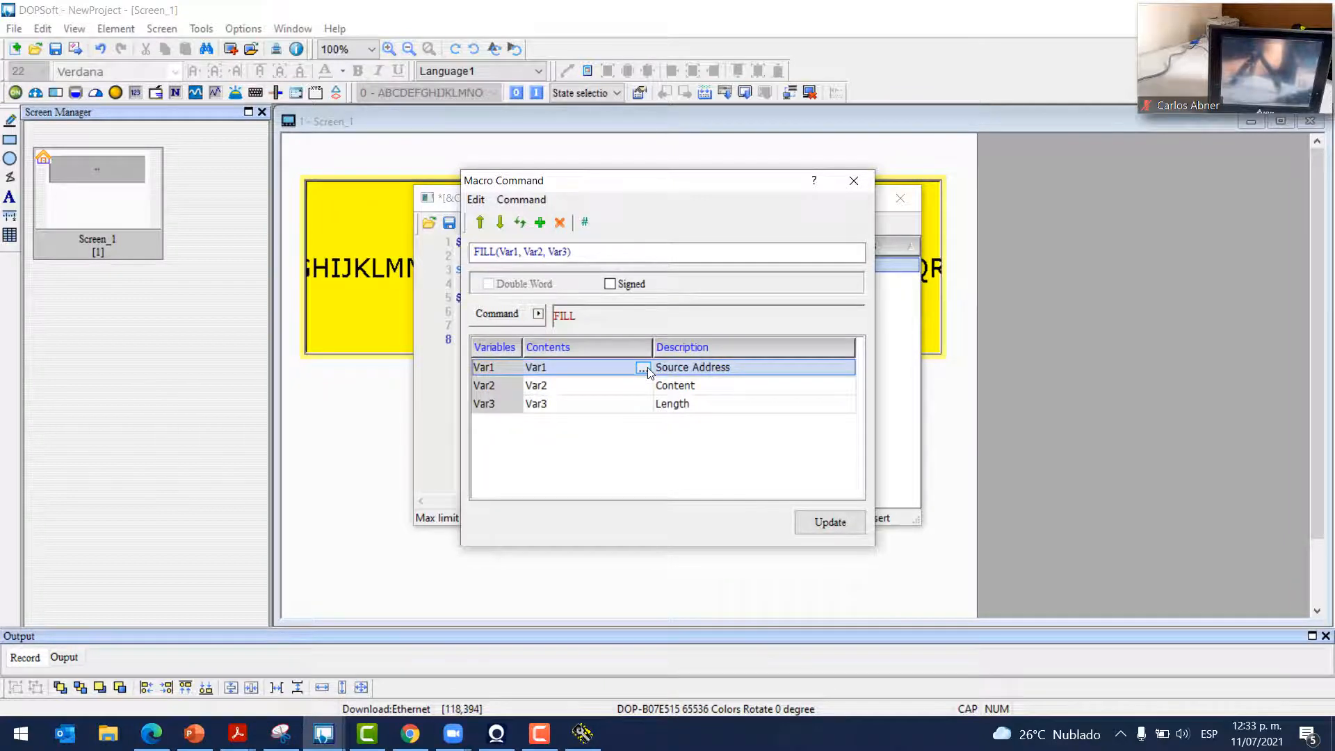
click(584, 194)
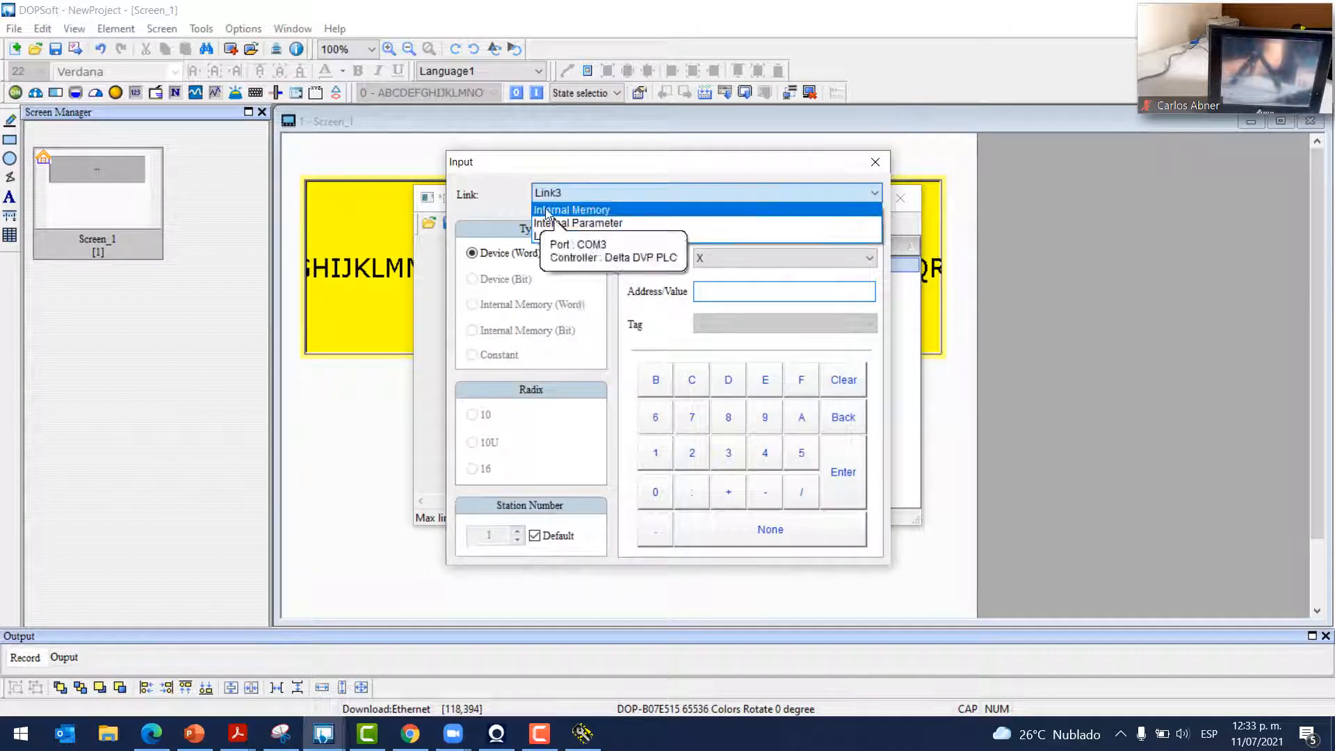
click(542, 211)
click(696, 291)
text(200)
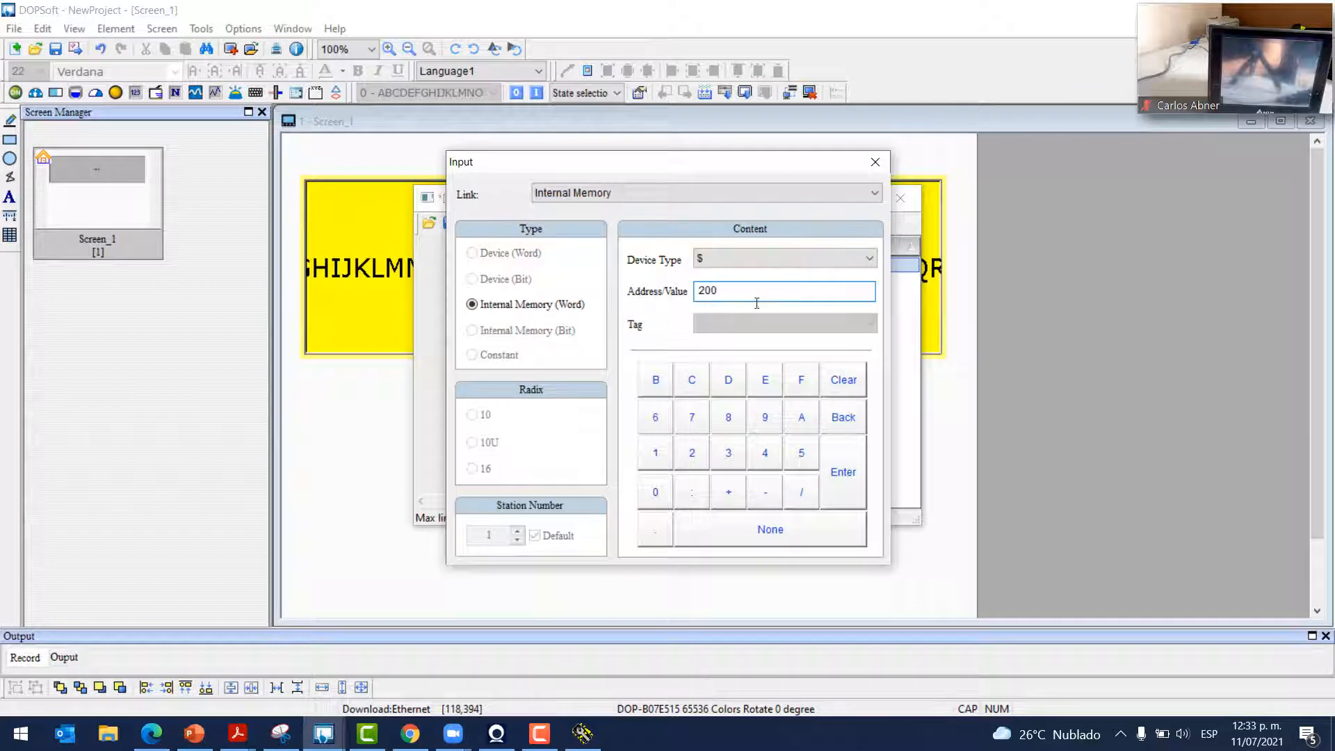
click(842, 495)
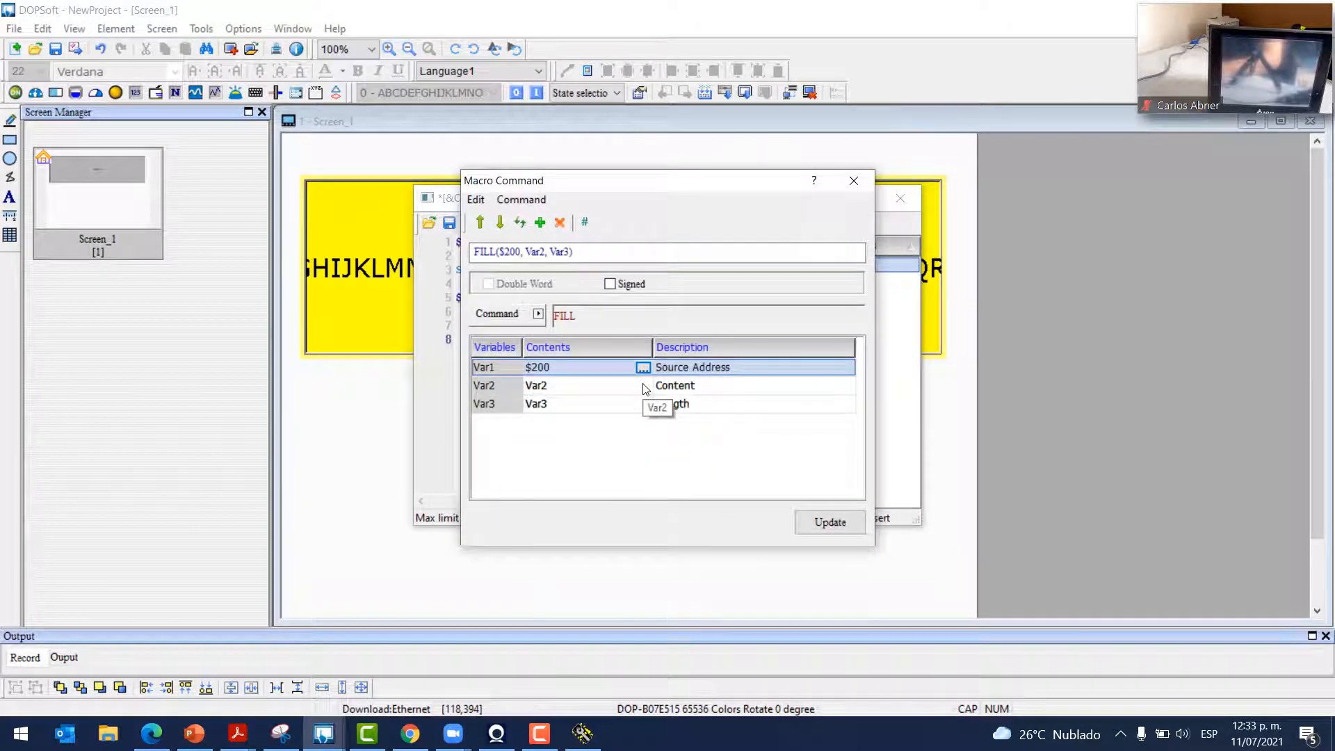
Set the FILL content argument to internal memory address $400
click(645, 386)
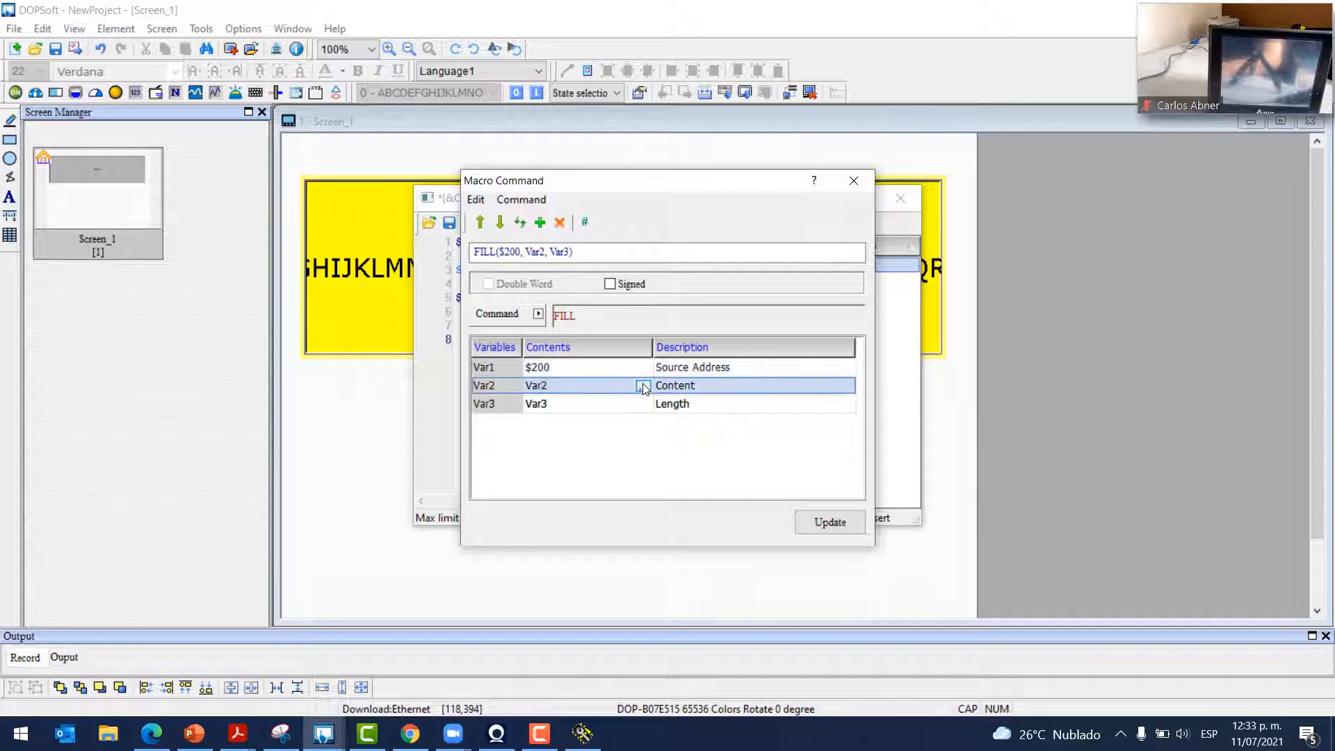
click(642, 387)
click(633, 199)
click(626, 207)
text(400)
click(846, 485)
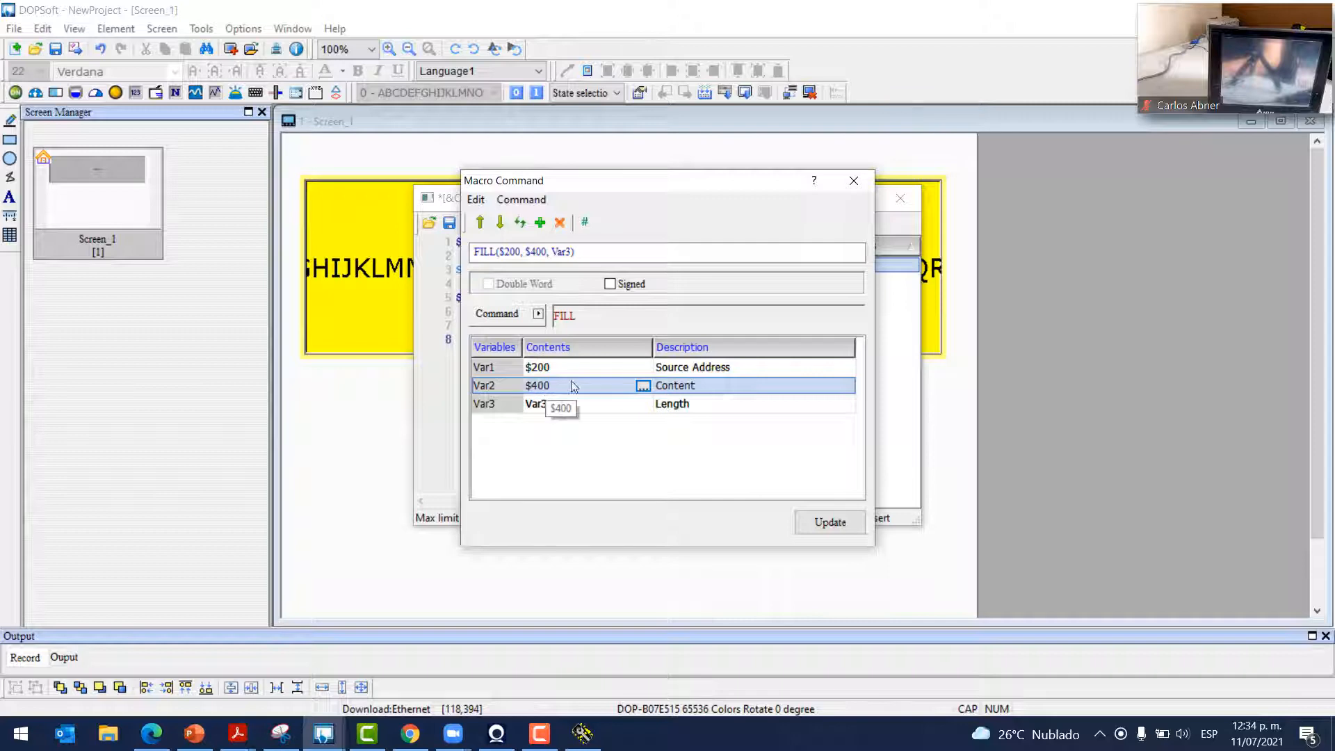
Set the FILL length to constant 50 and add FILL($200, $400, 50) to the macro
click(640, 408)
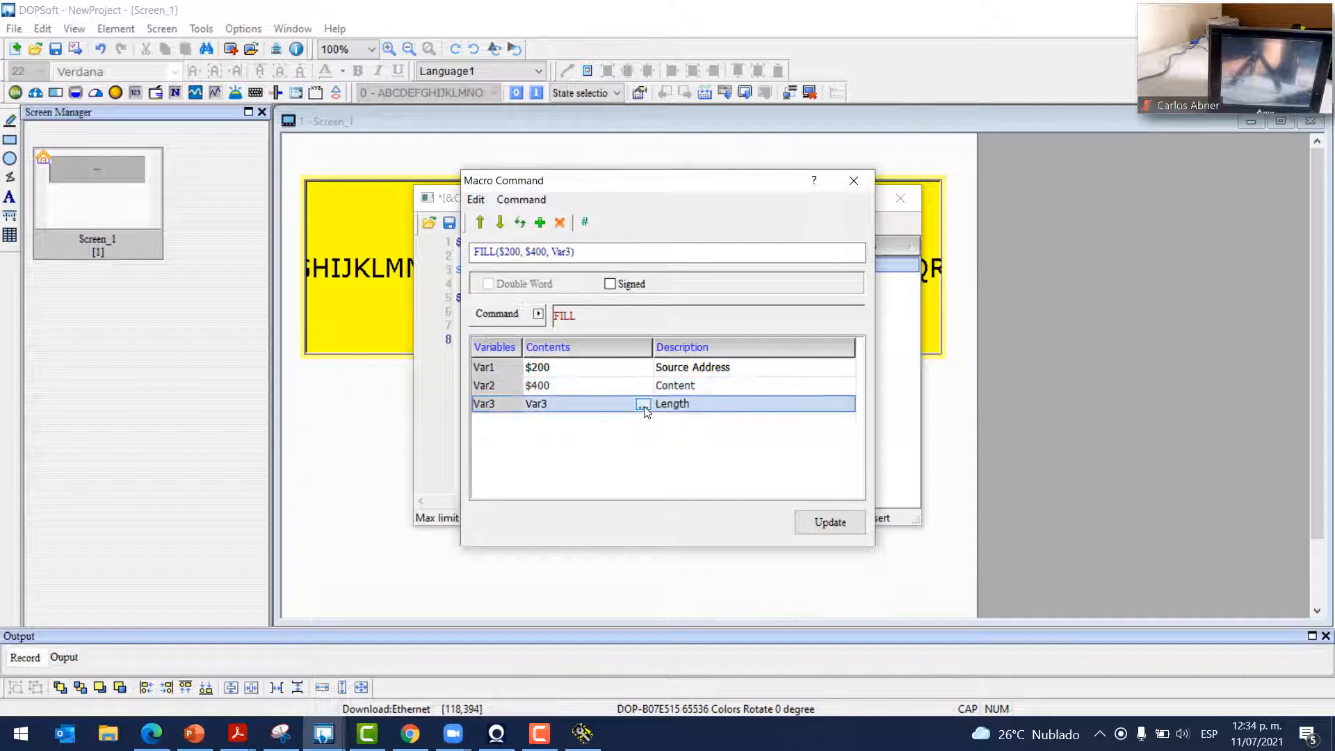
click(644, 407)
click(491, 355)
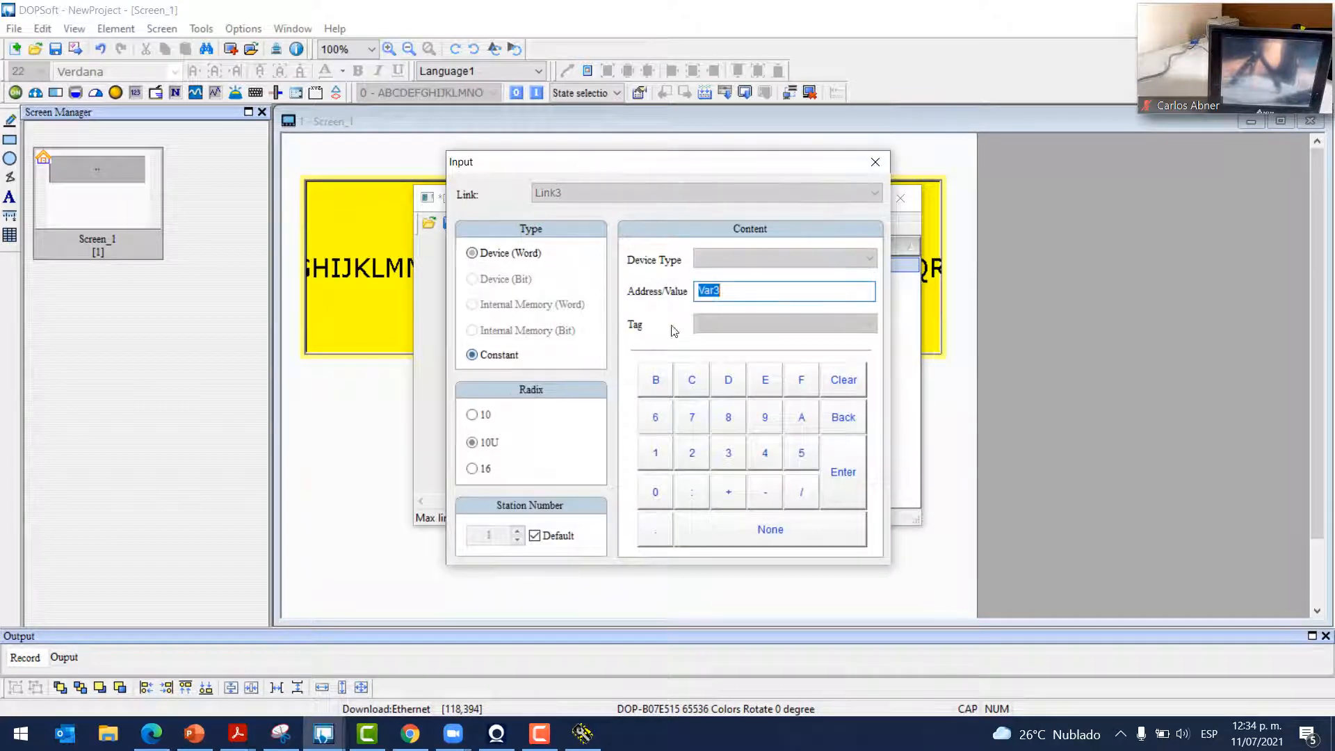
text(50)
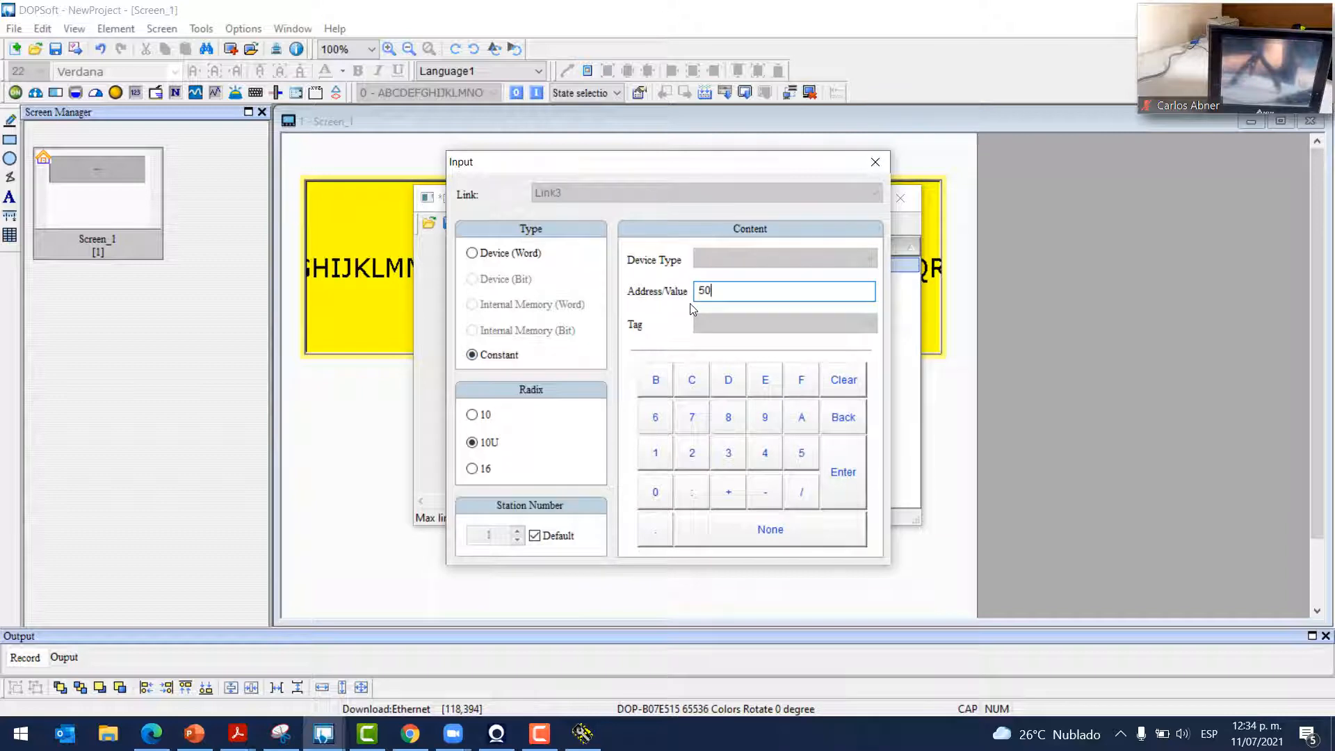
click(848, 471)
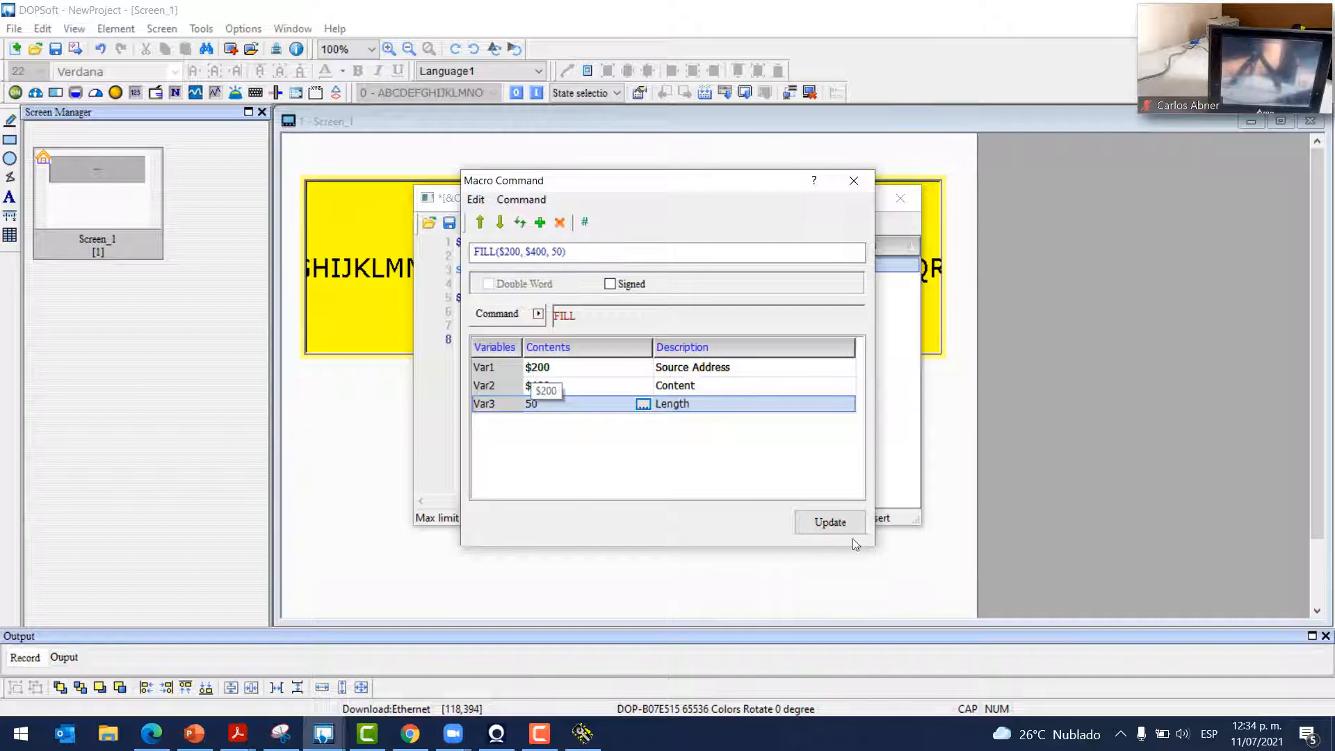
click(834, 523)
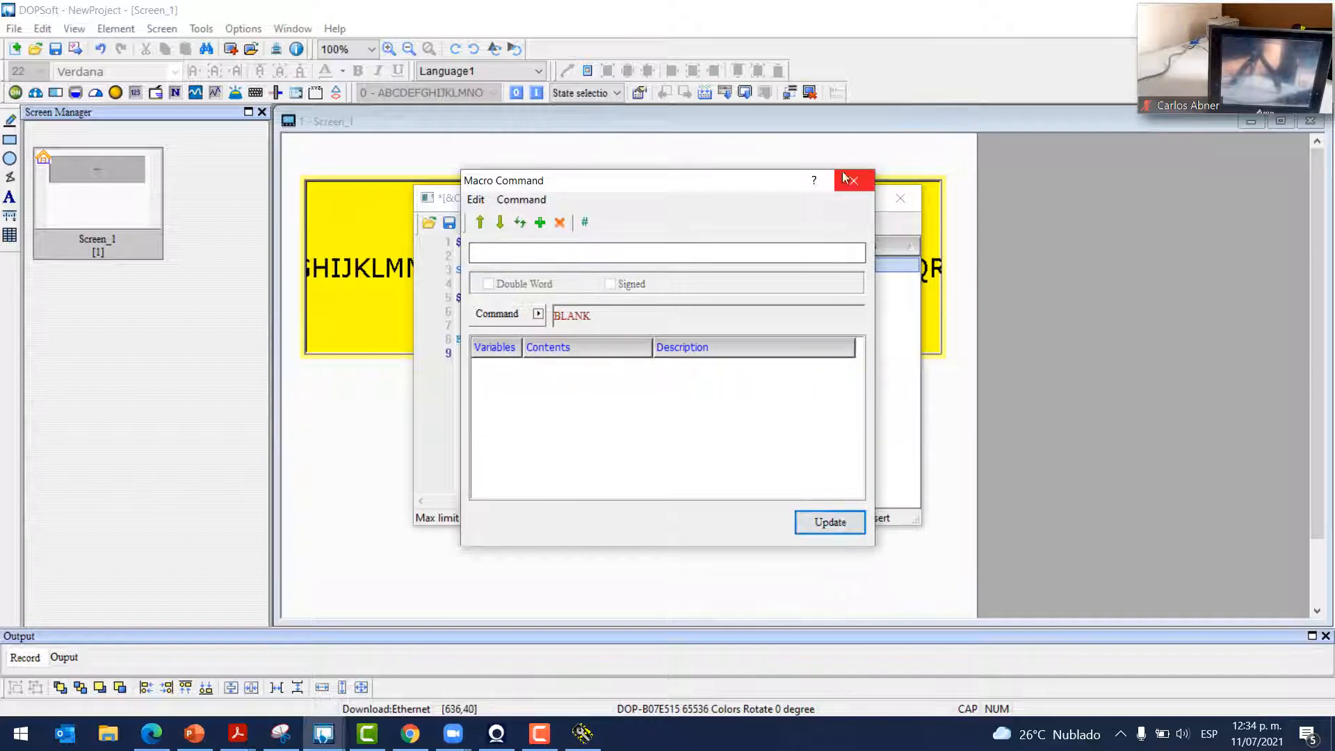
click(853, 181)
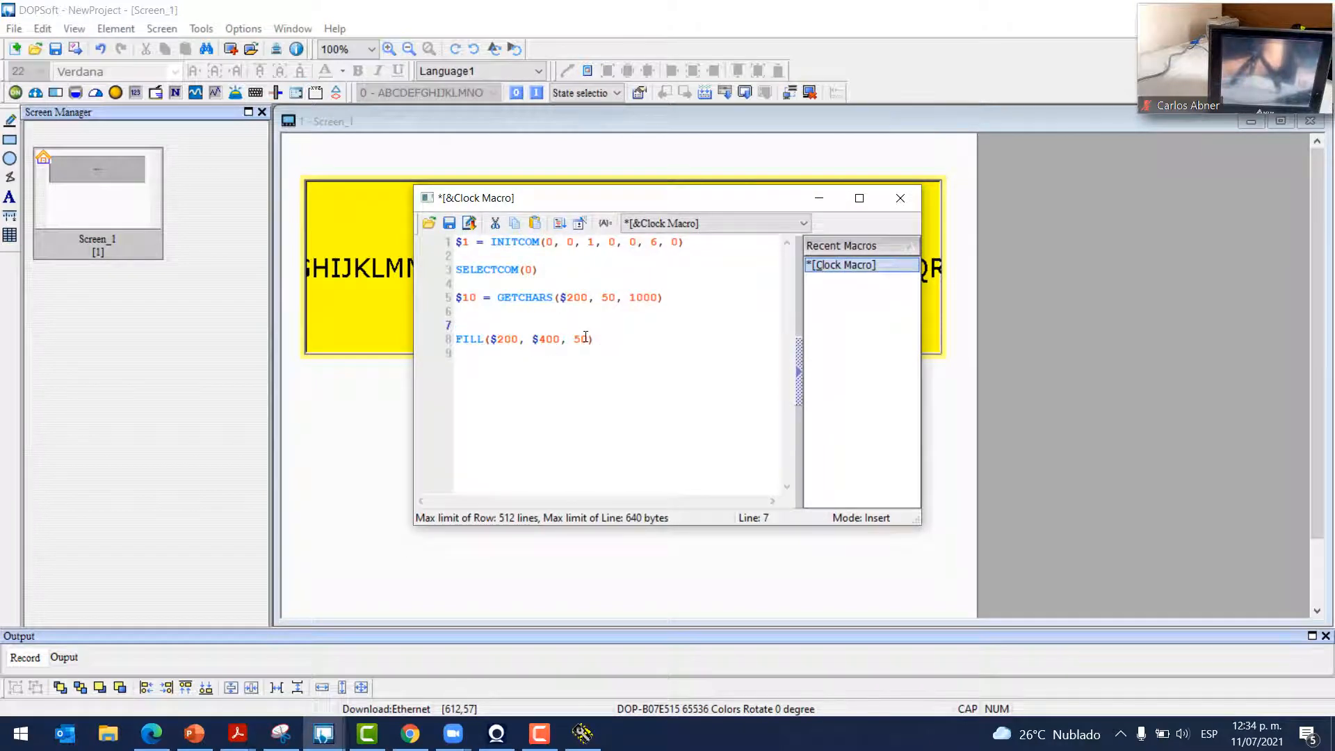
Wrap the FILL line in IF $300==1 … ENDIF and save the updated Clock Macro
text(IF)
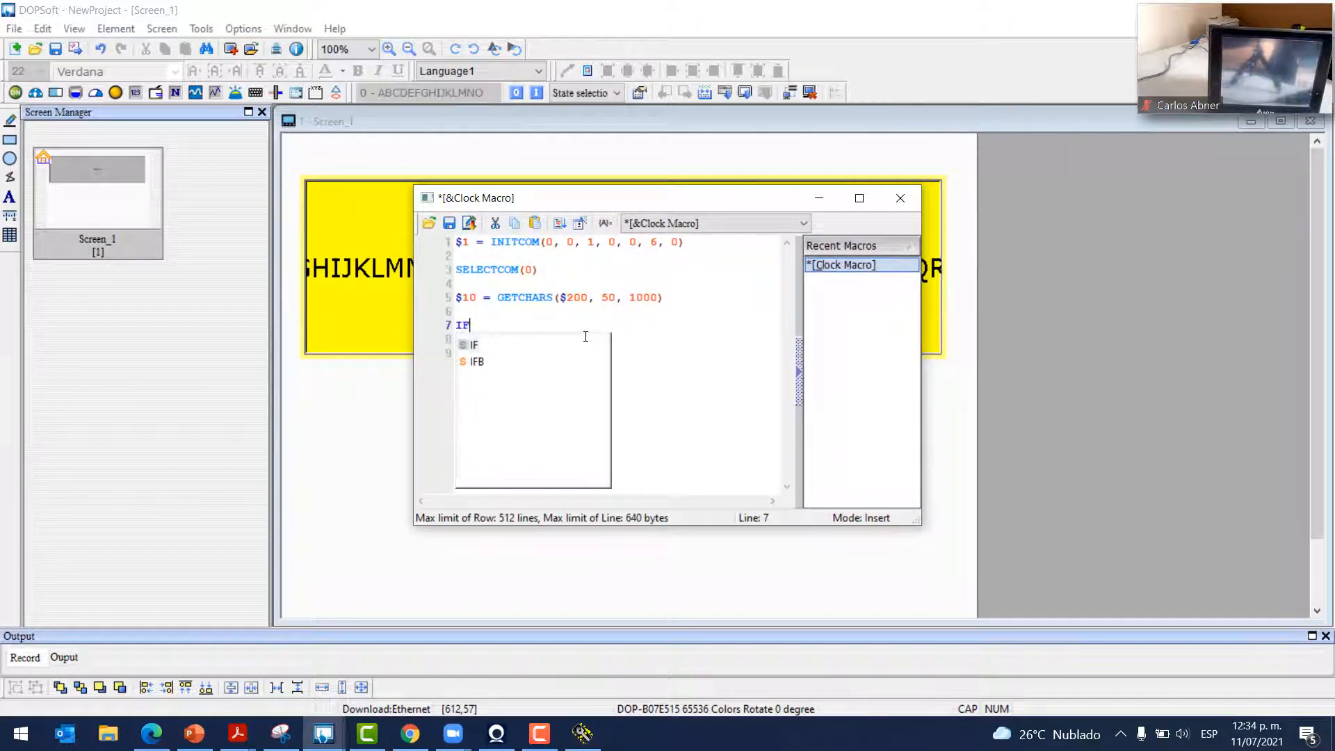
text( $)
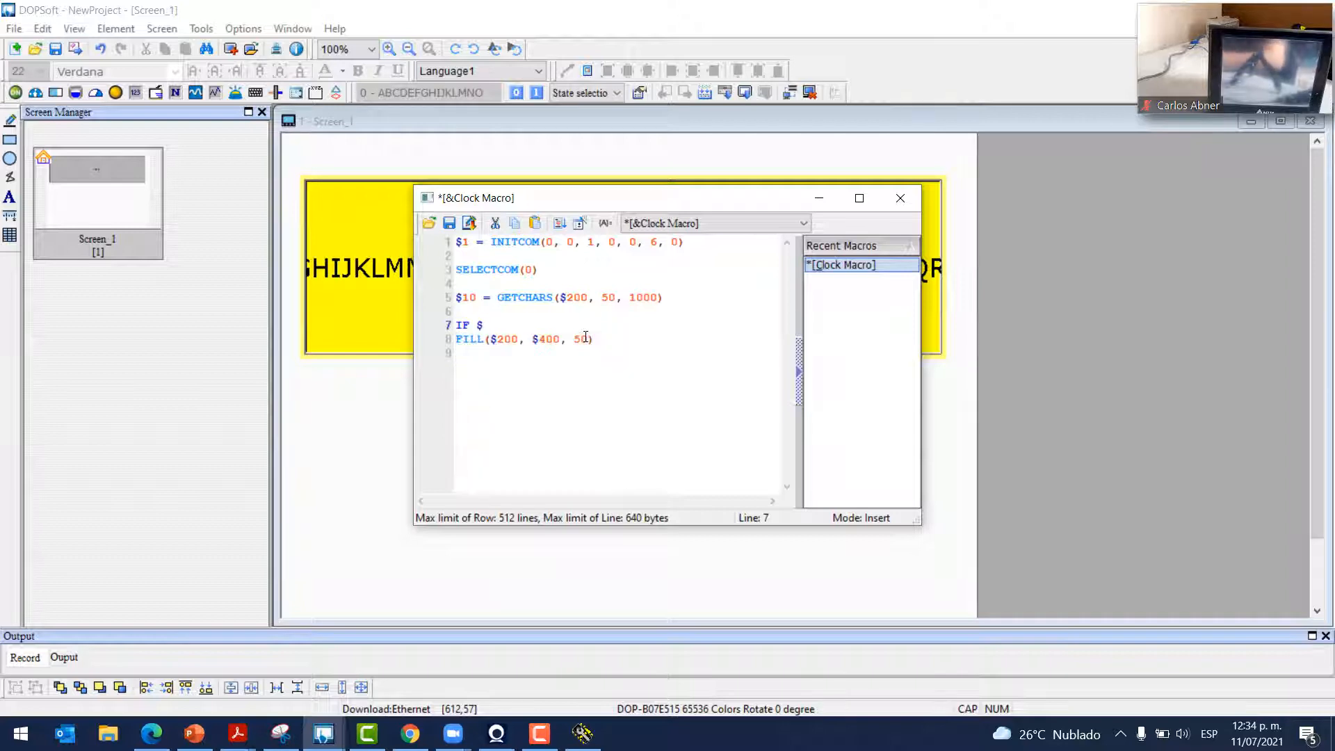
text(300==1)
click(596, 340)
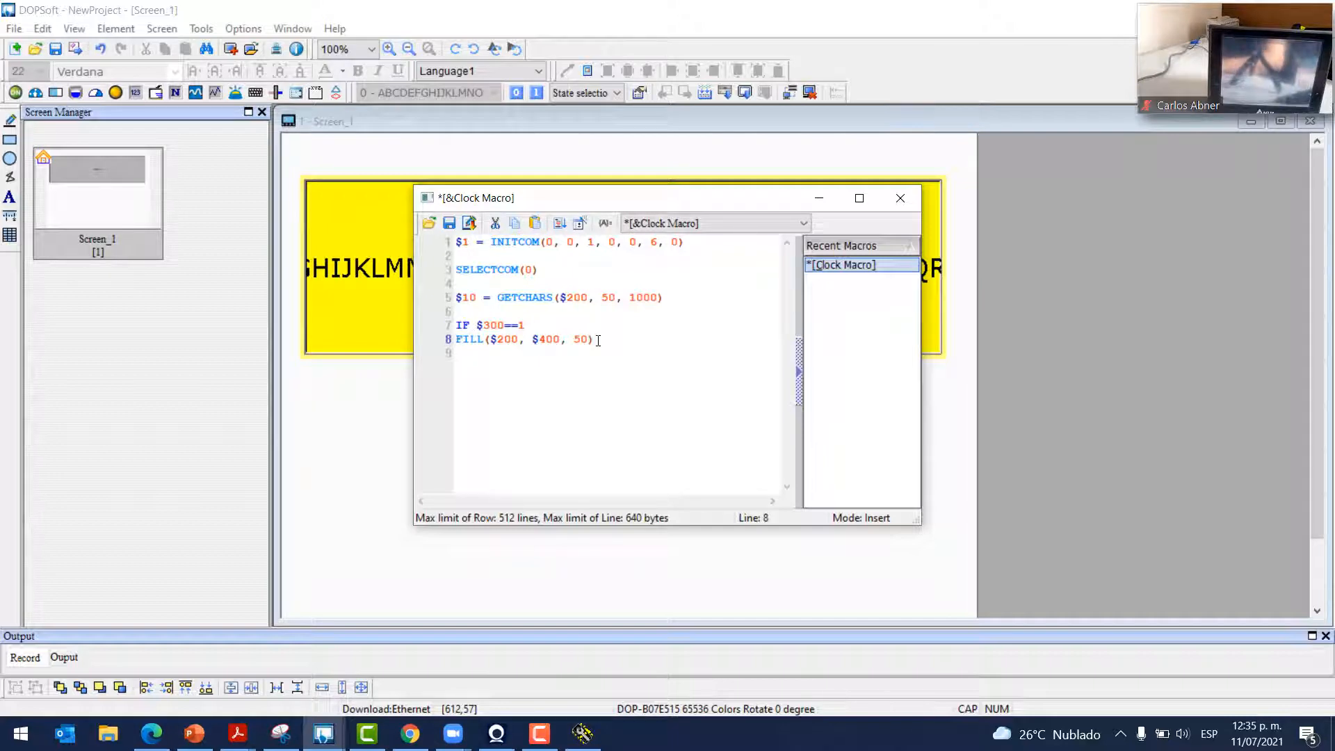
text(EN)
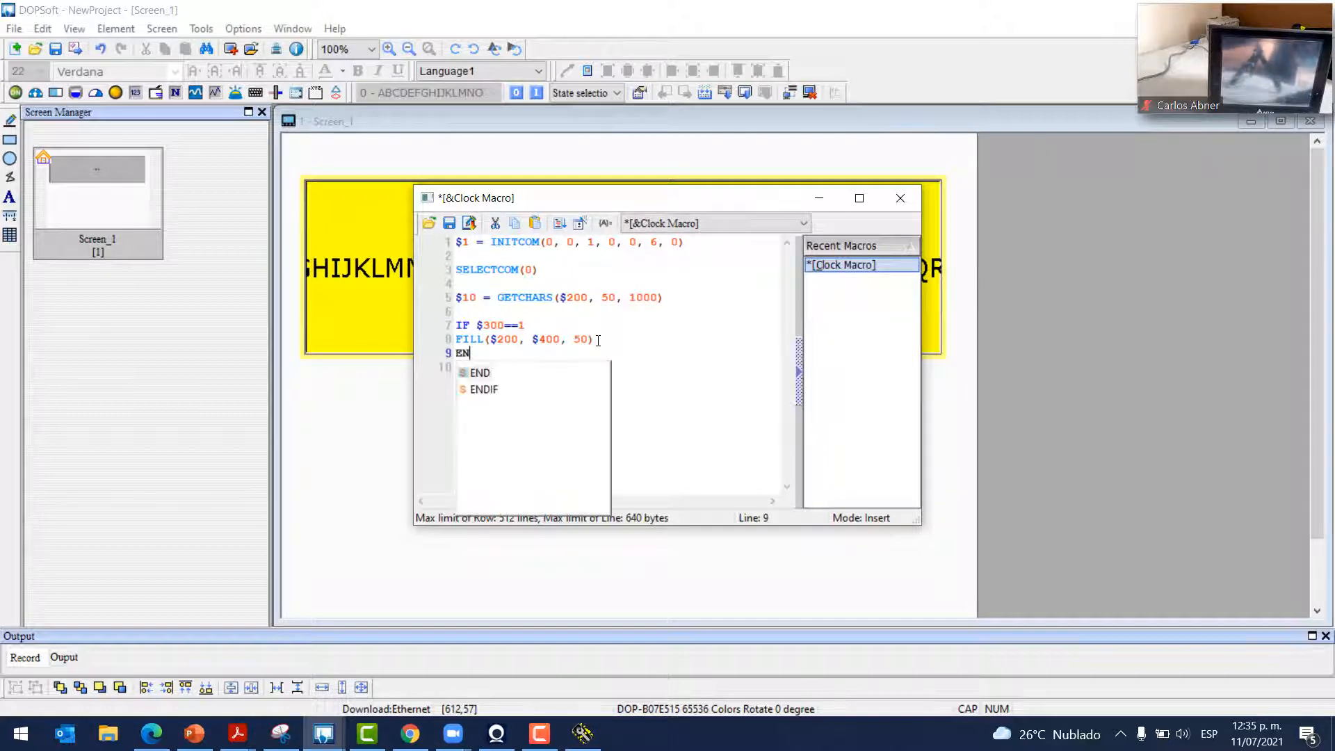
text(DIF)
key(Return)
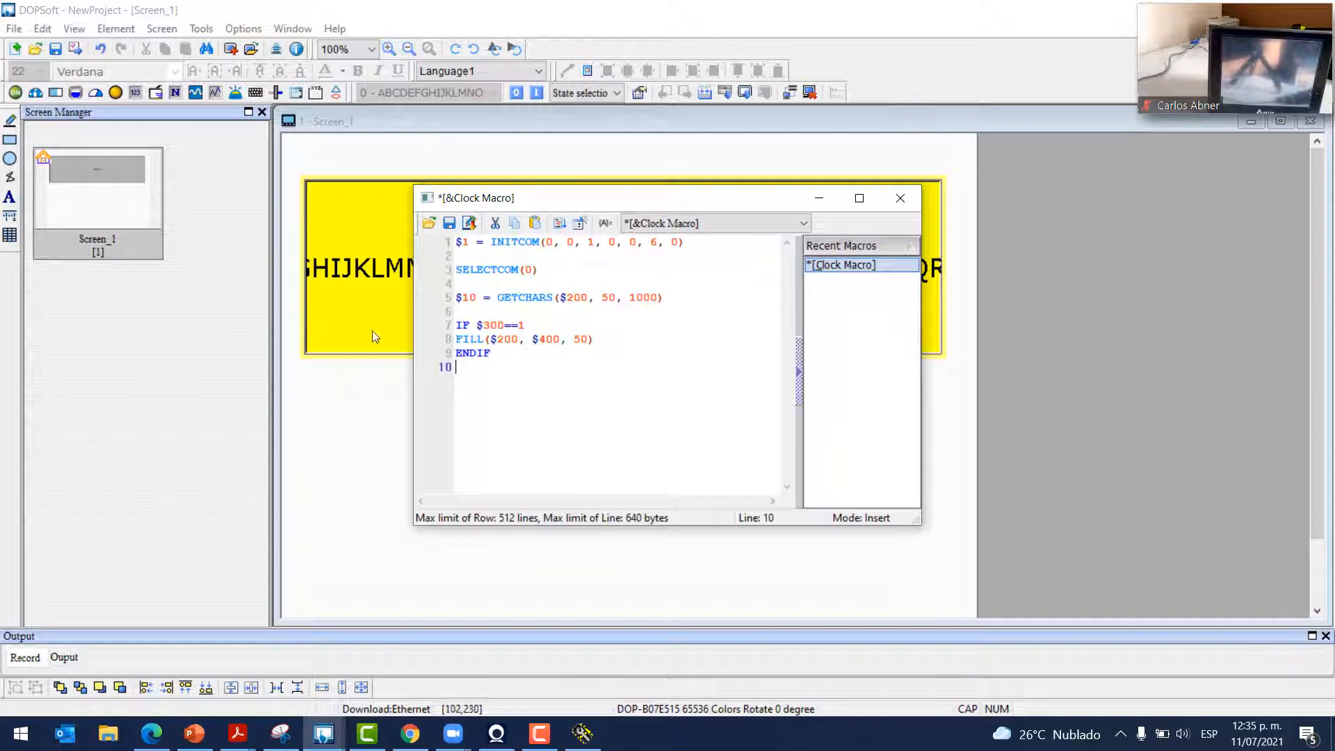
click(900, 198)
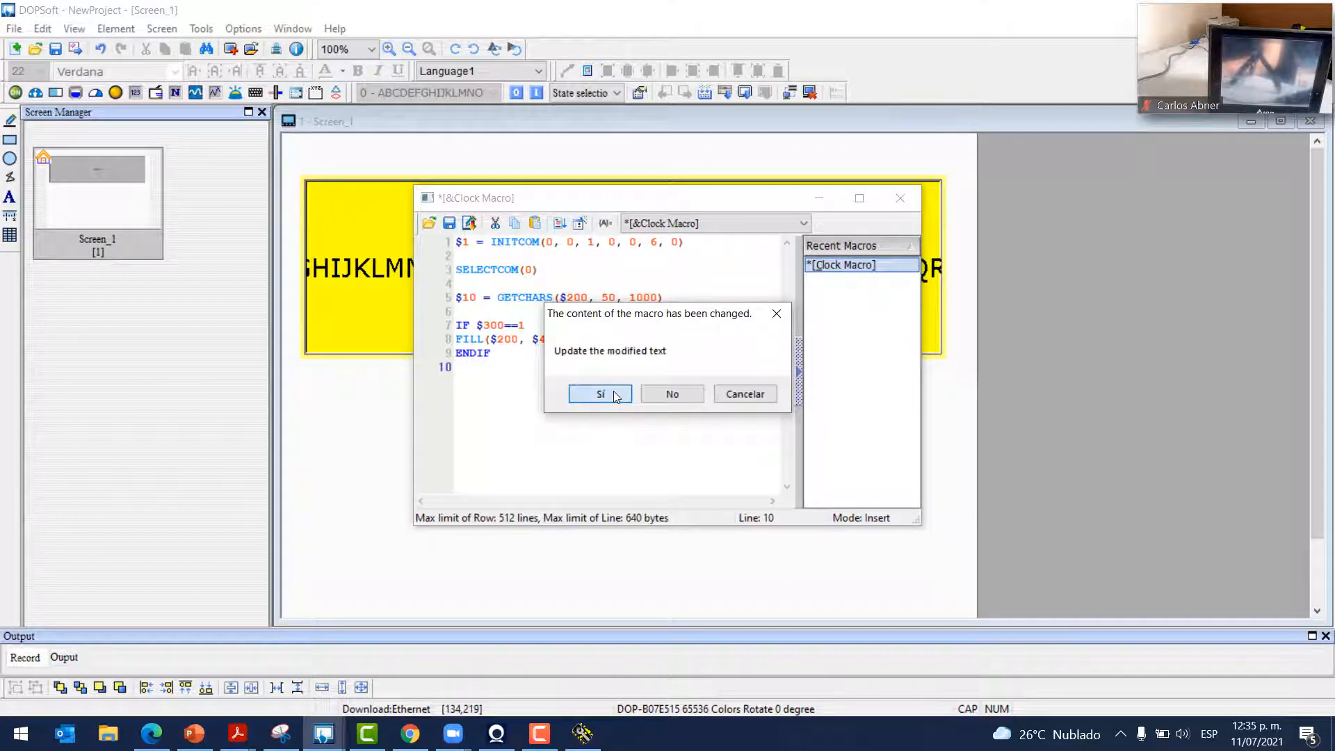
click(600, 393)
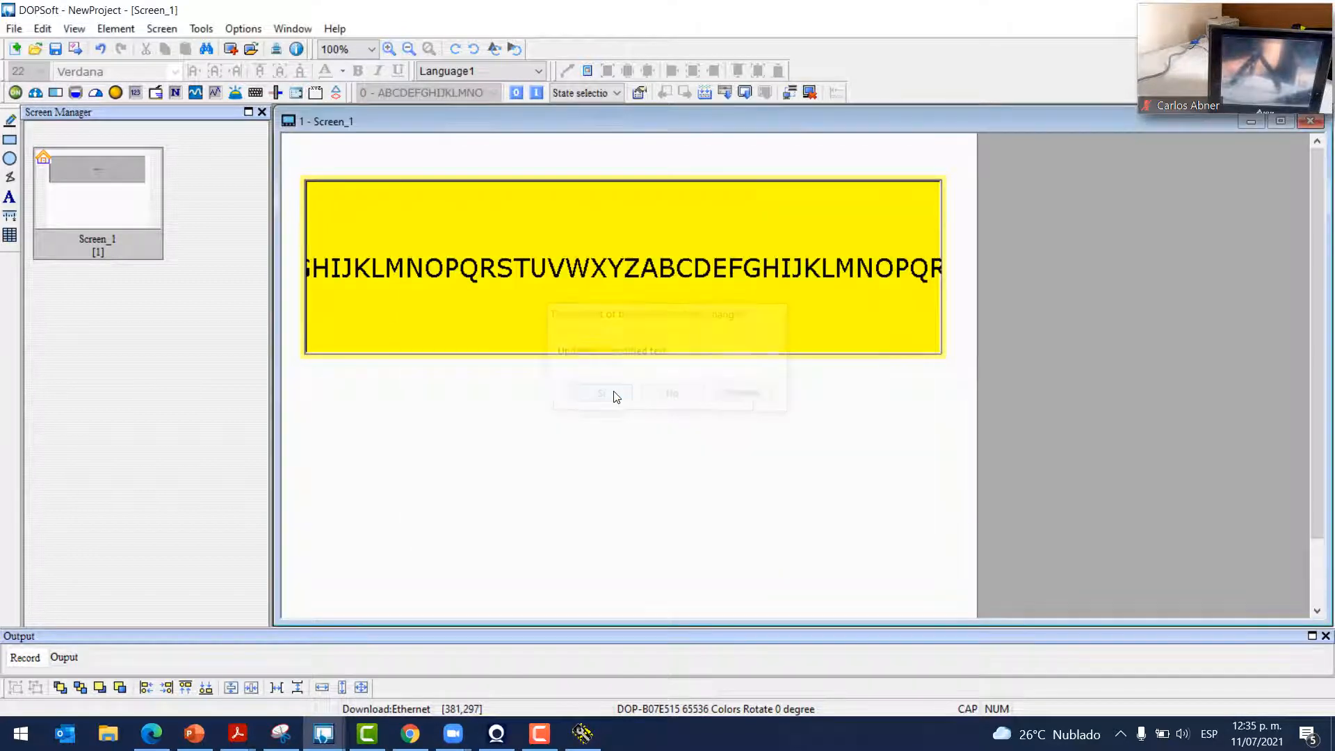
click(117, 27)
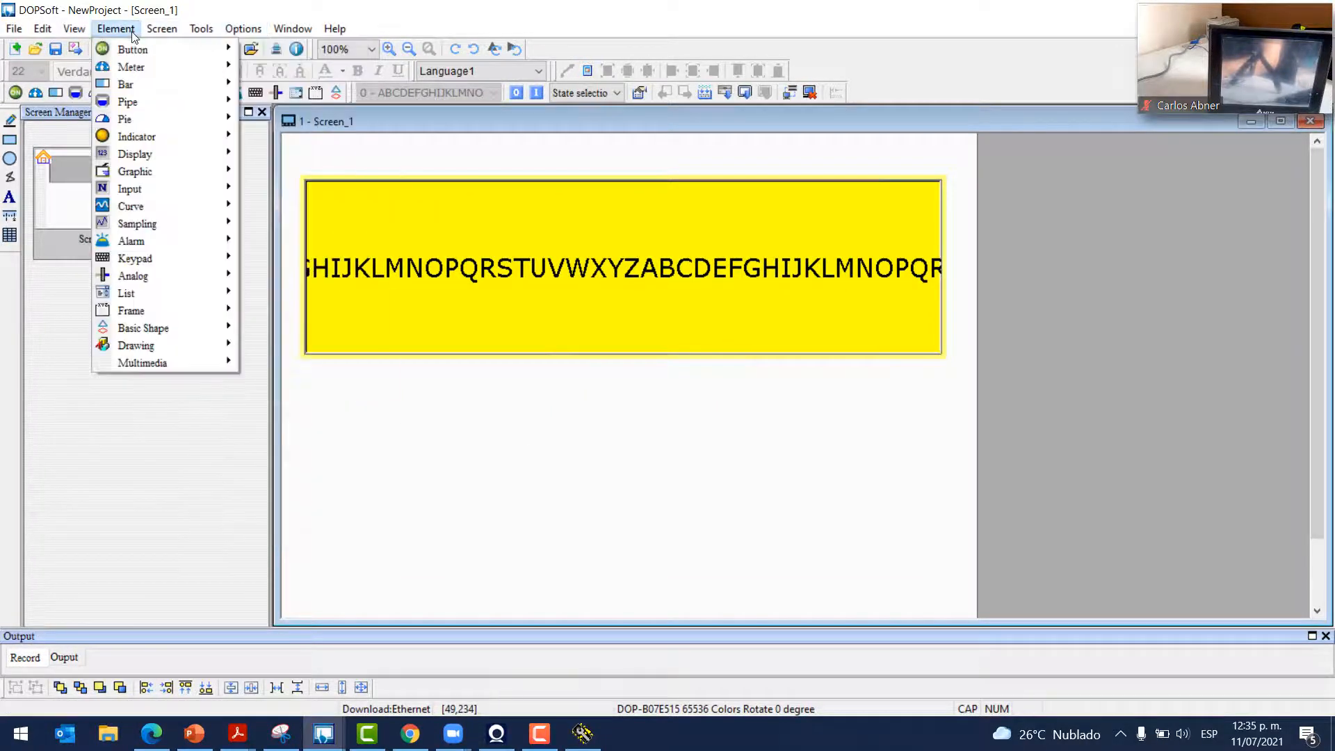
Draw a momentary button below the yellow text display and open its properties
mouse_move(139, 50)
click(278, 84)
drag(545, 406, 720, 477)
double_click(650, 456)
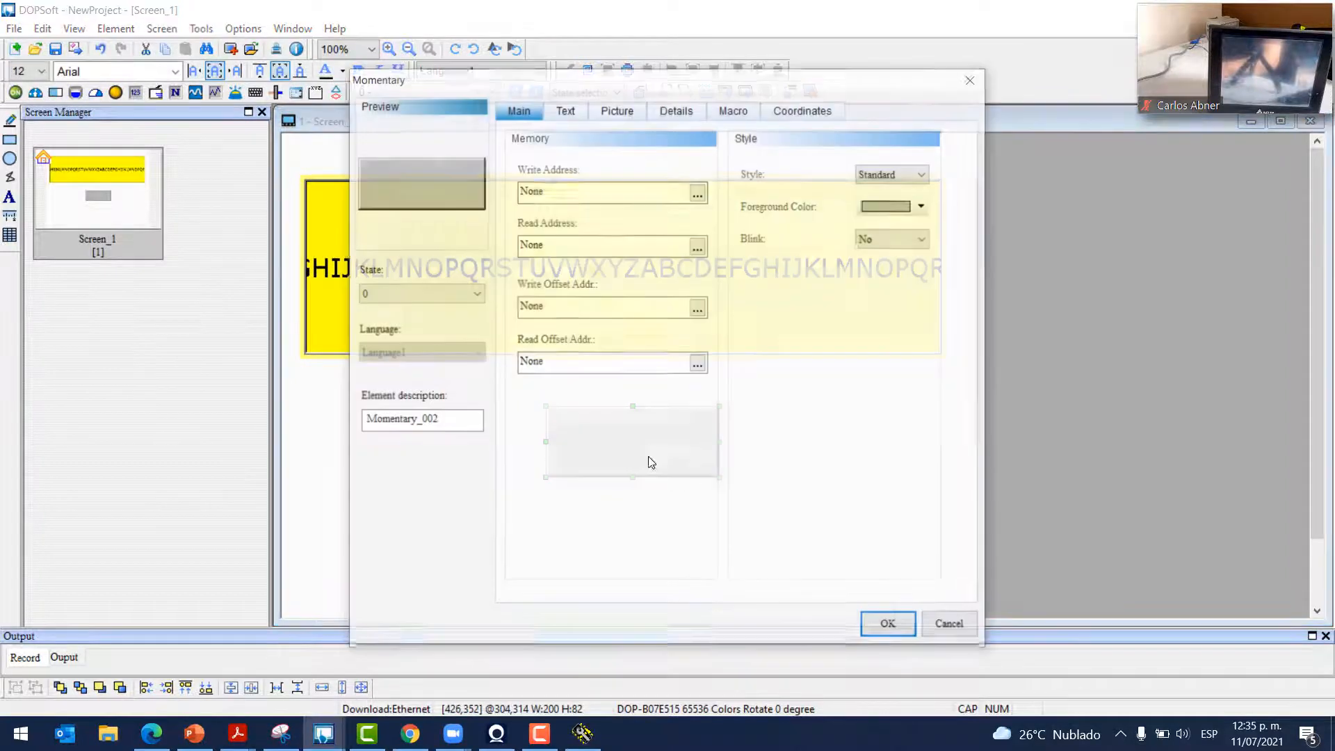
Set the button's write and read addresses to internal memory bit $300.0
click(697, 197)
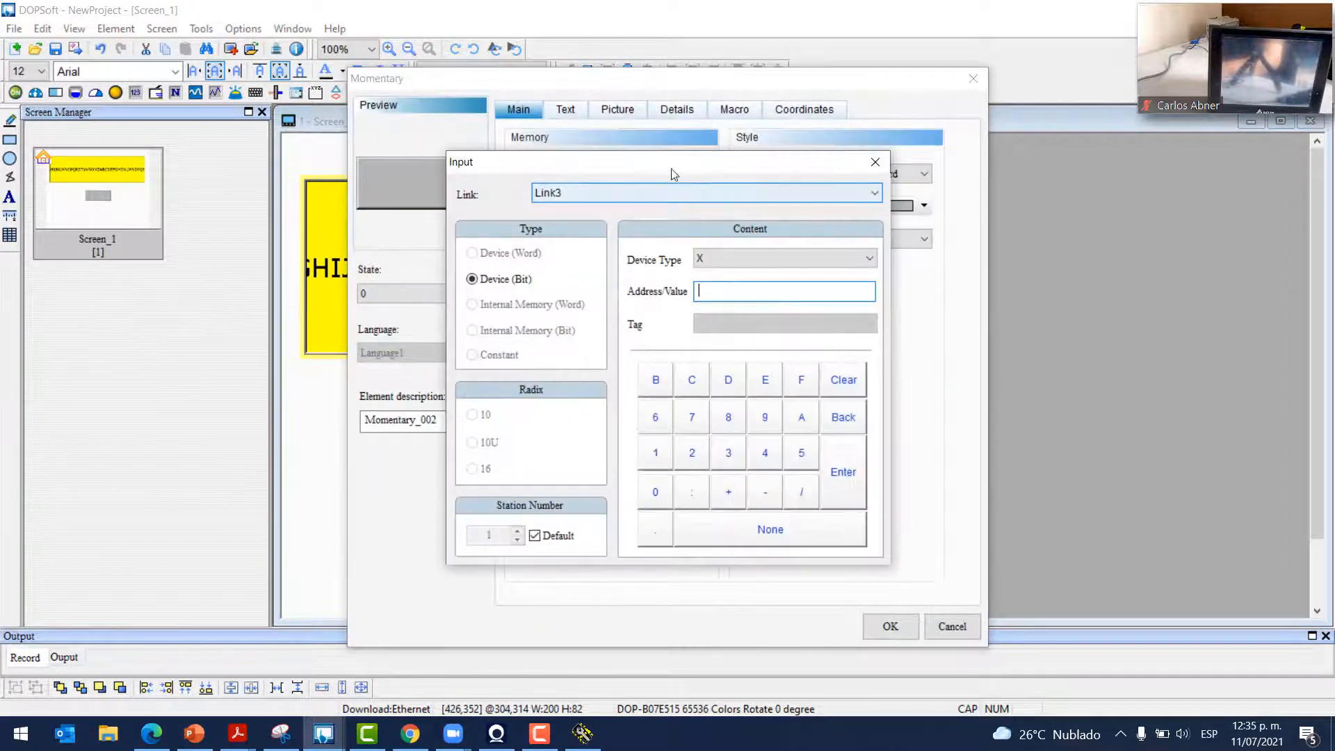
click(589, 197)
click(598, 237)
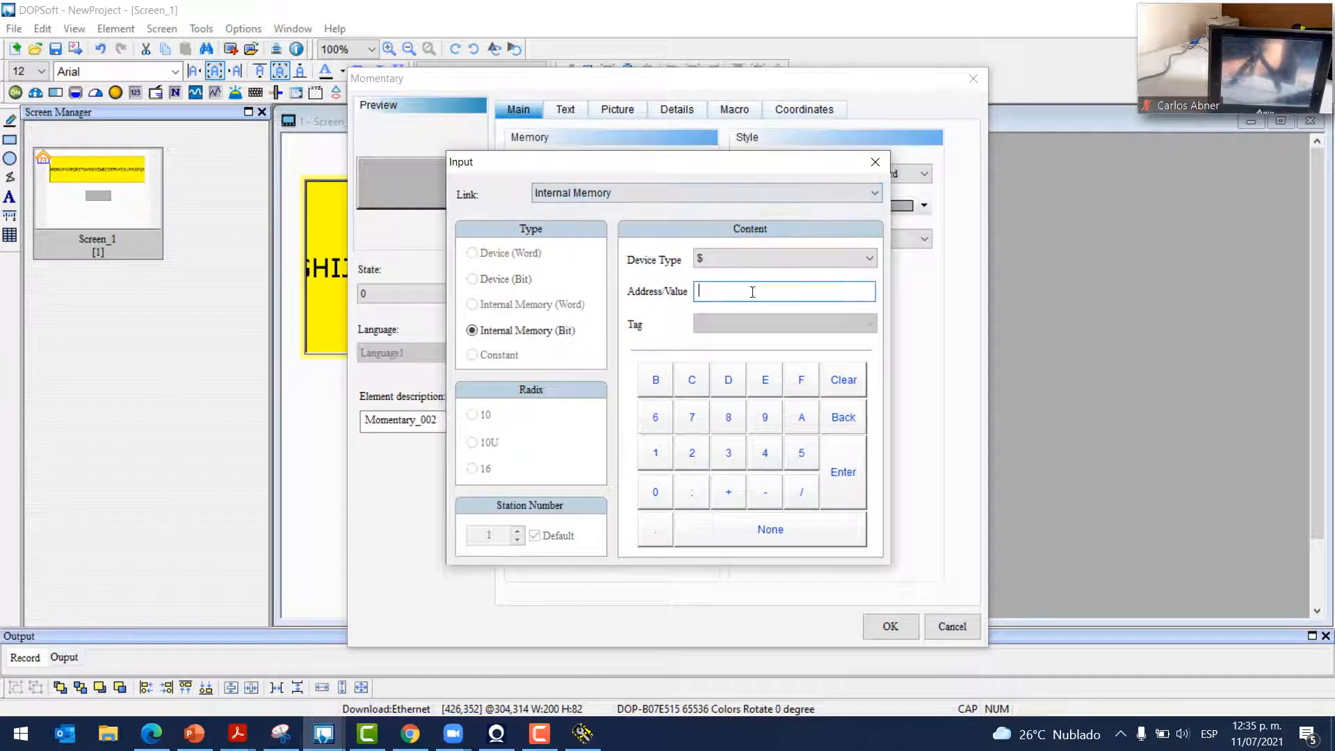
text(300.0)
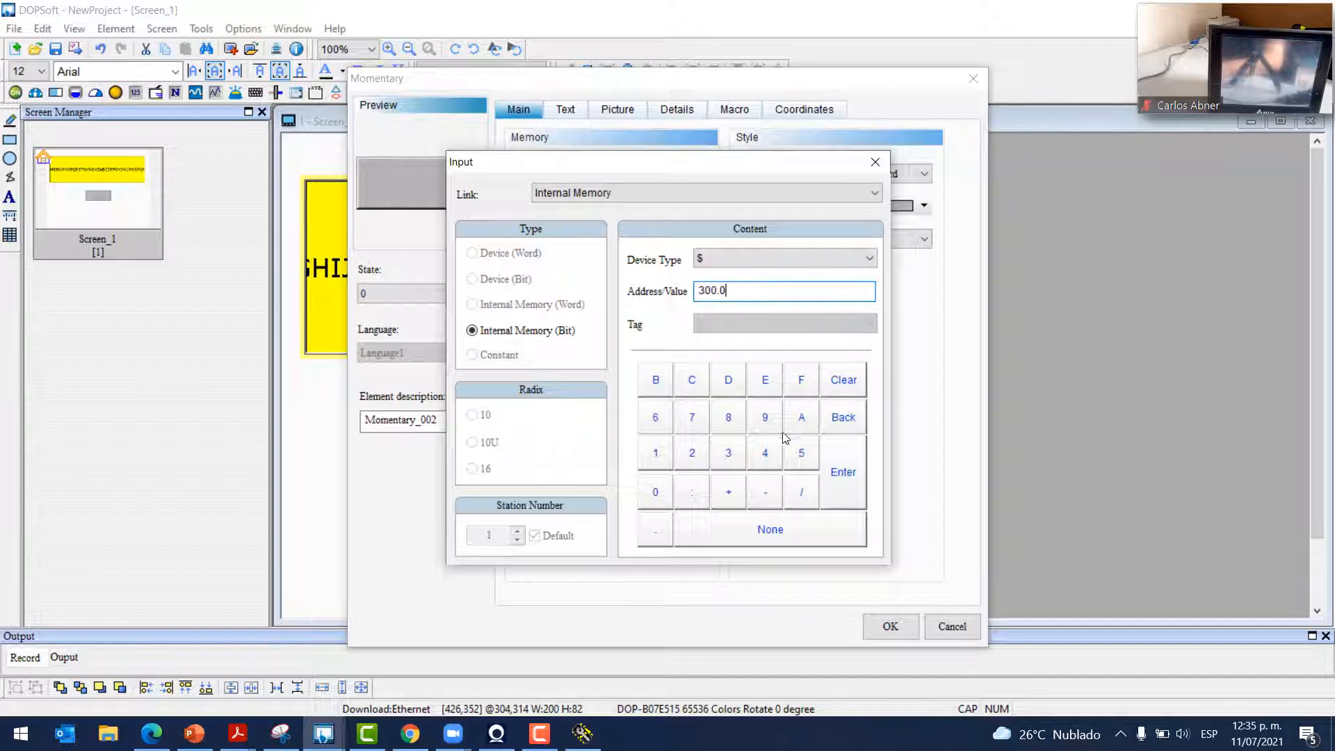
click(839, 473)
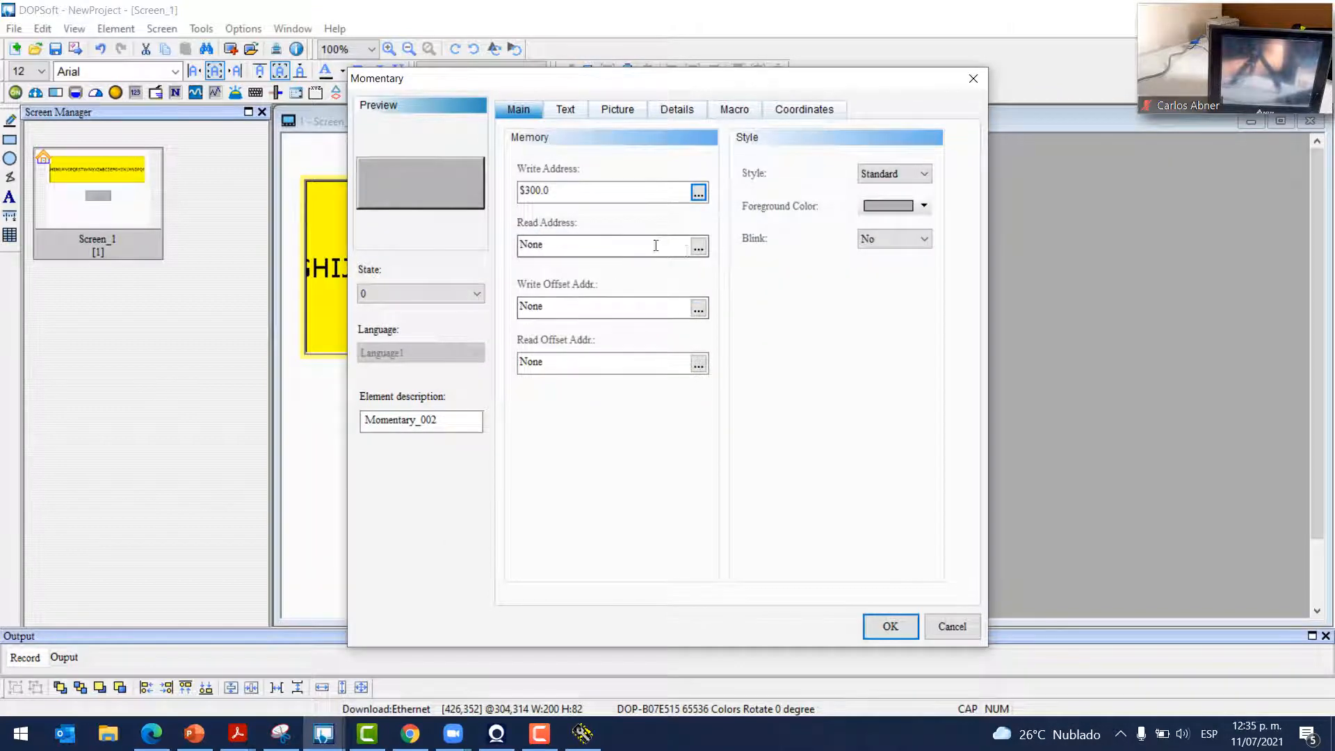
click(698, 248)
click(638, 194)
click(667, 205)
text(300.0)
key(Return)
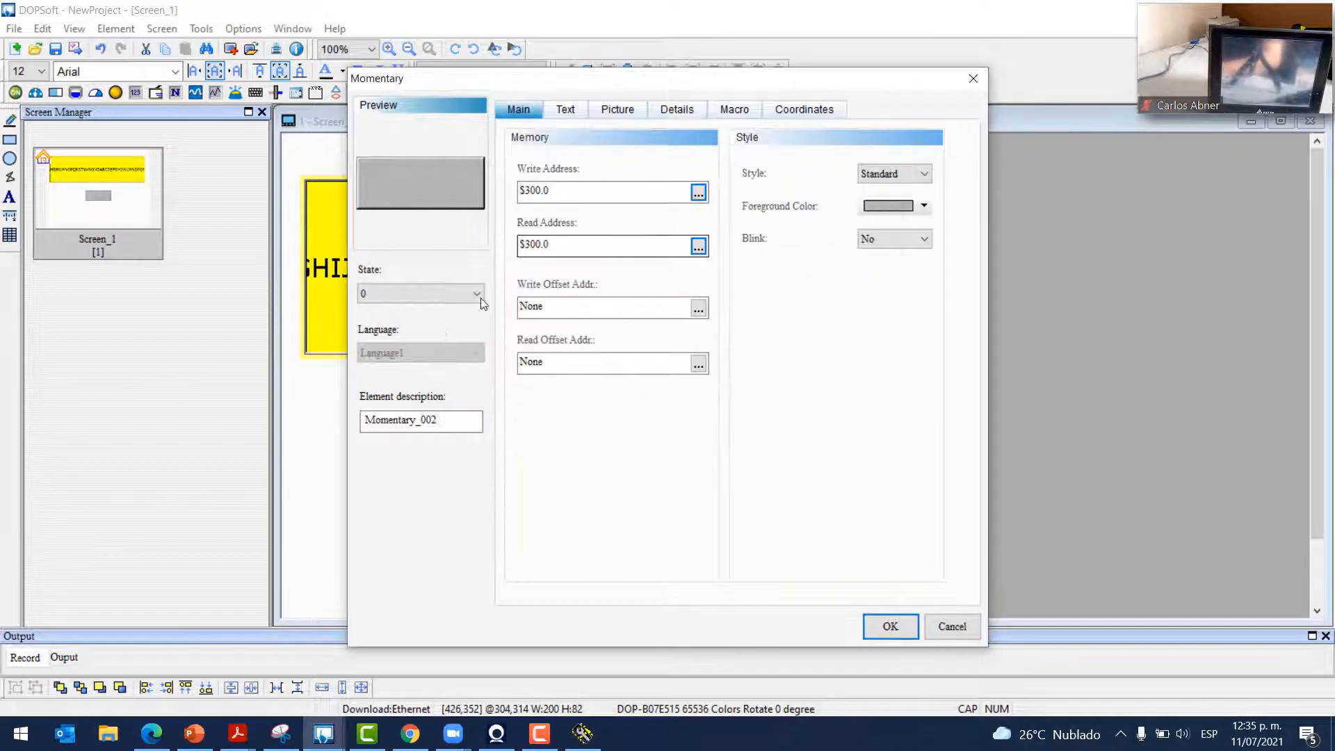
Make the button black in state 0 and green in state 1
click(896, 207)
click(446, 342)
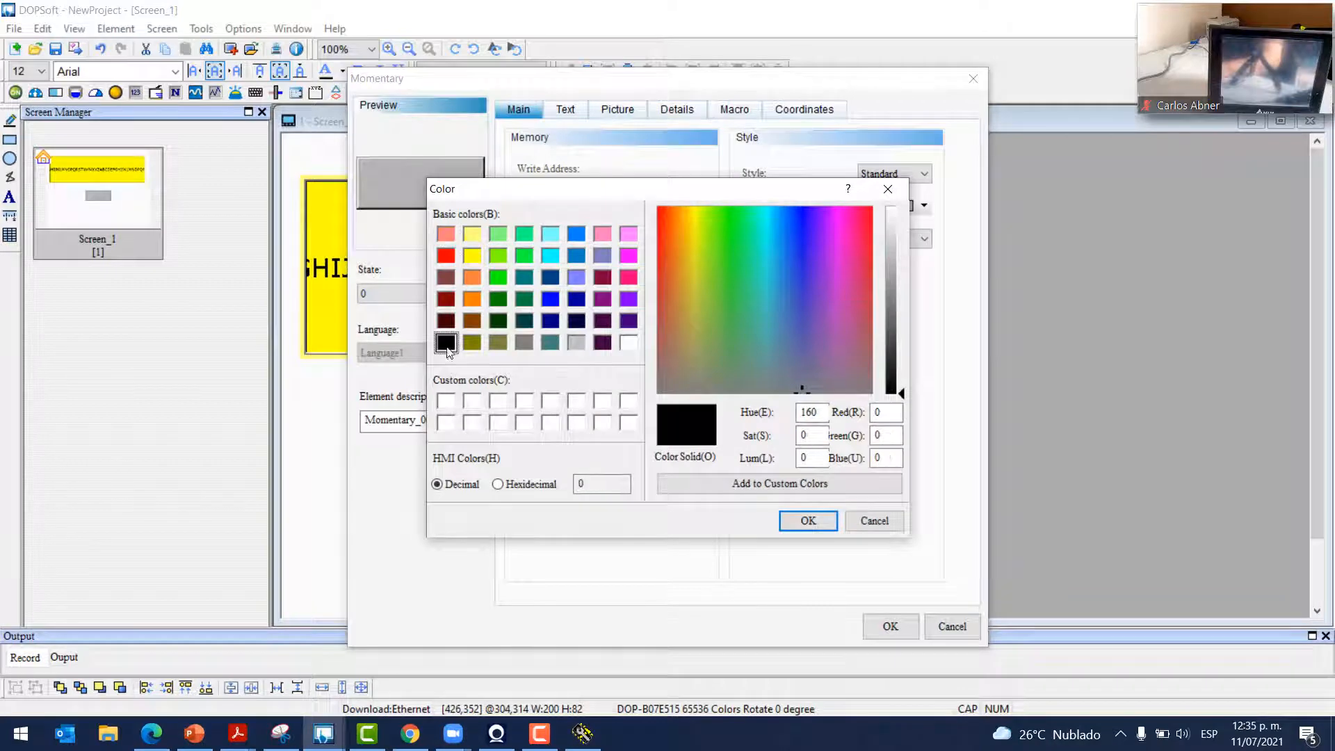
click(807, 520)
click(462, 295)
click(394, 325)
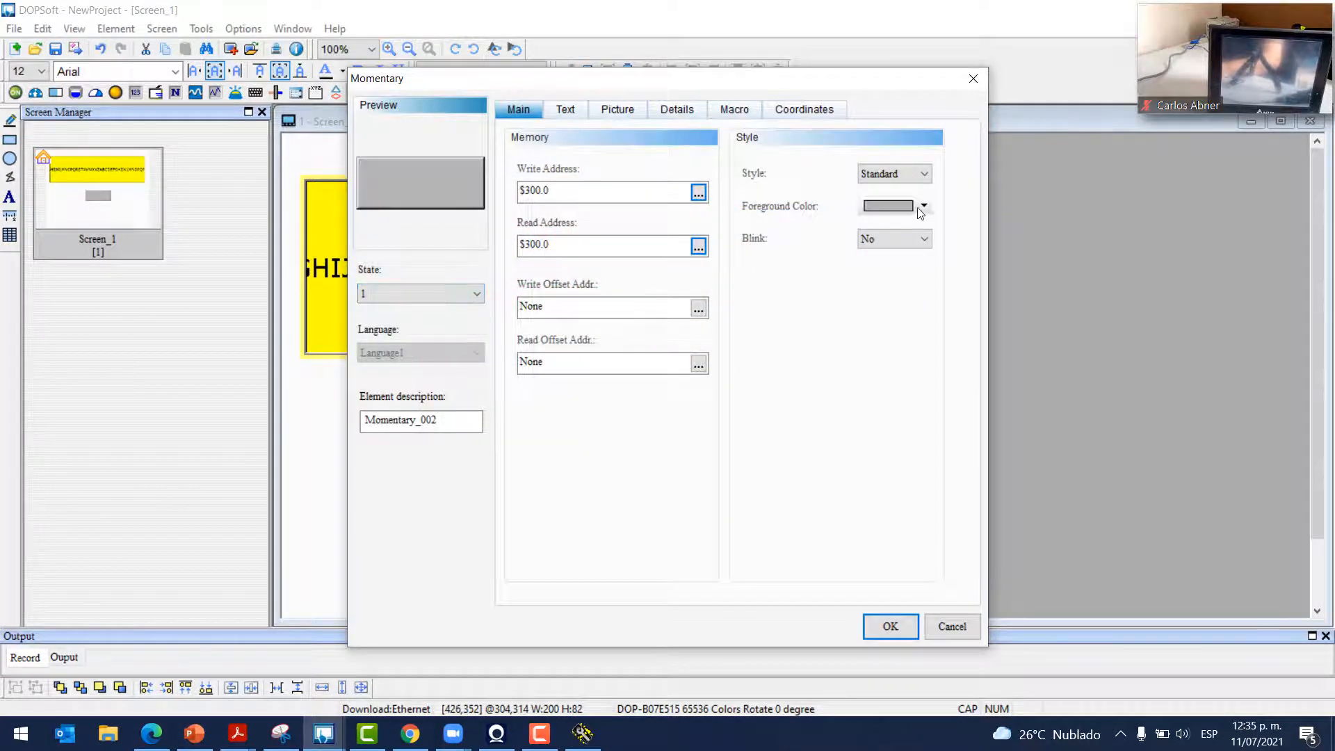
click(912, 209)
click(496, 273)
click(807, 521)
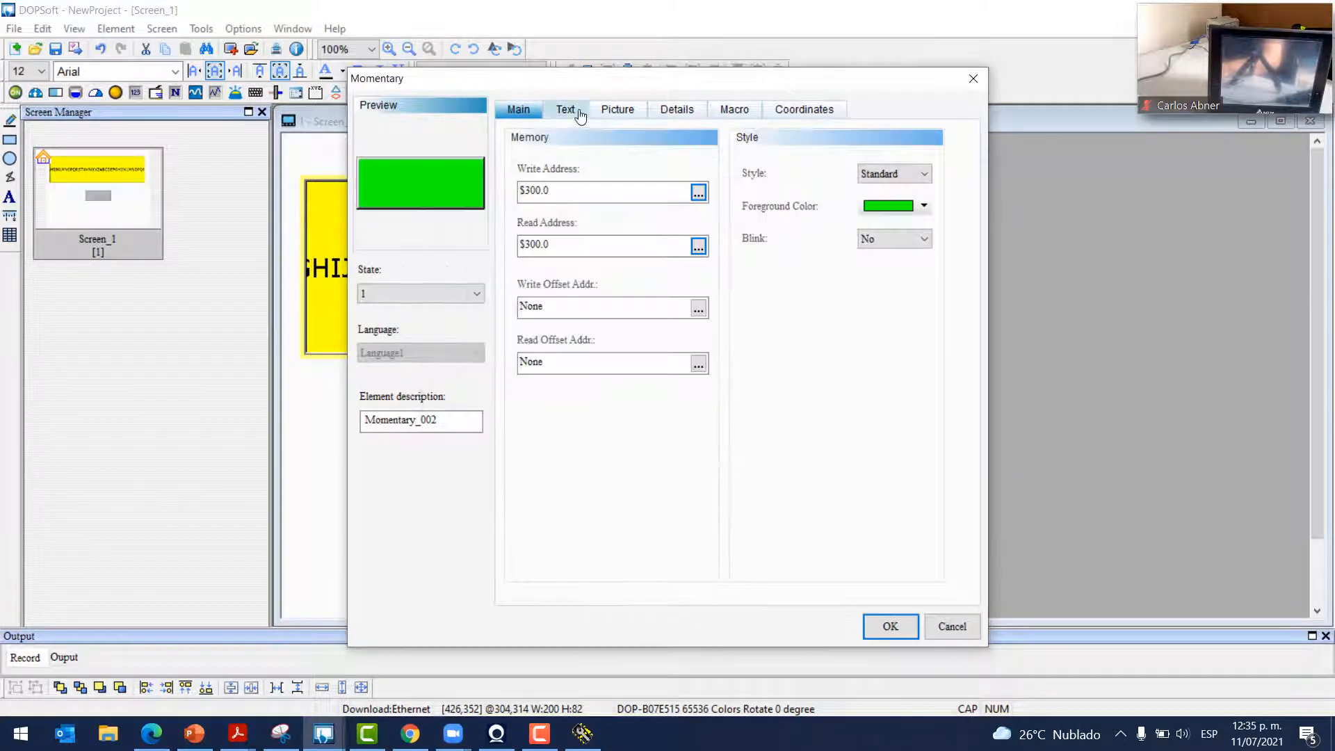
Review the Text, Picture, Detail and Macro tabs, then place the configured button
click(566, 110)
click(616, 109)
click(674, 110)
click(737, 111)
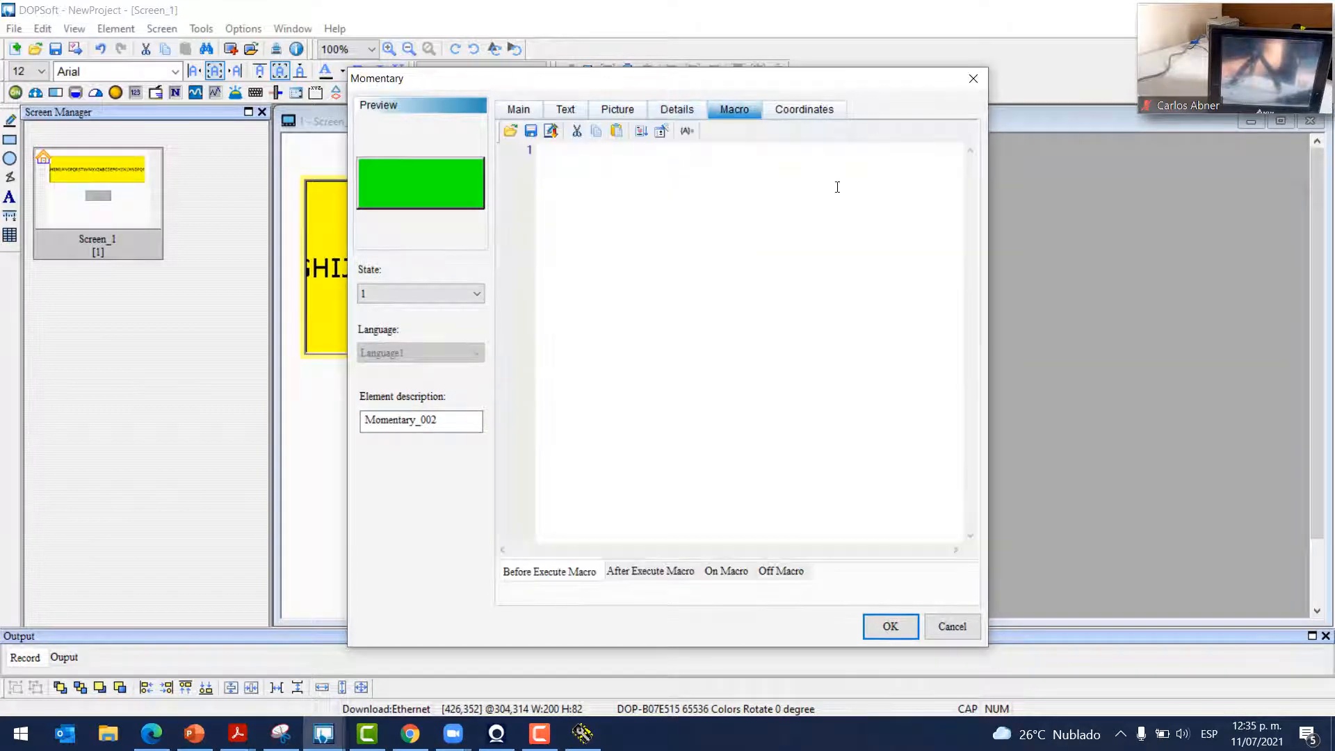
click(520, 110)
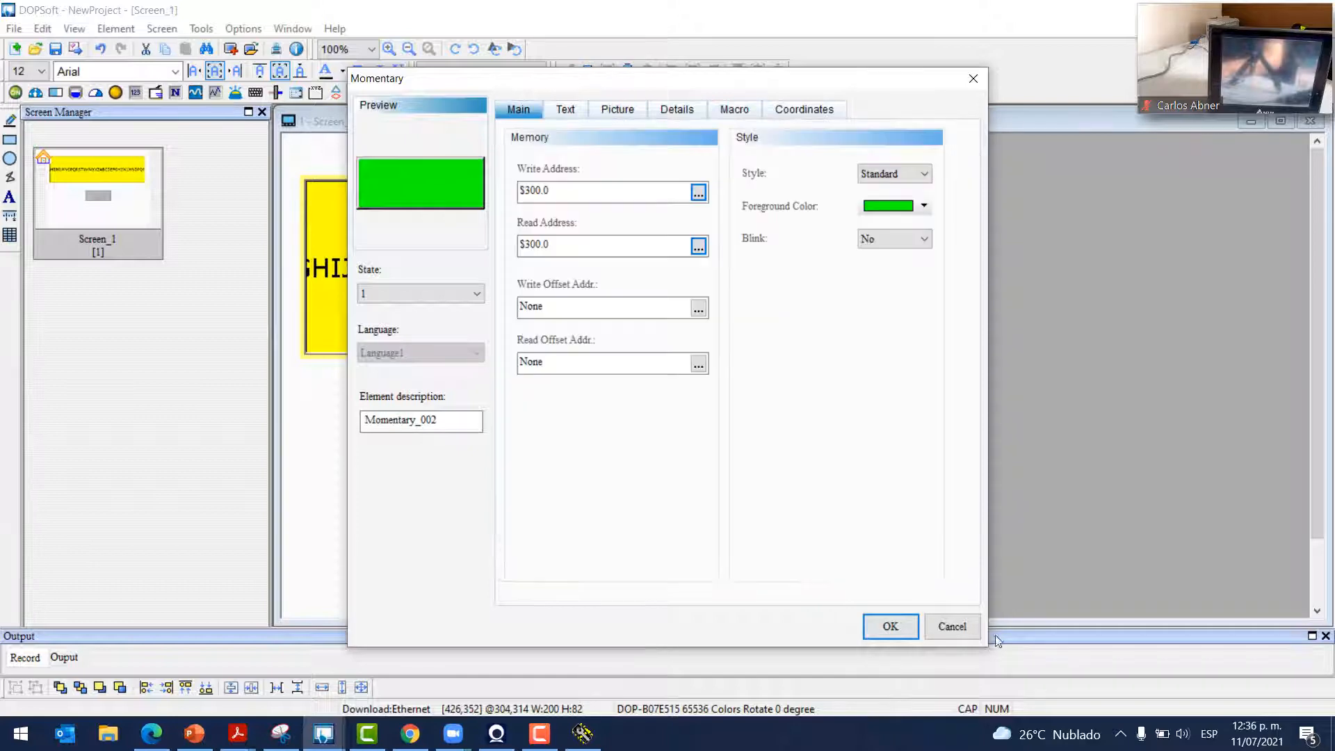
click(890, 626)
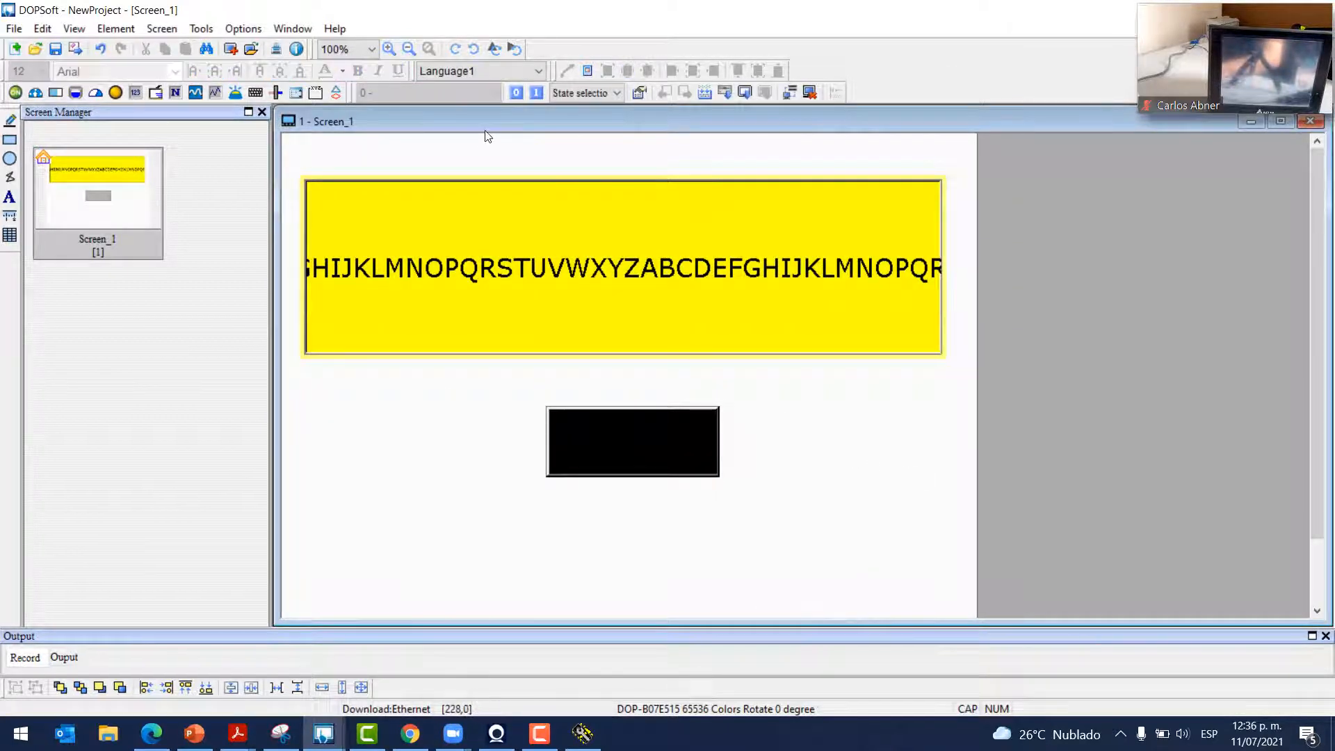
Draw a State Graphic element to the right of the black button on Screen_1
click(258, 29)
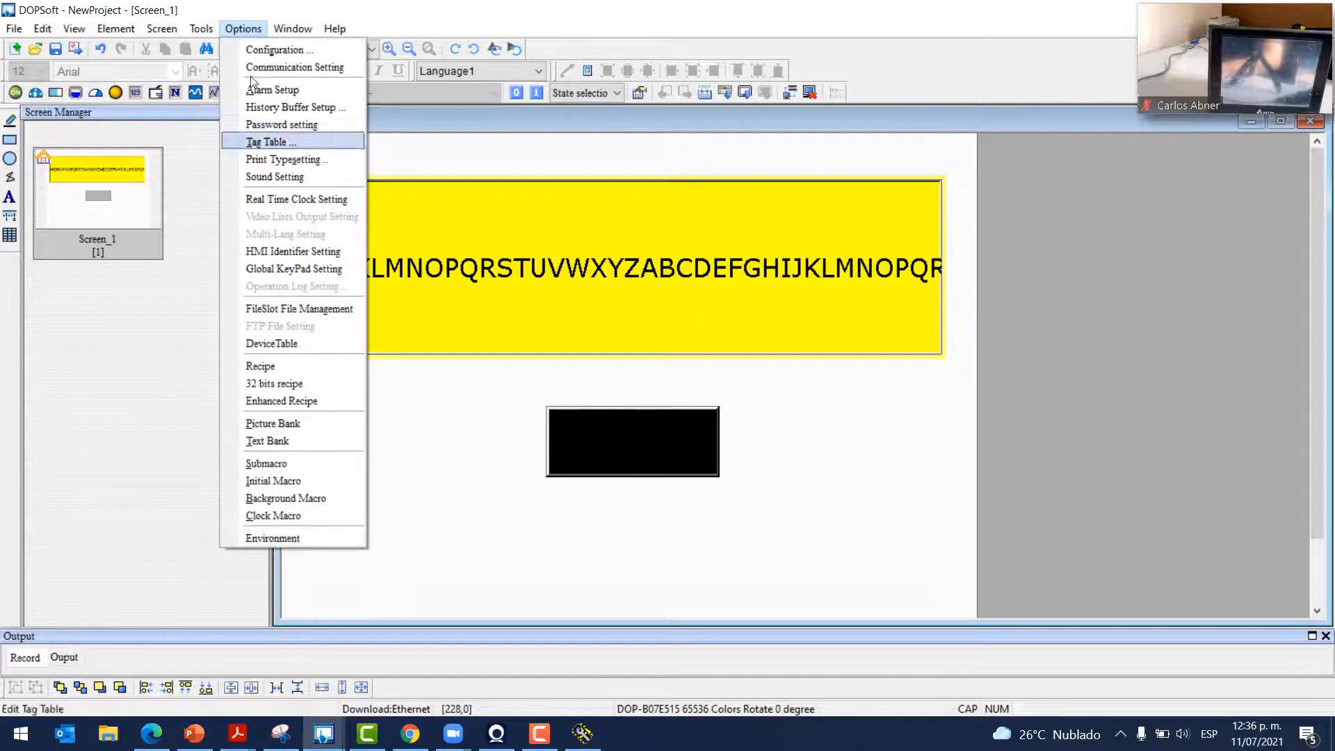
mouse_move(159, 26)
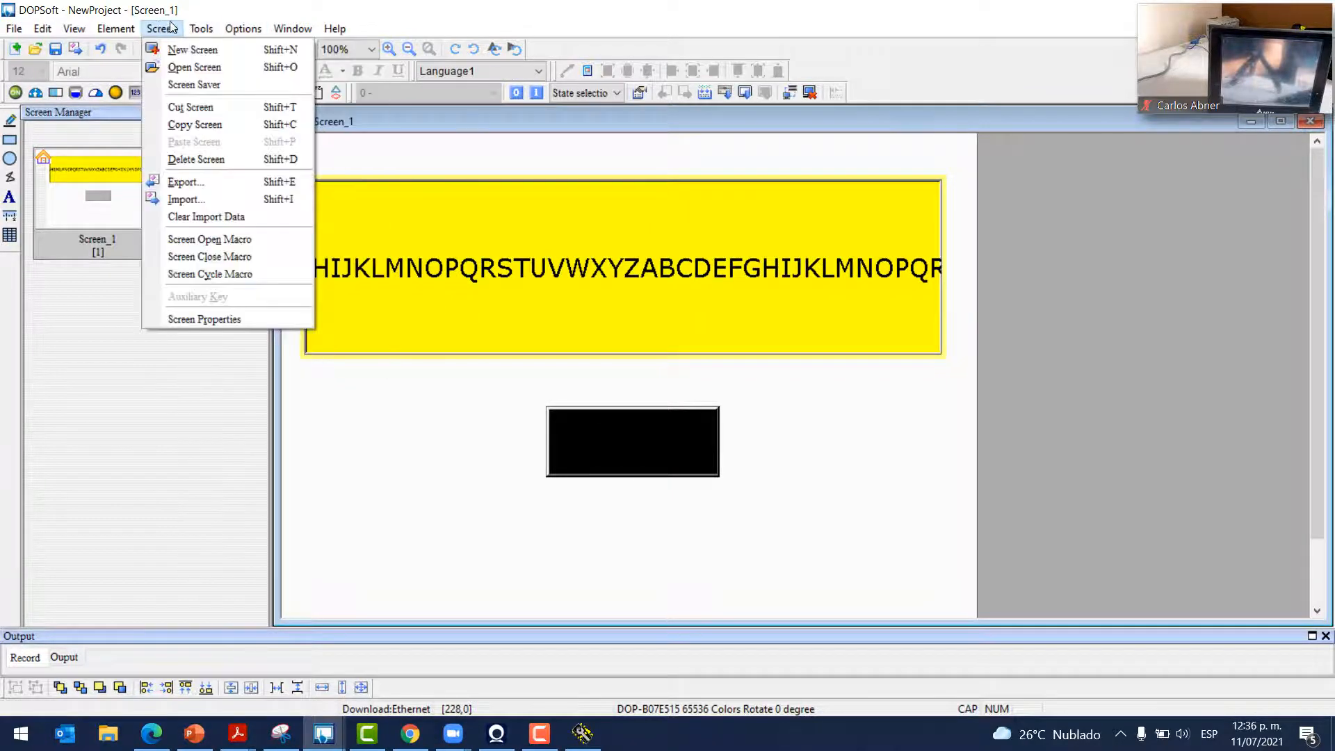
mouse_move(115, 29)
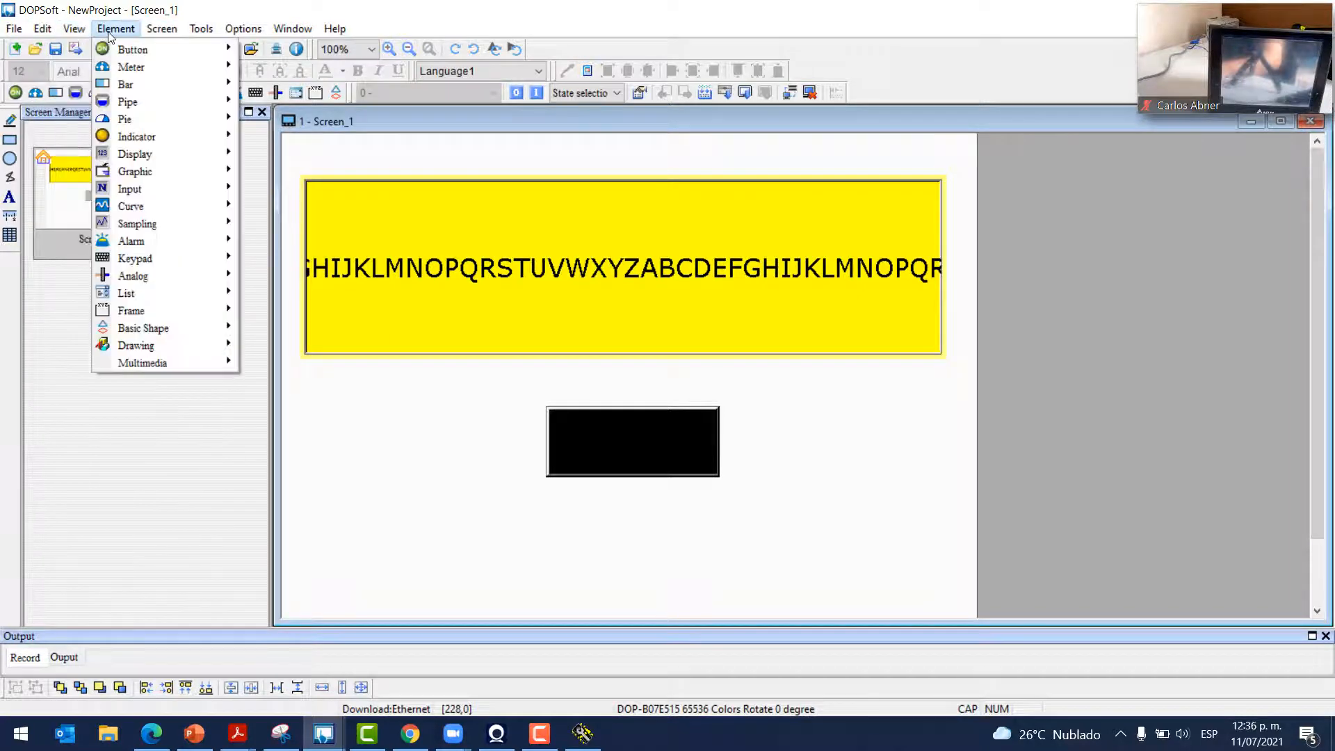
mouse_move(134, 153)
mouse_move(179, 172)
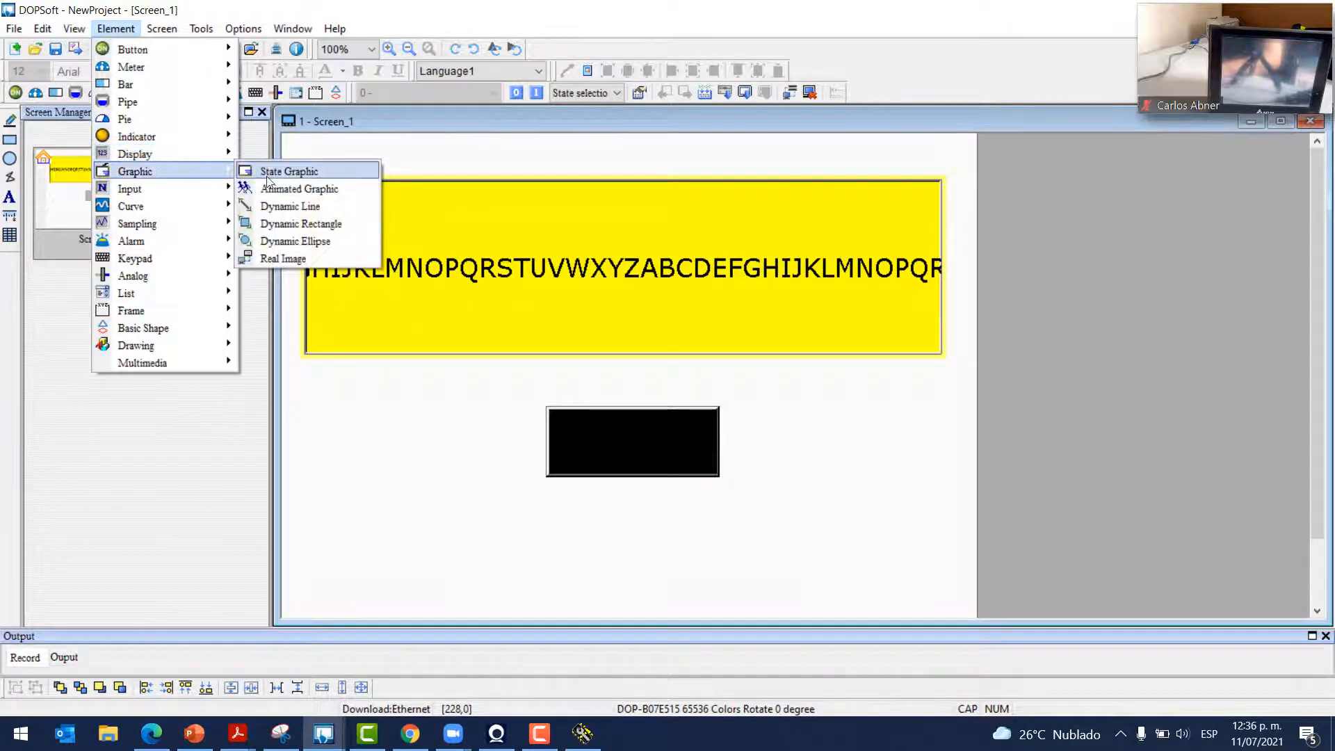
click(285, 174)
drag(939, 518, 954, 513)
Give the graphic the PIC08 Imagen1.png QR picture with Stretch All, and enlarge it
double_click(877, 441)
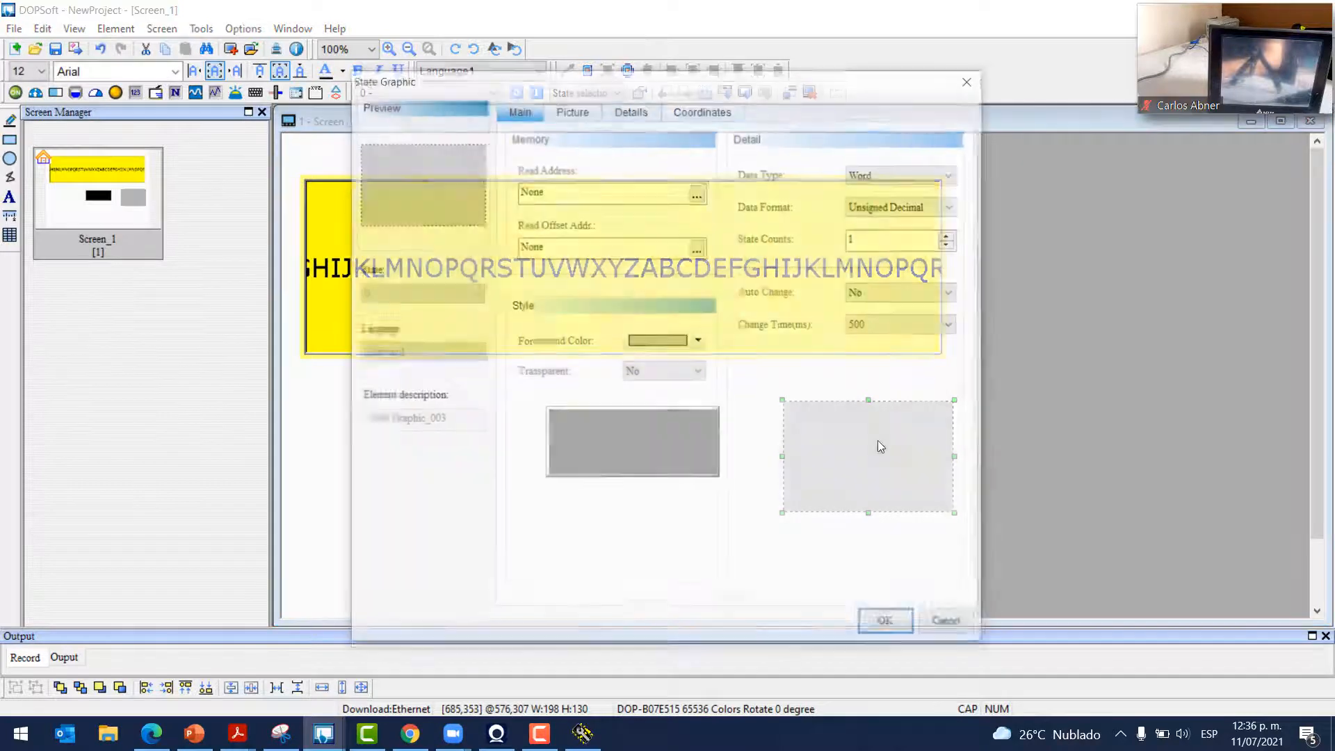
click(570, 112)
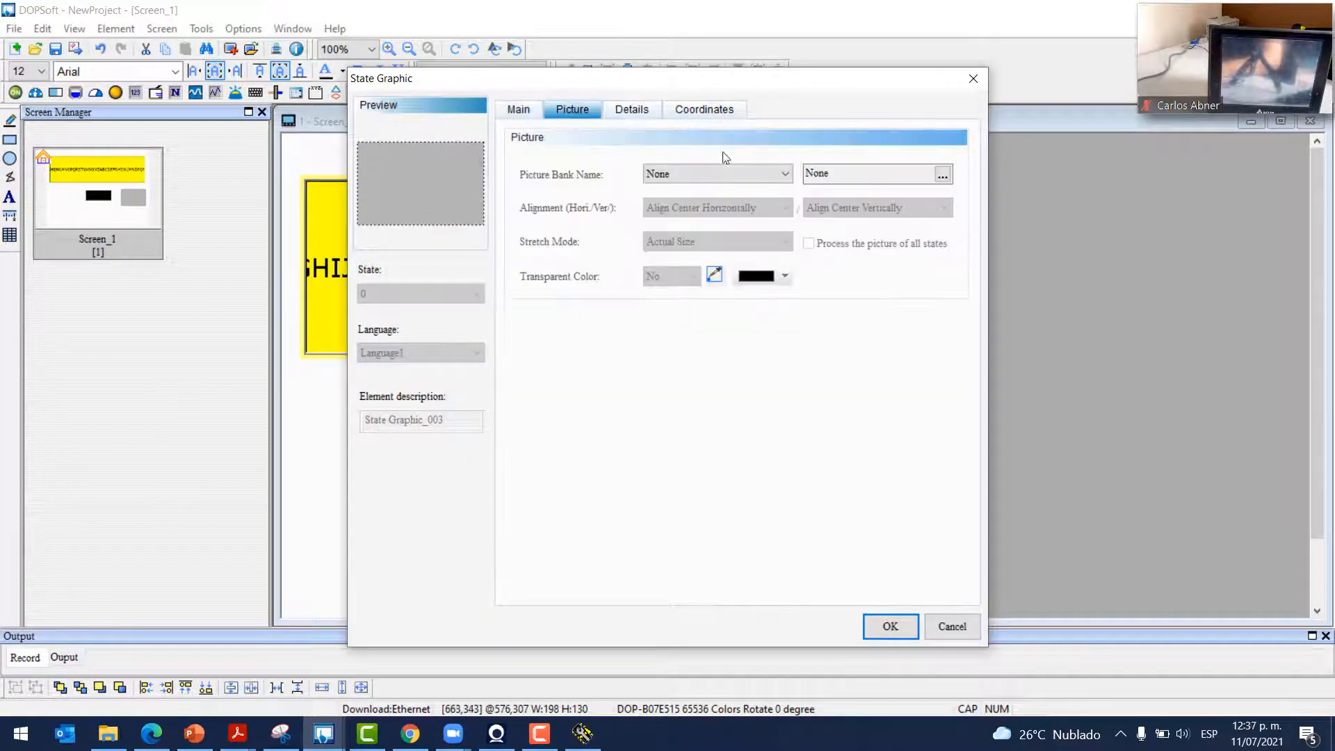
click(767, 173)
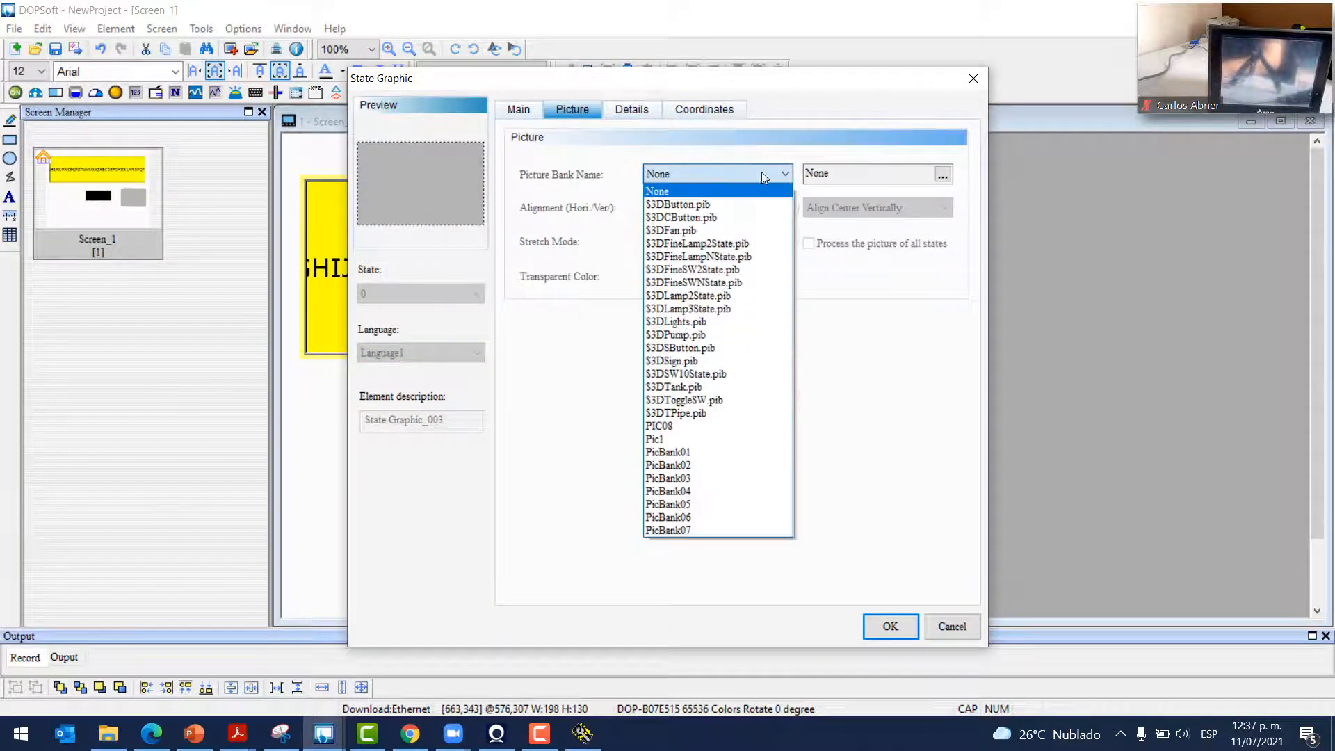
click(685, 426)
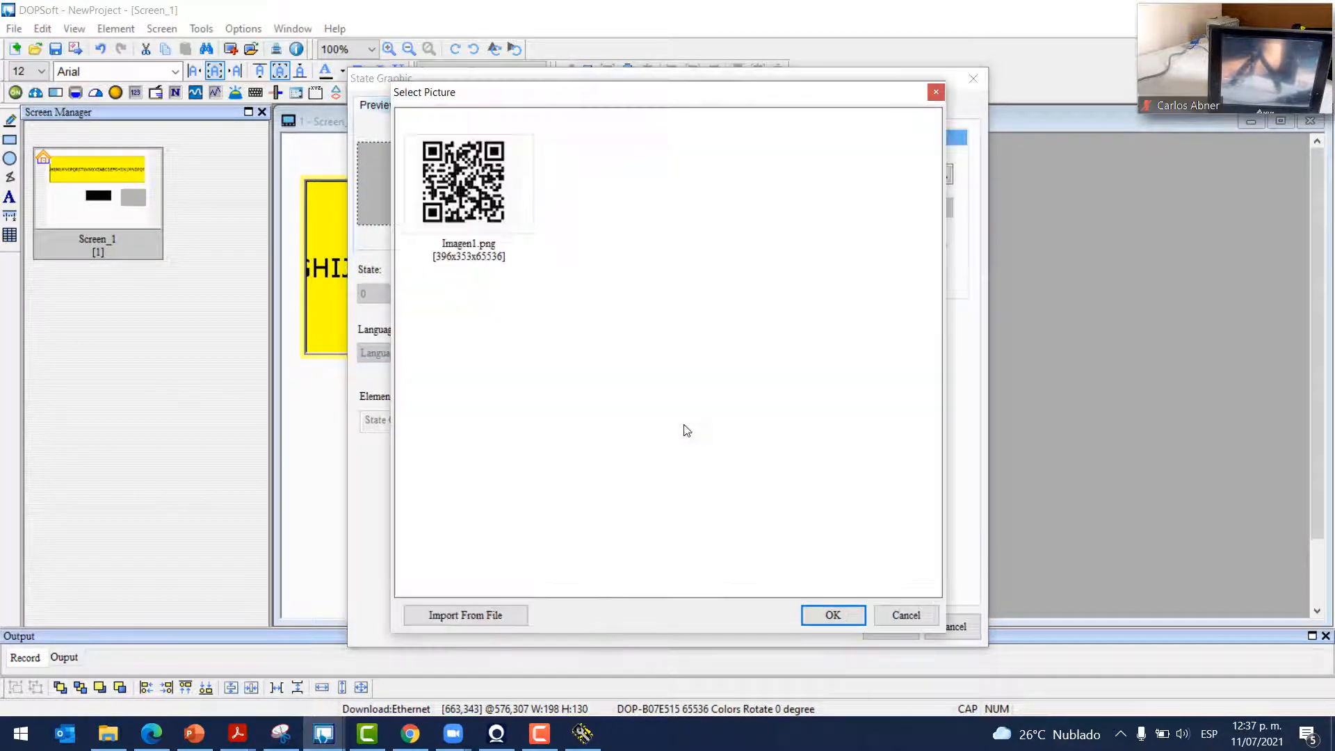
click(833, 617)
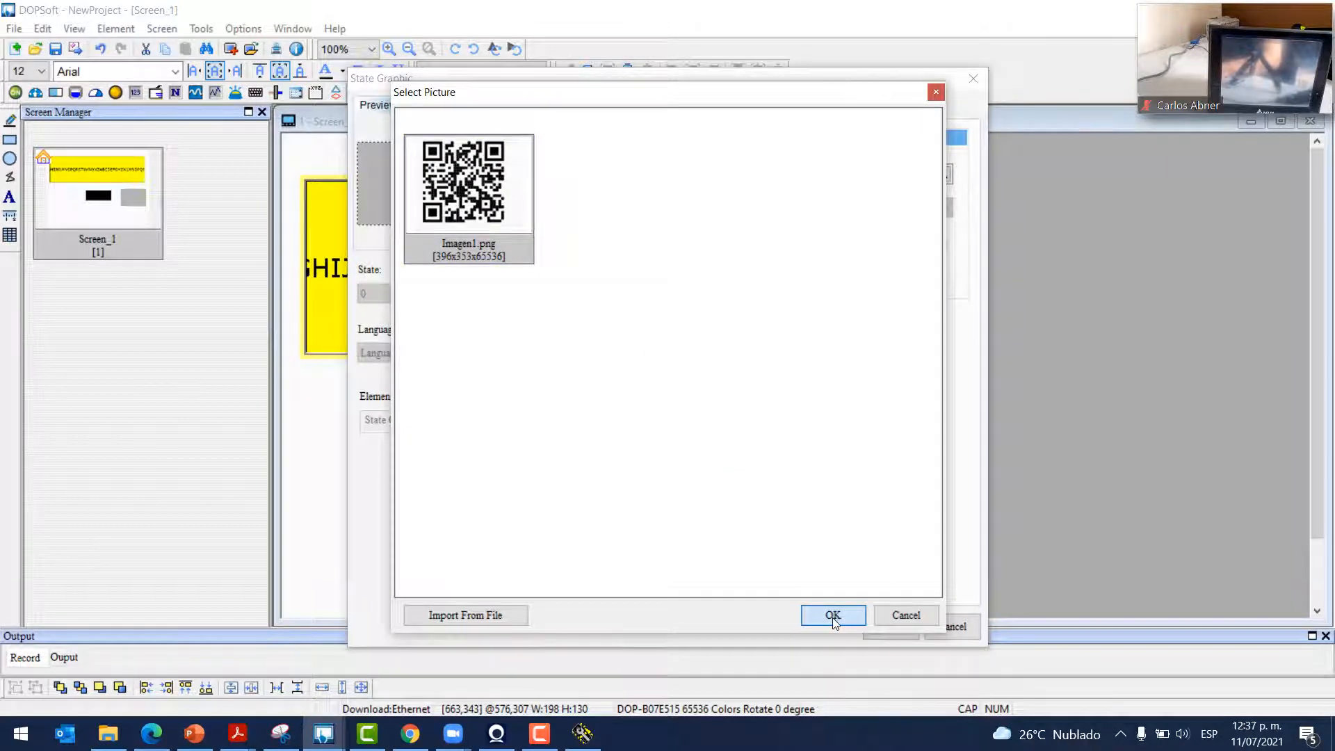
click(832, 618)
click(700, 238)
click(718, 259)
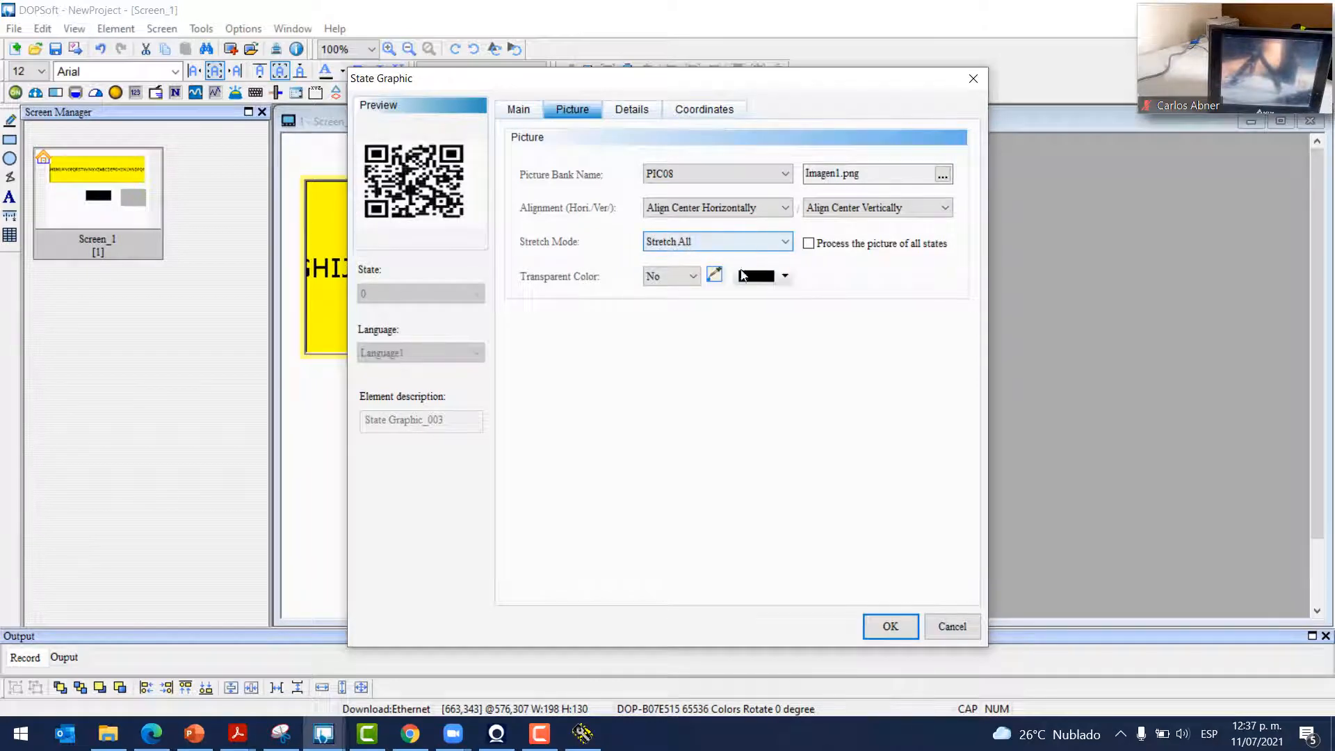
click(890, 625)
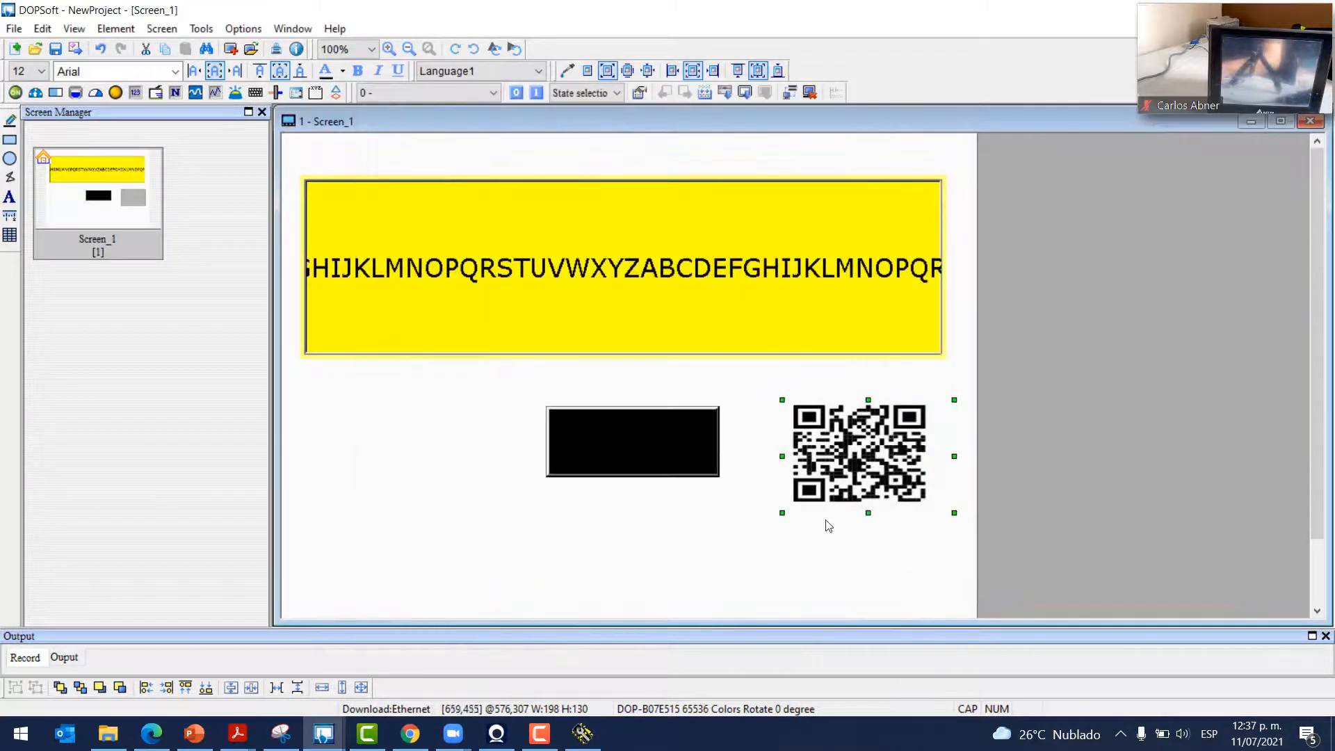
drag(782, 513, 834, 574)
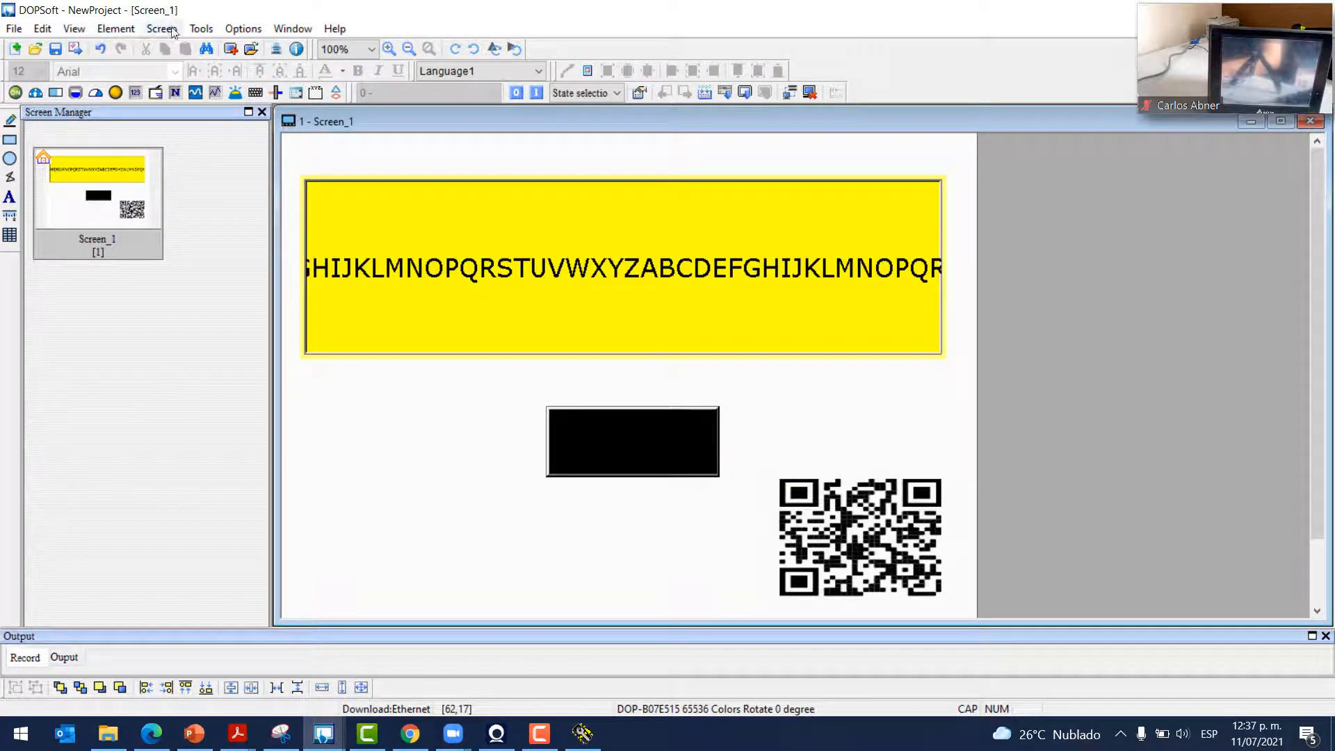
Compile the project and dismiss the resulting element address error
click(201, 28)
mouse_move(181, 28)
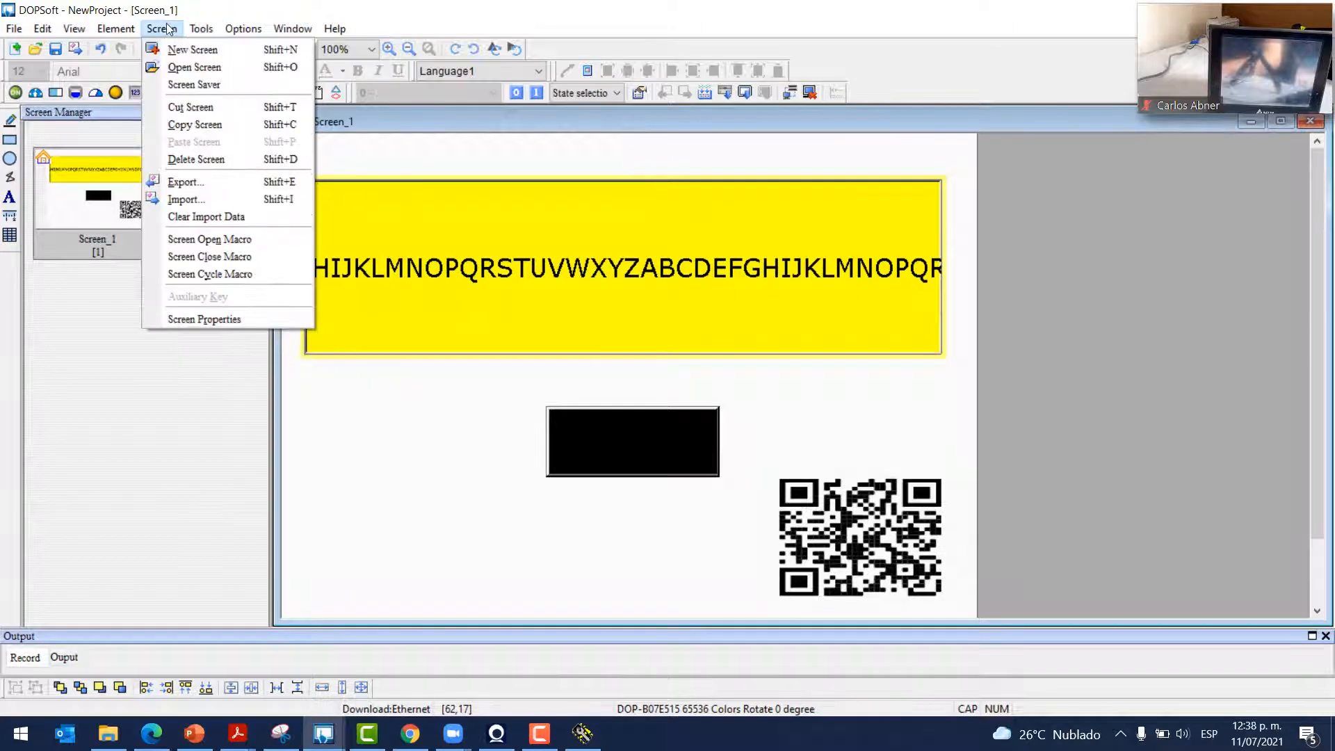
click(247, 92)
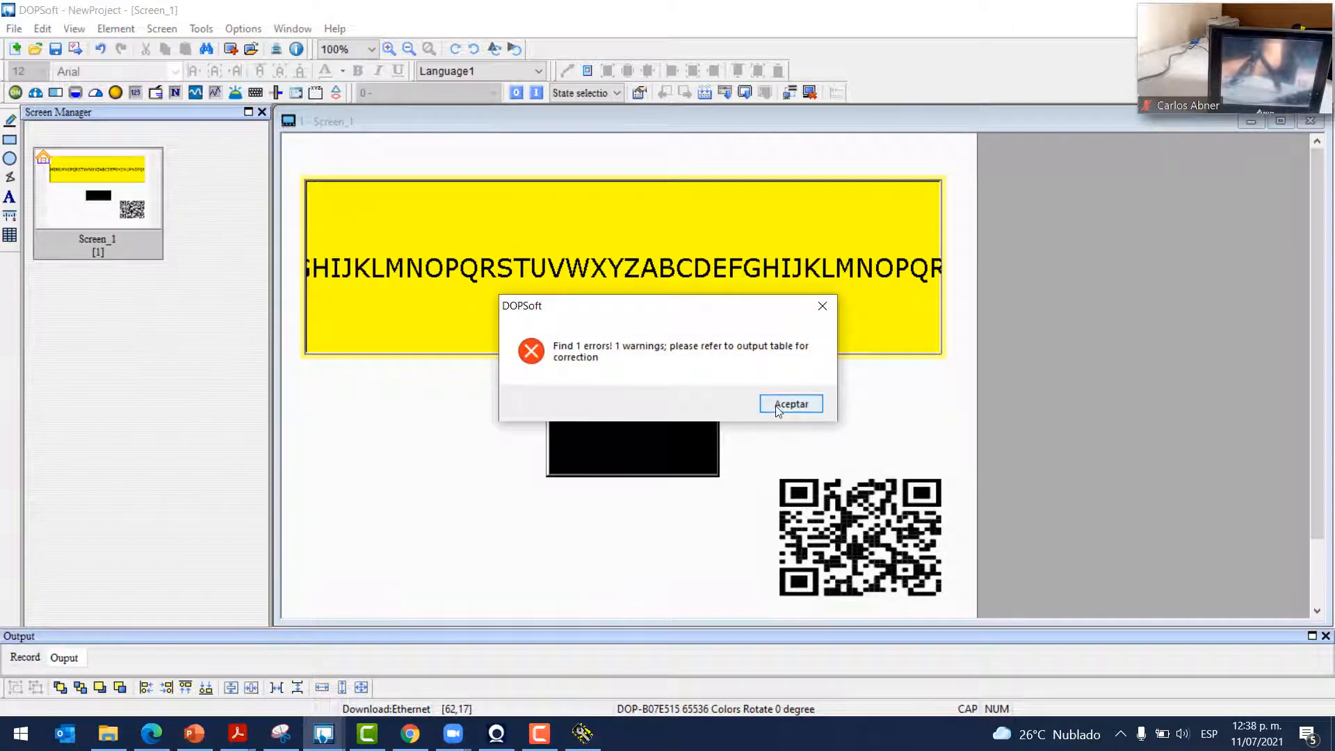
click(778, 411)
click(139, 605)
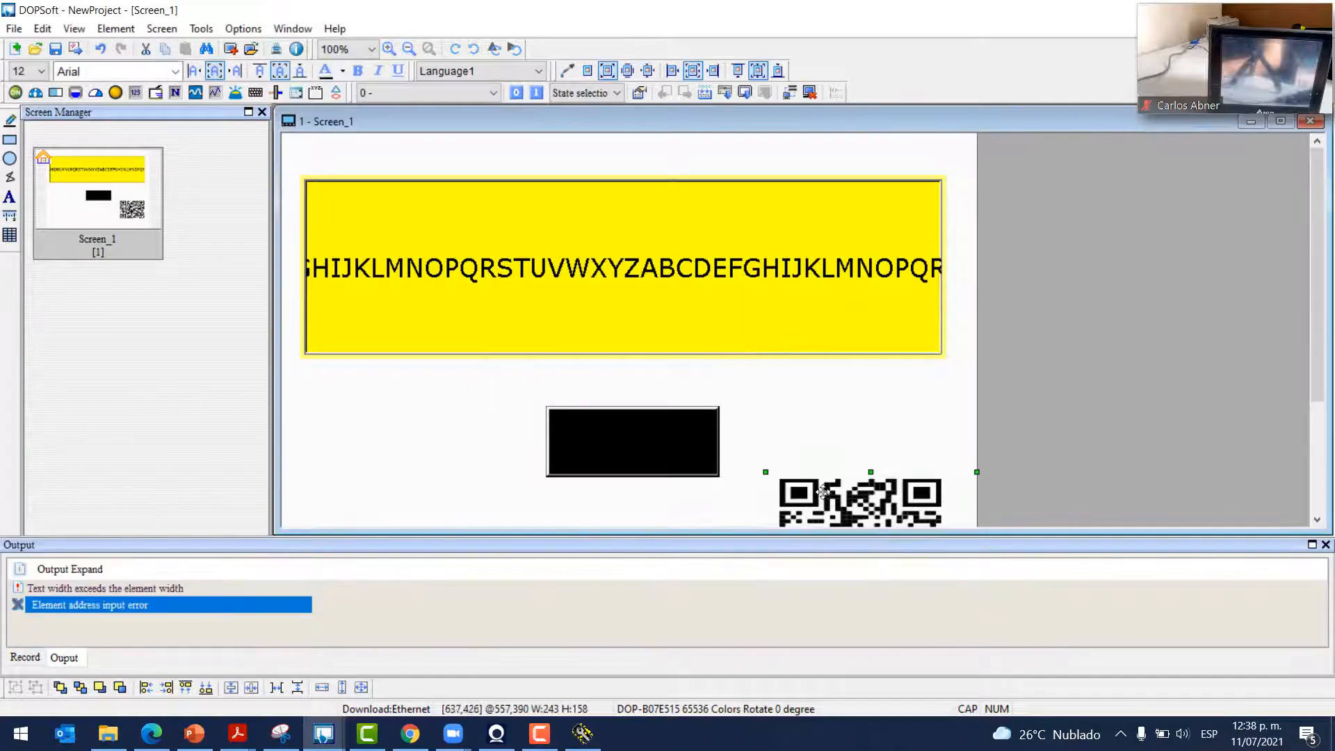
Set the QR graphic's Read Address to internal memory $750
double_click(822, 491)
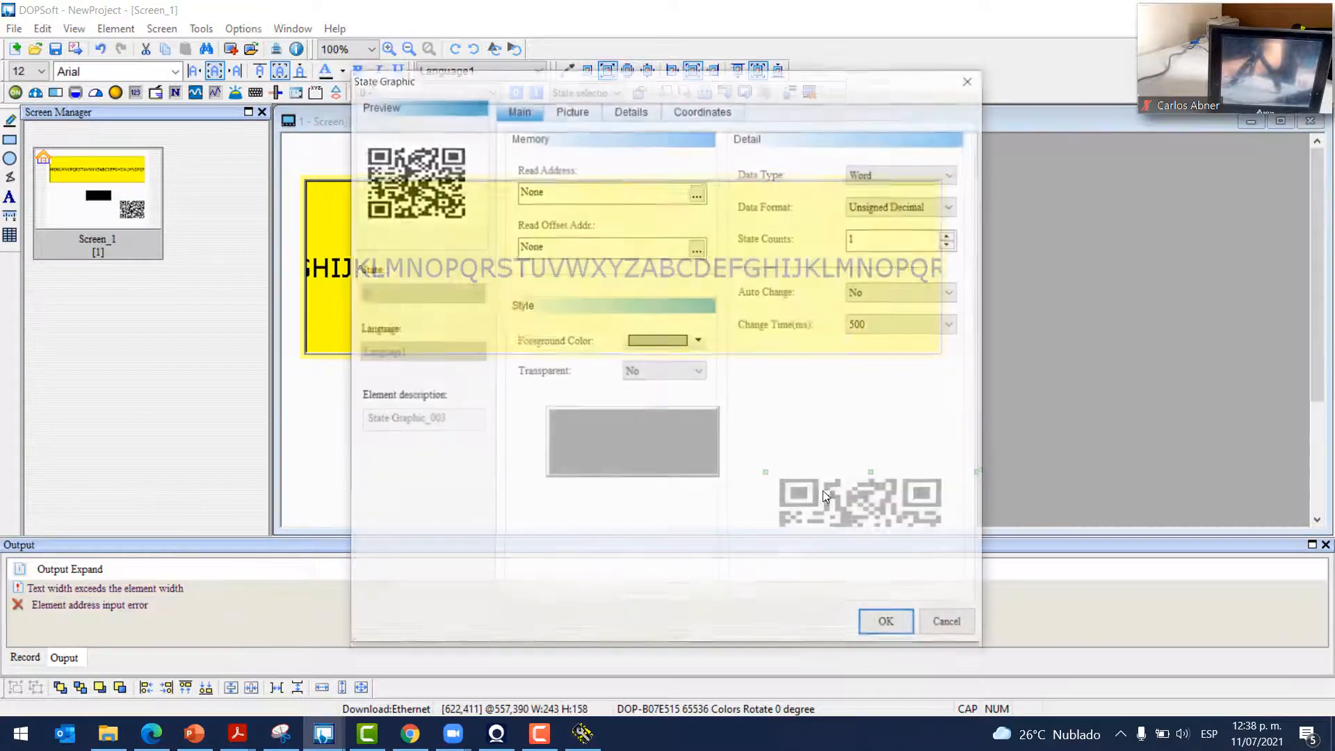
click(698, 192)
click(566, 194)
click(564, 210)
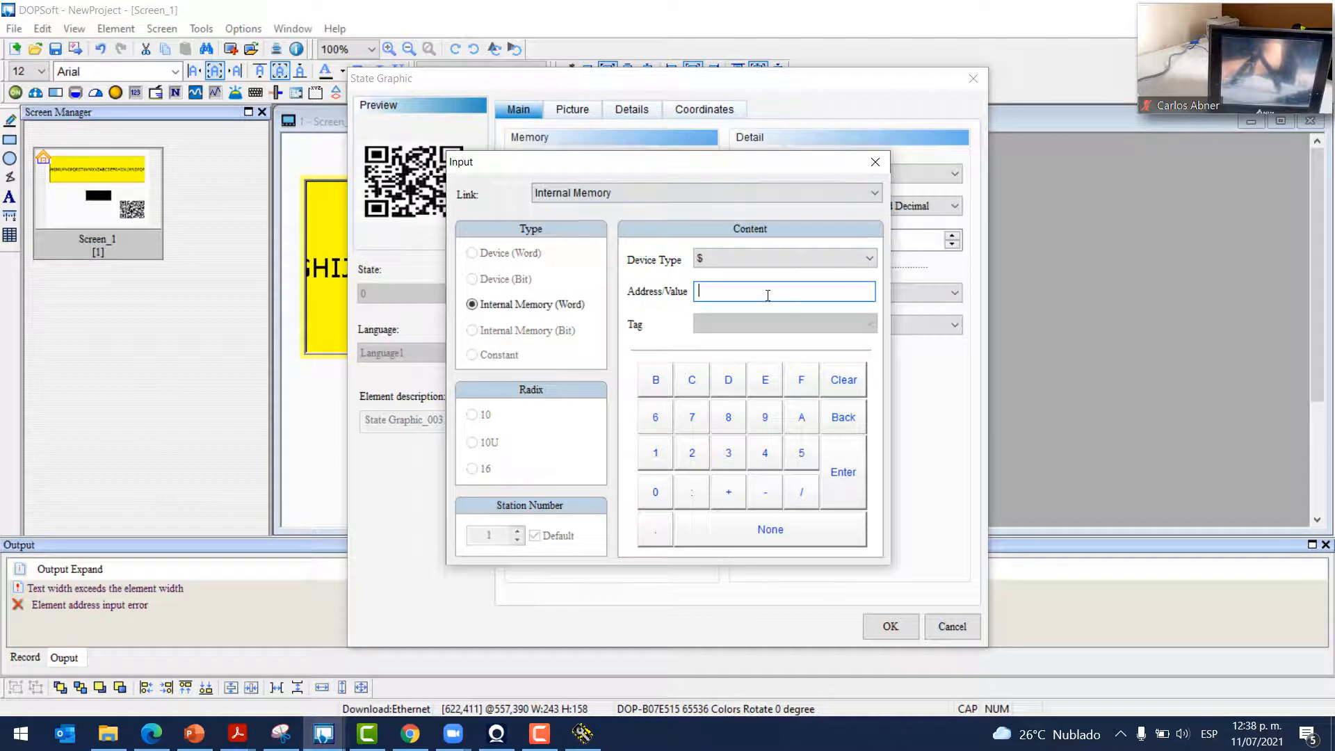
text(750)
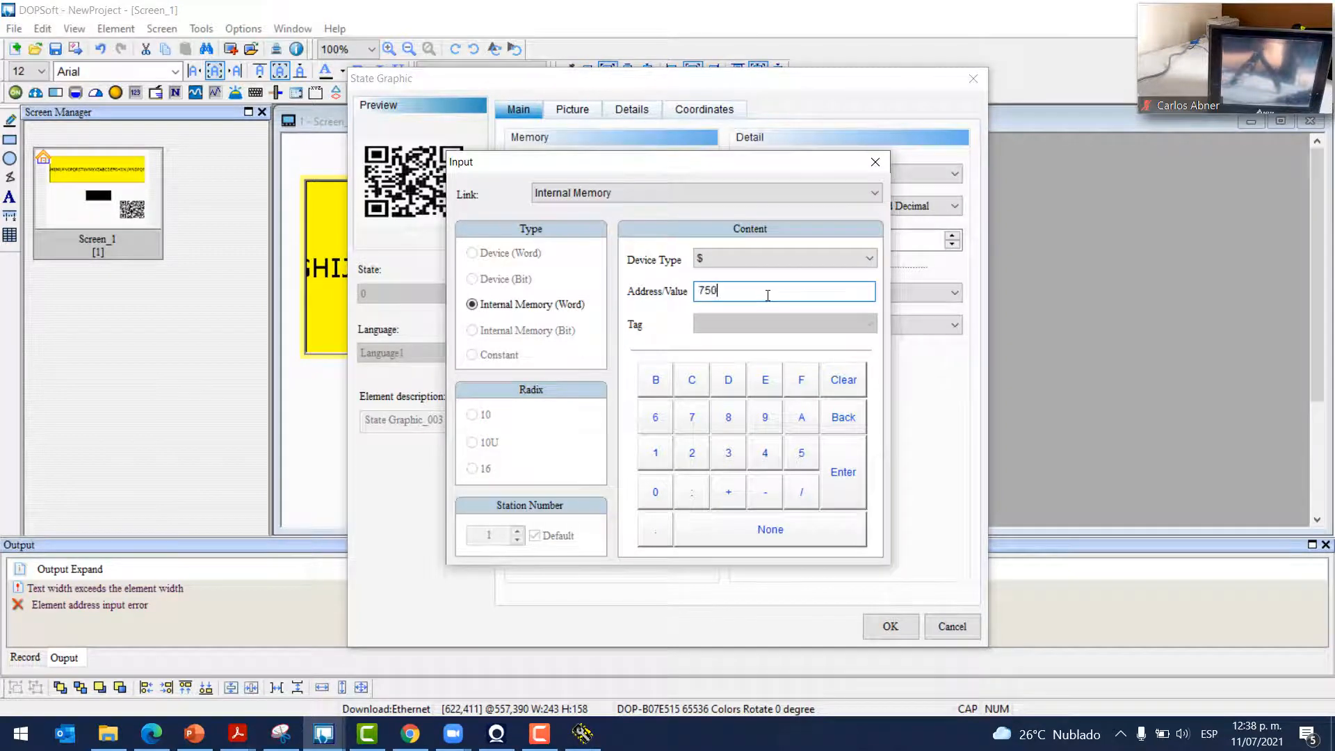
click(845, 487)
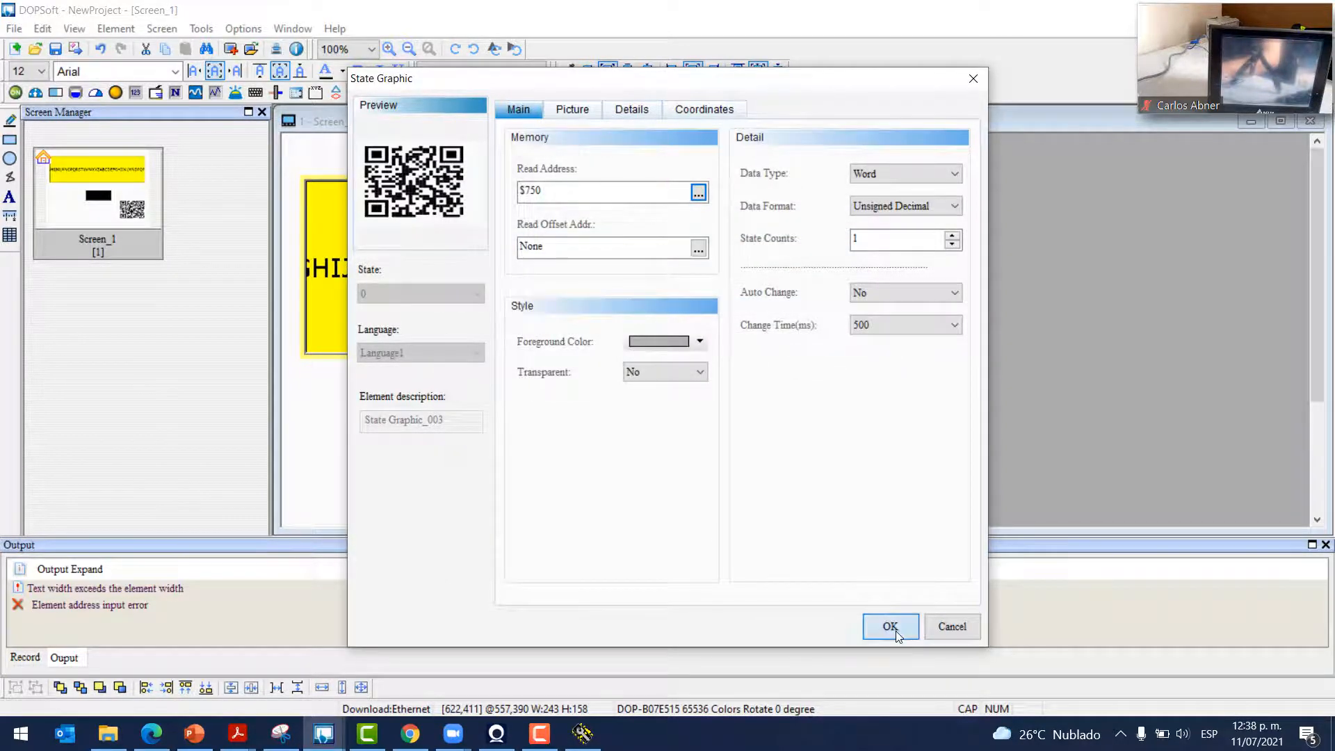
click(890, 626)
Download all project data to the detected HMI panel
click(202, 29)
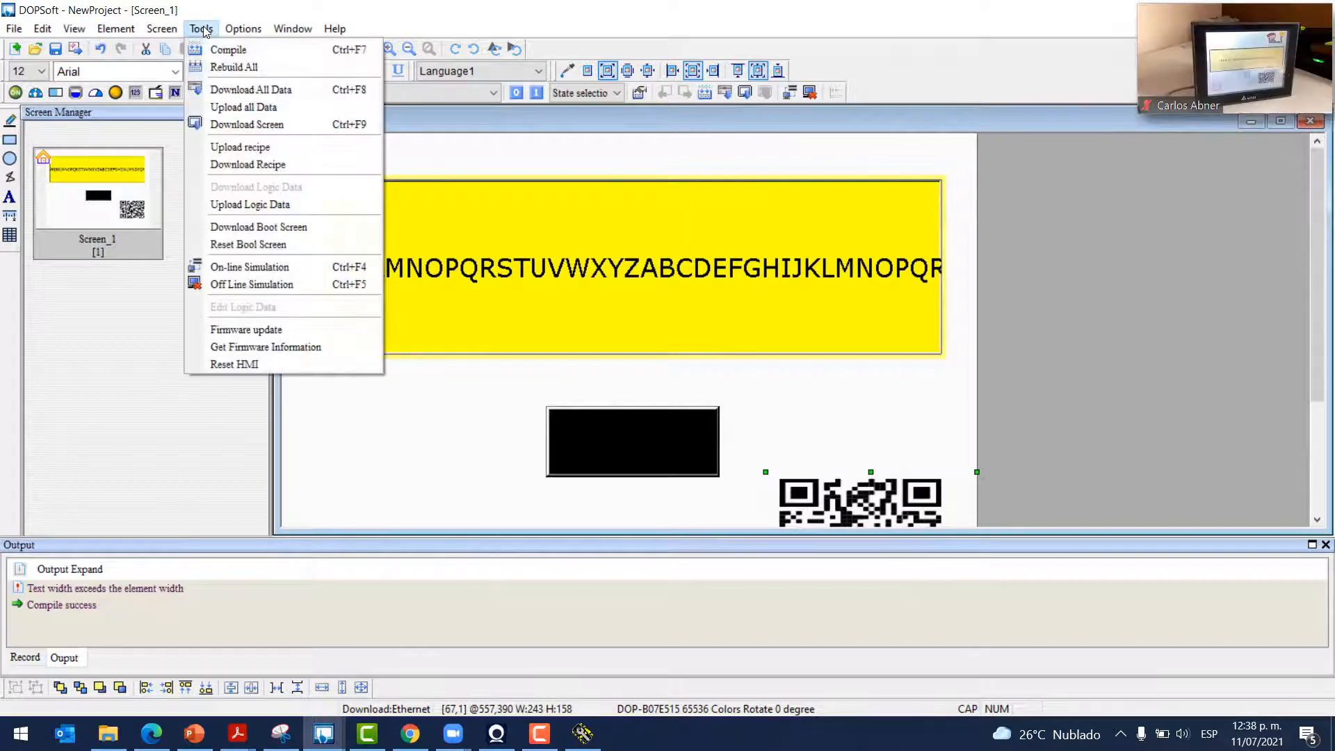
click(236, 90)
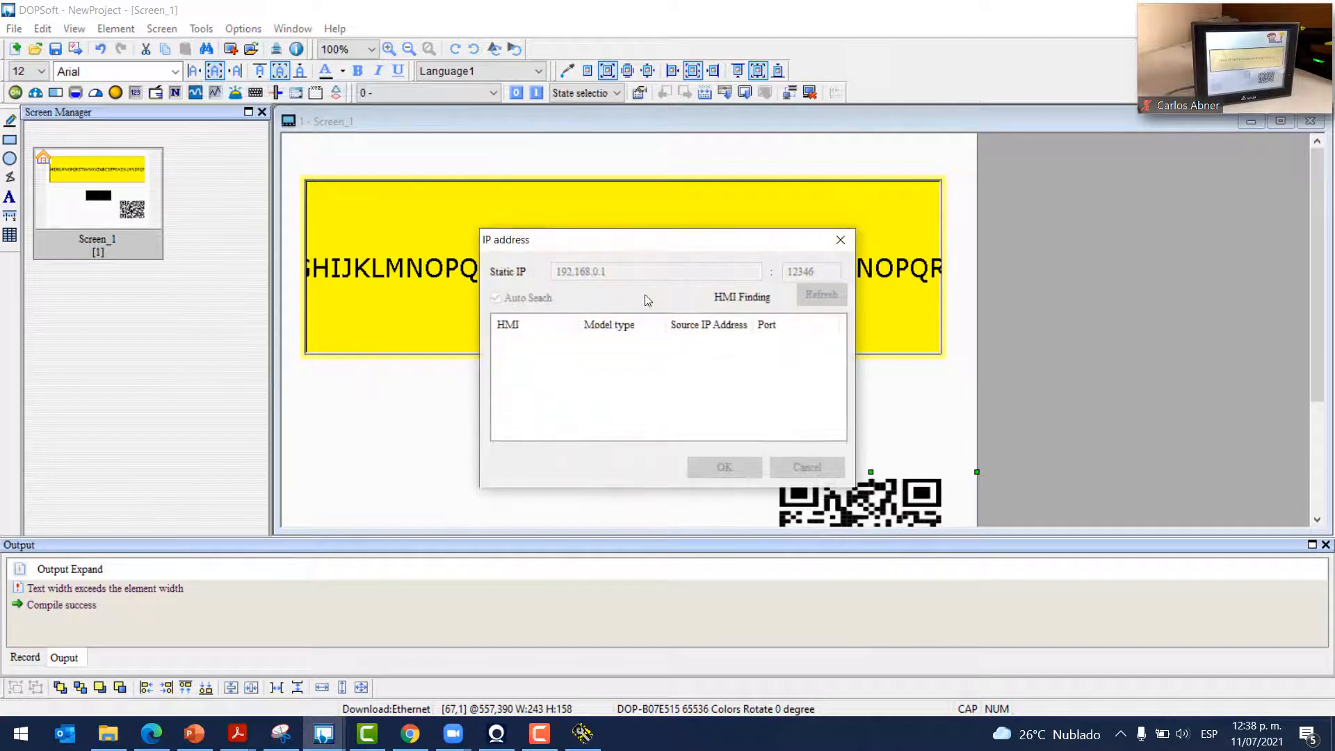
click(718, 345)
click(735, 470)
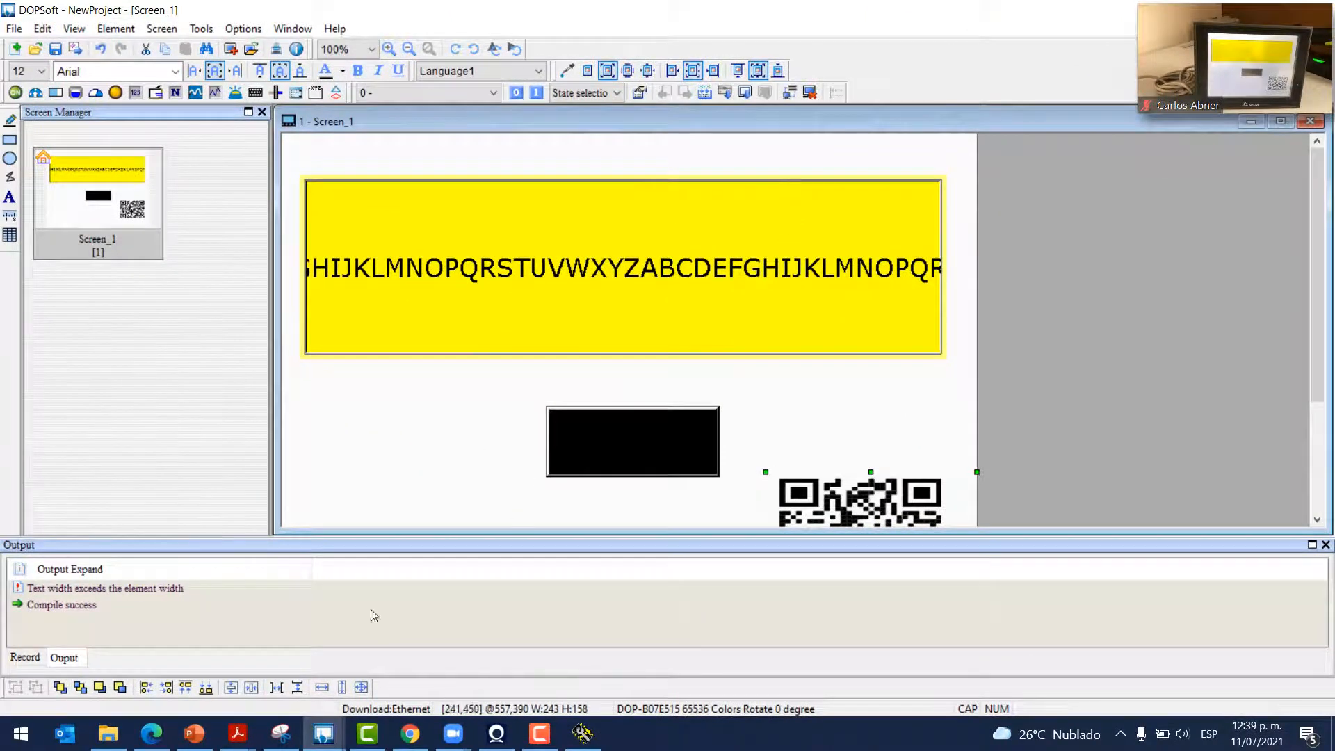
In Hercules, reopen COM10 and send 'SUSCRIBETE AL CANAL' then 'YOUTUBE' to the HMI
click(582, 733)
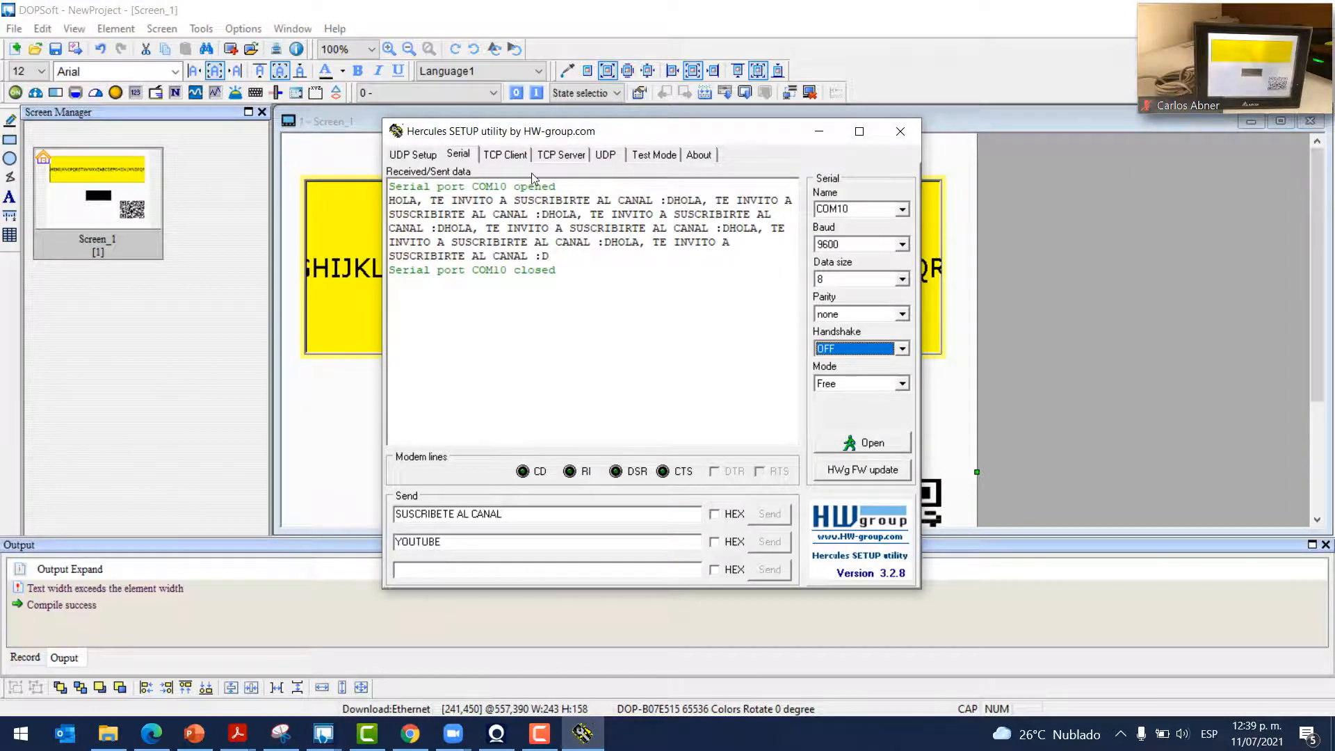
click(872, 445)
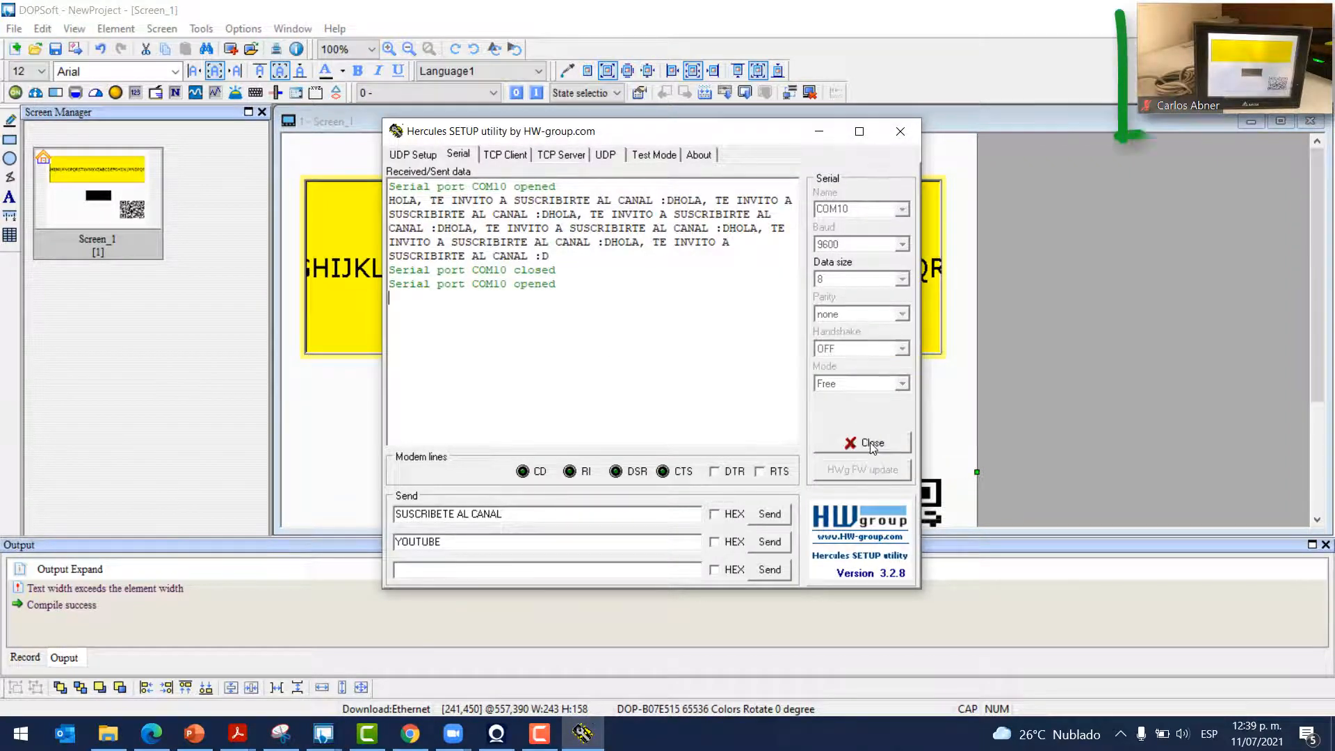
click(770, 515)
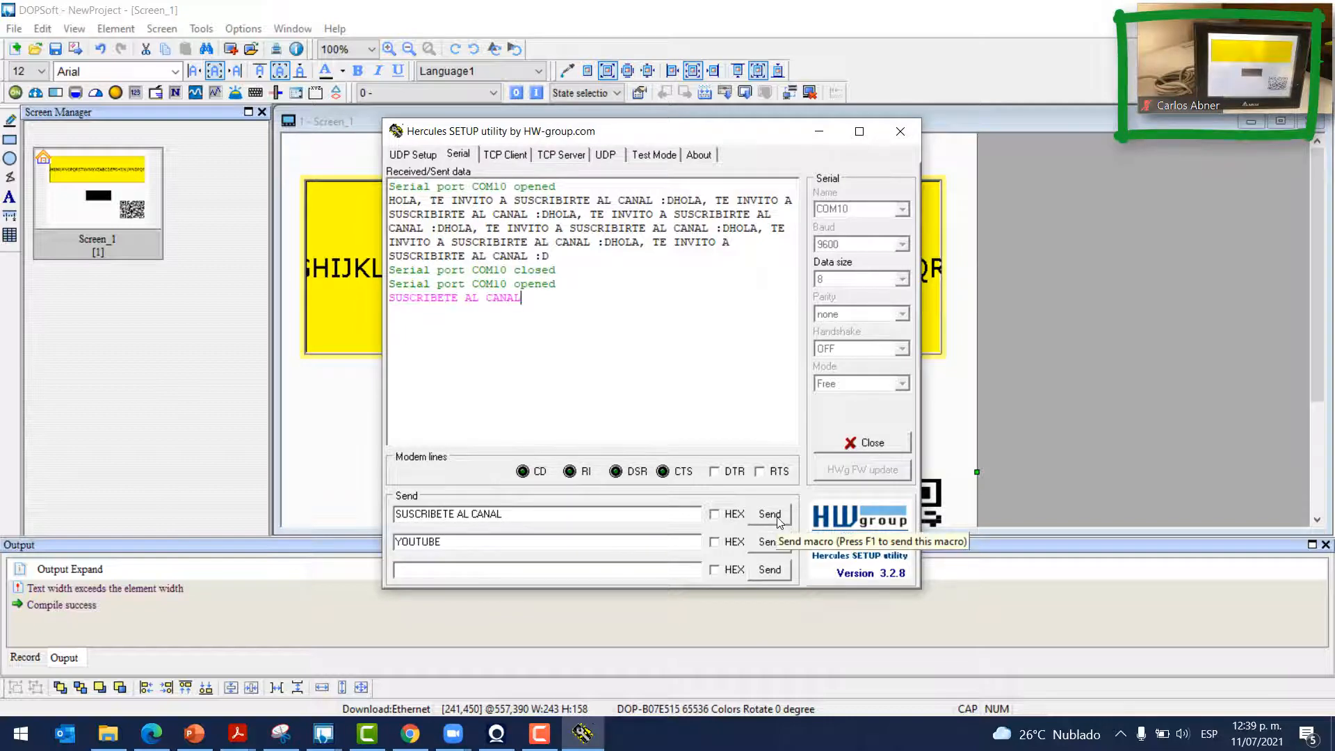
mouse_move(1243, 58)
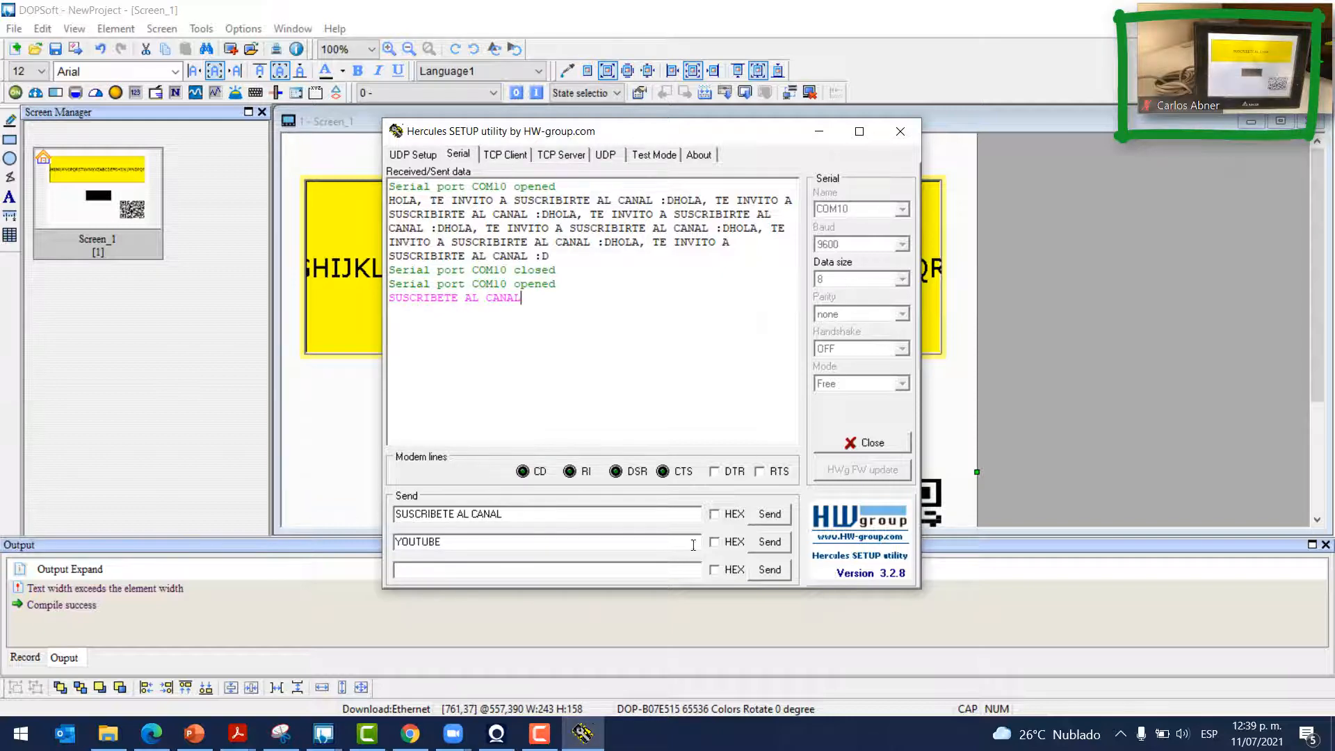
click(773, 546)
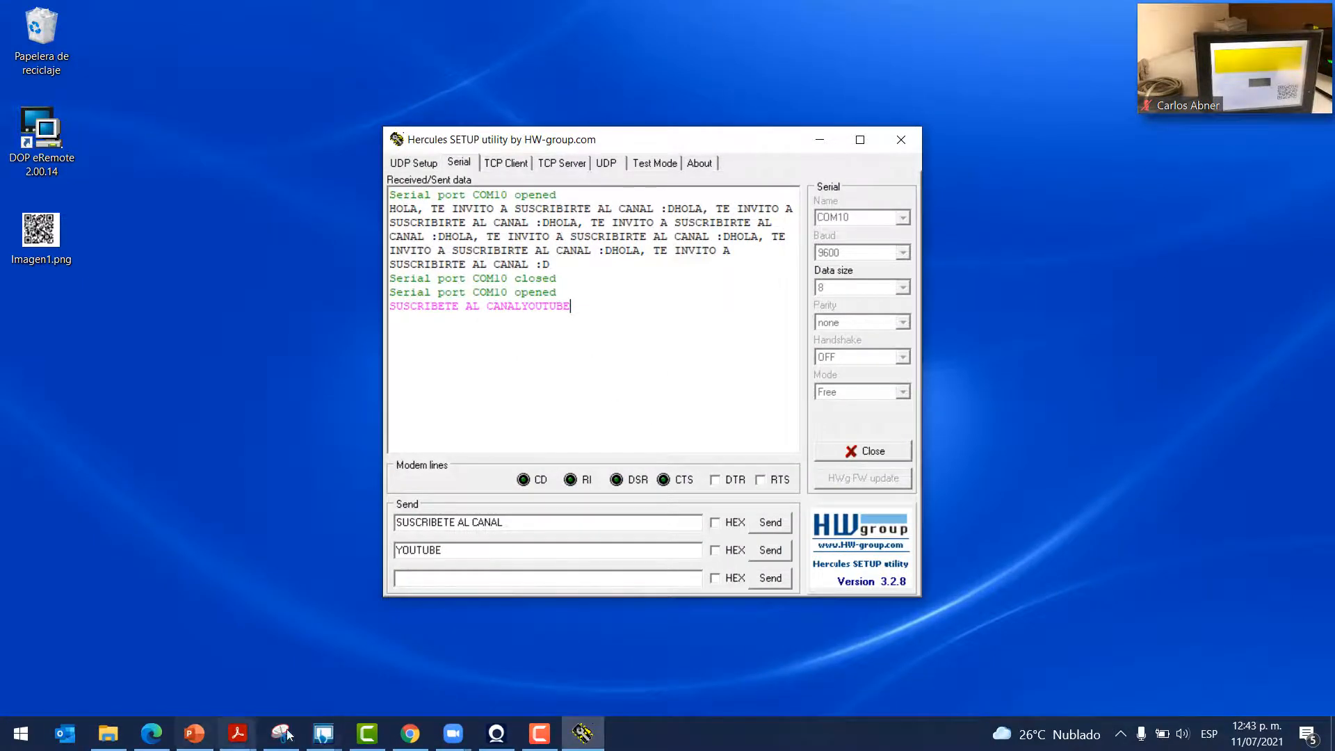
Bring the DOPSoft project window back and maximize it
mouse_move(324, 731)
click(381, 678)
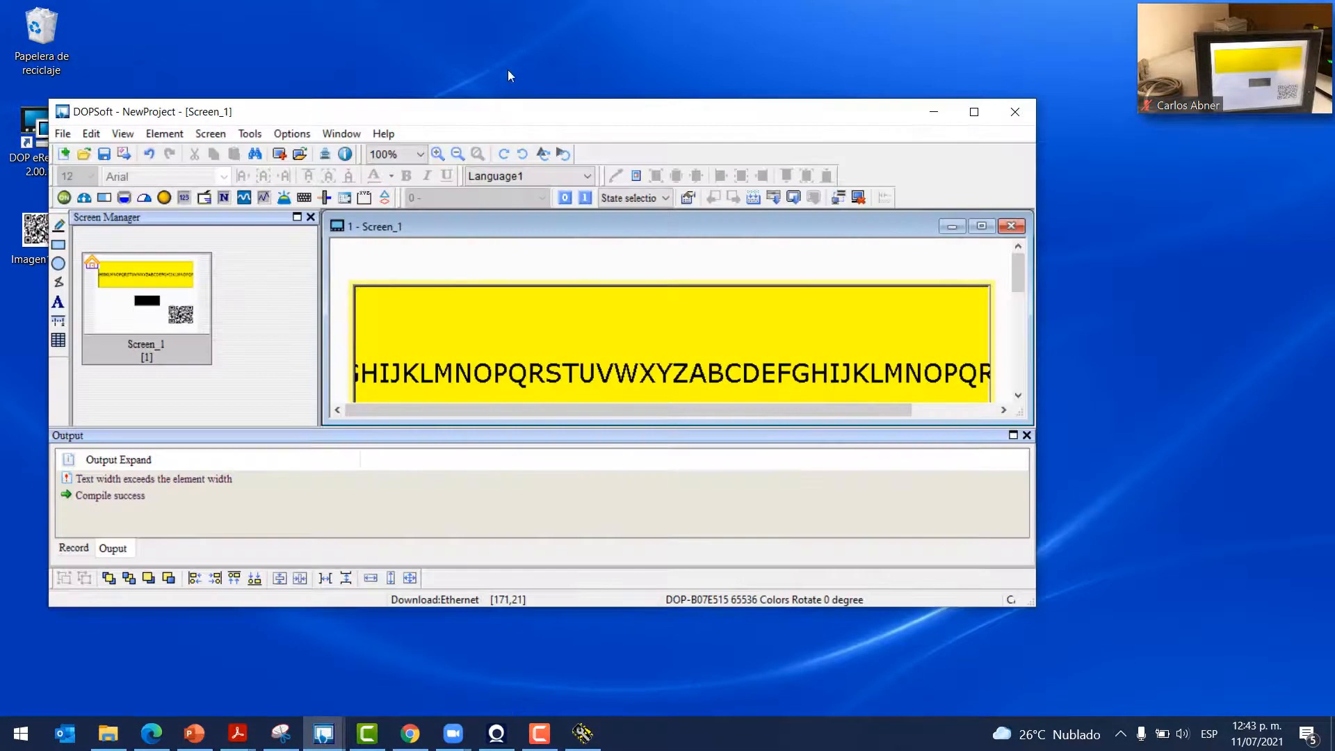
double_click(565, 111)
Enable eRemote/eServer under Network application in the project Configuration
click(250, 30)
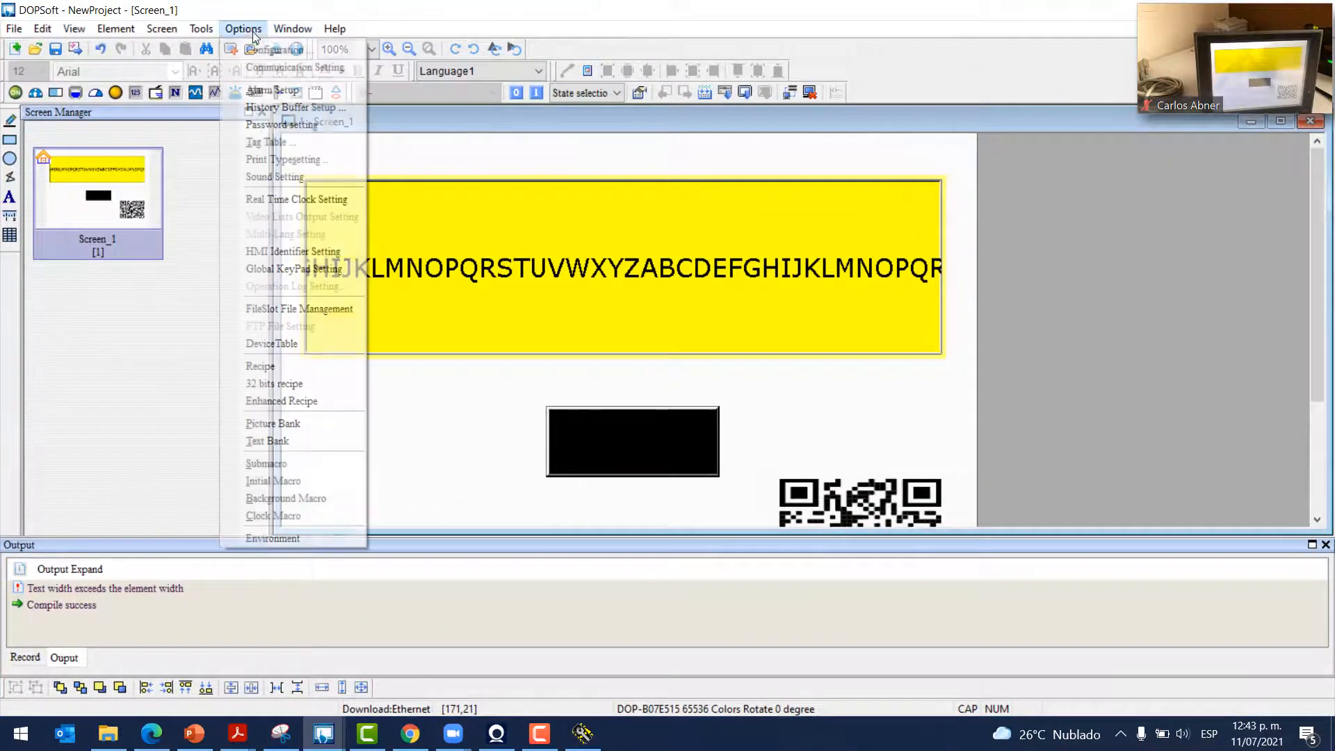
click(278, 49)
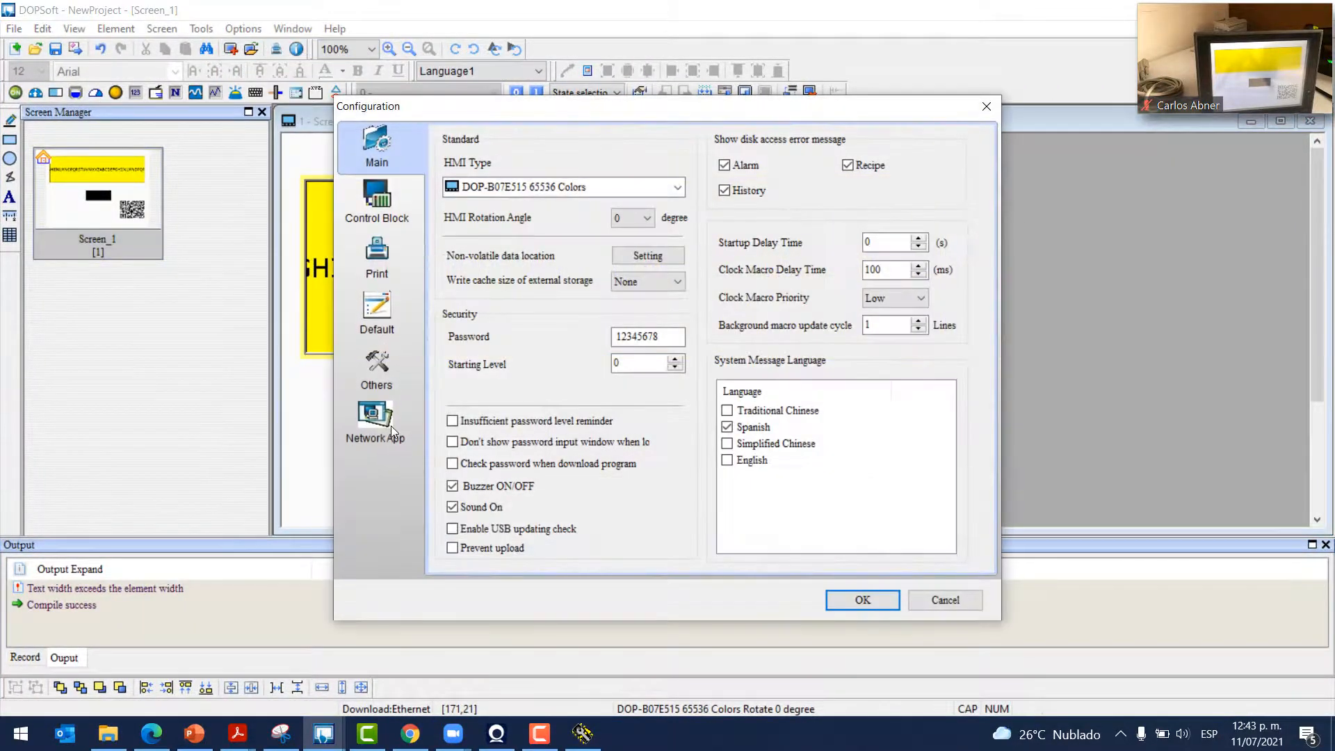
click(391, 425)
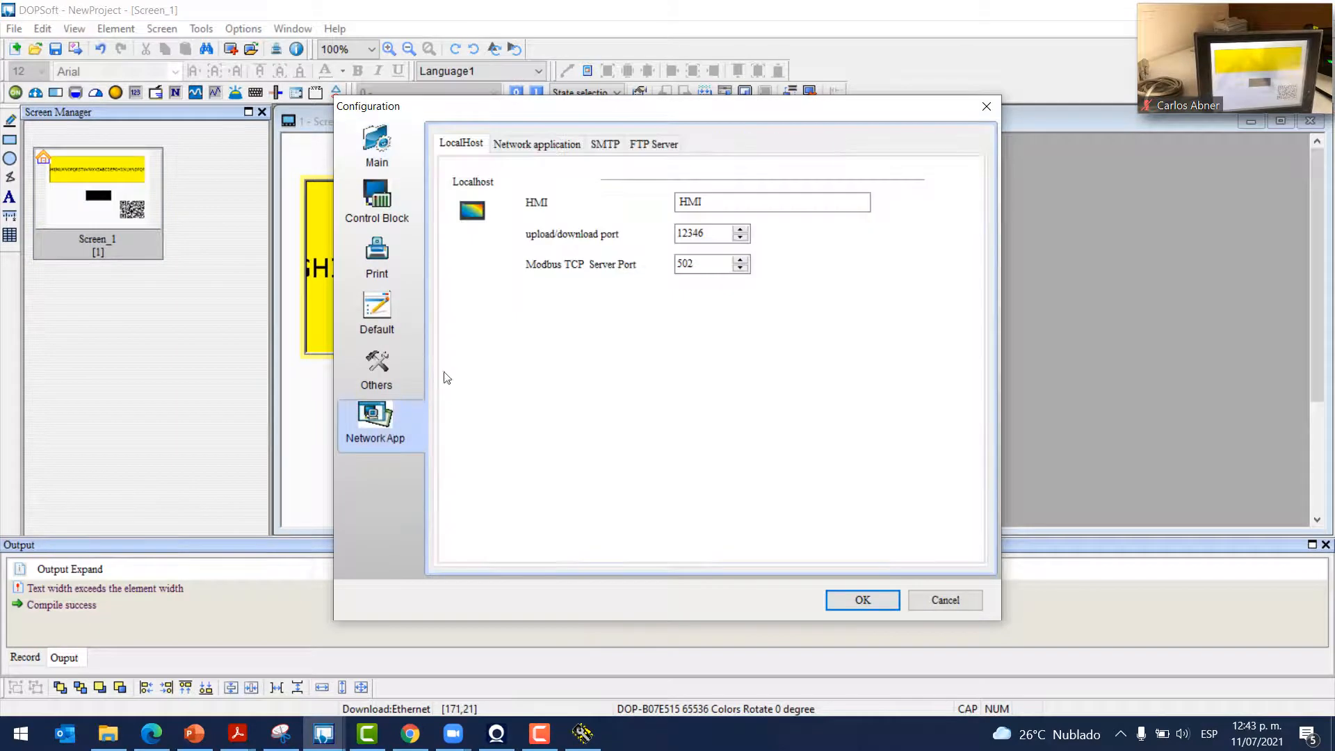
click(538, 147)
click(531, 204)
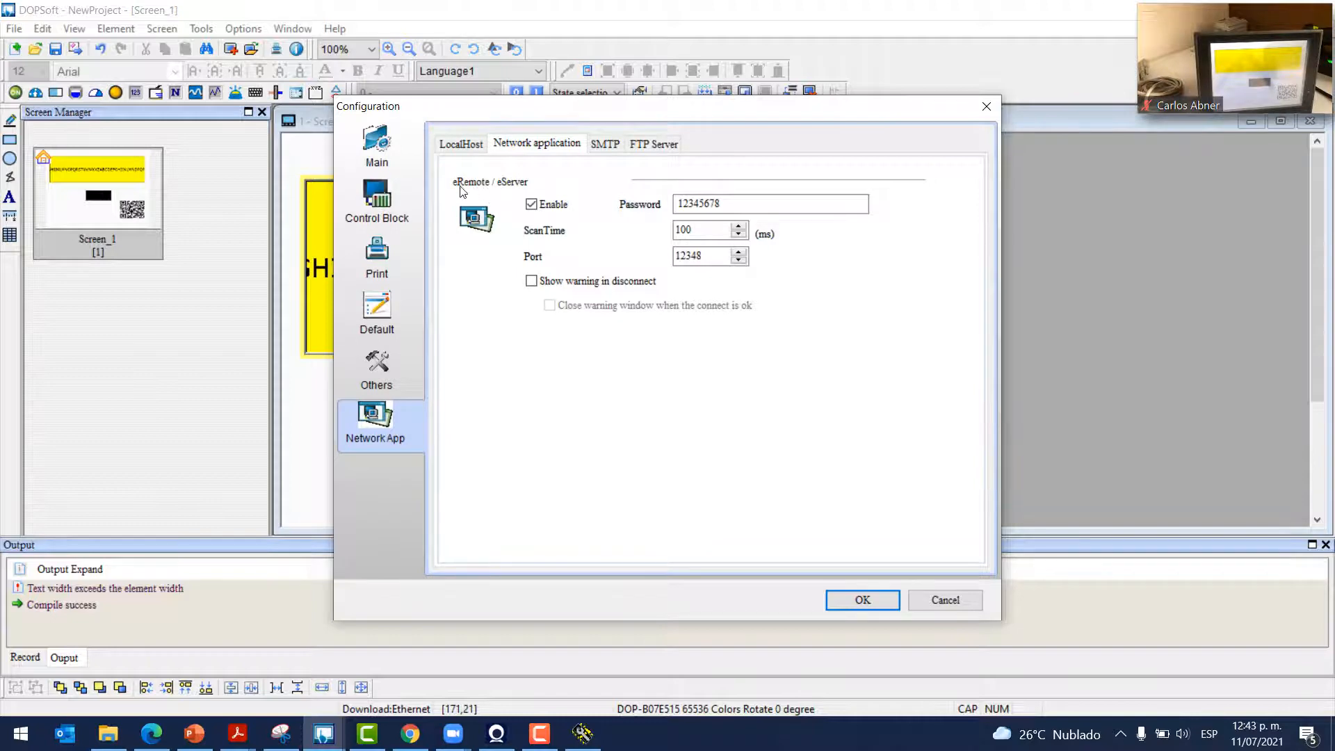
click(874, 607)
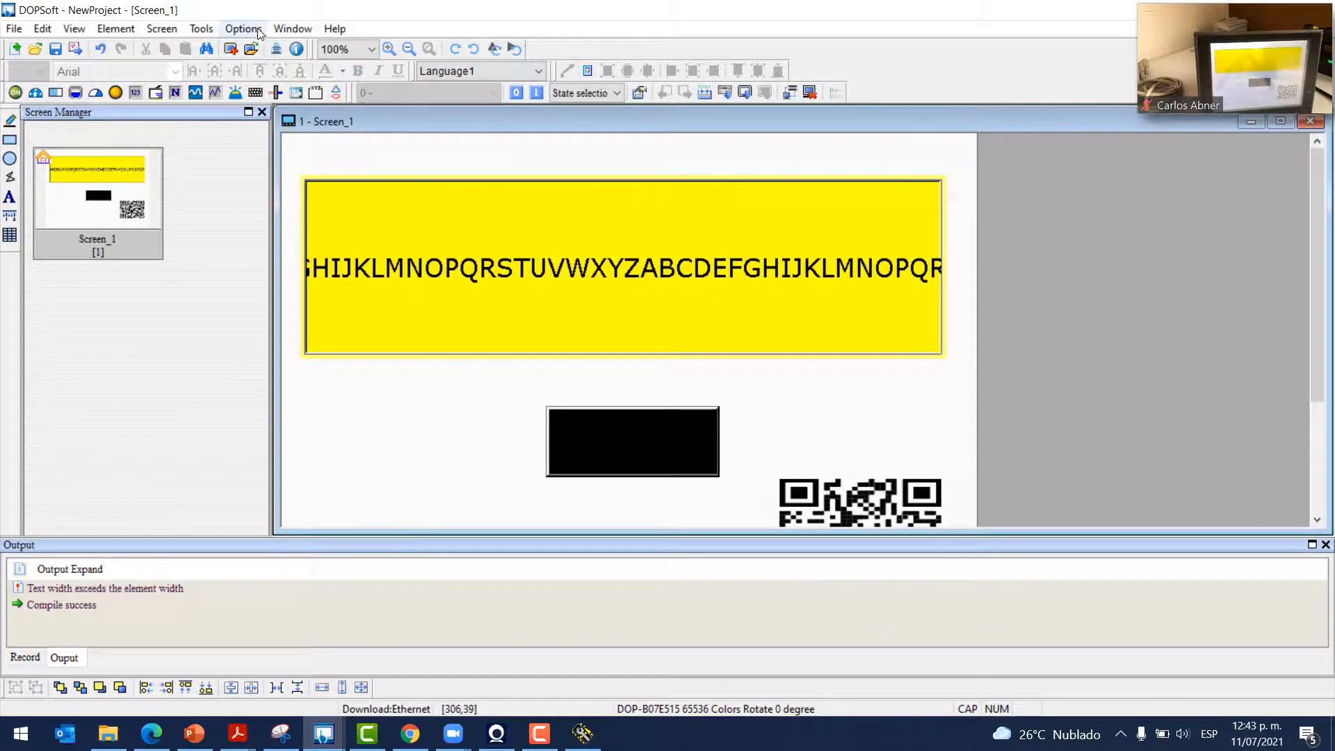
click(245, 29)
Download all project data to the HMI at 192.168.0.25
mouse_move(201, 30)
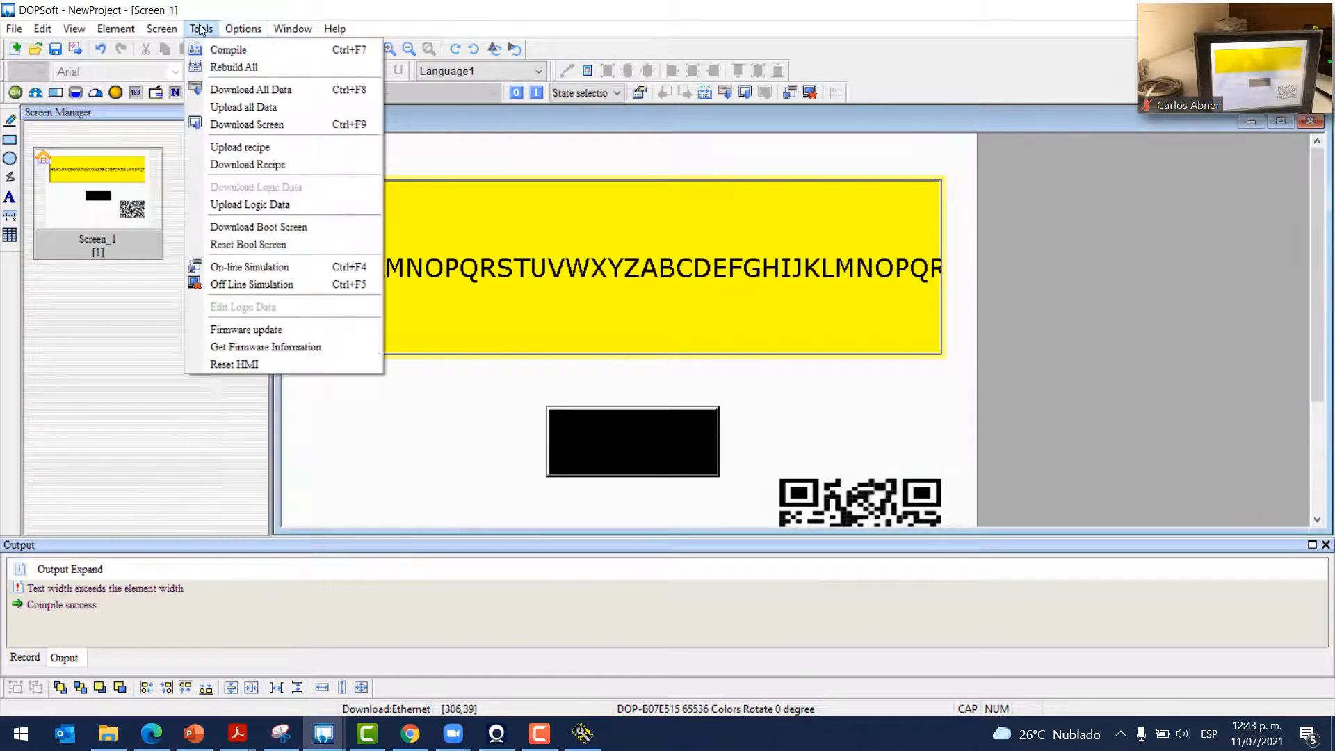
click(229, 88)
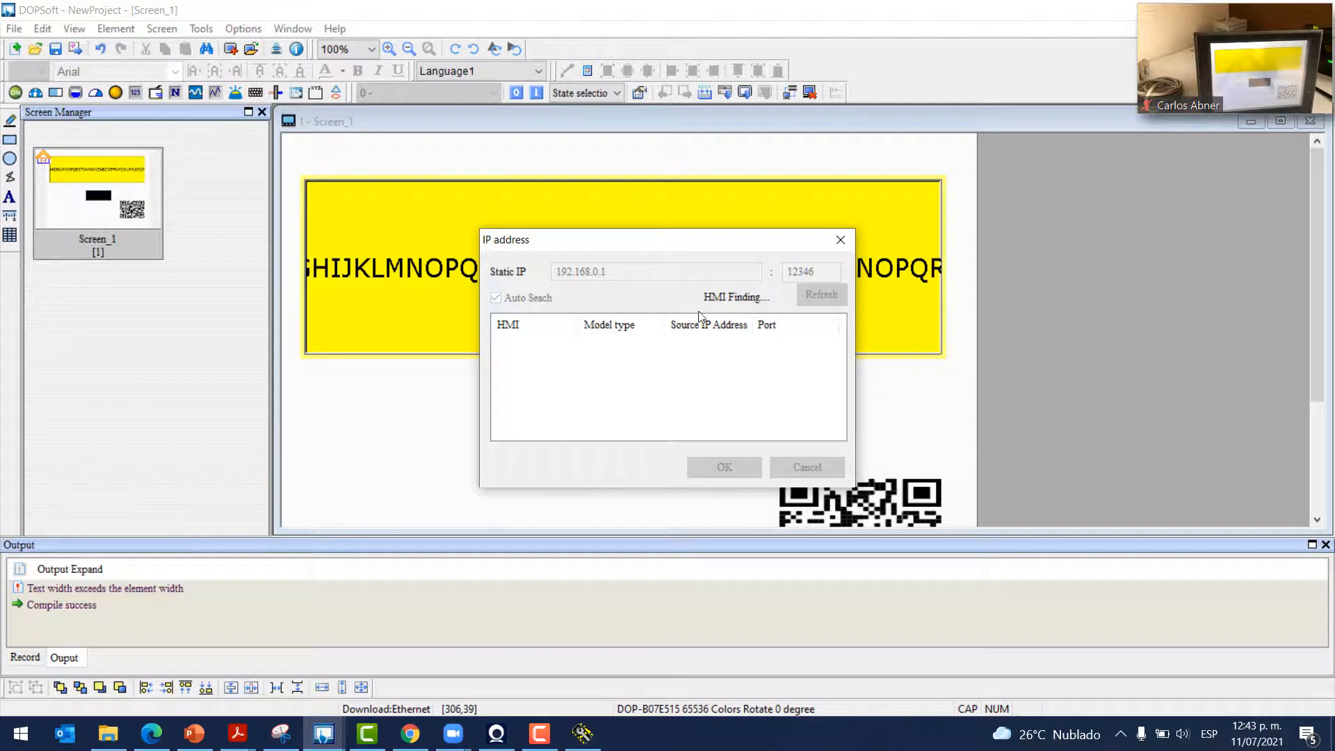
click(697, 343)
click(720, 468)
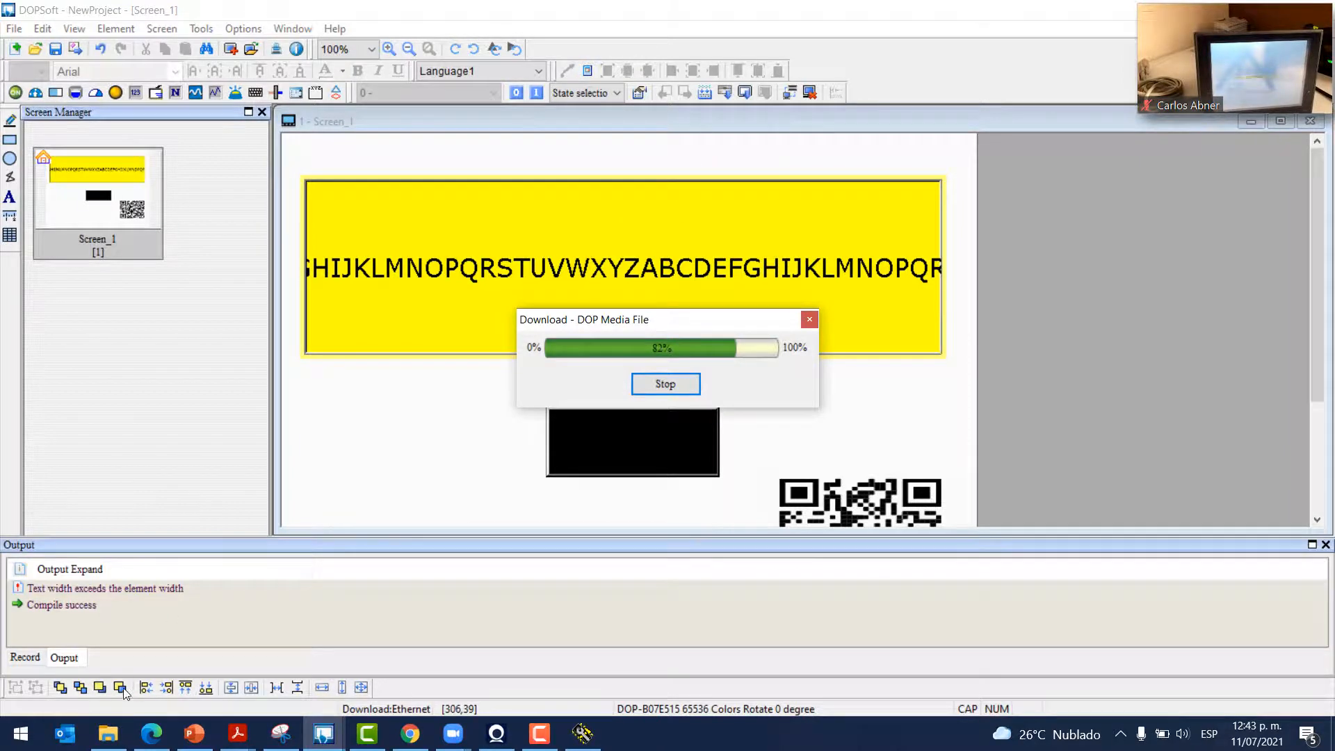
Launch eRemote from the Start menu search using 'eR'
click(20, 733)
text(eR)
key(Return)
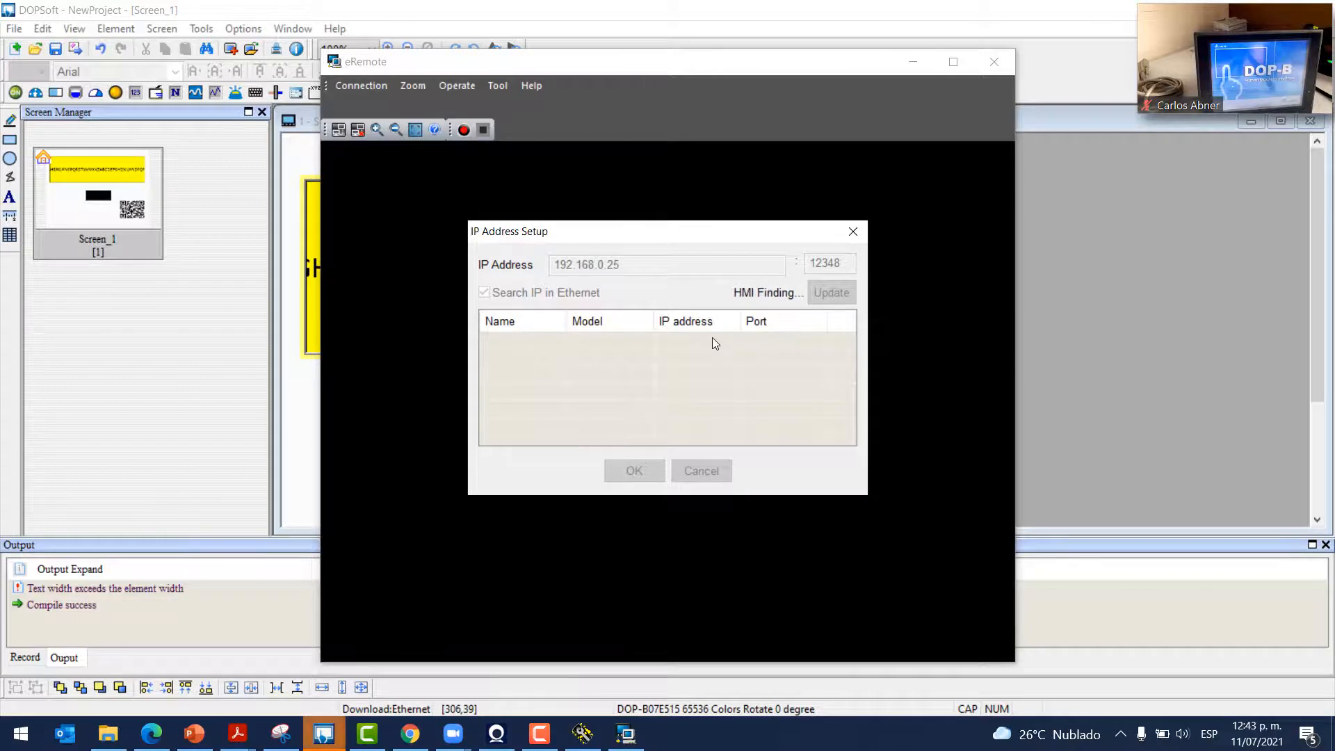
Connect eRemote to the found DOP-B07E515 HMI and enter the remote access password
mouse_move(1238, 64)
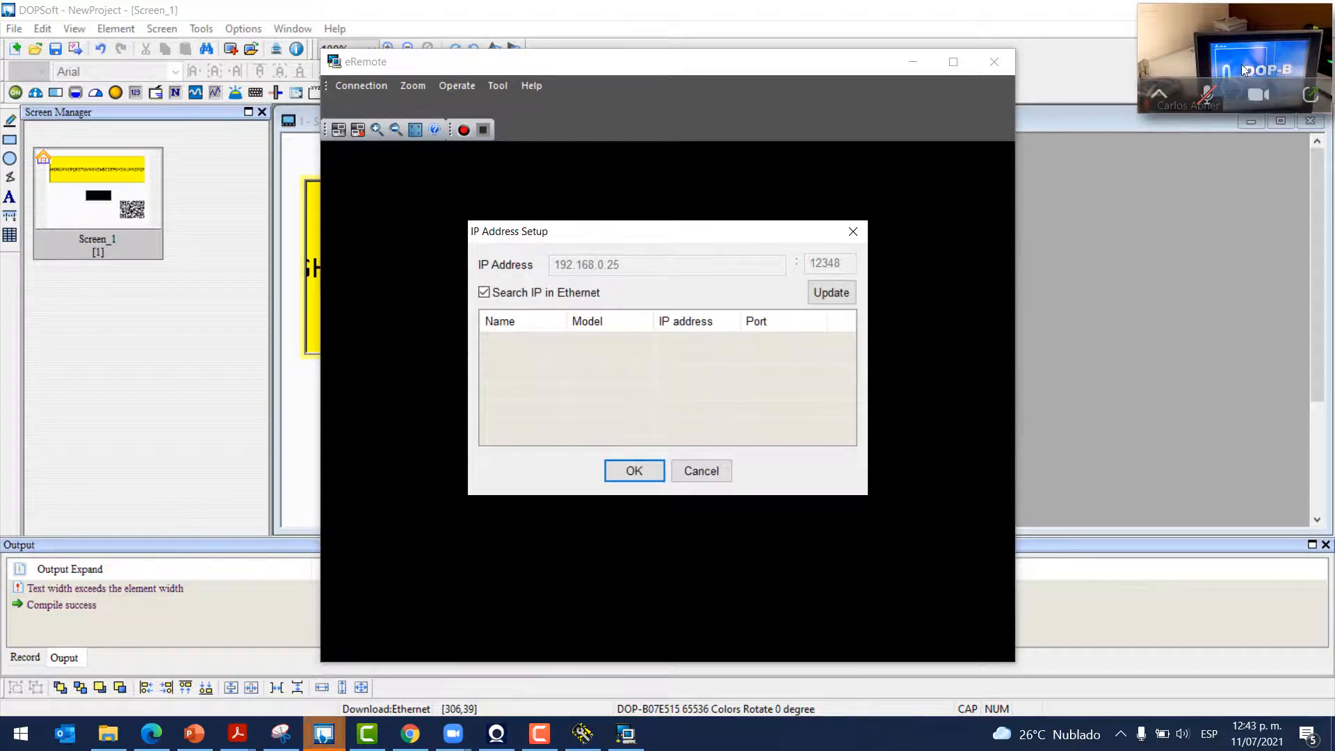
click(832, 293)
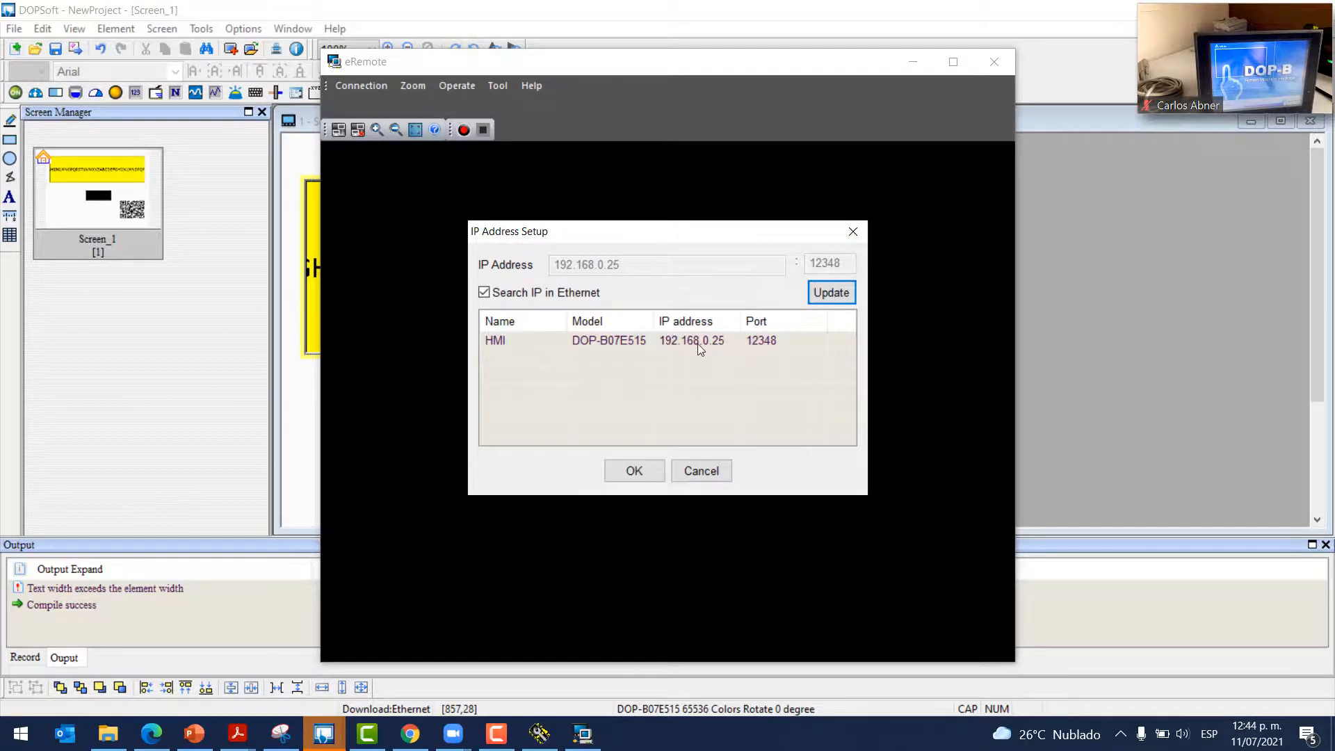
click(698, 342)
click(628, 472)
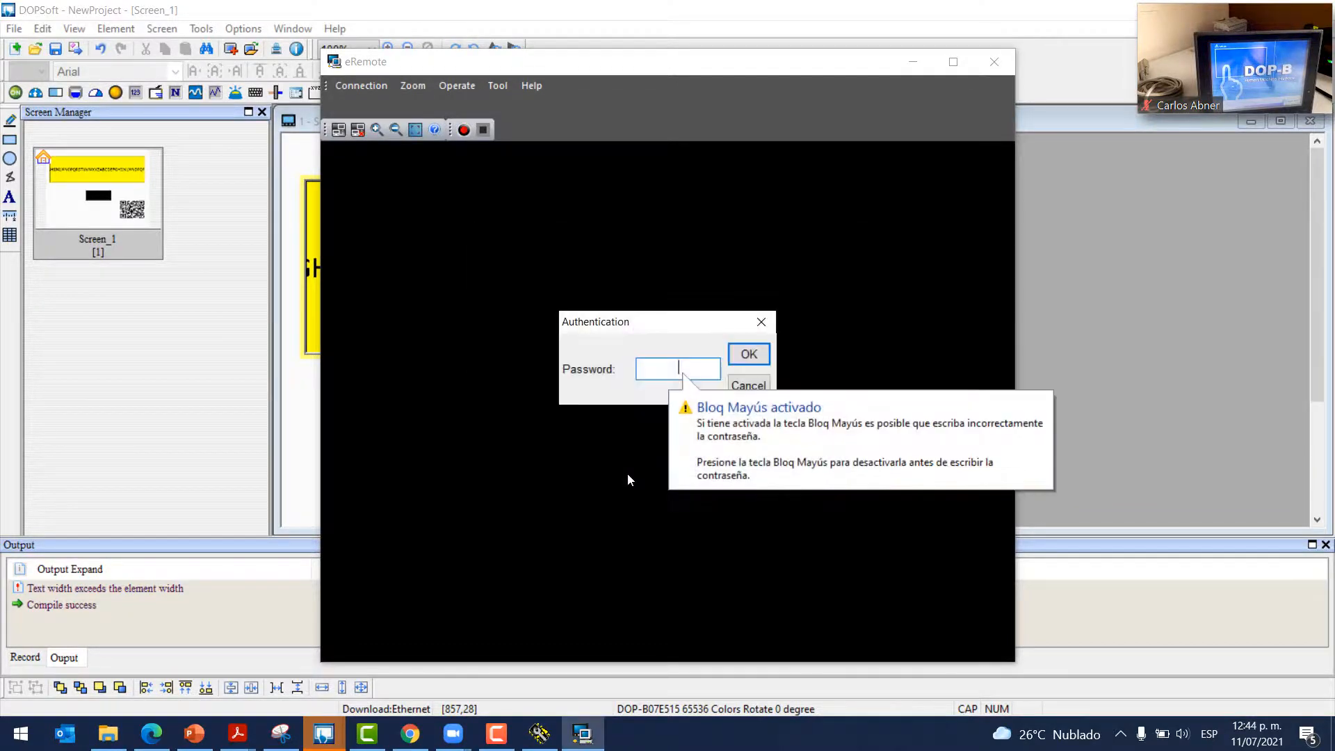
text(12345678)
key(Return)
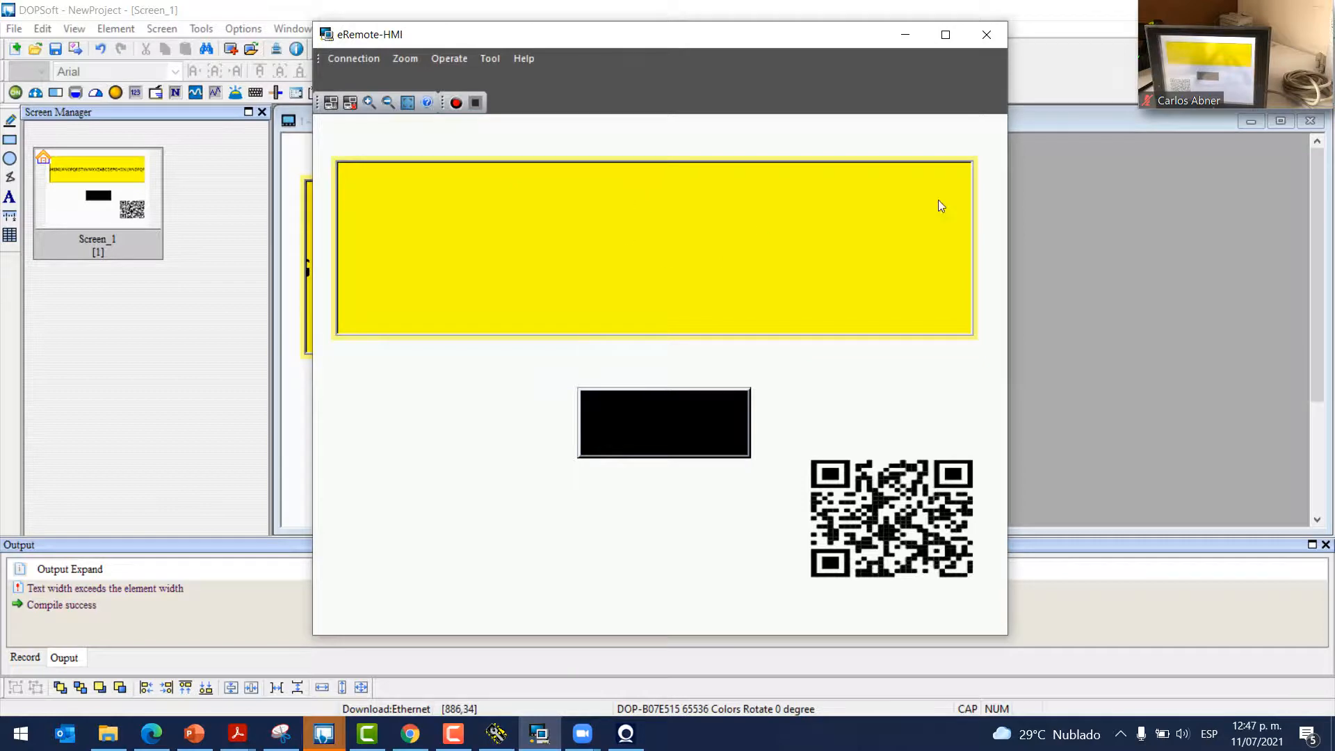
Press the HMI's black button twice in eRemote to clear the yellow display's message
mouse_move(1241, 52)
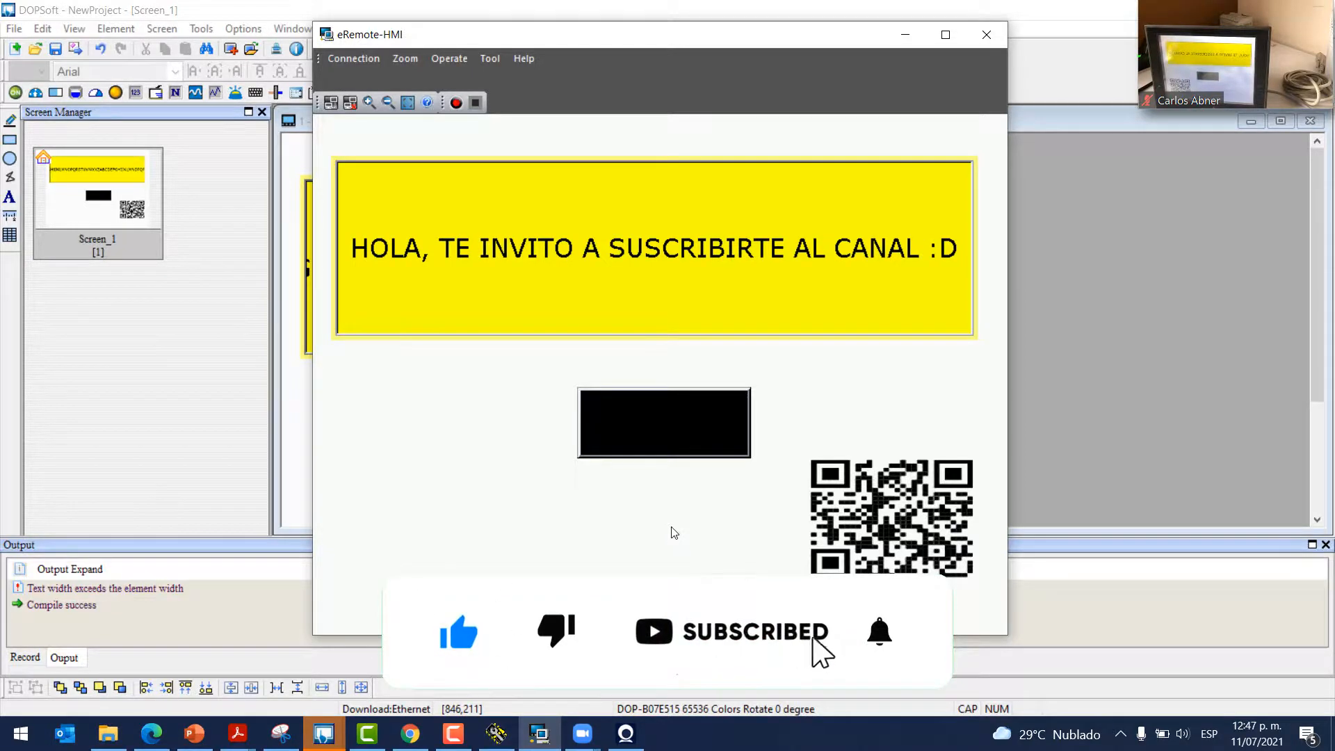
mouse_move(1174, 64)
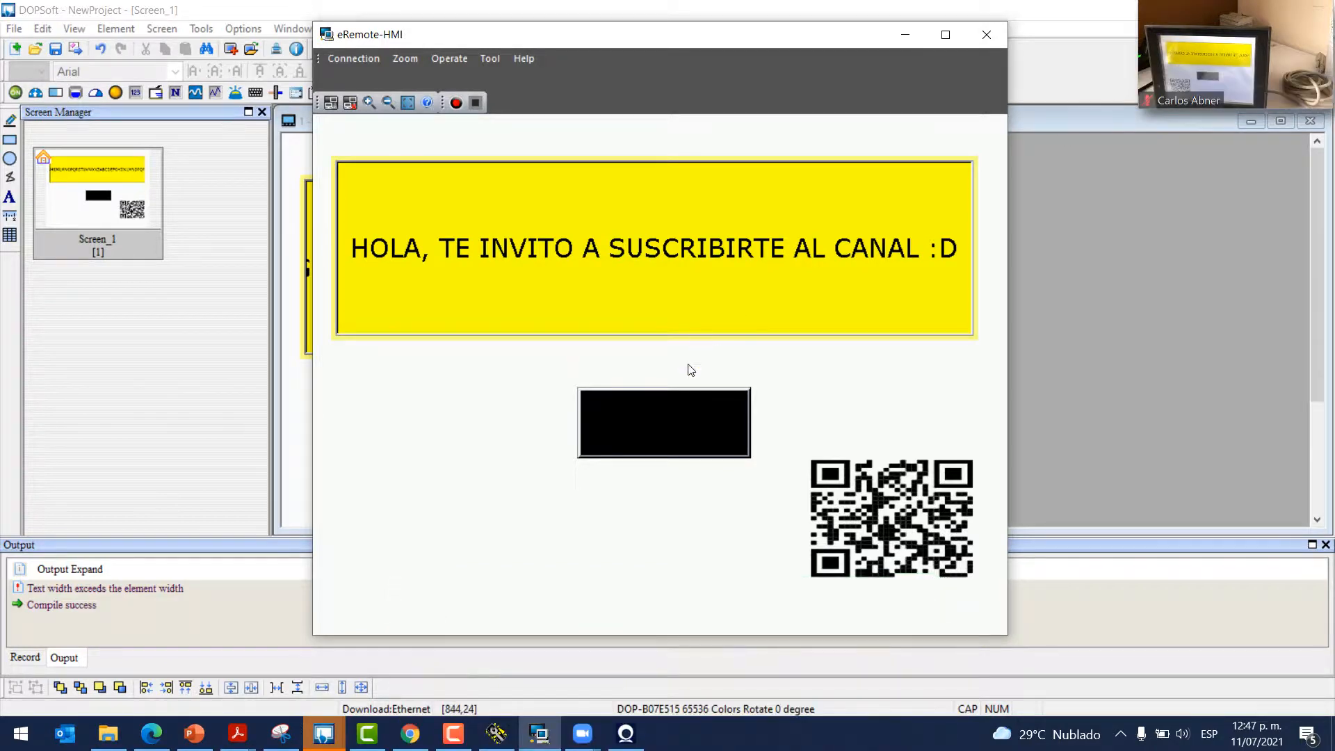
click(670, 417)
click(670, 418)
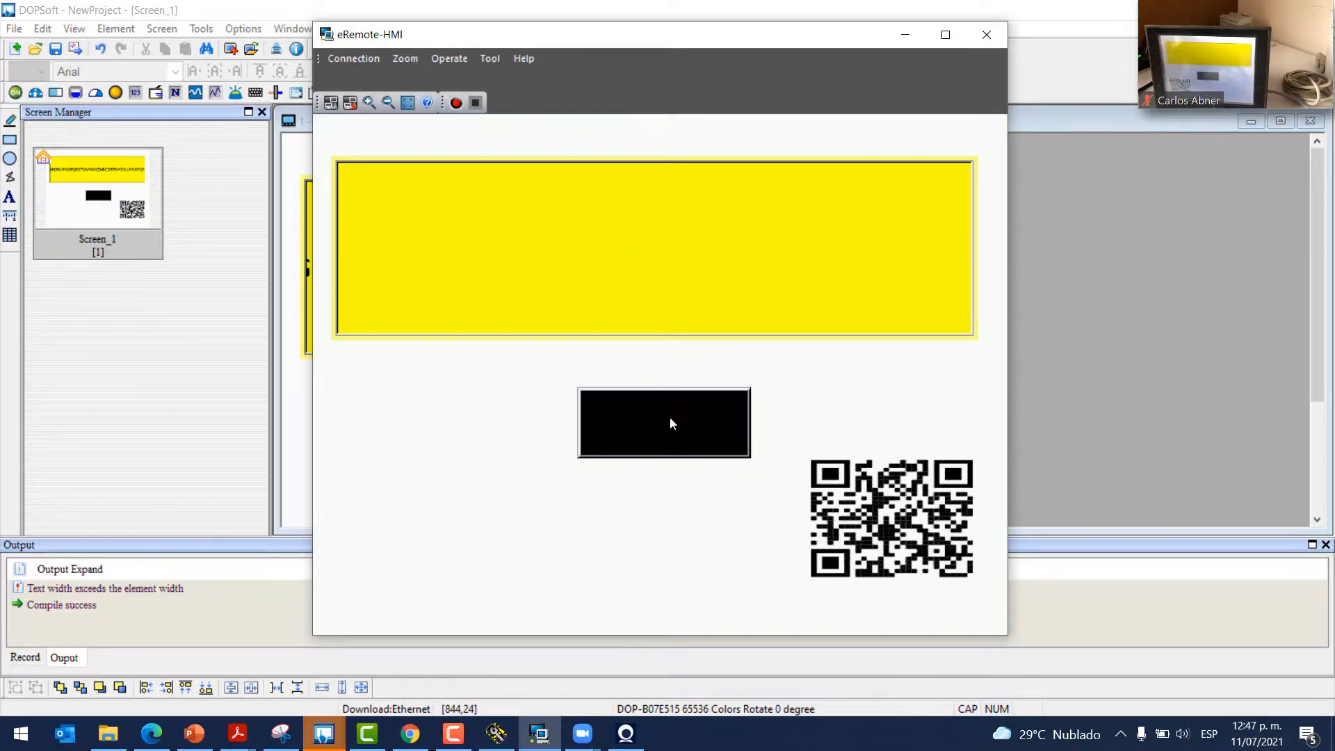